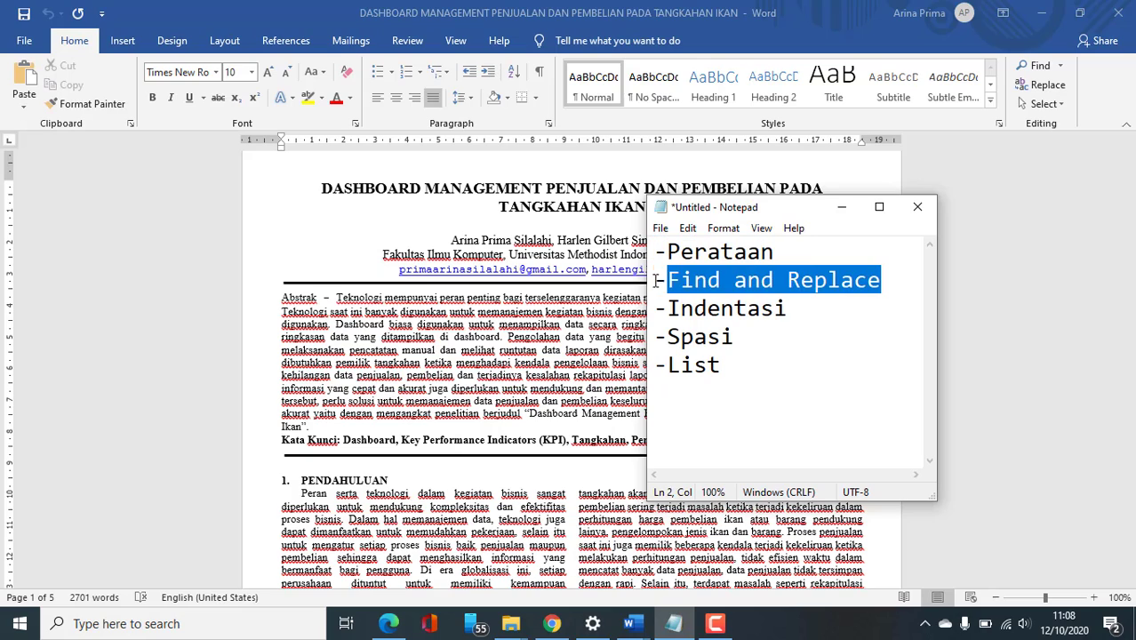
Step: Review the Notepad topic list by highlighting the Indentasi, Spasi and List entries and the list as a whole
{"action": "left_click_drag", "start_coordinate": [794, 307], "coordinate": [636, 303]}
{"action": "left_click_drag", "start_coordinate": [734, 337], "coordinate": [665, 336]}
{"action": "left_click", "coordinate": [720, 365]}
{"action": "left_click_drag", "start_coordinate": [733, 366], "coordinate": [651, 247]}
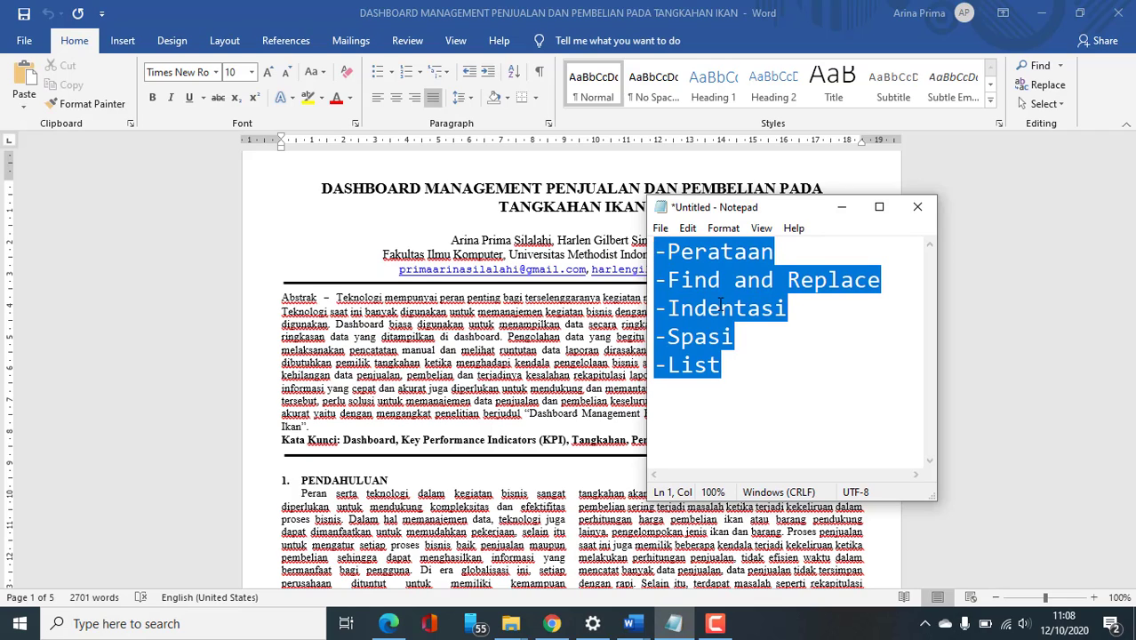
{"action": "left_click", "coordinate": [720, 305]}
{"action": "left_click_drag", "start_coordinate": [790, 309], "coordinate": [656, 245]}
{"action": "left_click", "coordinate": [743, 331]}
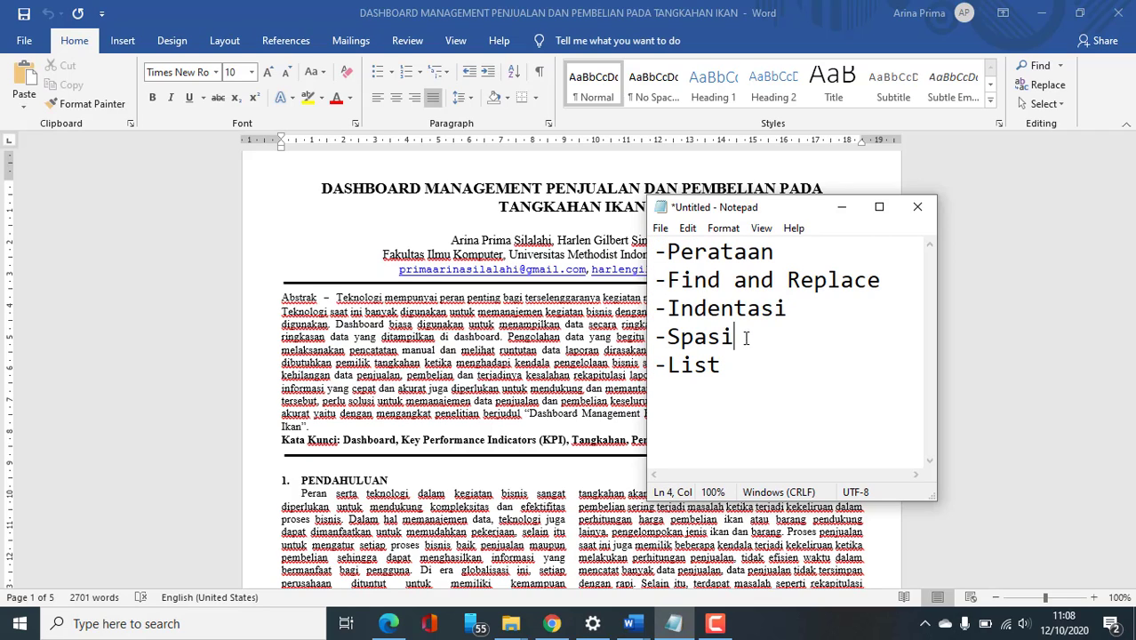
{"action": "left_click_drag", "start_coordinate": [745, 380], "coordinate": [653, 238]}
{"action": "left_click", "coordinate": [745, 306]}
Step: Switch to the Word document, enlarge it to 140%, and mark the Perataan topic in the Notepad list
{"action": "left_click", "coordinate": [476, 341]}
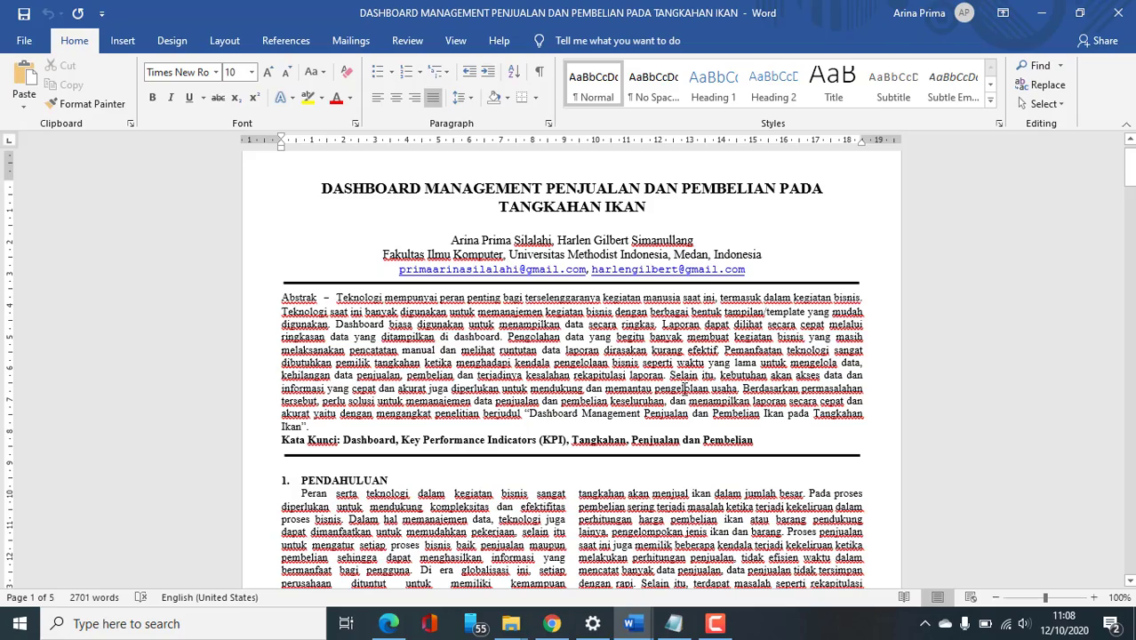
{"action": "scroll", "coordinate": [779, 366], "scroll_direction": "down", "scroll_amount": 2}
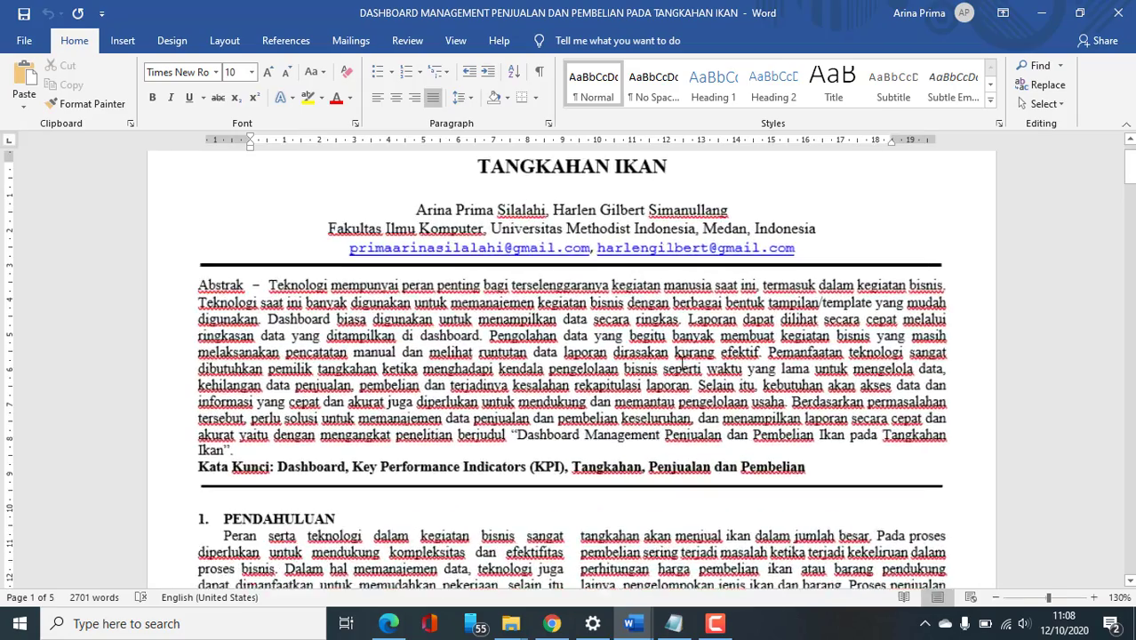
{"action": "scroll", "coordinate": [779, 366], "scroll_direction": "up", "scroll_amount": 4, "text": "ctrl"}
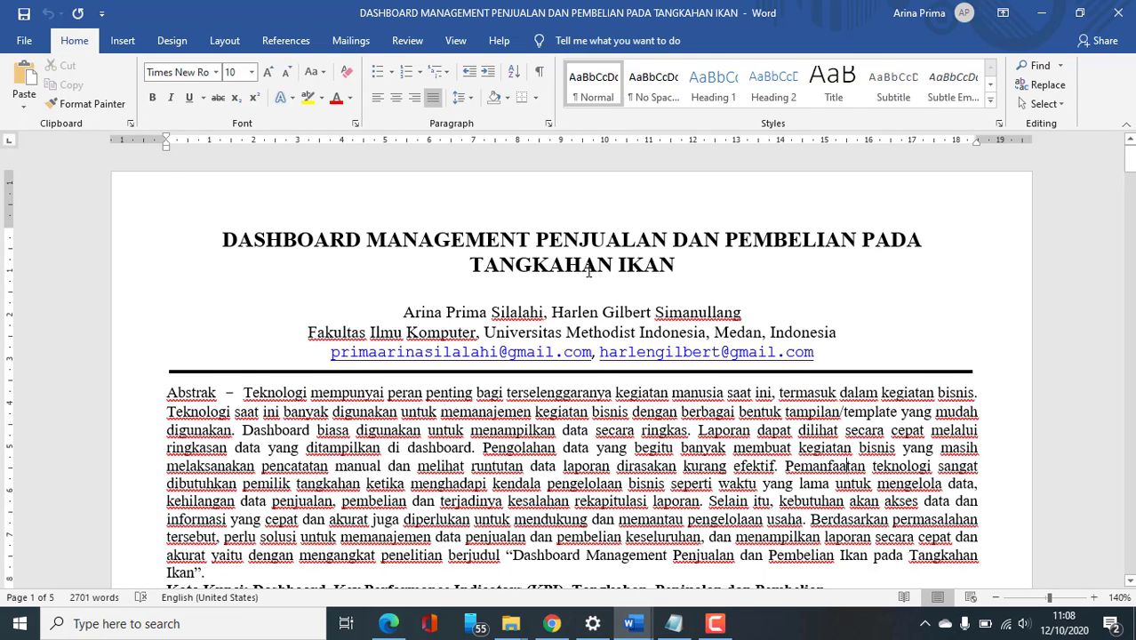
{"action": "scroll", "coordinate": [588, 271], "scroll_direction": "down", "scroll_amount": 1}
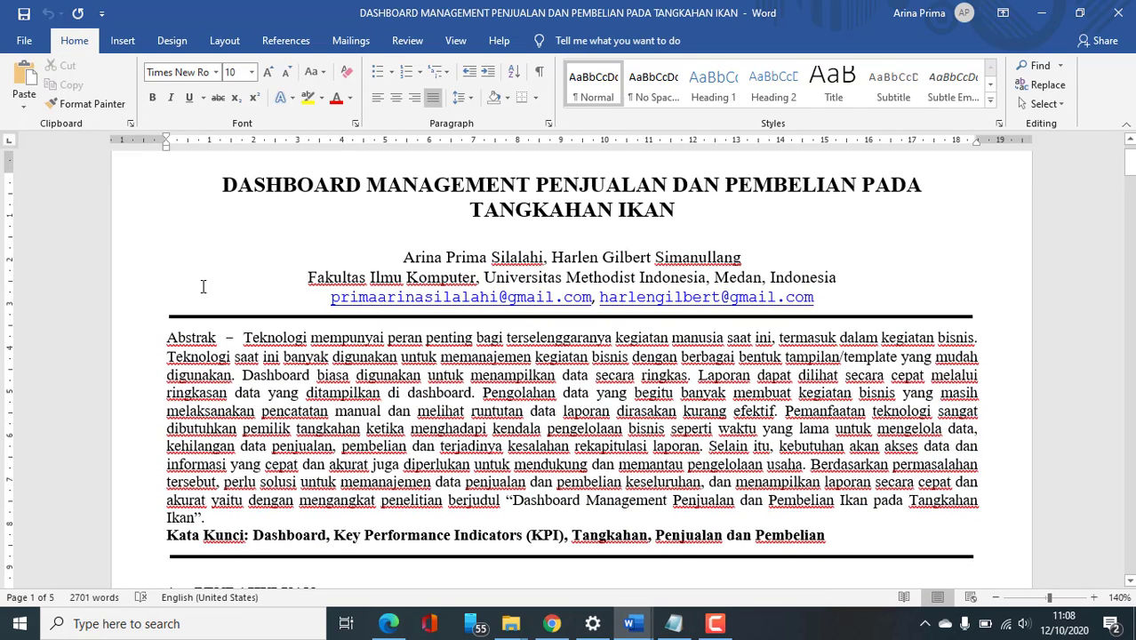
{"action": "left_click", "coordinate": [673, 623]}
{"action": "left_click", "coordinate": [639, 245], "text": "shift"}
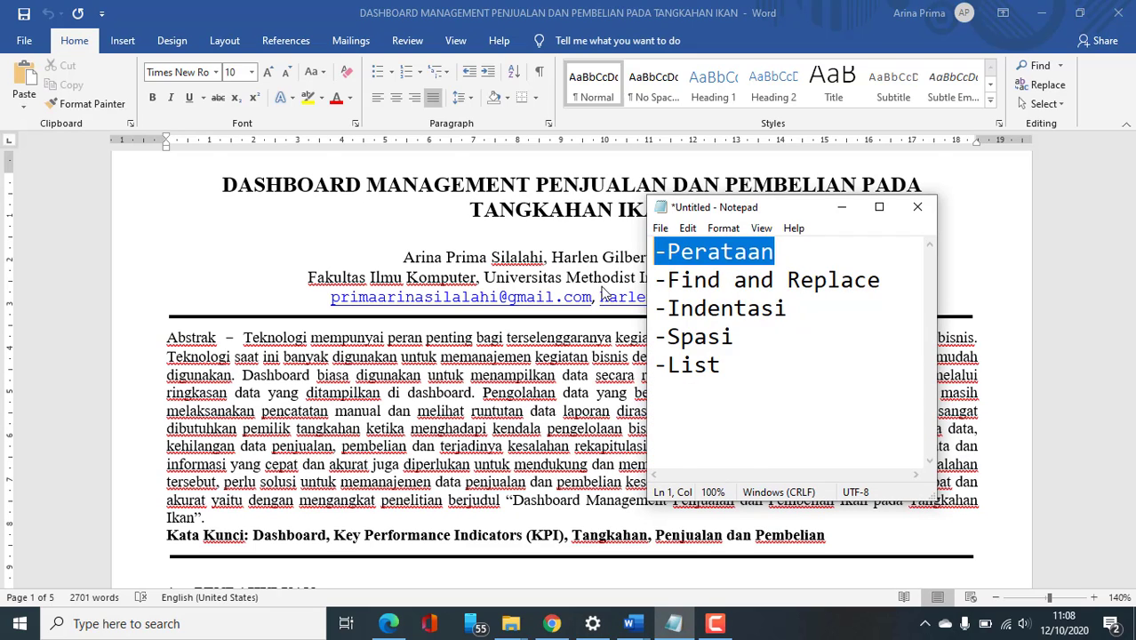
{"action": "left_click", "coordinate": [469, 349]}
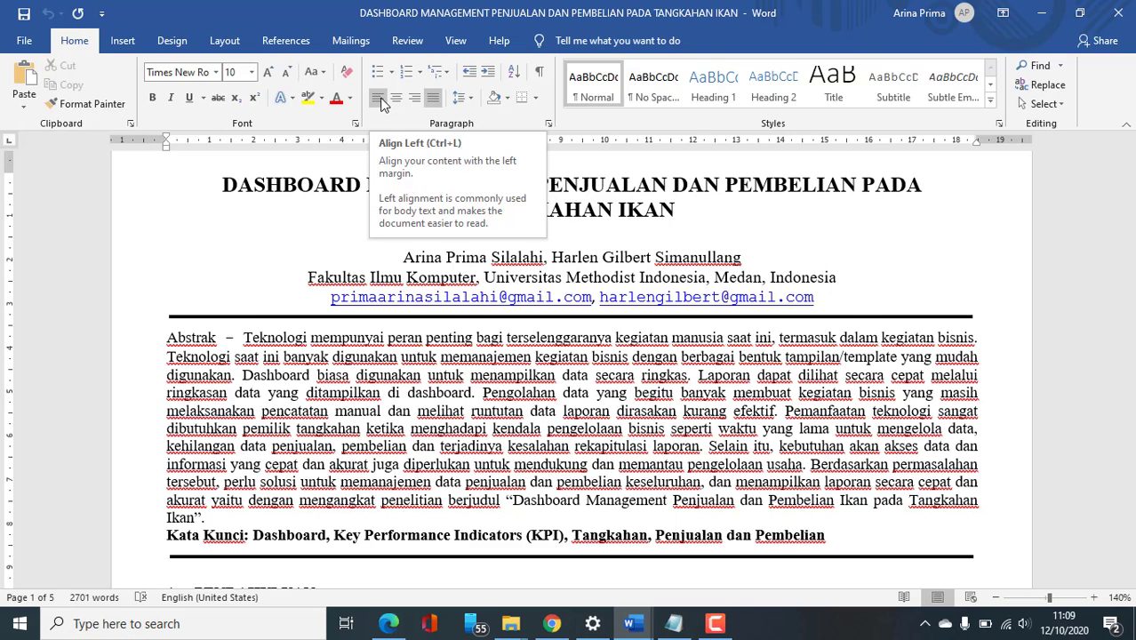
Step: Apply left, centre, right and justified alignment in turn to the document's two-line title
{"action": "left_click", "coordinate": [734, 231]}
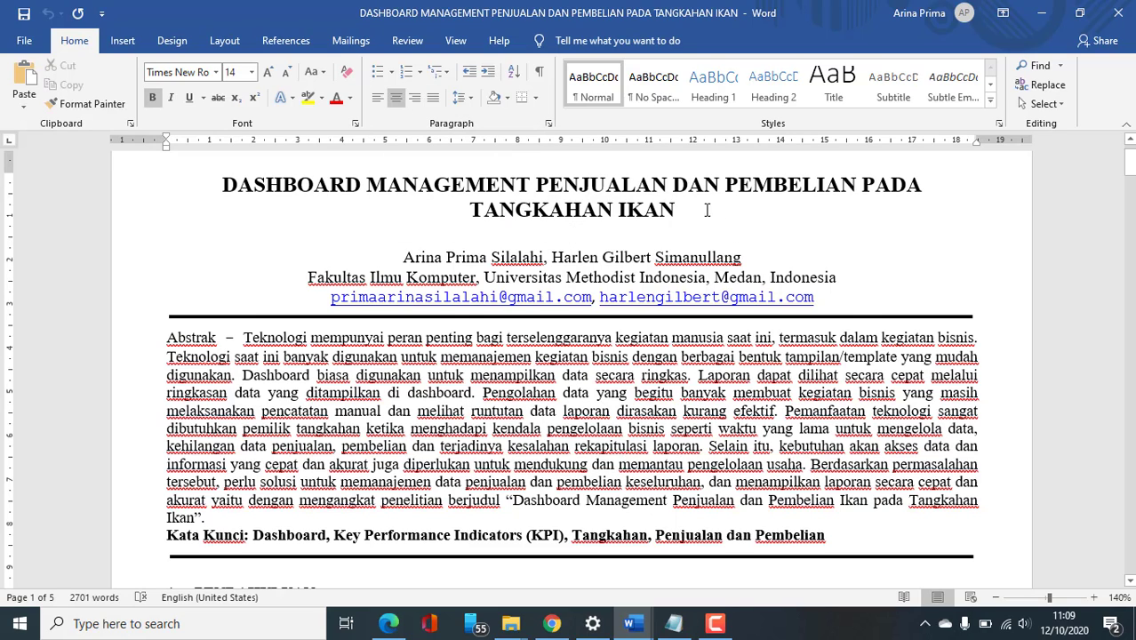
{"action": "left_click_drag", "start_coordinate": [706, 210], "coordinate": [204, 178]}
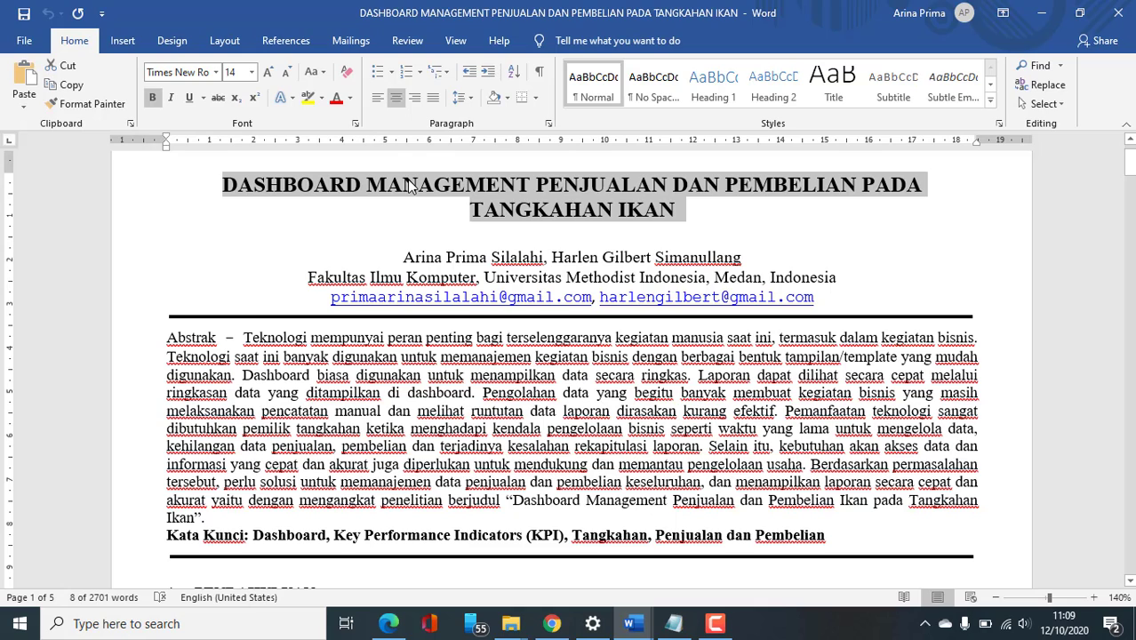
{"action": "left_click", "coordinate": [381, 105]}
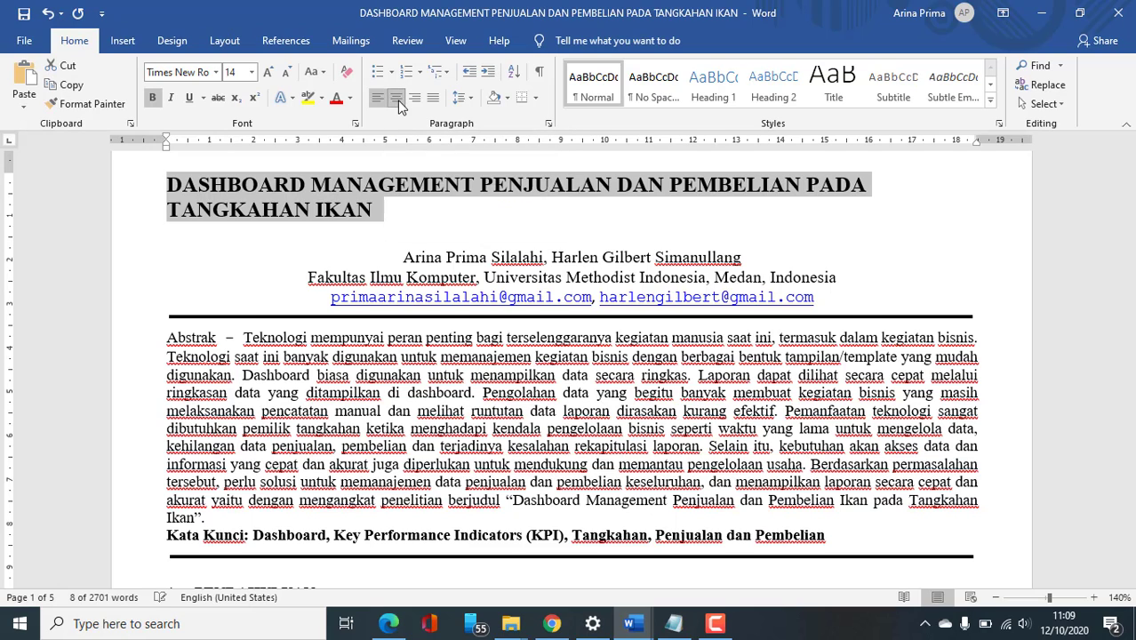
{"action": "left_click", "coordinate": [398, 100]}
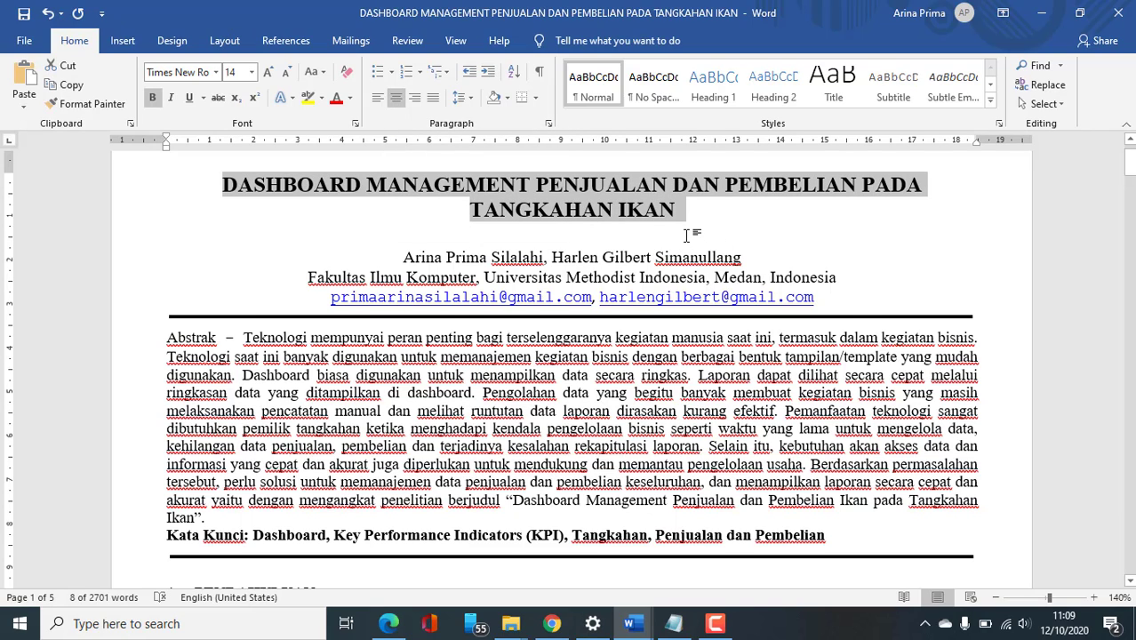
{"action": "left_click", "coordinate": [415, 98]}
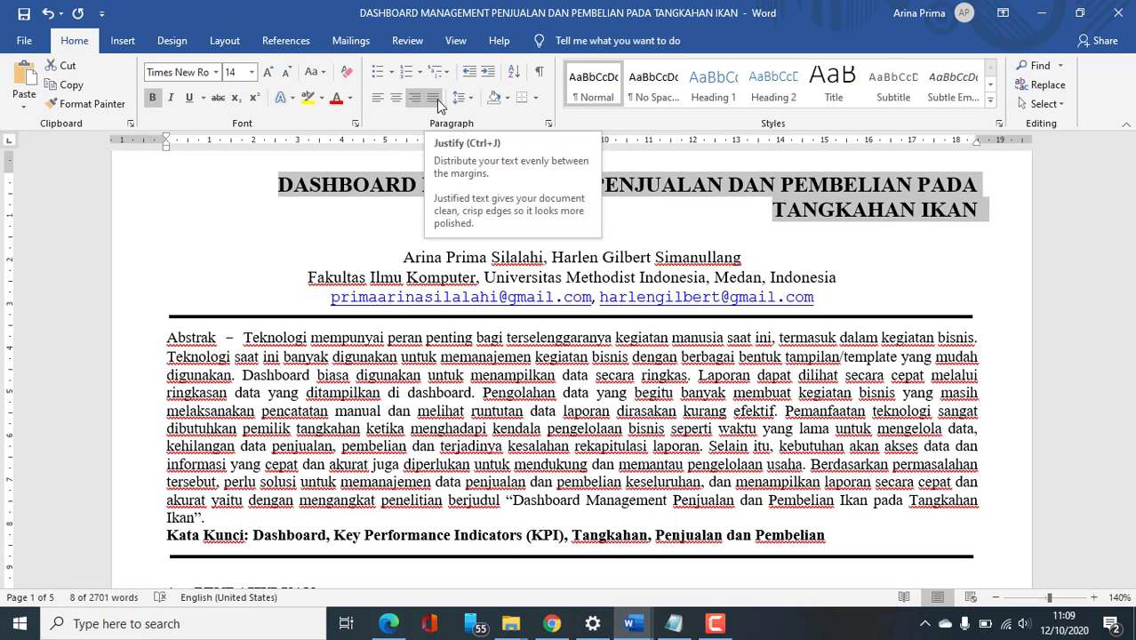
{"action": "left_click", "coordinate": [433, 98]}
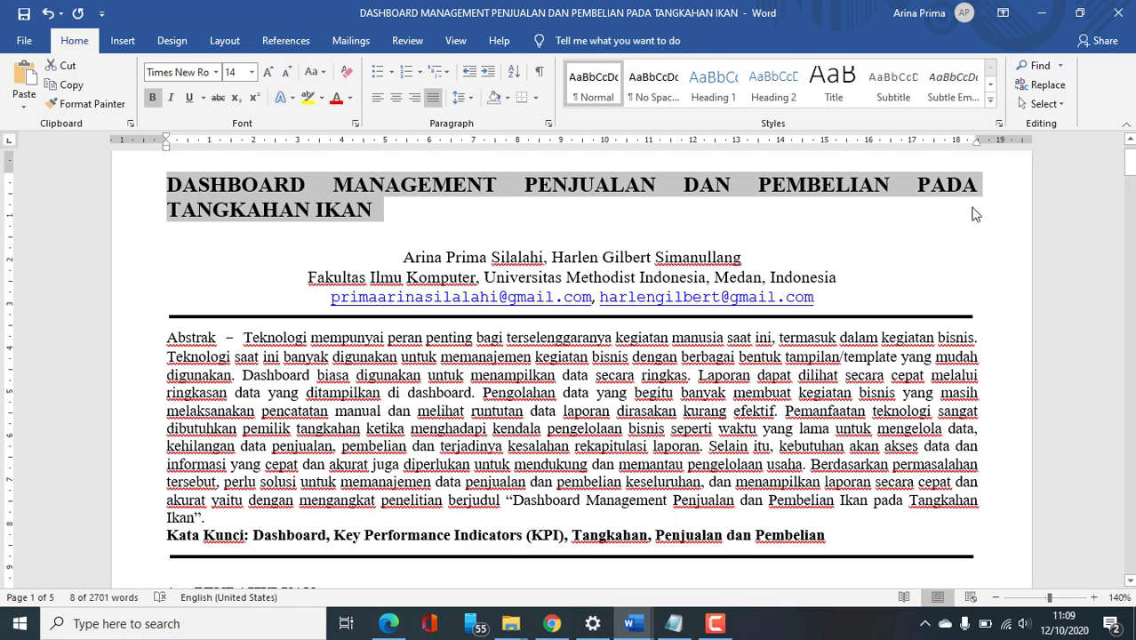
Step: Select the whole two-line document title and centre it
{"action": "left_click", "coordinate": [346, 192]}
{"action": "left_click_drag", "start_coordinate": [380, 202], "coordinate": [138, 178]}
{"action": "left_click", "coordinate": [196, 186]}
{"action": "left_click", "coordinate": [310, 211]}
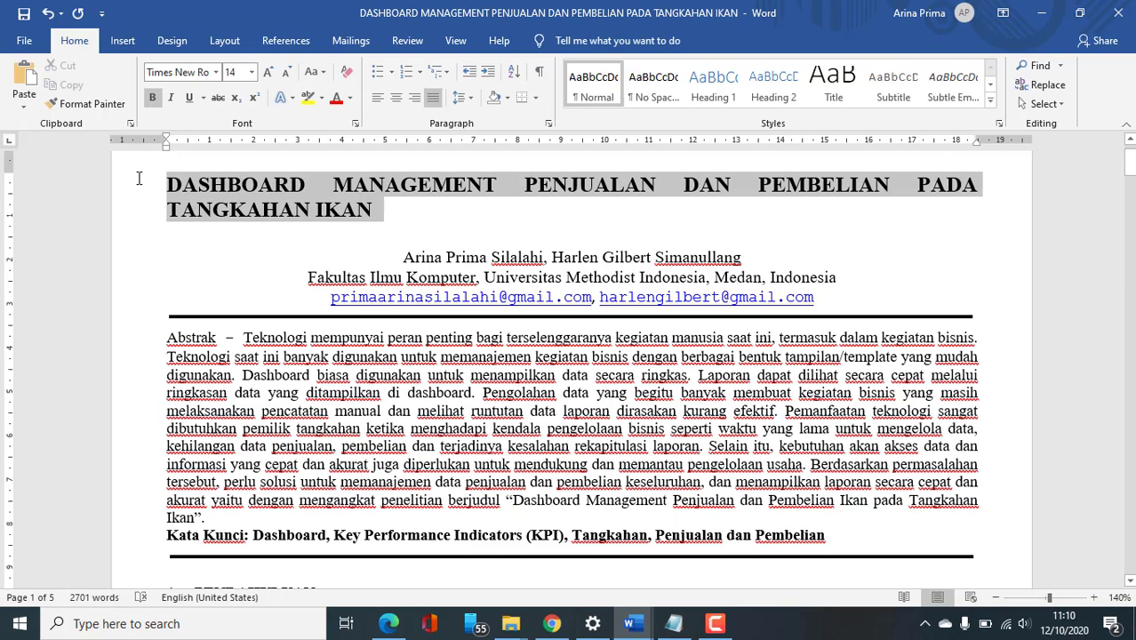
{"action": "left_click", "coordinate": [378, 214]}
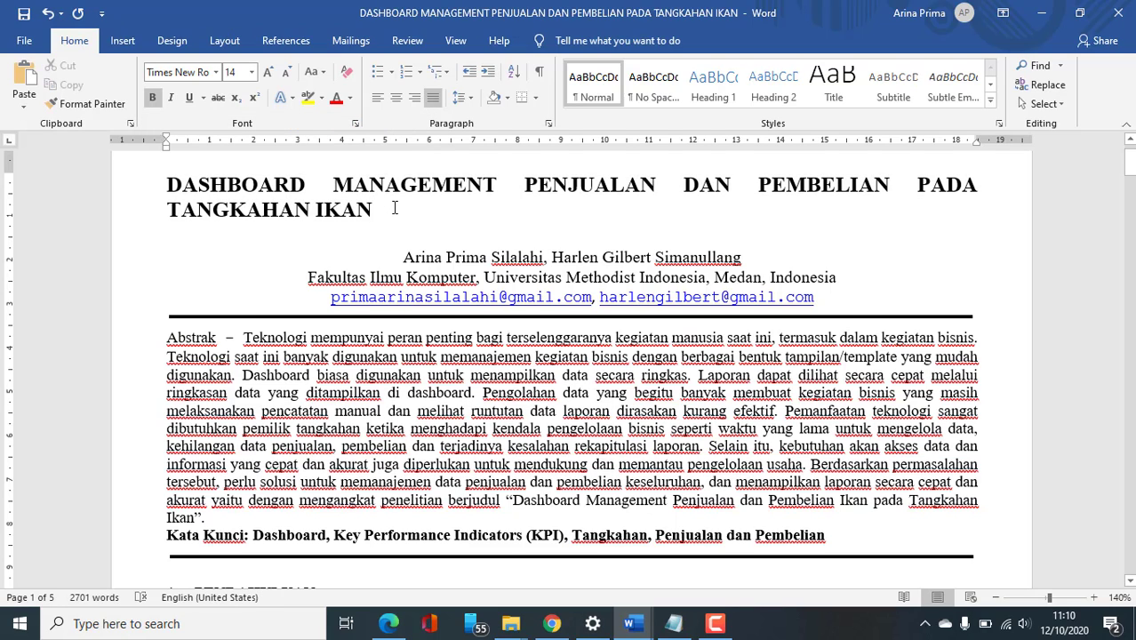
{"action": "left_click_drag", "start_coordinate": [392, 208], "coordinate": [175, 178]}
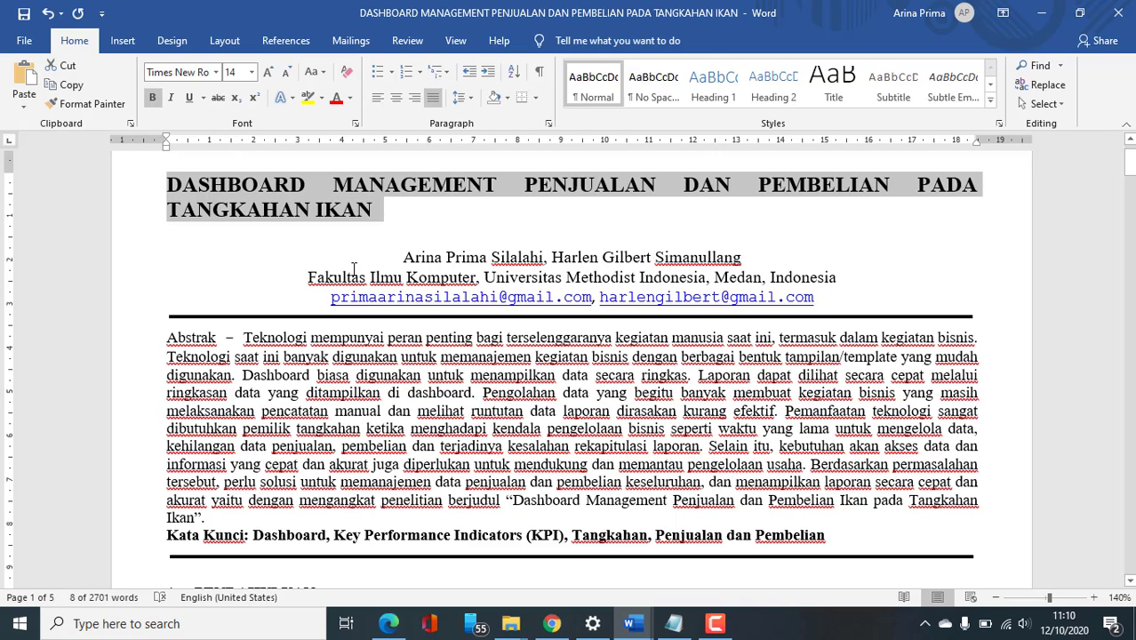
{"action": "key", "text": "ctrl+e"}
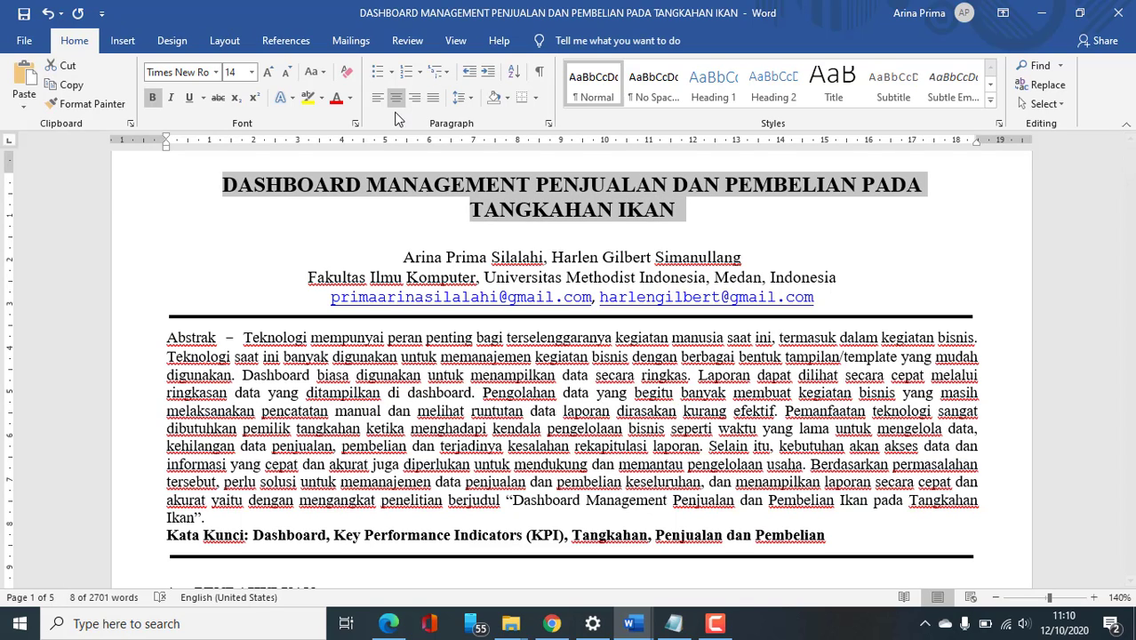
Step: Mark the Find and Replace topic in the Notepad list, highlighting its two terms separately, and return to the Word document
{"action": "left_click", "coordinate": [673, 623]}
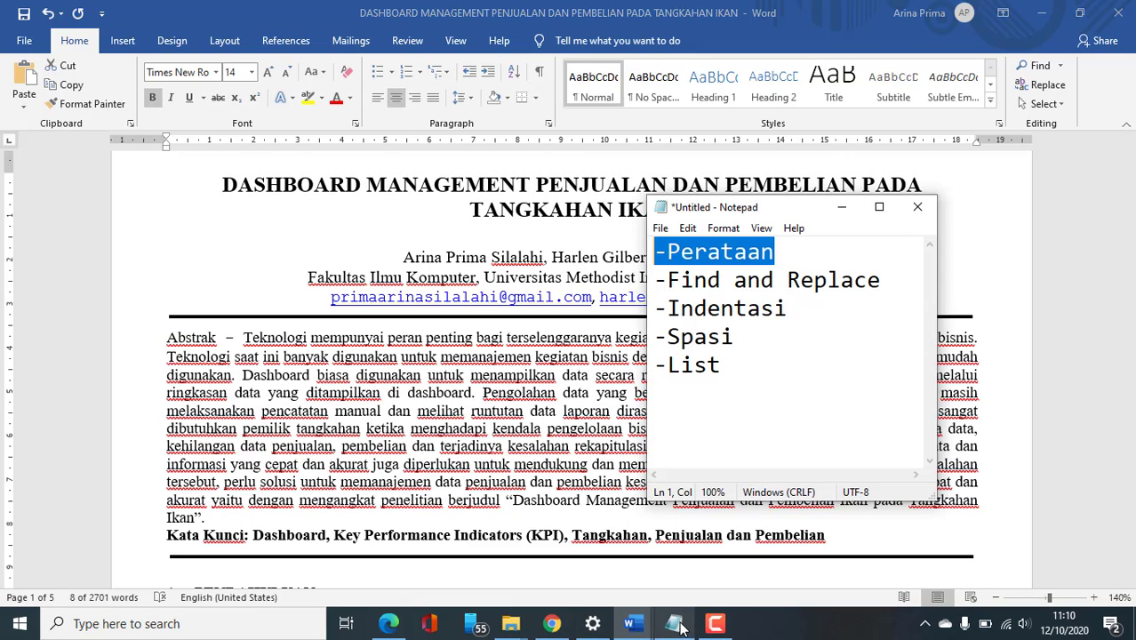
{"action": "left_click", "coordinate": [804, 287]}
{"action": "left_click_drag", "start_coordinate": [881, 281], "coordinate": [656, 283]}
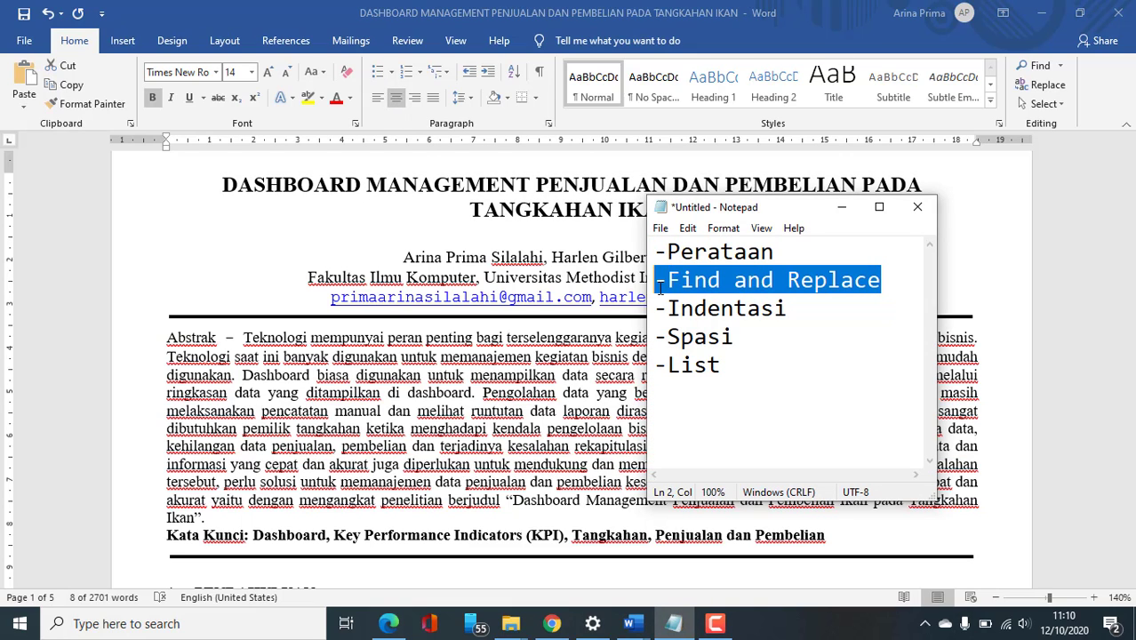
{"action": "key", "text": "alt+Tab"}
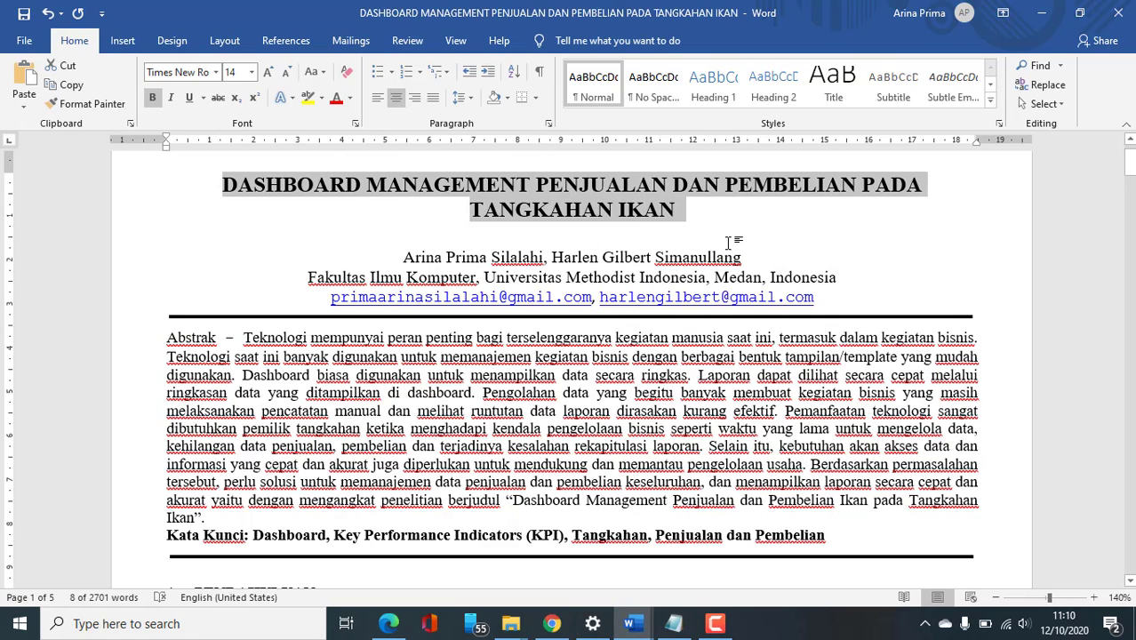
{"action": "left_click", "coordinate": [672, 623]}
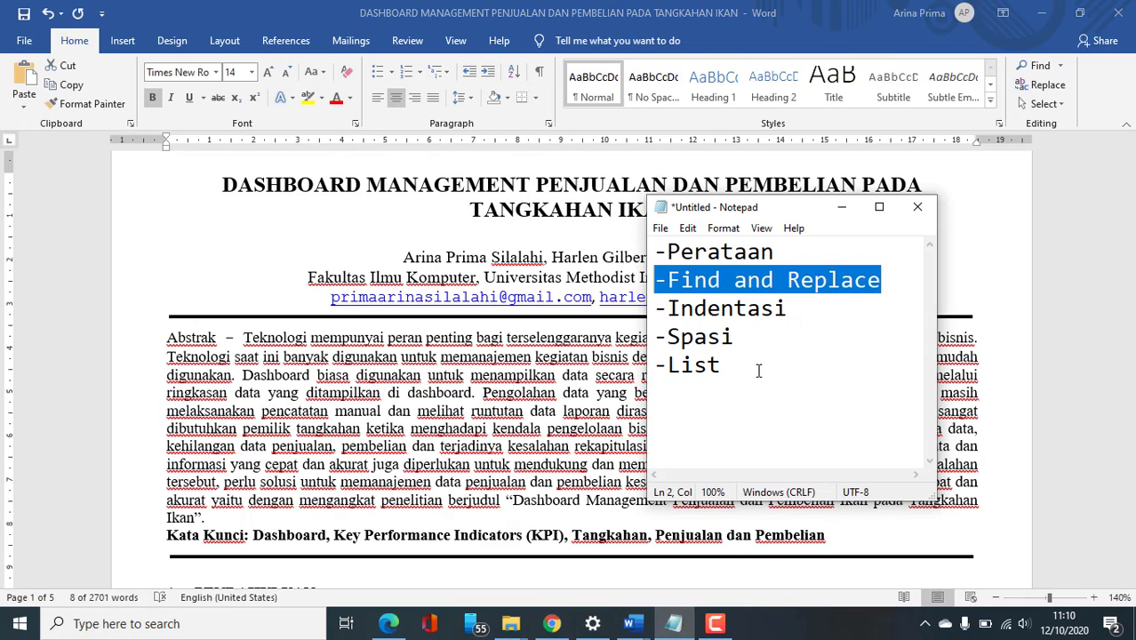
{"action": "left_click", "coordinate": [728, 281]}
{"action": "left_click_drag", "start_coordinate": [737, 280], "coordinate": [654, 281]}
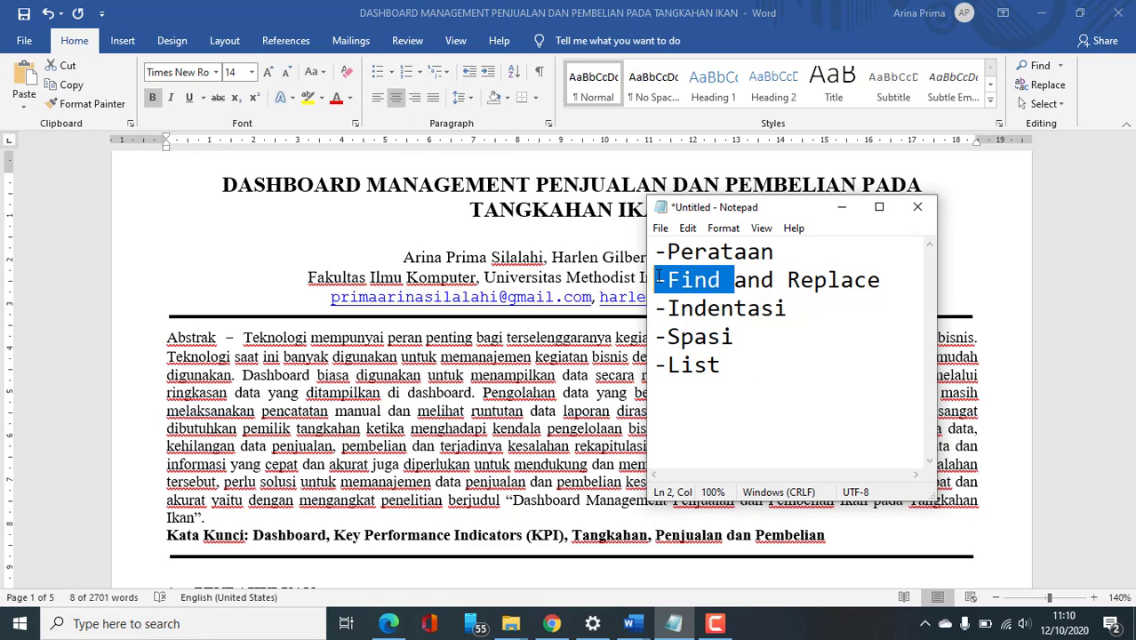
{"action": "left_click_drag", "start_coordinate": [787, 281], "coordinate": [887, 281]}
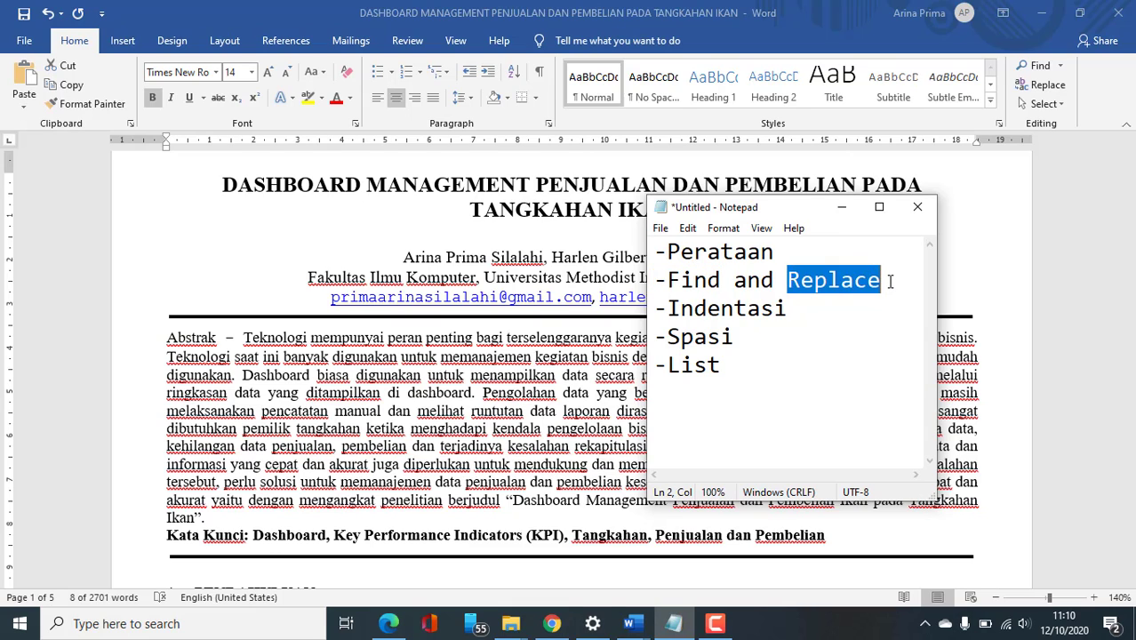
{"action": "left_click_drag", "start_coordinate": [723, 280], "coordinate": [655, 281]}
{"action": "triple_click", "coordinate": [568, 189]}
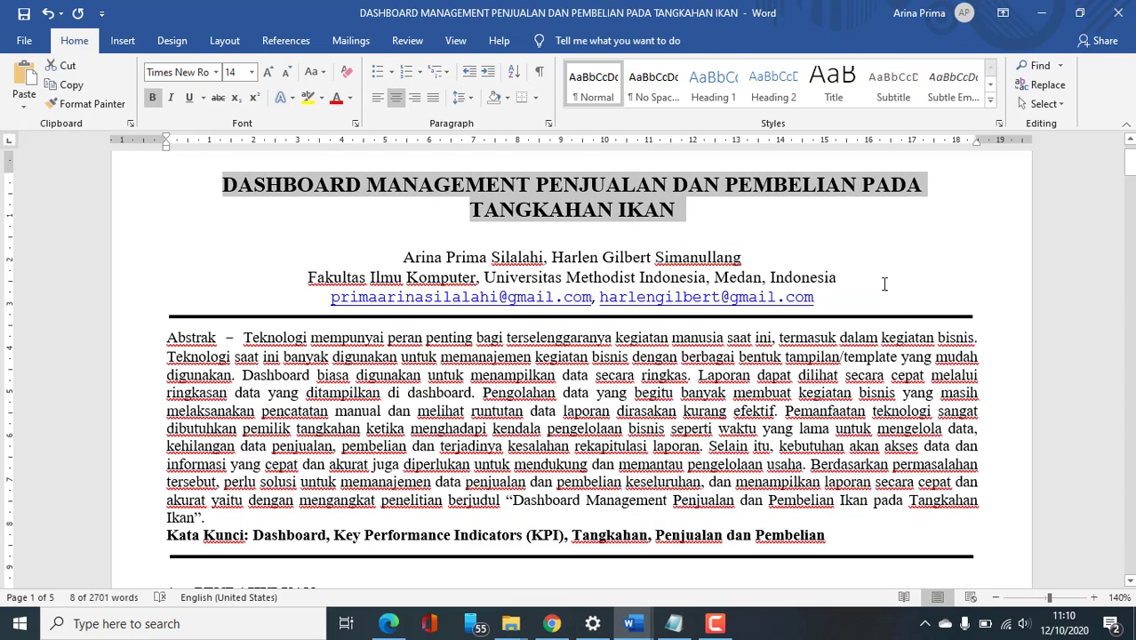
{"action": "left_click", "coordinate": [699, 373]}
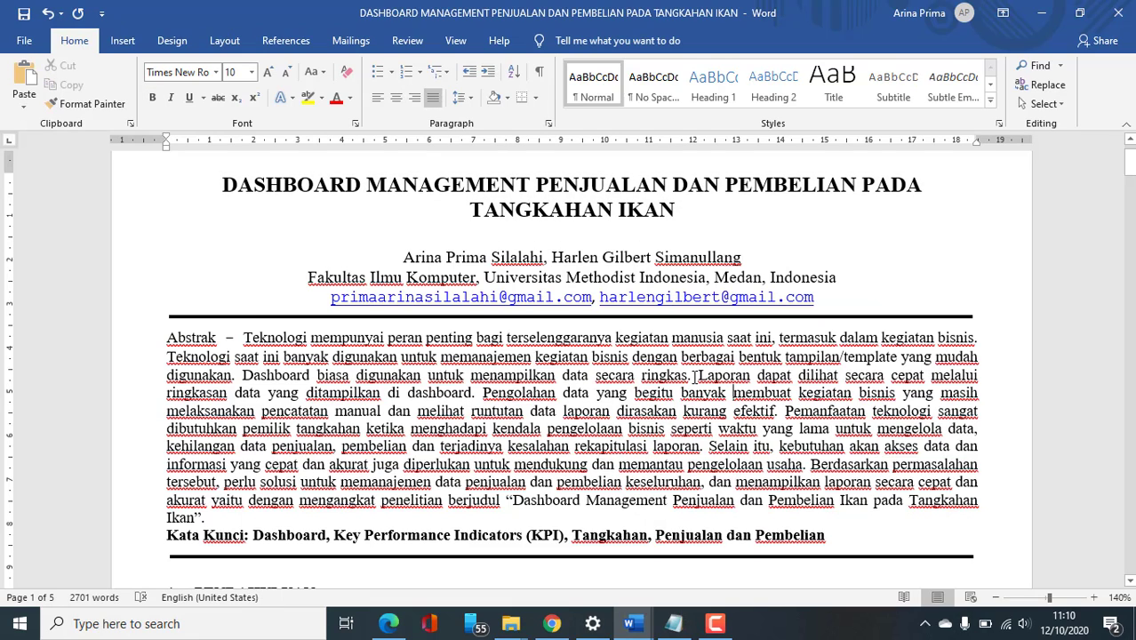
{"action": "double_click", "coordinate": [709, 374]}
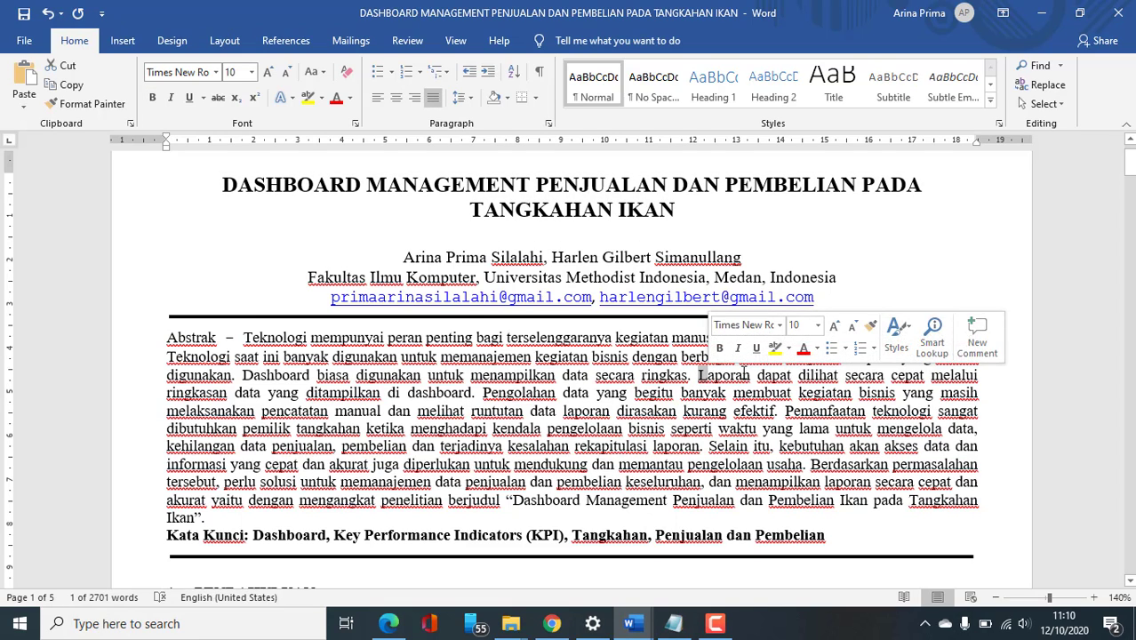
{"action": "left_click", "coordinate": [611, 411]}
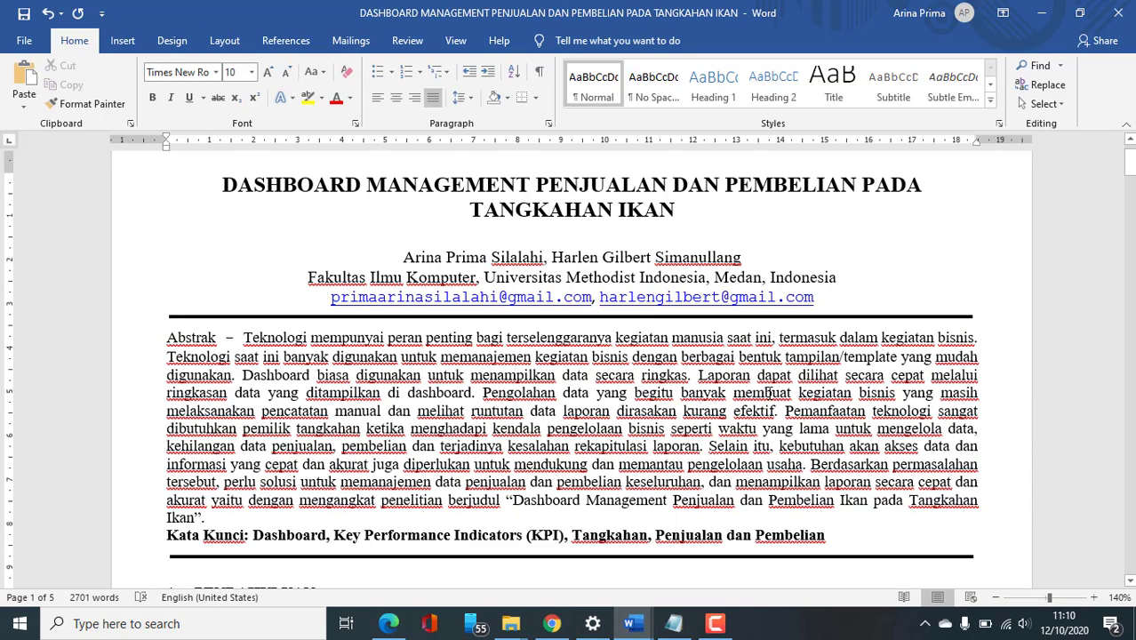
{"action": "double_click", "coordinate": [642, 375]}
{"action": "left_click", "coordinate": [642, 374]}
Step: Search the document for the word "Teknologi" from the abstract, look through the matches, and close the search results
{"action": "left_click_drag", "start_coordinate": [245, 338], "coordinate": [309, 338]}
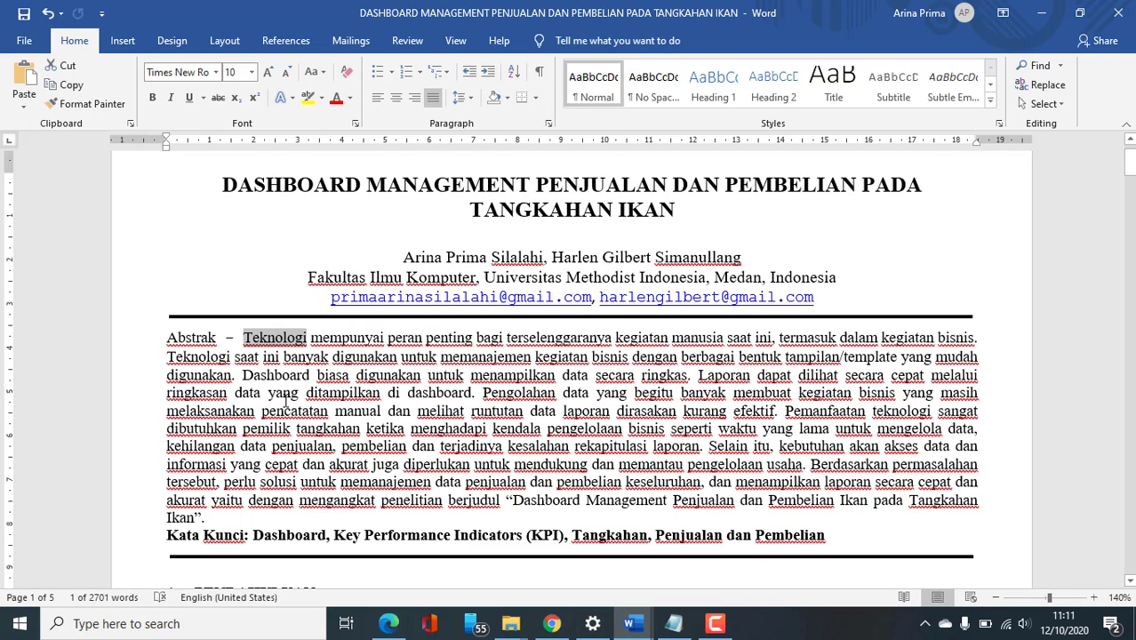
{"action": "key", "text": "ctrl+f"}
{"action": "scroll", "coordinate": [696, 453], "scroll_direction": "down", "scroll_amount": 2}
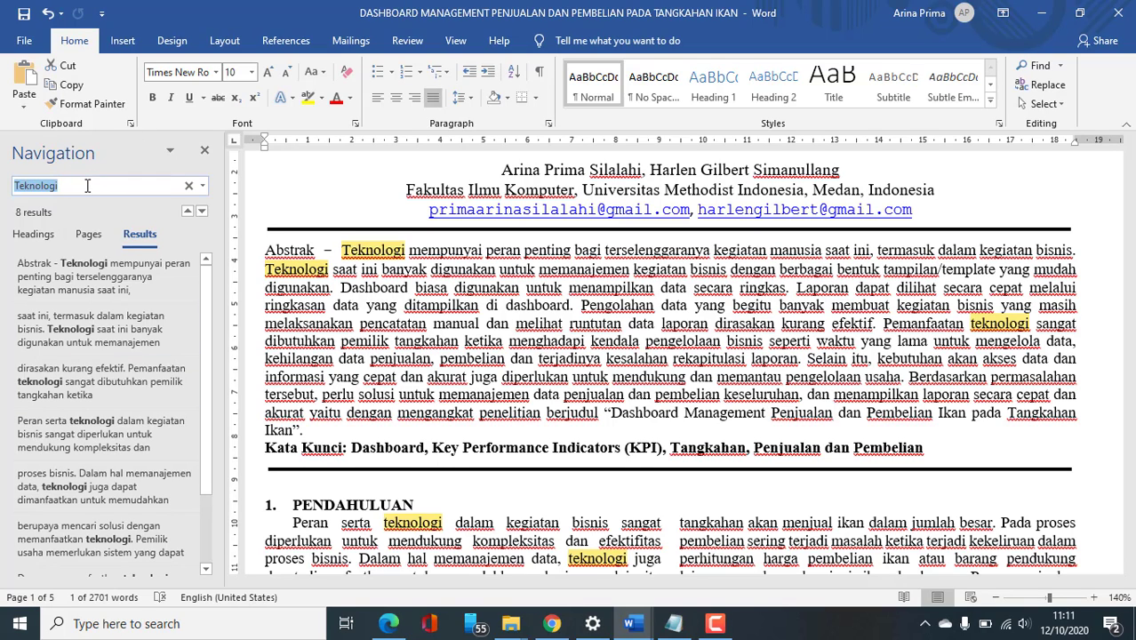
{"action": "left_click", "coordinate": [87, 185]}
{"action": "left_click_drag", "start_coordinate": [87, 185], "coordinate": [3, 187]}
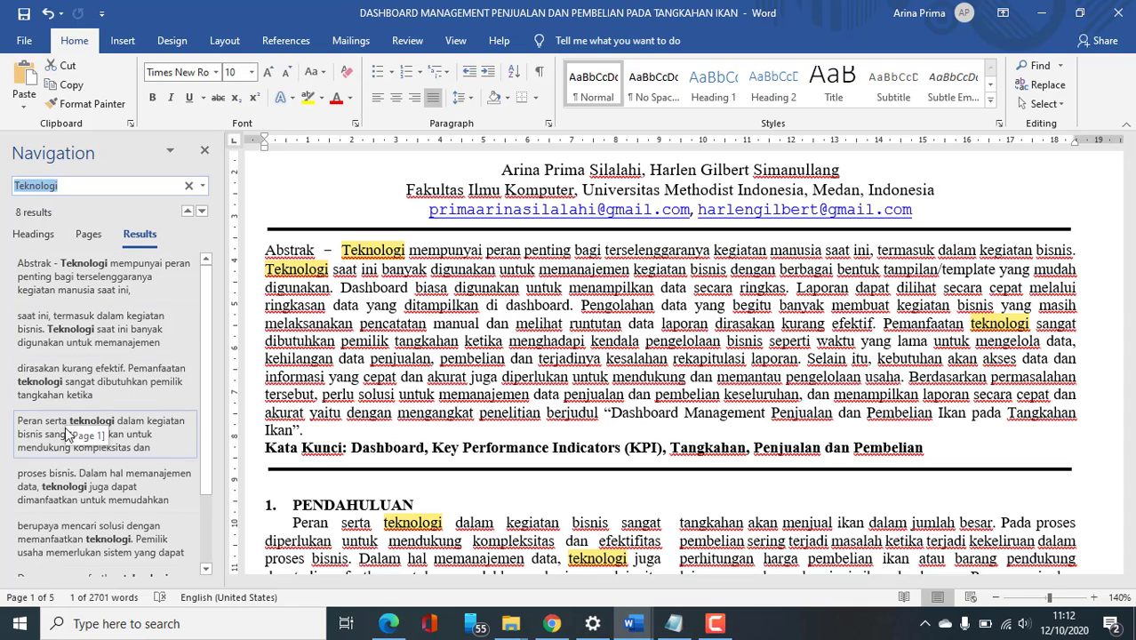
{"action": "scroll", "coordinate": [98, 500], "scroll_direction": "down", "scroll_amount": 3}
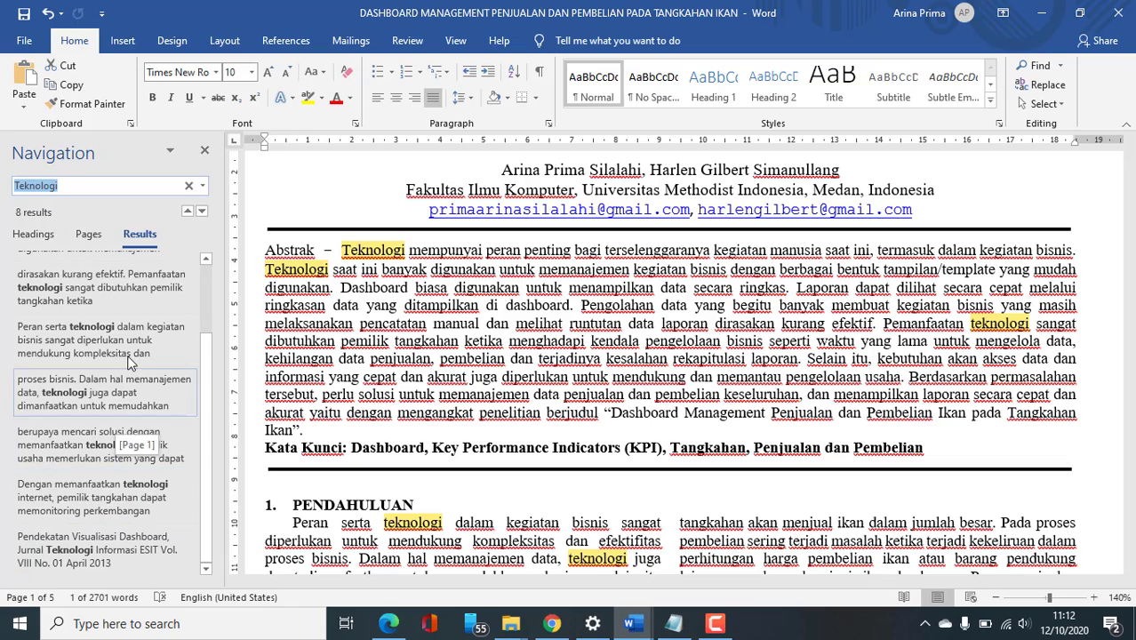
{"action": "scroll", "coordinate": [134, 347], "scroll_direction": "up", "scroll_amount": 2}
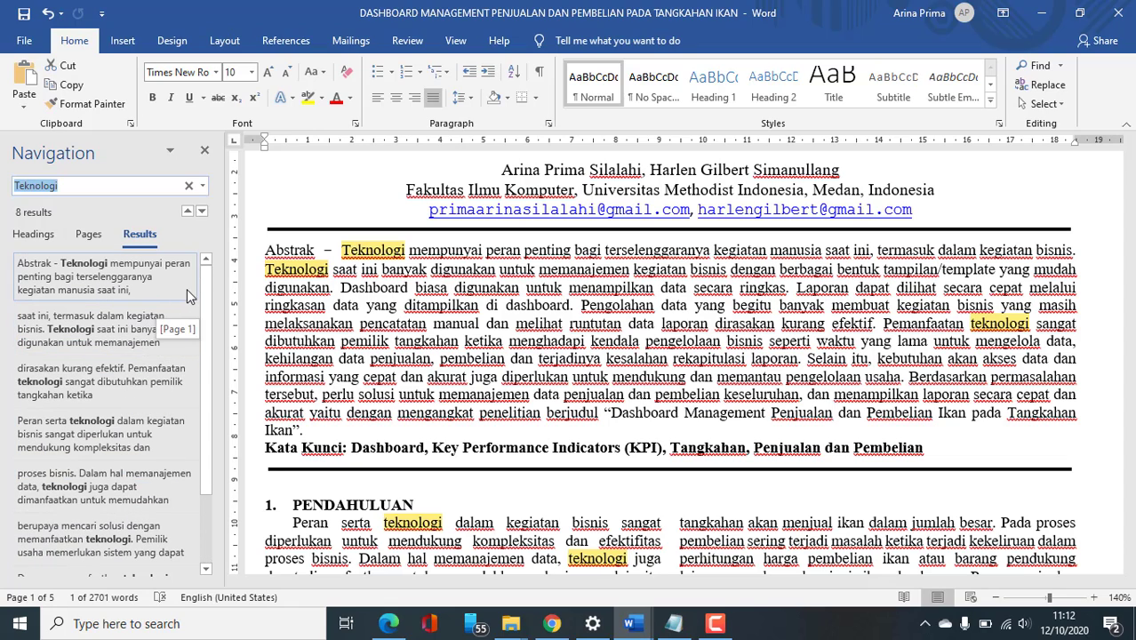
{"action": "left_click", "coordinate": [204, 150]}
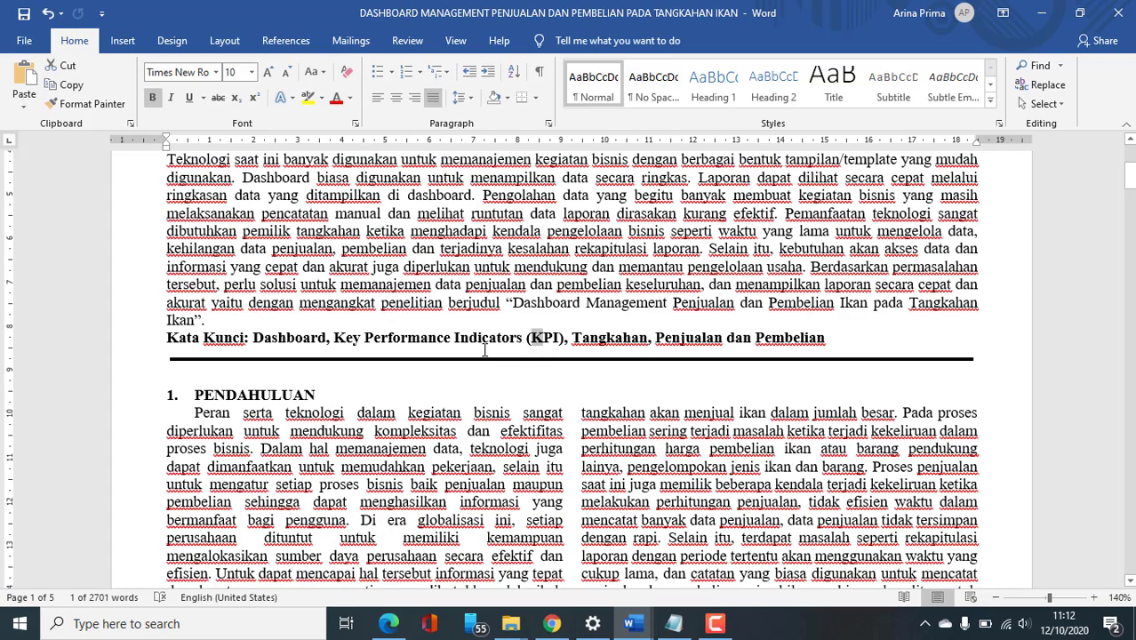
Step: Search the document for the letter "K" from the keywords line
{"action": "key", "text": "ctrl+f"}
{"action": "type", "text": "k"}
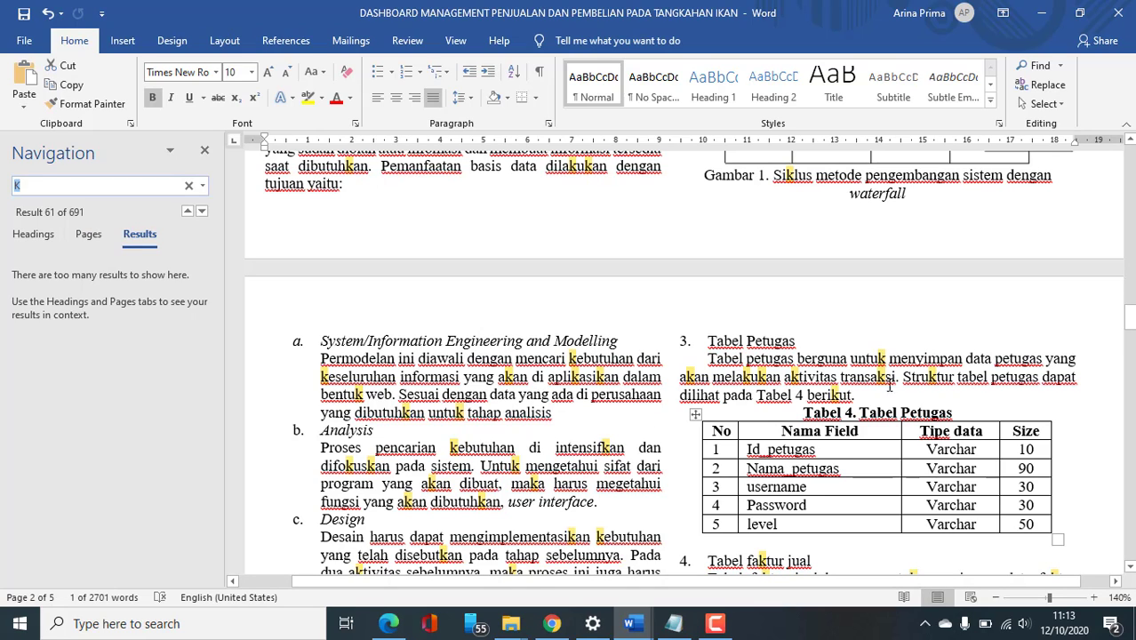
Step: Look through the highlighted matches for the letter "K" back to the document title and close the search results
{"action": "scroll", "coordinate": [889, 385], "scroll_direction": "down", "scroll_amount": 3}
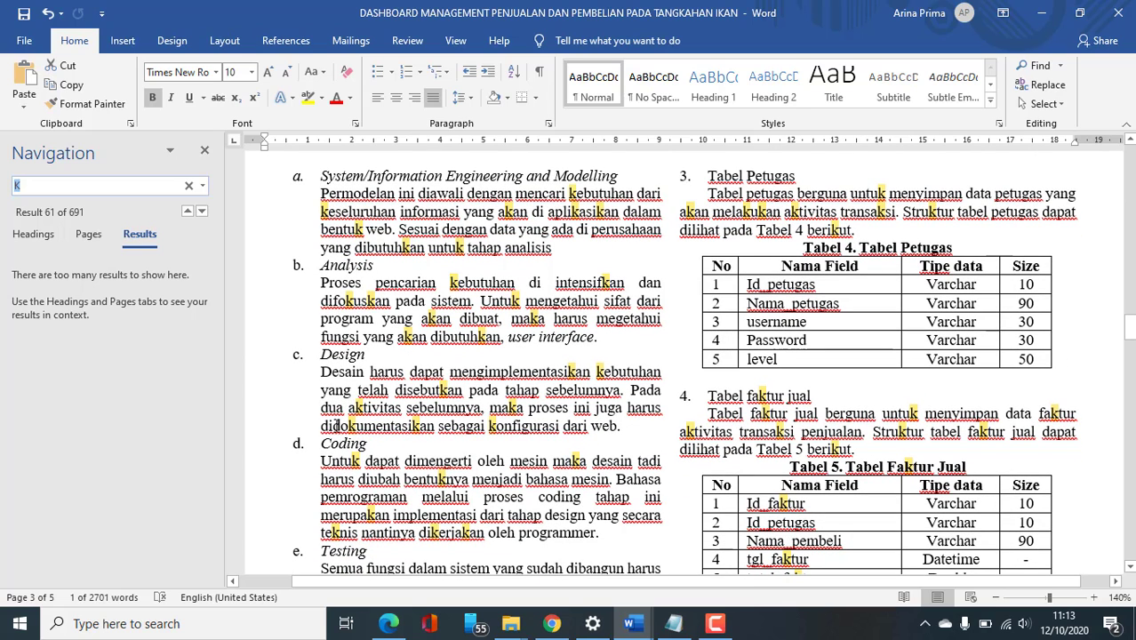
{"action": "left_click", "coordinate": [409, 424]}
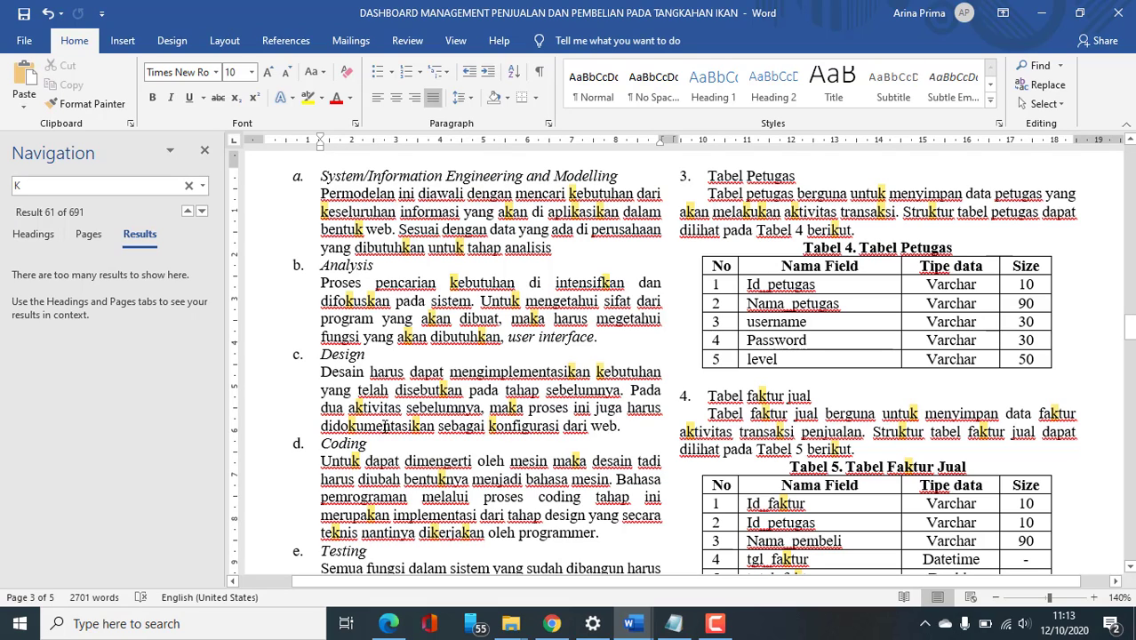
{"action": "double_click", "coordinate": [384, 426]}
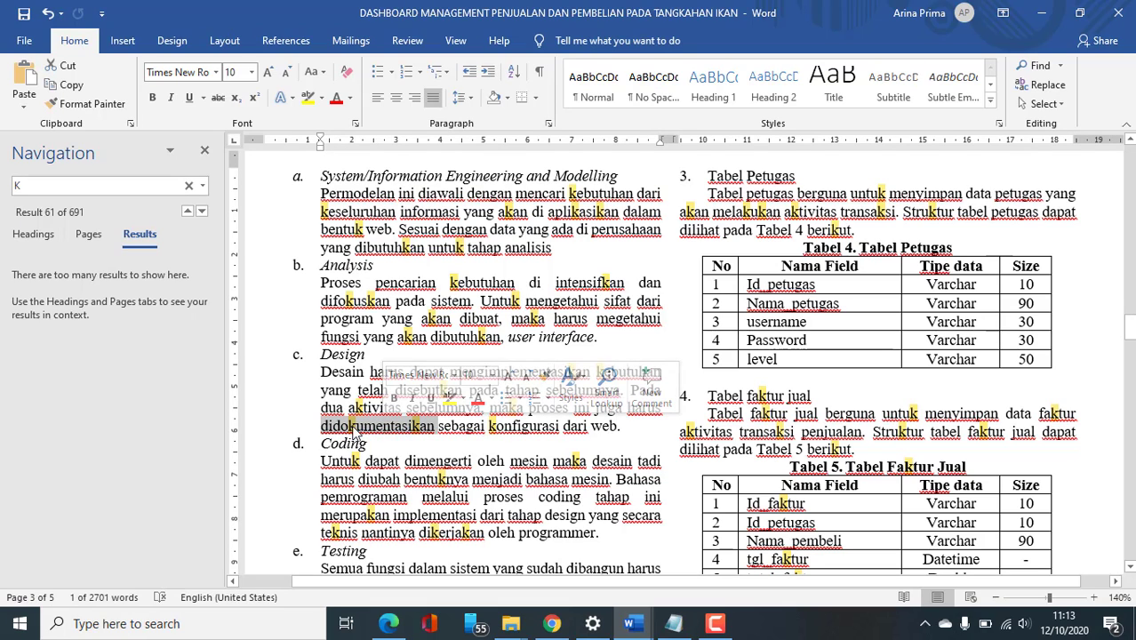
{"action": "left_click", "coordinate": [421, 430]}
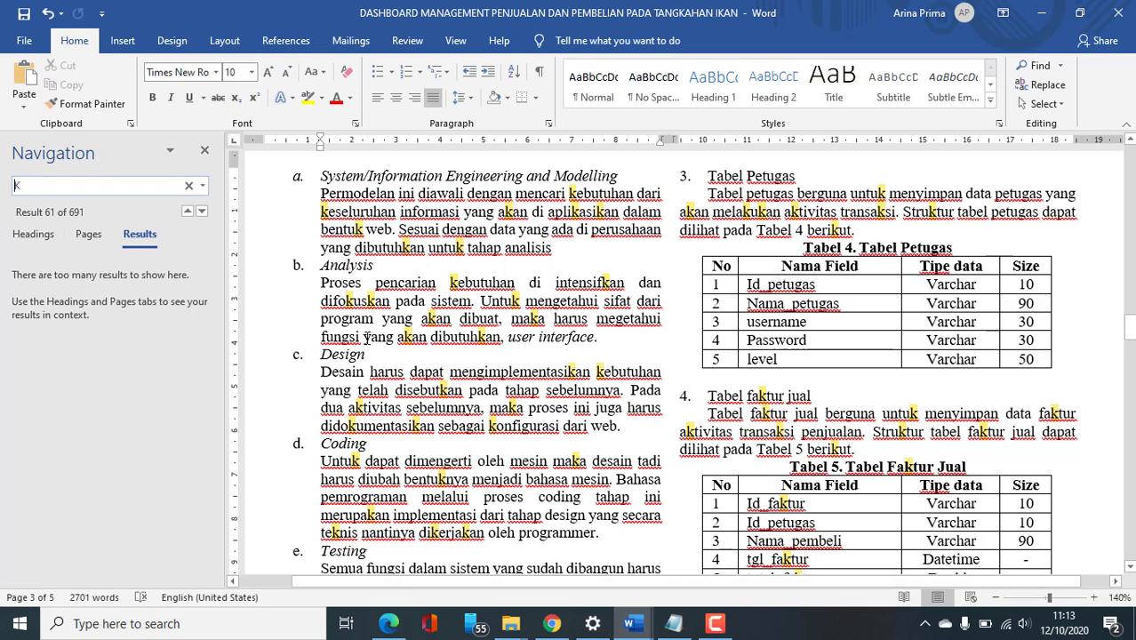
{"action": "scroll", "coordinate": [624, 360], "scroll_direction": "up", "scroll_amount": 15}
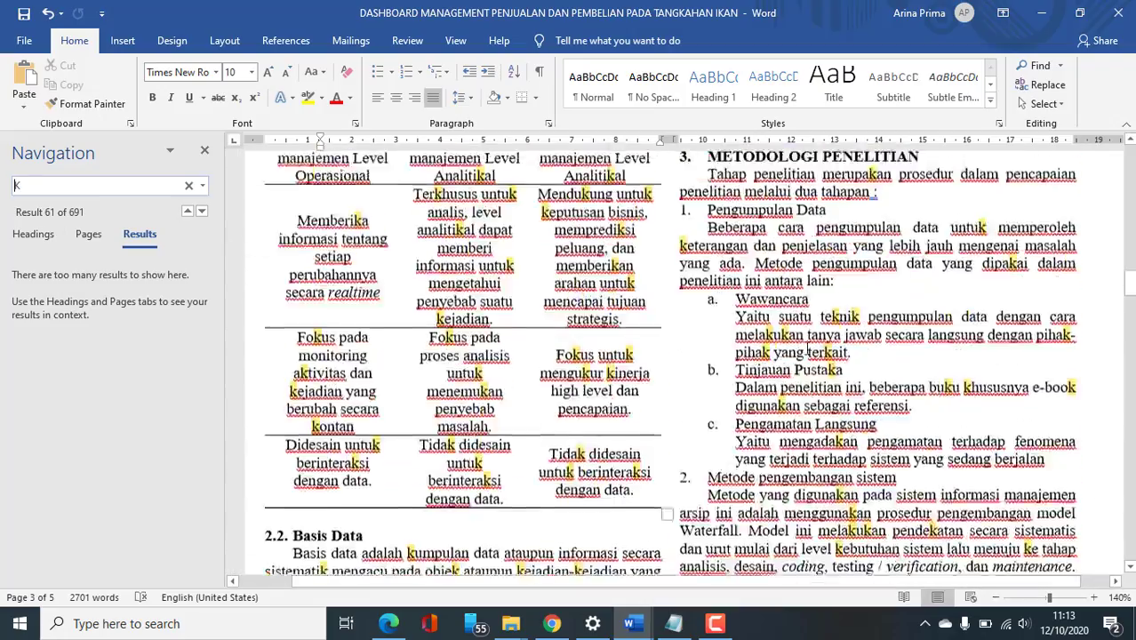
{"action": "scroll", "coordinate": [806, 349], "scroll_direction": "up", "scroll_amount": 20}
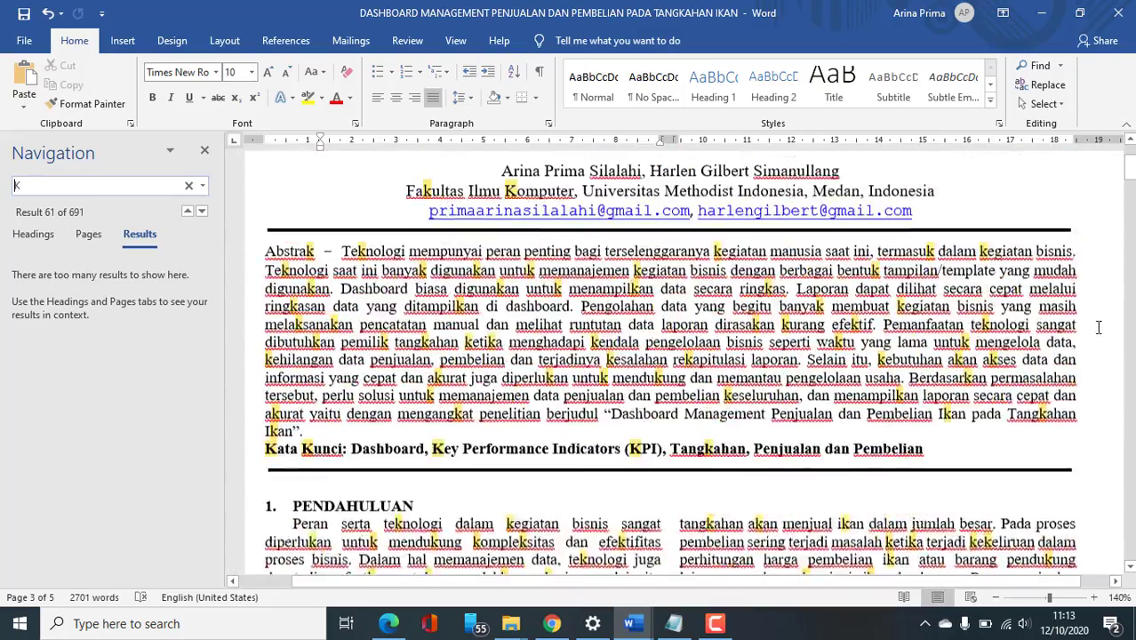
{"action": "scroll", "coordinate": [1098, 327], "scroll_direction": "up", "scroll_amount": 3}
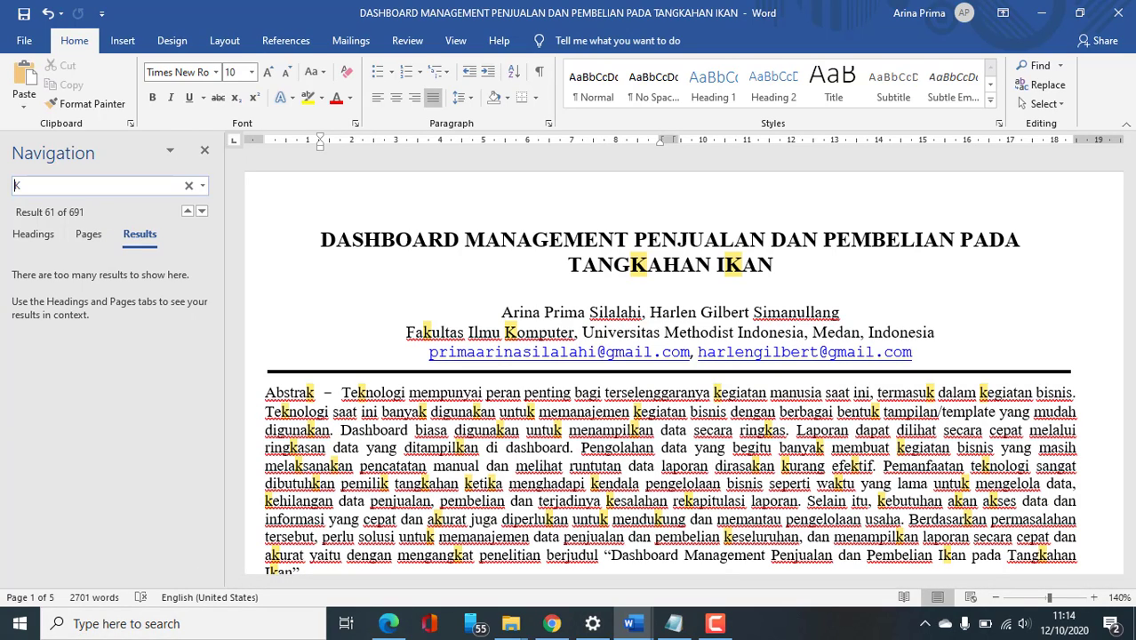
{"action": "left_click", "coordinate": [187, 188]}
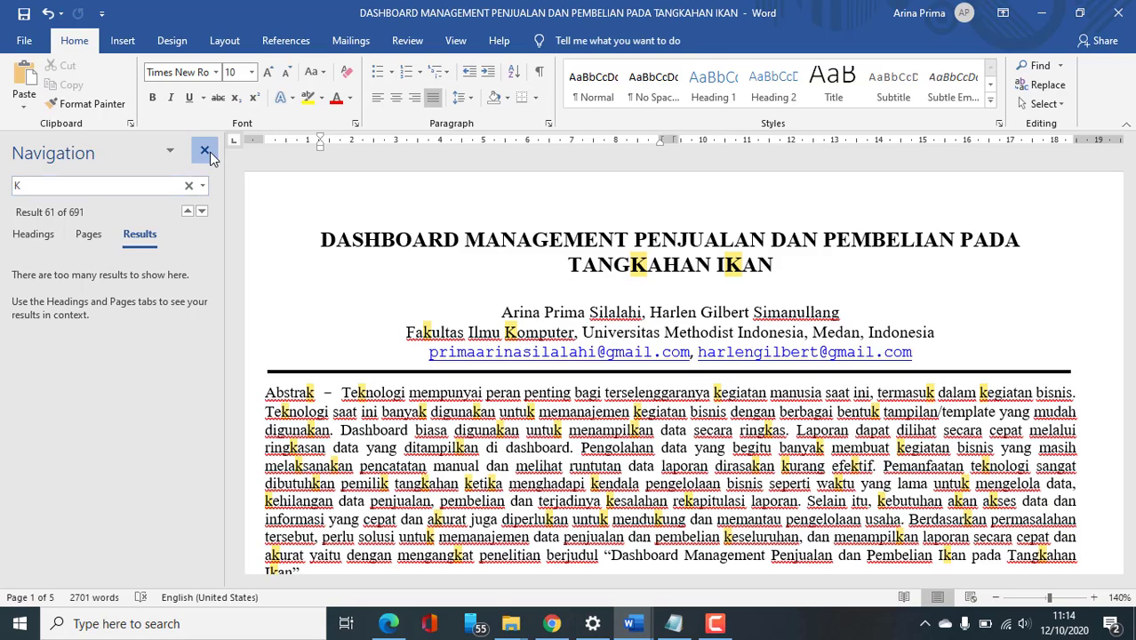
{"action": "left_click", "coordinate": [205, 150]}
Step: Search the document for the whole opening sentence of section 2.3 Sistem Informasi, and close the search results
{"action": "scroll", "coordinate": [568, 356], "scroll_direction": "down", "scroll_amount": 15}
{"action": "left_click_drag", "start_coordinate": [610, 234], "coordinate": [951, 252]}
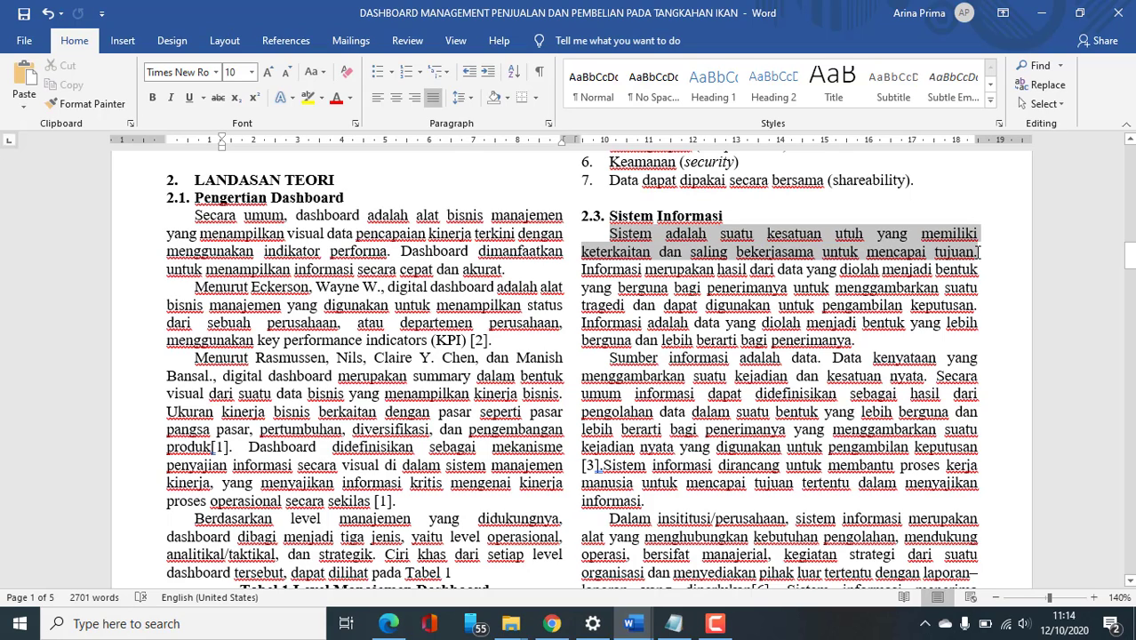
{"action": "left_click_drag", "start_coordinate": [979, 252], "coordinate": [978, 253]}
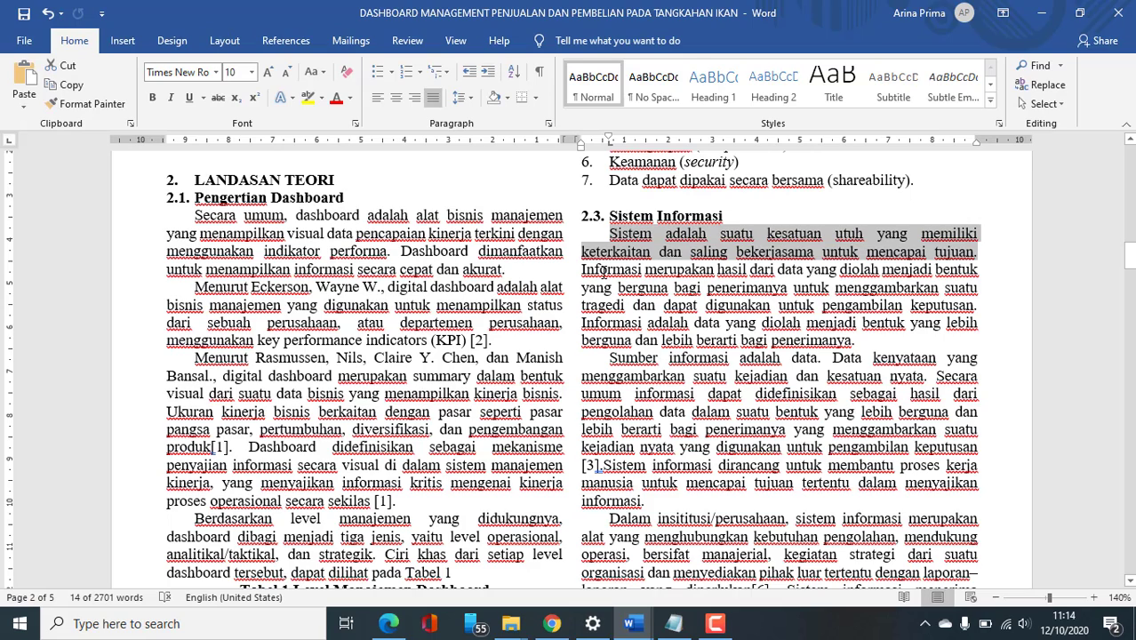
{"action": "key", "text": "ctrl+f"}
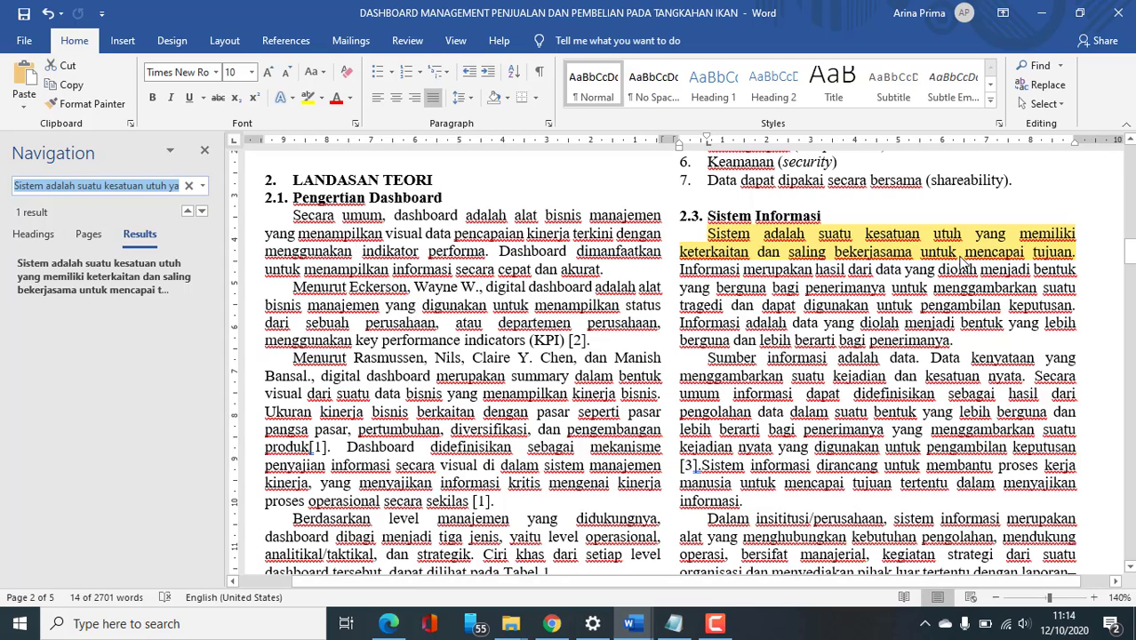
{"action": "left_click", "coordinate": [709, 236]}
{"action": "left_click_drag", "start_coordinate": [718, 235], "coordinate": [1077, 253]}
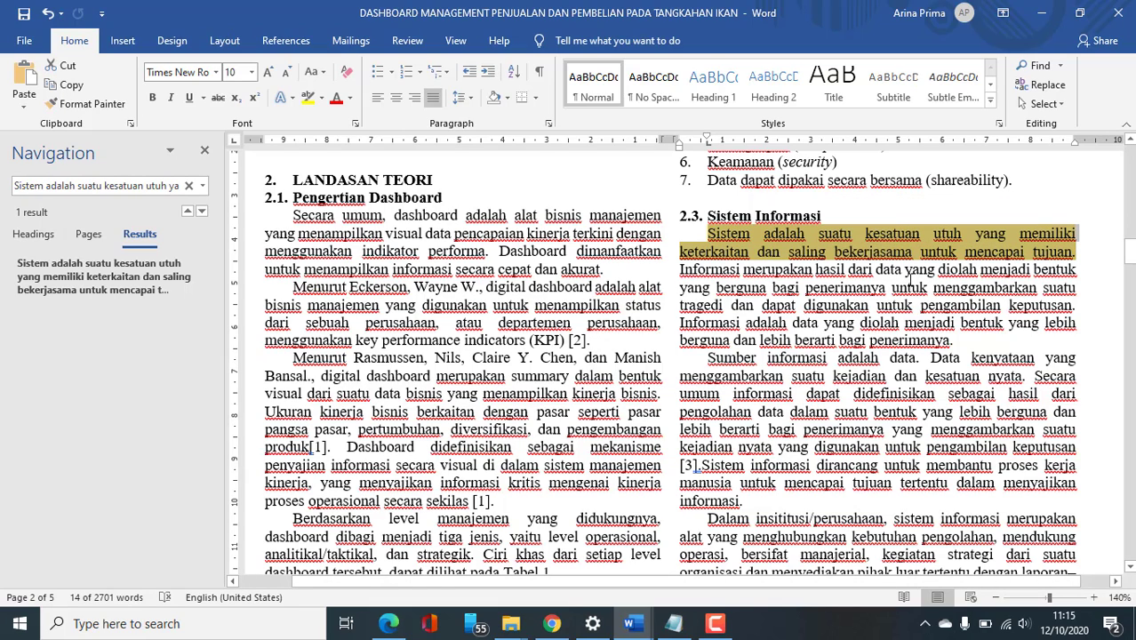
{"action": "left_click", "coordinate": [102, 186]}
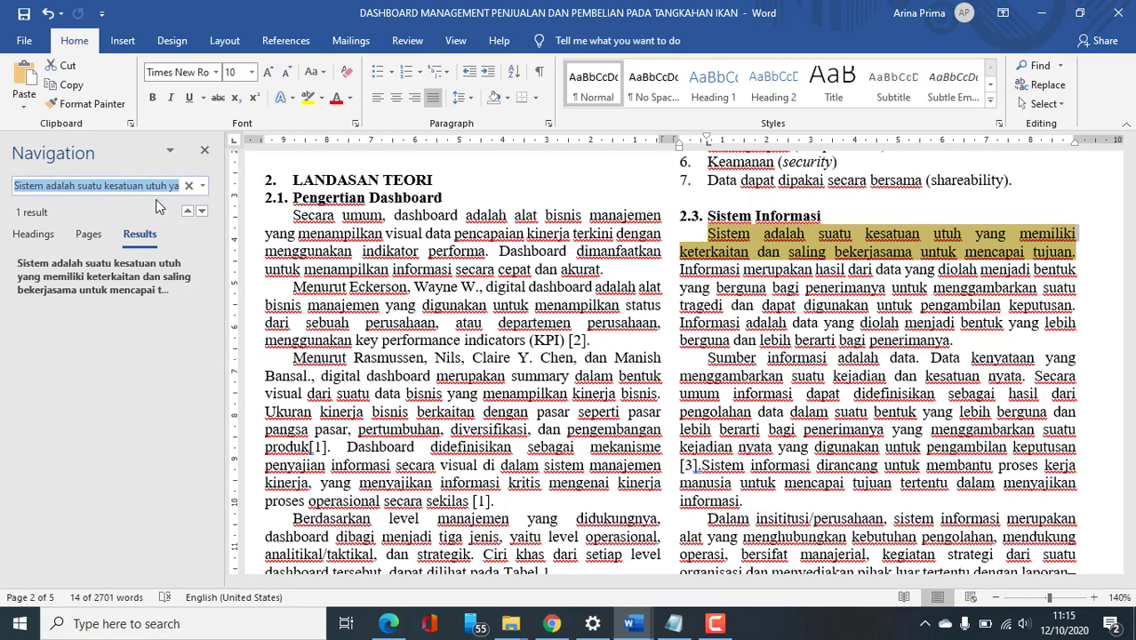
{"action": "left_click", "coordinate": [850, 254]}
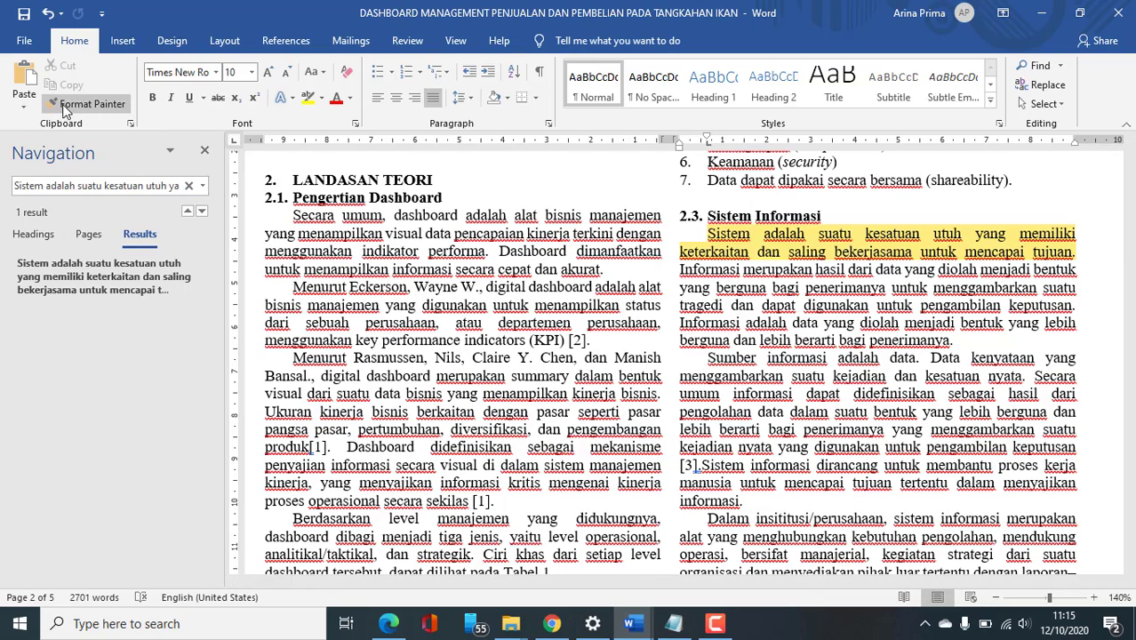
{"action": "left_click", "coordinate": [204, 153]}
Step: Select the word "ikan" in the phrase "perhitungan harga pembelian ikan" in the PENDAHULUAN section
{"action": "scroll", "coordinate": [619, 325], "scroll_direction": "up", "scroll_amount": 10}
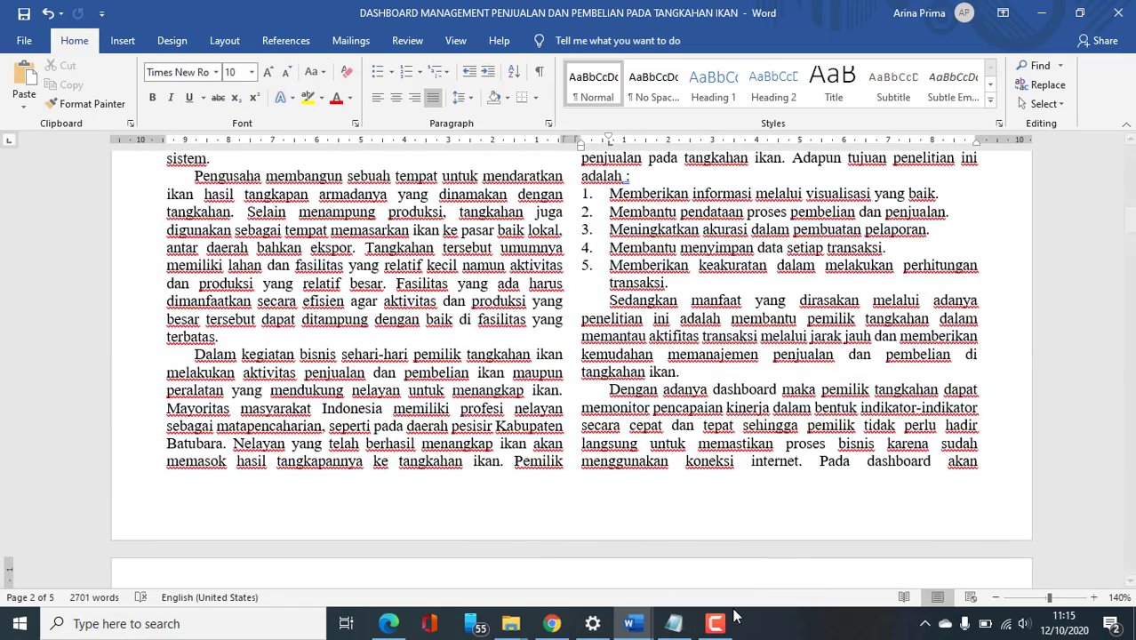
{"action": "scroll", "coordinate": [652, 482], "scroll_direction": "up", "scroll_amount": 10}
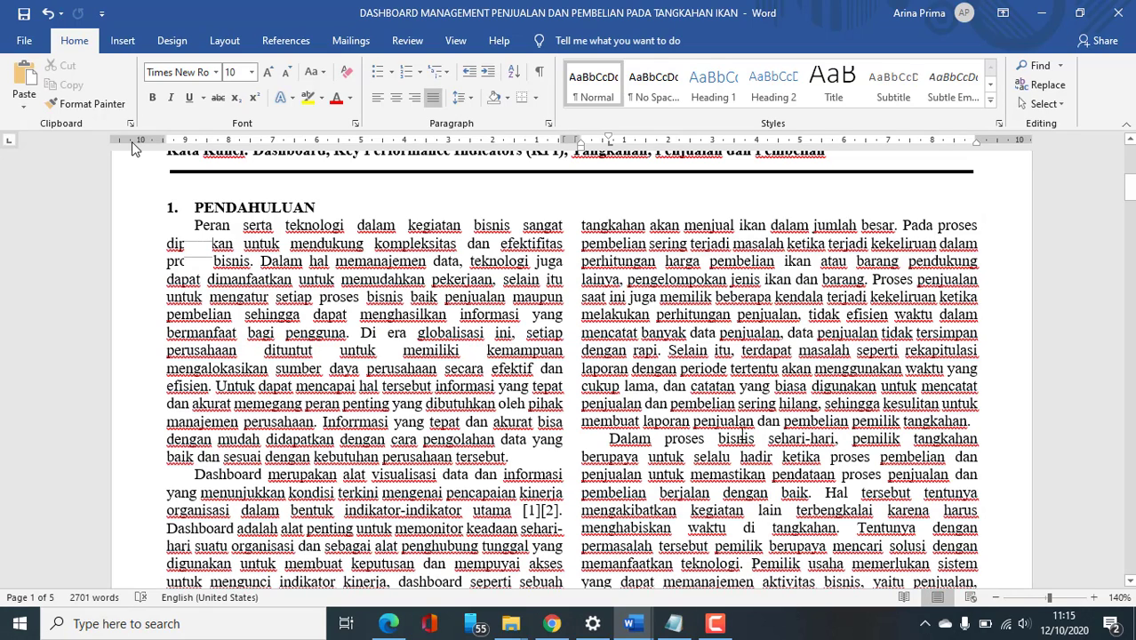
{"action": "double_click", "coordinate": [799, 260]}
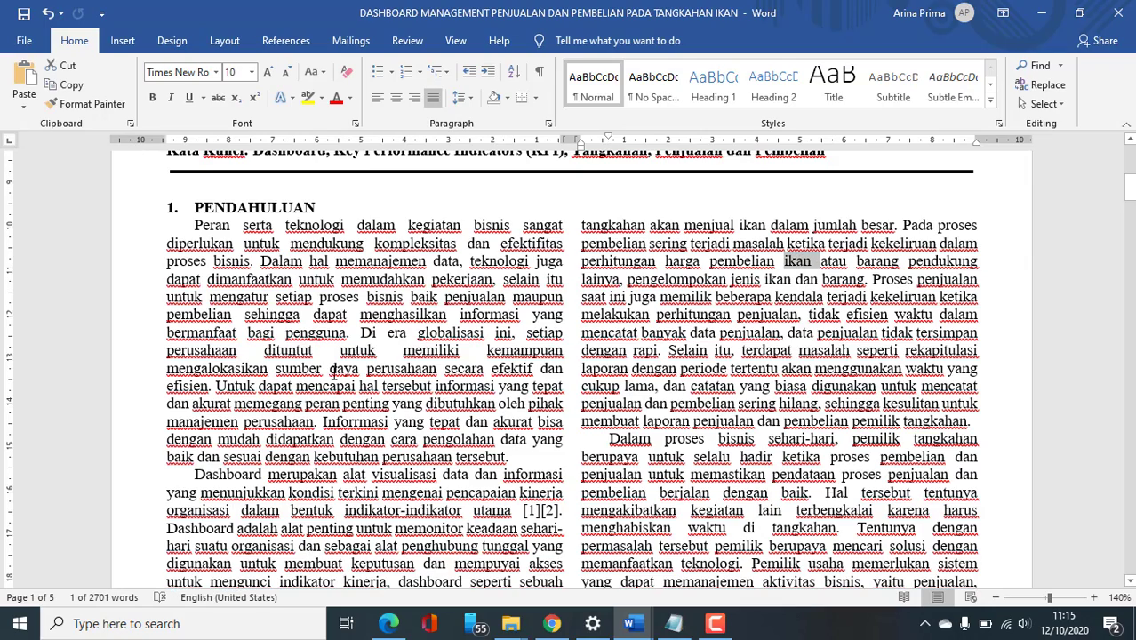
{"action": "scroll", "coordinate": [787, 368], "scroll_direction": "up", "scroll_amount": 6}
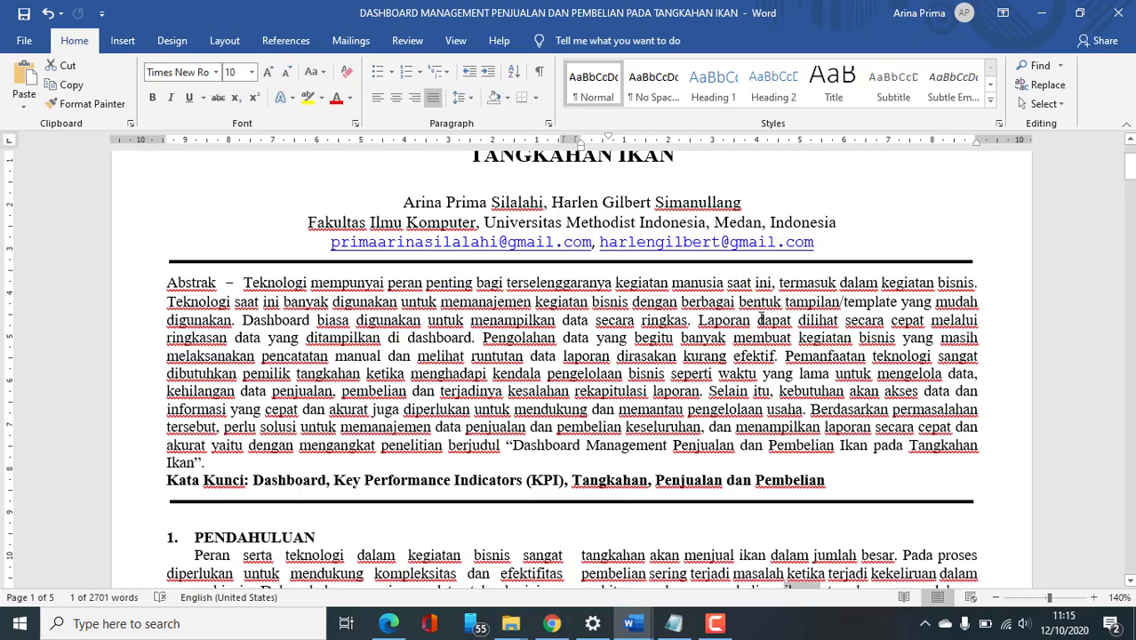
{"action": "scroll", "coordinate": [778, 351], "scroll_direction": "down", "scroll_amount": 4}
{"action": "left_click", "coordinate": [798, 372]}
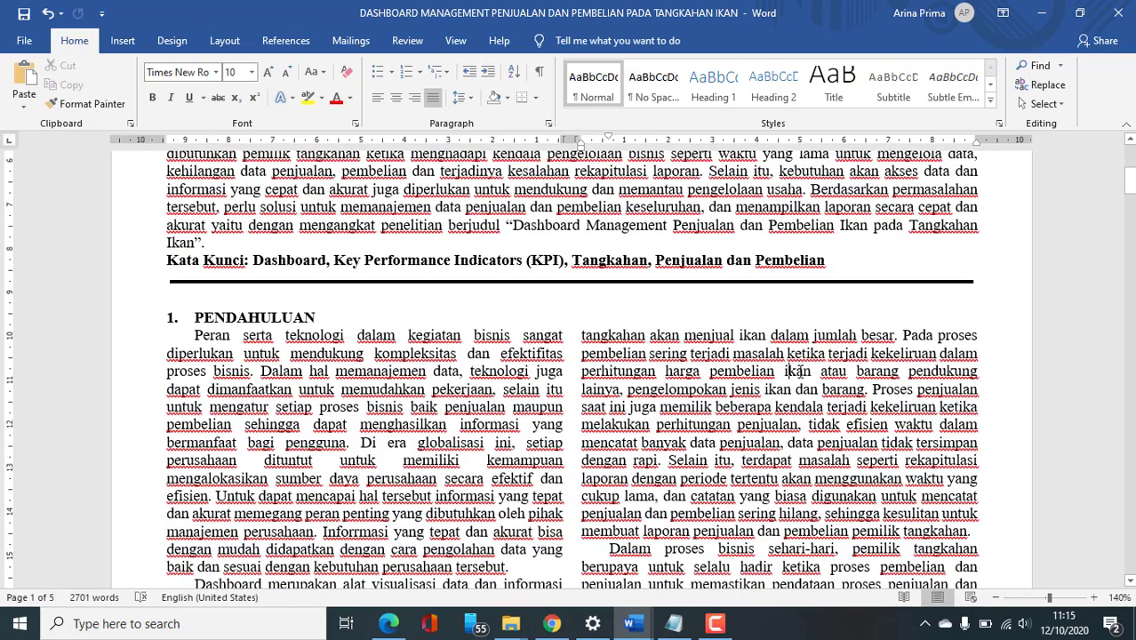
{"action": "double_click", "coordinate": [798, 371]}
{"action": "left_click", "coordinate": [787, 371]}
{"action": "left_click_drag", "start_coordinate": [787, 372], "coordinate": [811, 372]}
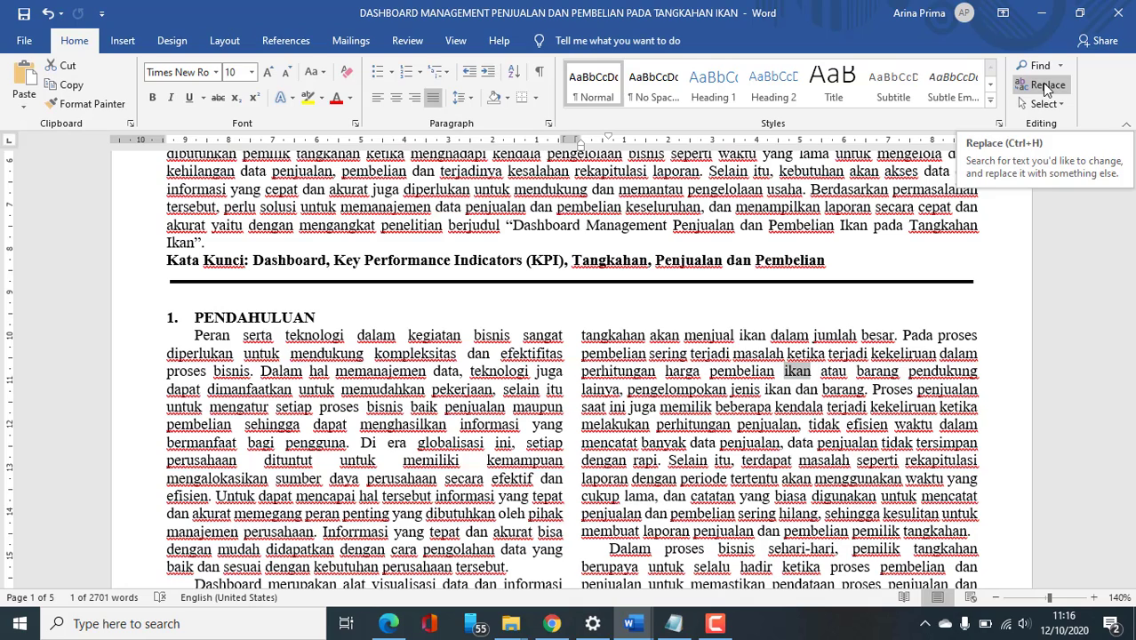
Step: Set up a replacement of the selected word "ikan" with "ikan tuna", clearing the previous replacement text
{"action": "key", "text": "ctrl+h"}
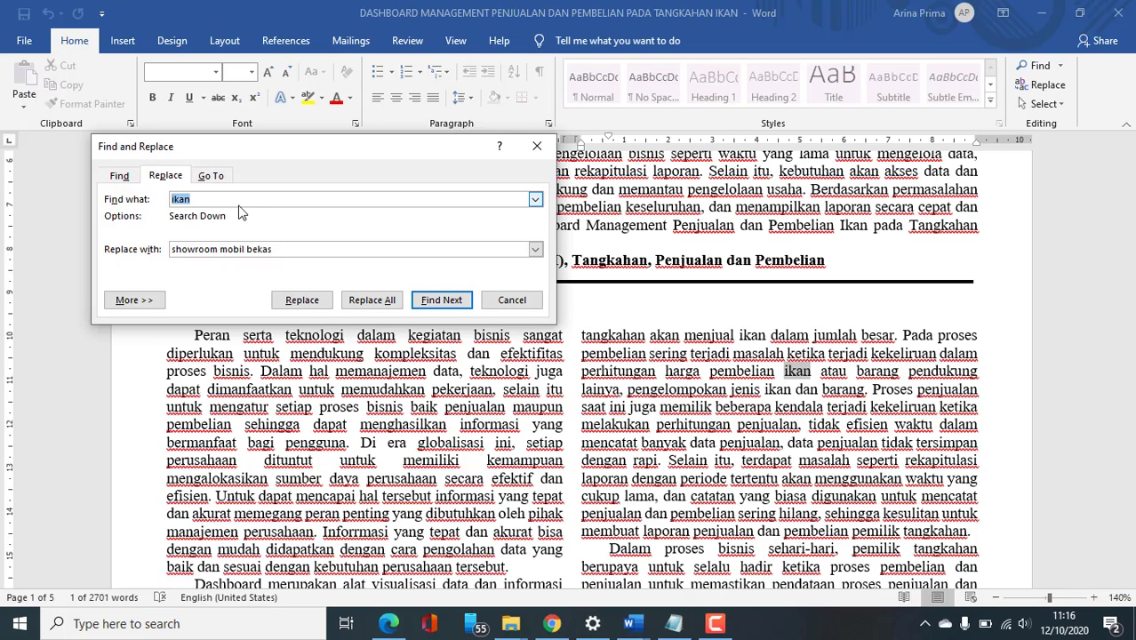
{"action": "left_click", "coordinate": [205, 199]}
{"action": "left_click_drag", "start_coordinate": [300, 250], "coordinate": [157, 242]}
{"action": "key", "text": "BackSpace"}
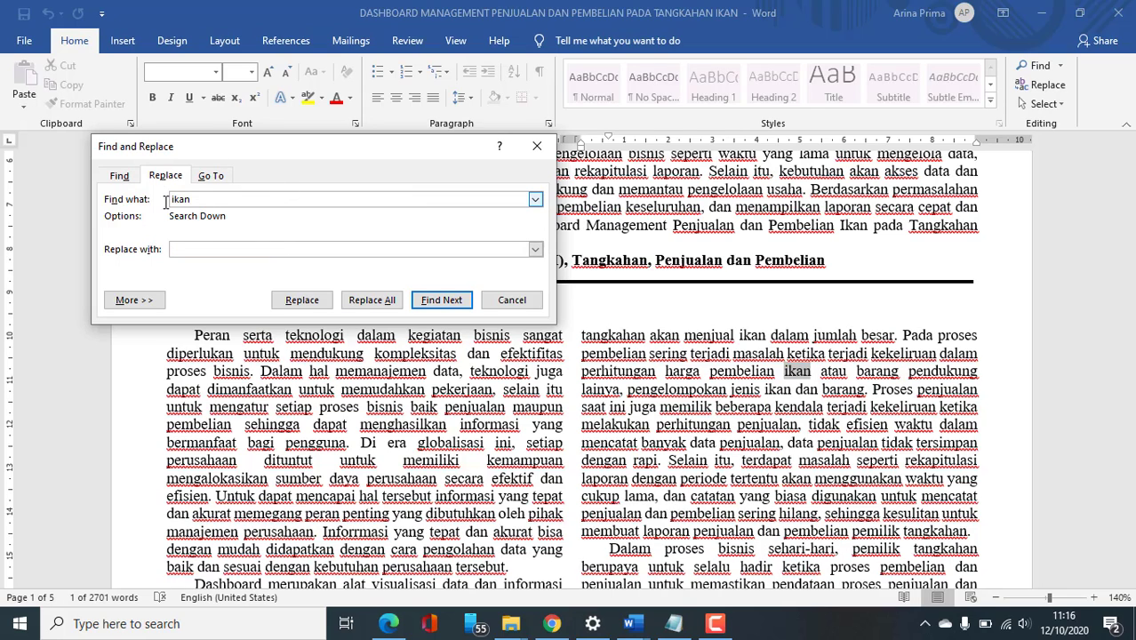
{"action": "double_click", "coordinate": [166, 202]}
{"action": "left_click", "coordinate": [193, 250]}
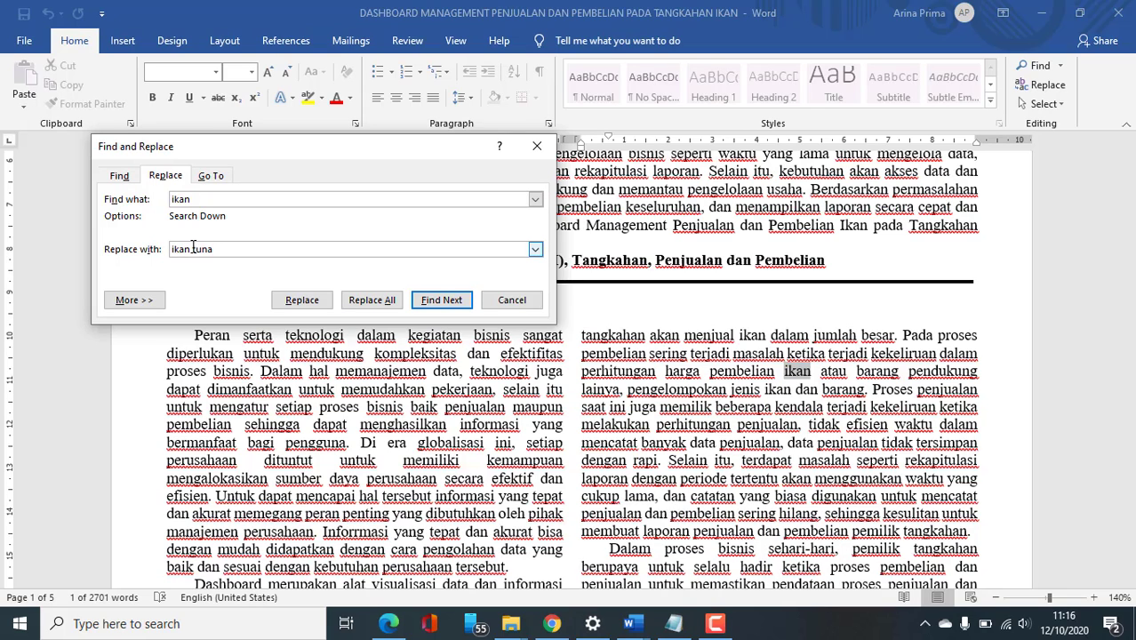
{"action": "left_click_drag", "start_coordinate": [195, 199], "coordinate": [173, 201]}
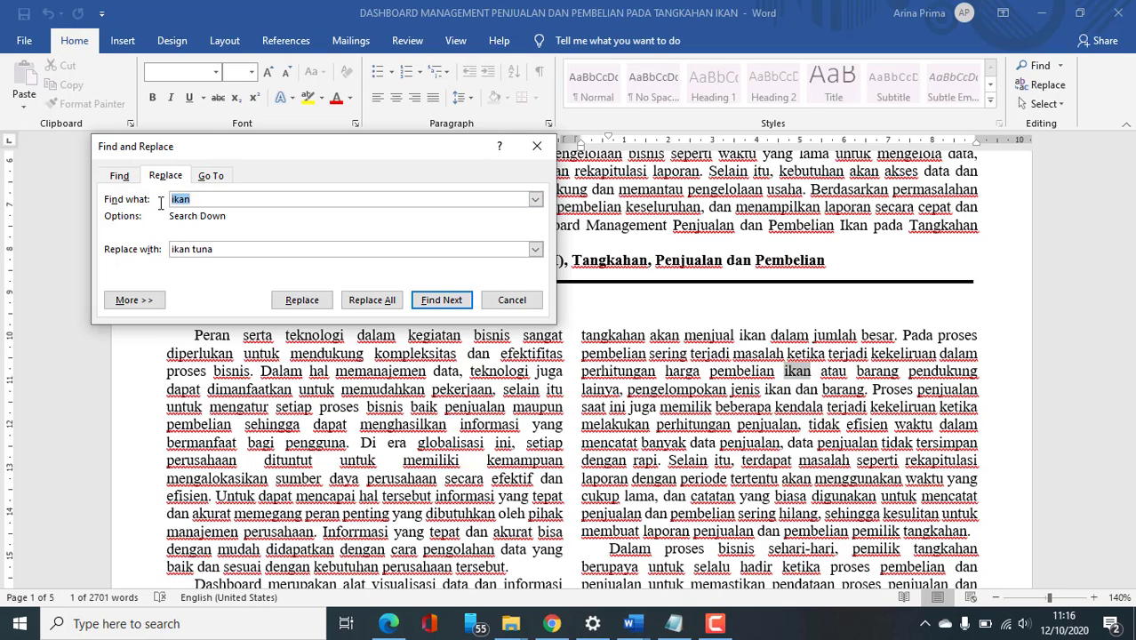
{"action": "left_click", "coordinate": [206, 250]}
{"action": "left_click_drag", "start_coordinate": [213, 250], "coordinate": [169, 250]}
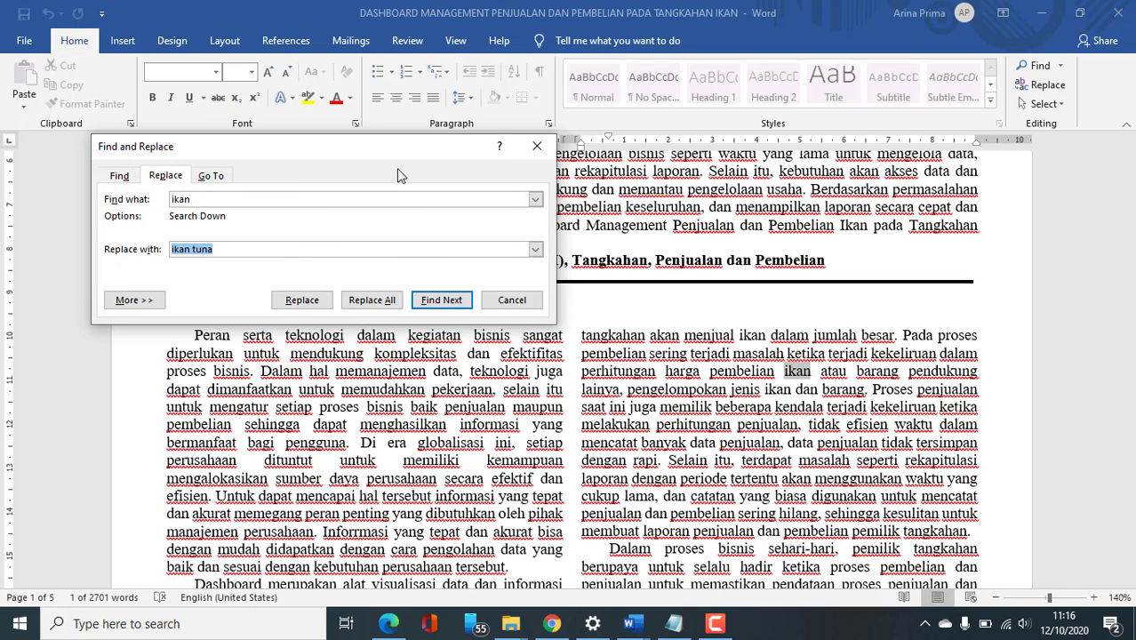
Step: Step through successive matches of "ikan" without replacing any, keeping the text behind the dialog readable
{"action": "left_click_drag", "start_coordinate": [394, 154], "coordinate": [512, 229]}
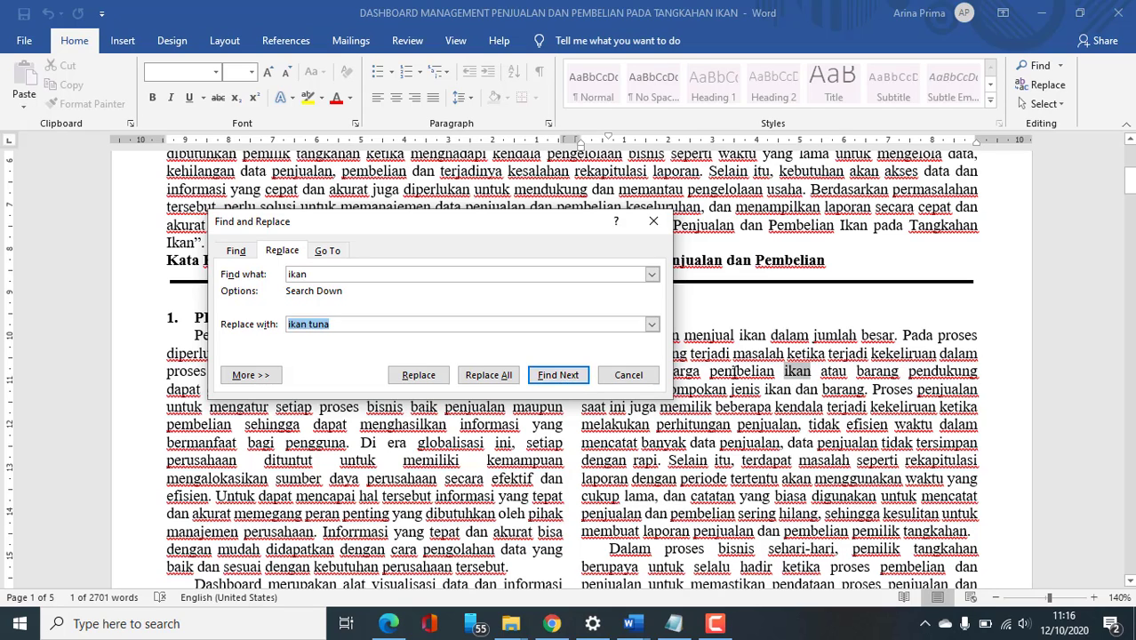
{"action": "left_click", "coordinate": [557, 375]}
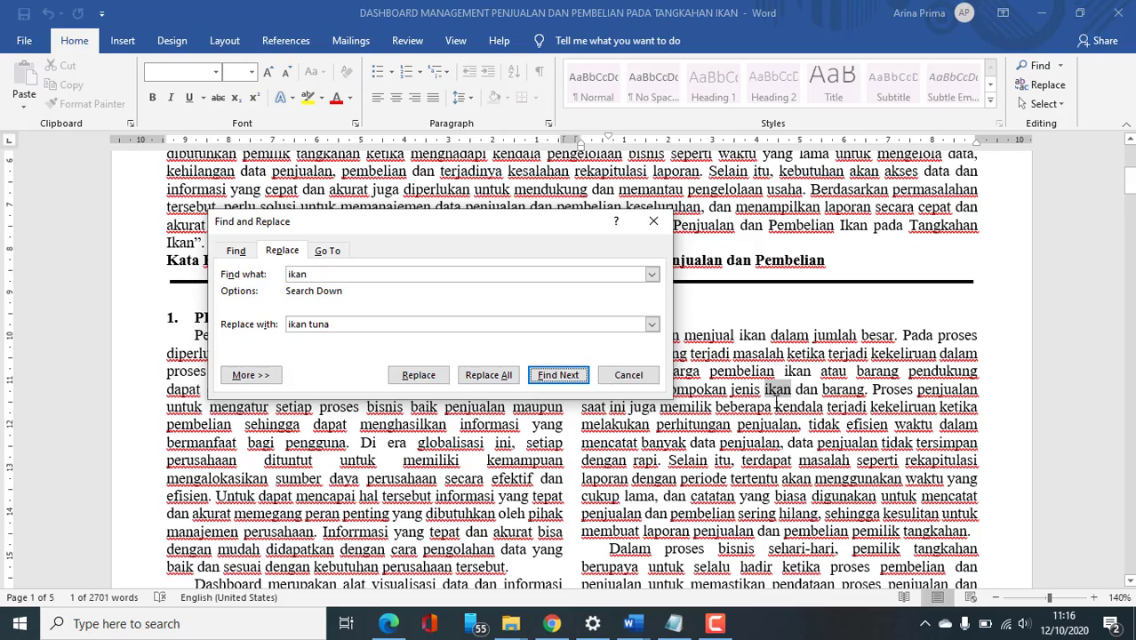
{"action": "left_click", "coordinate": [569, 376]}
{"action": "left_click", "coordinate": [569, 376]}
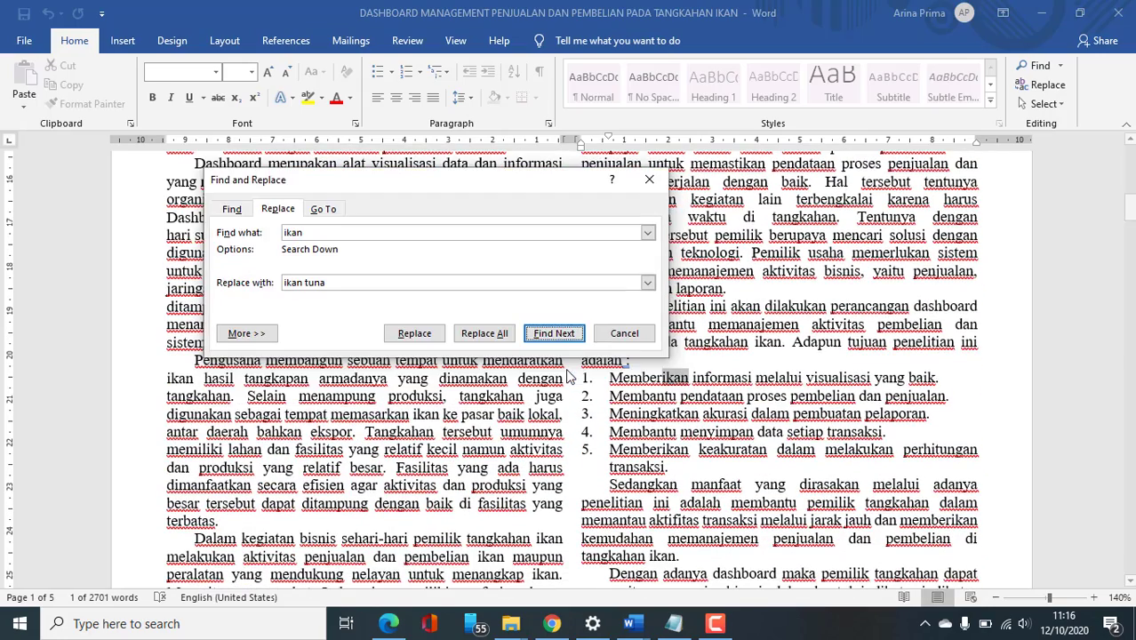
{"action": "left_click", "coordinate": [567, 332]}
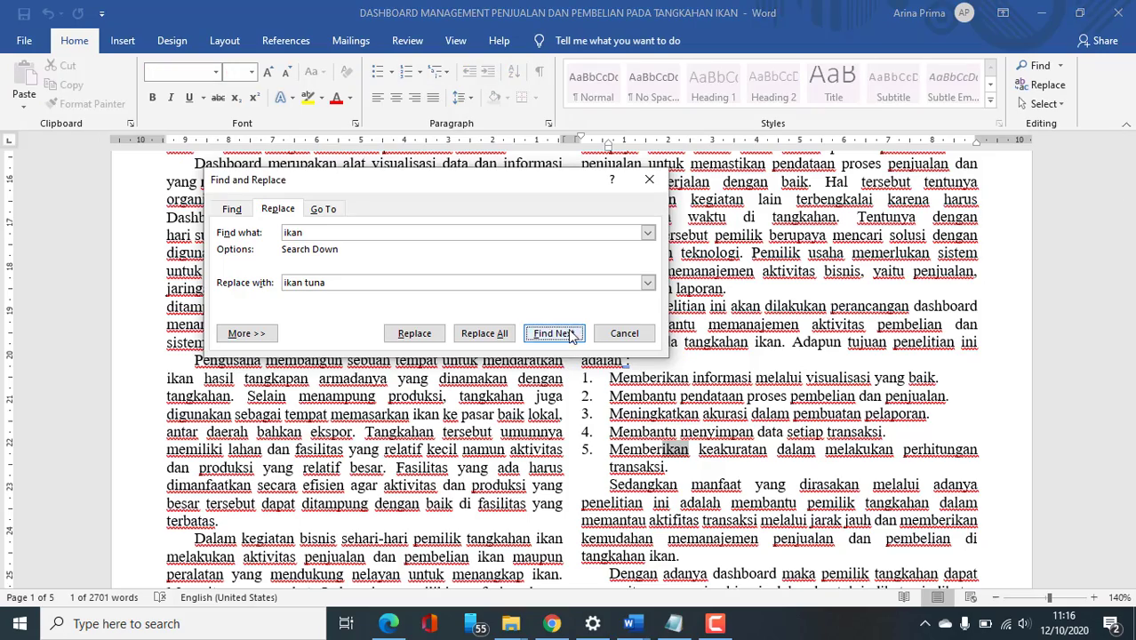
{"action": "scroll", "coordinate": [676, 288], "scroll_direction": "up", "scroll_amount": 5}
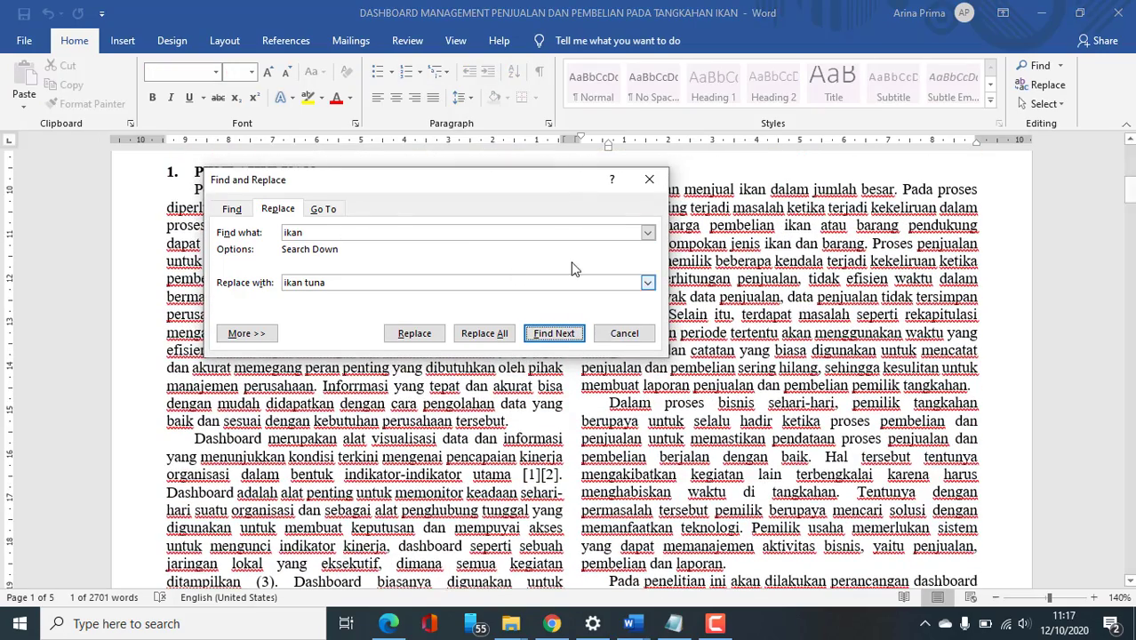
{"action": "left_click", "coordinate": [558, 333]}
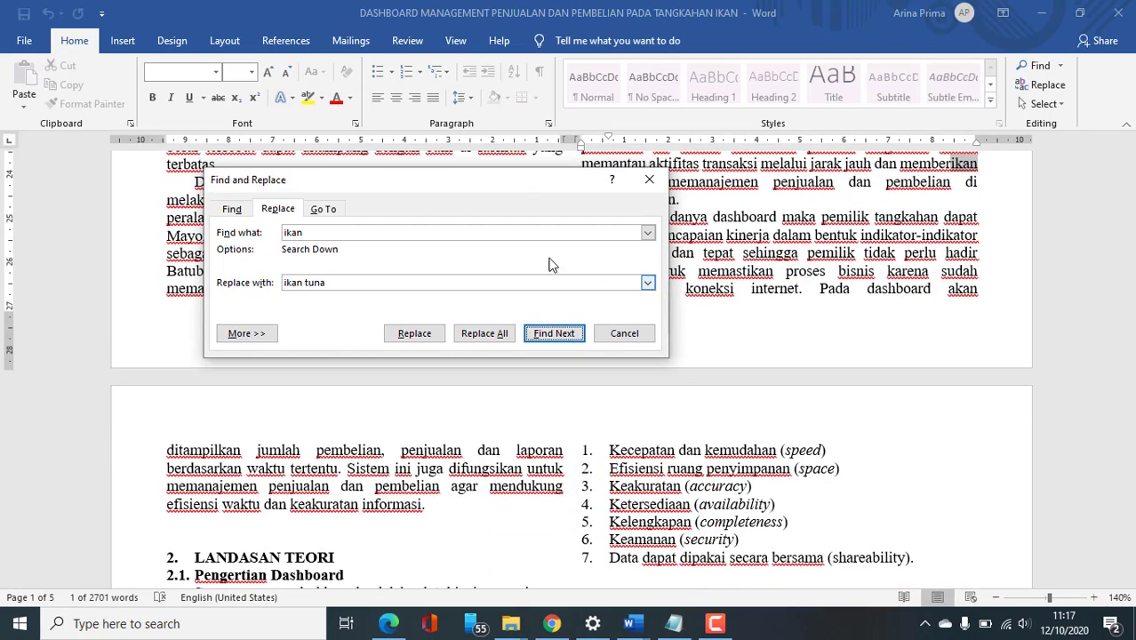
Step: Compare the search term "ikan" with the matched word "memberikan" in the document, highlighting each
{"action": "left_click_drag", "start_coordinate": [515, 185], "coordinate": [559, 152]}
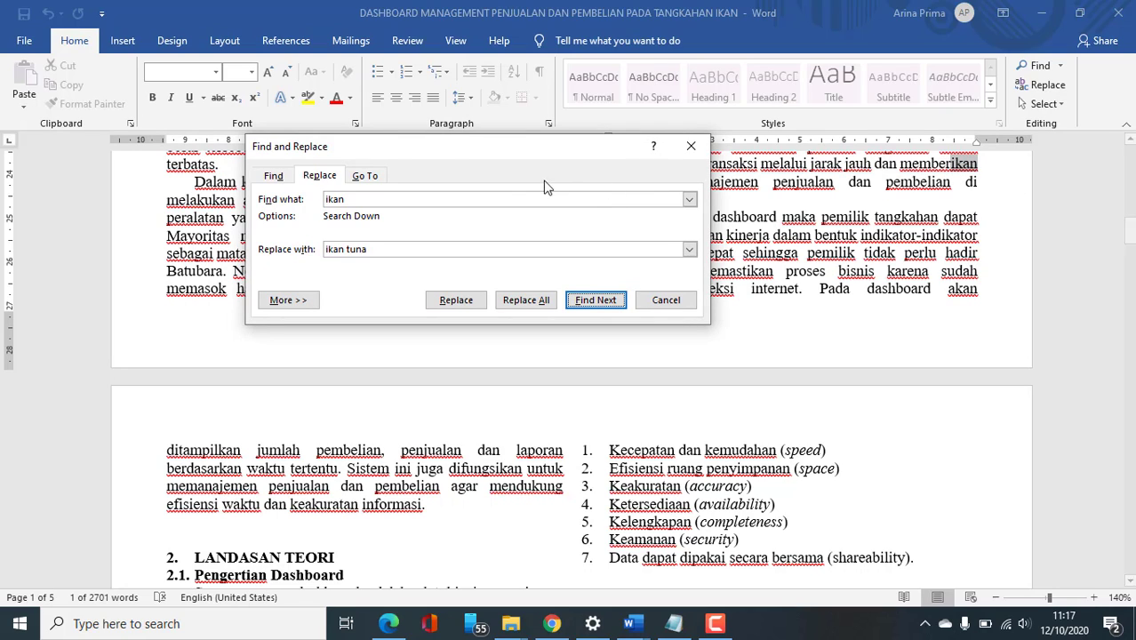
{"action": "left_click_drag", "start_coordinate": [386, 200], "coordinate": [291, 205]}
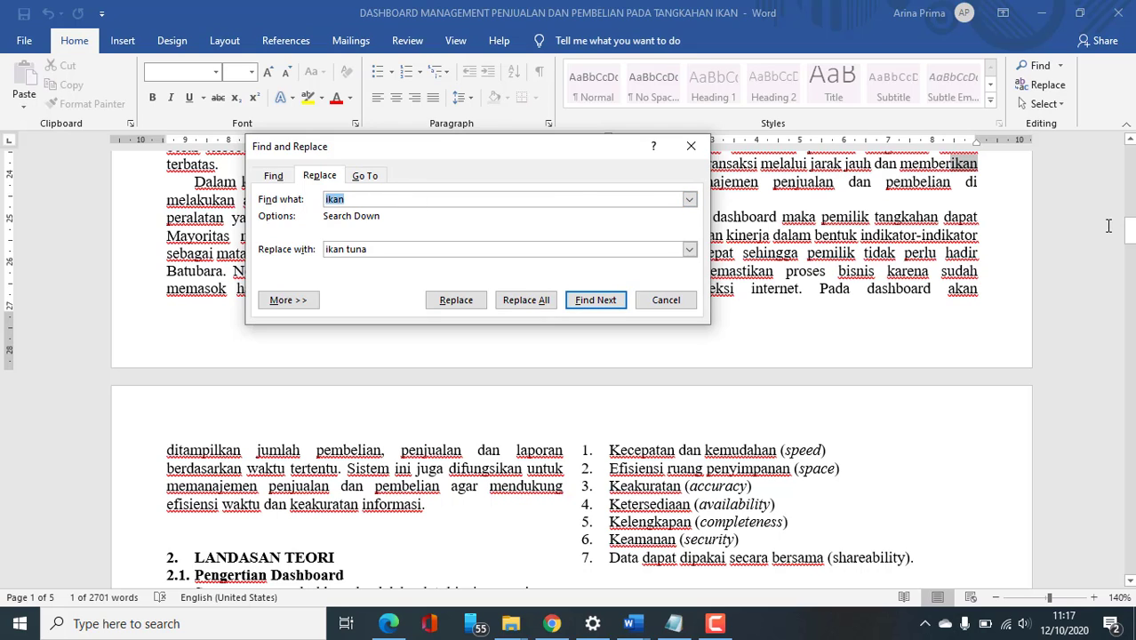
{"action": "left_click", "coordinate": [915, 169]}
{"action": "left_click_drag", "start_coordinate": [899, 163], "coordinate": [978, 165]}
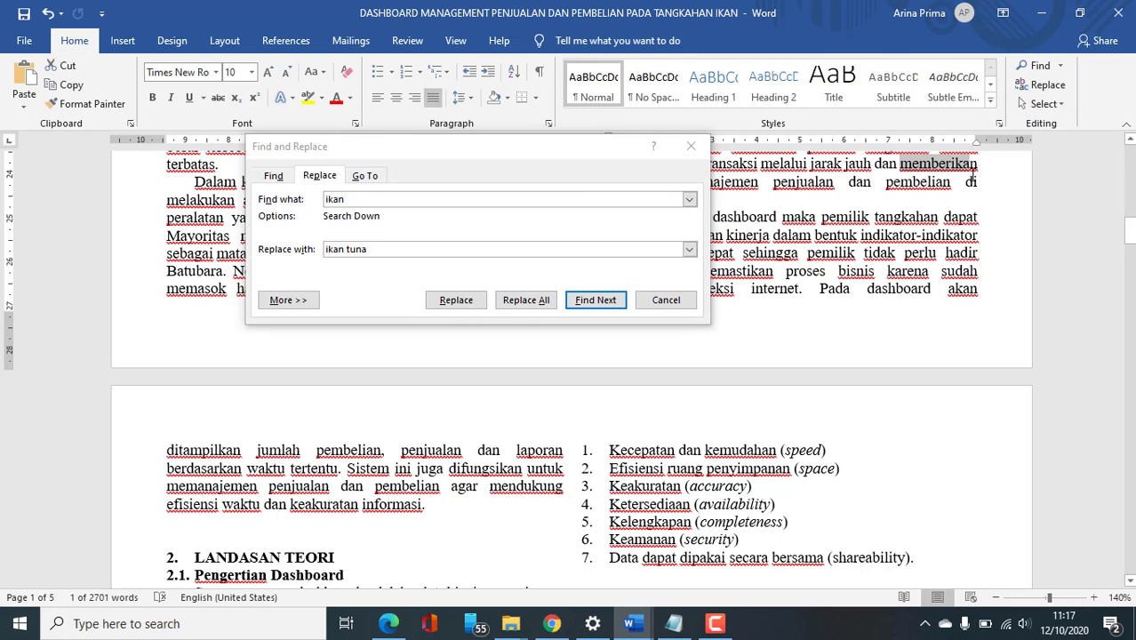
{"action": "left_click", "coordinate": [936, 168]}
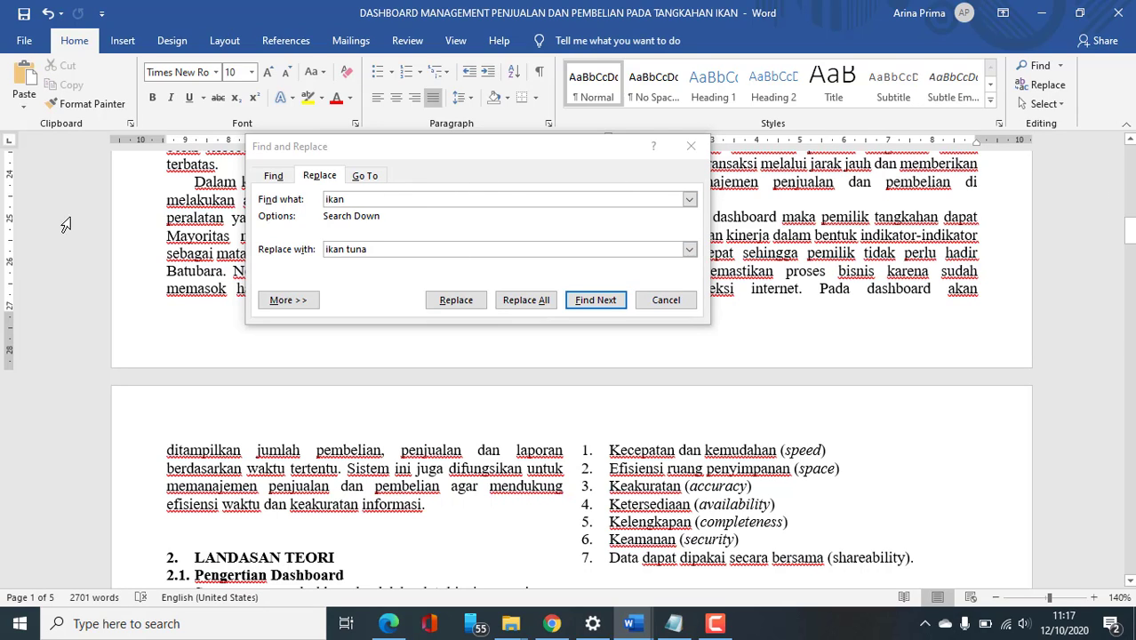
Step: Find the next match of "ikan", in the phrase "pembelian di tangkahan ikan", and replace it with "ikan tuna"
{"action": "left_click", "coordinate": [379, 199]}
{"action": "left_click", "coordinate": [423, 251]}
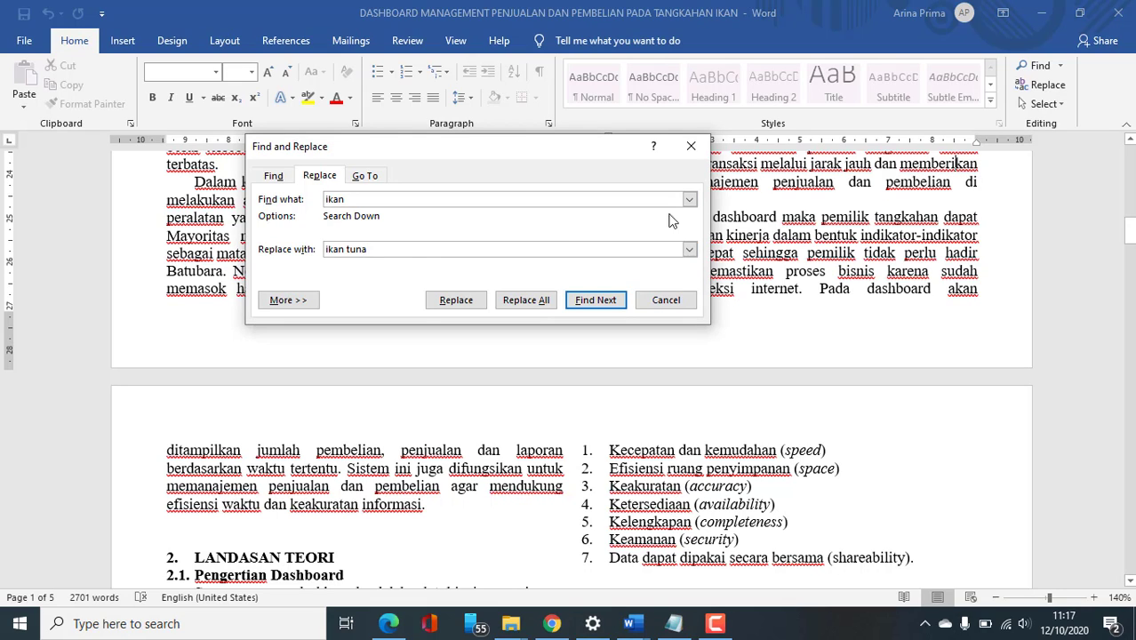
{"action": "left_click_drag", "start_coordinate": [353, 199], "coordinate": [310, 199]}
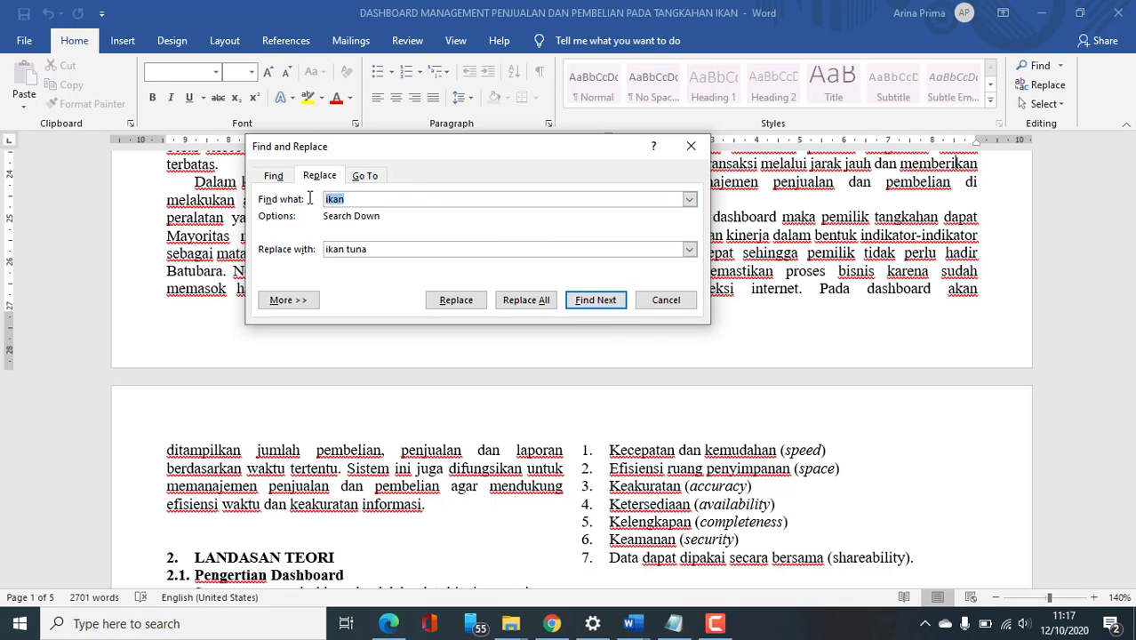
{"action": "left_click", "coordinate": [596, 301]}
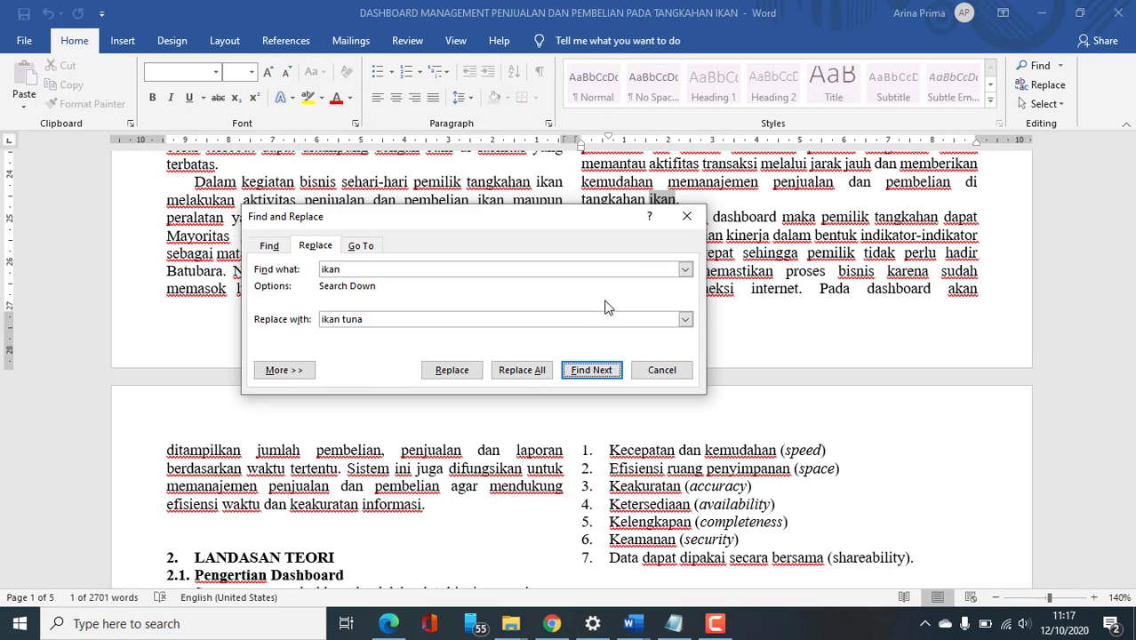
{"action": "left_click_drag", "start_coordinate": [570, 147], "coordinate": [432, 205]}
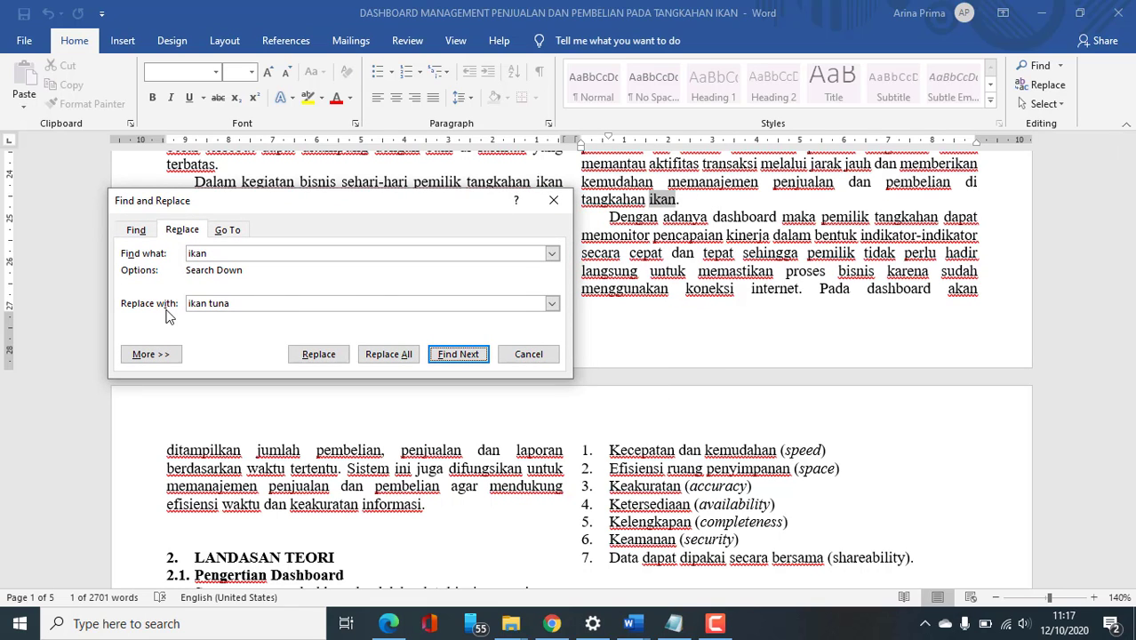
{"action": "left_click", "coordinate": [315, 355]}
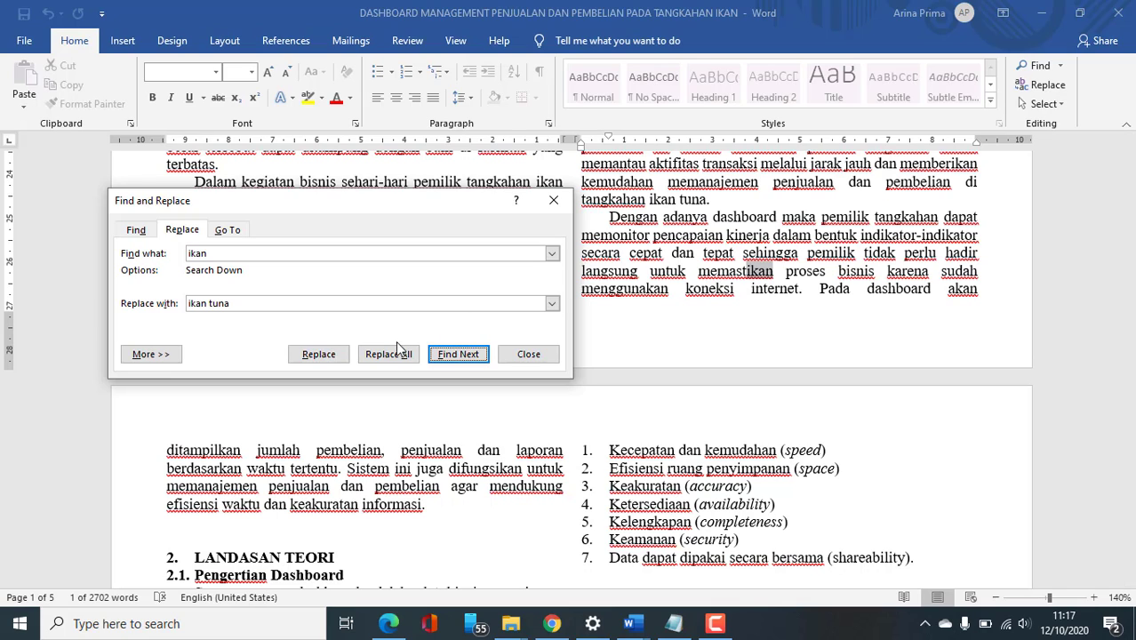
Step: Skip the matches of "ikan" that are only part of longer words, such as "memastikan" and "difungsikan", without replacing them
{"action": "left_click_drag", "start_coordinate": [212, 254], "coordinate": [157, 254]}
{"action": "left_click", "coordinate": [458, 354]}
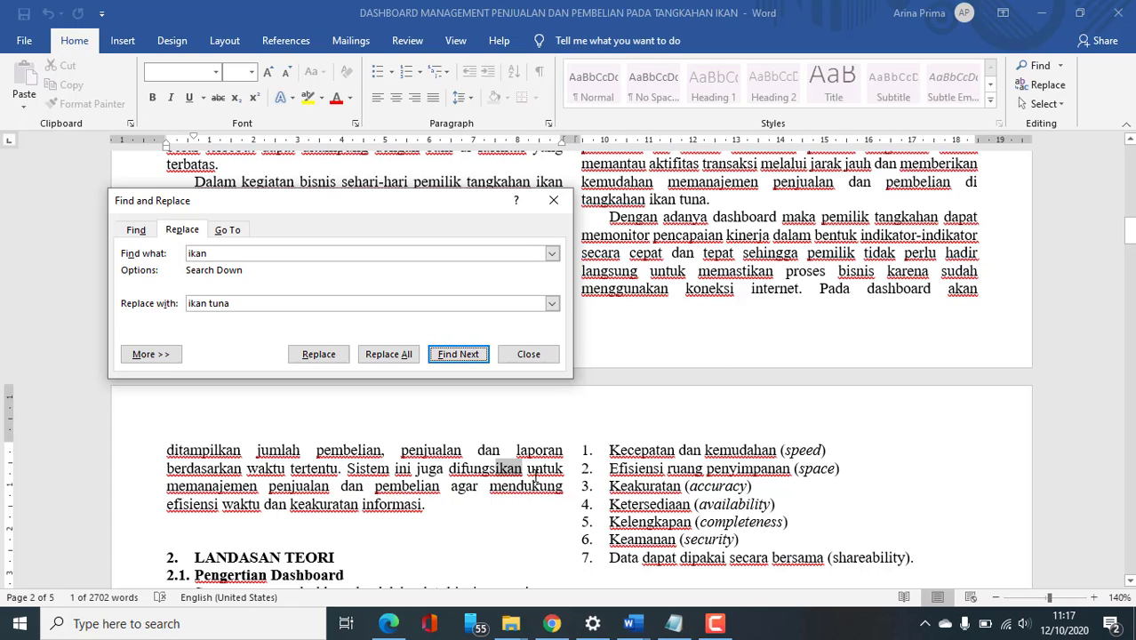
{"action": "left_click", "coordinate": [478, 357]}
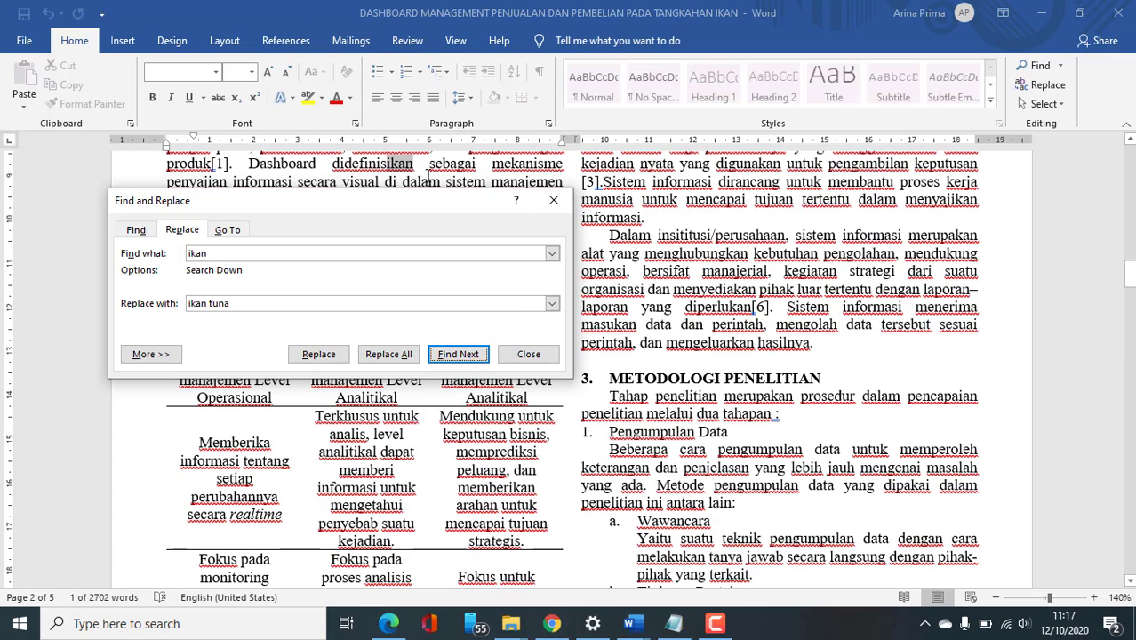
{"action": "left_click", "coordinate": [216, 252]}
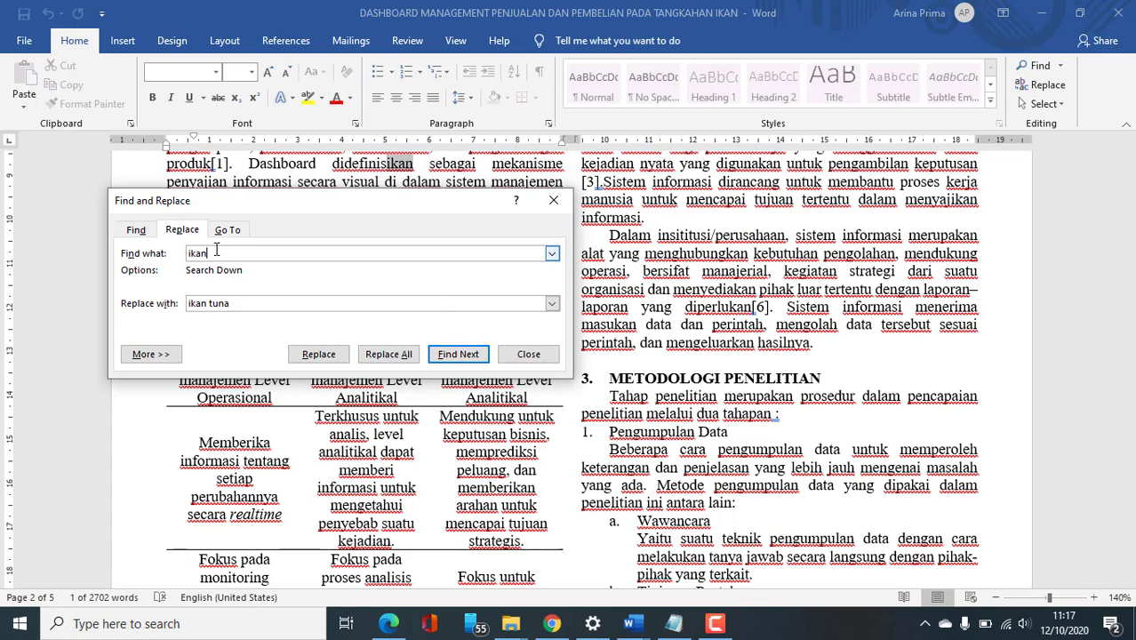
{"action": "left_click_drag", "start_coordinate": [216, 253], "coordinate": [188, 253]}
{"action": "left_click", "coordinate": [449, 359]}
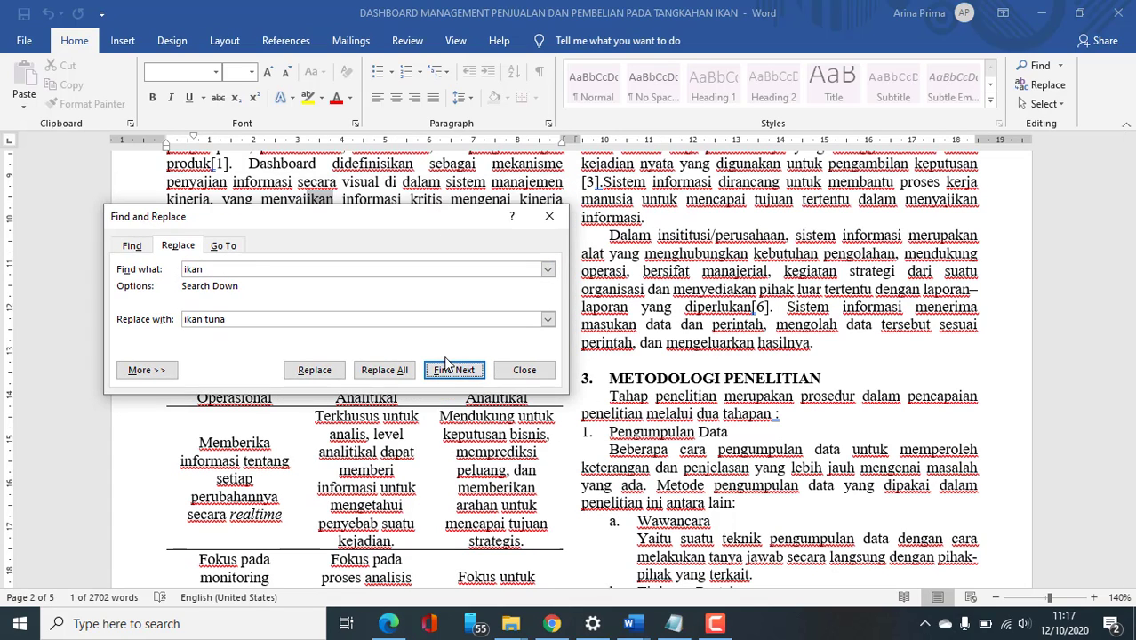
{"action": "left_click_drag", "start_coordinate": [419, 218], "coordinate": [568, 293]}
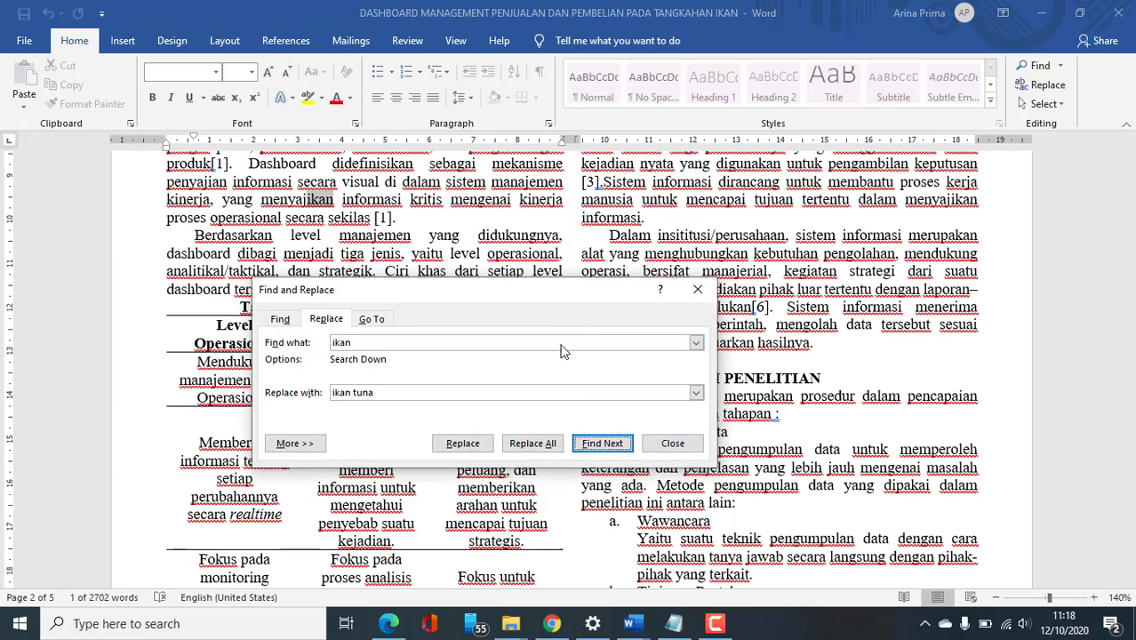
{"action": "left_click", "coordinate": [620, 448]}
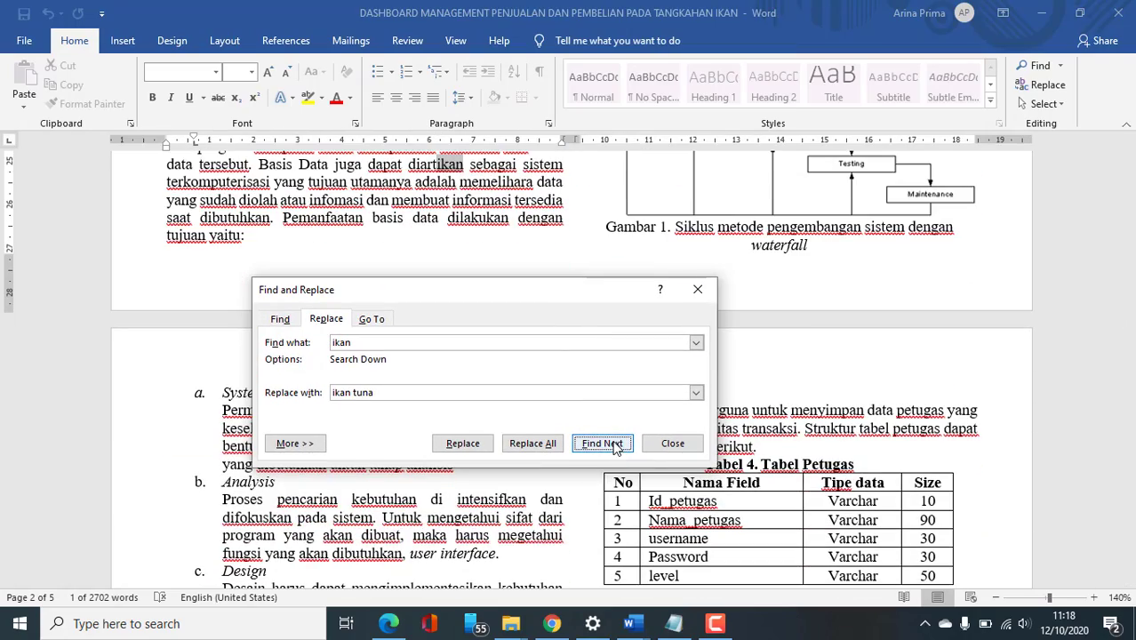
{"action": "left_click", "coordinate": [610, 444]}
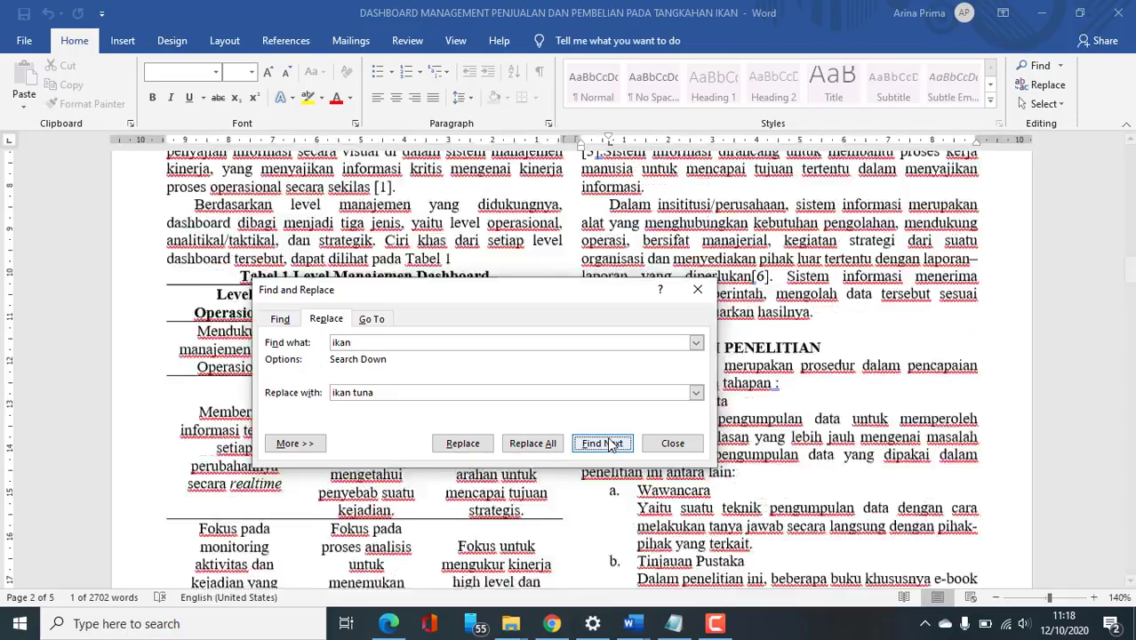
{"action": "left_click", "coordinate": [610, 444]}
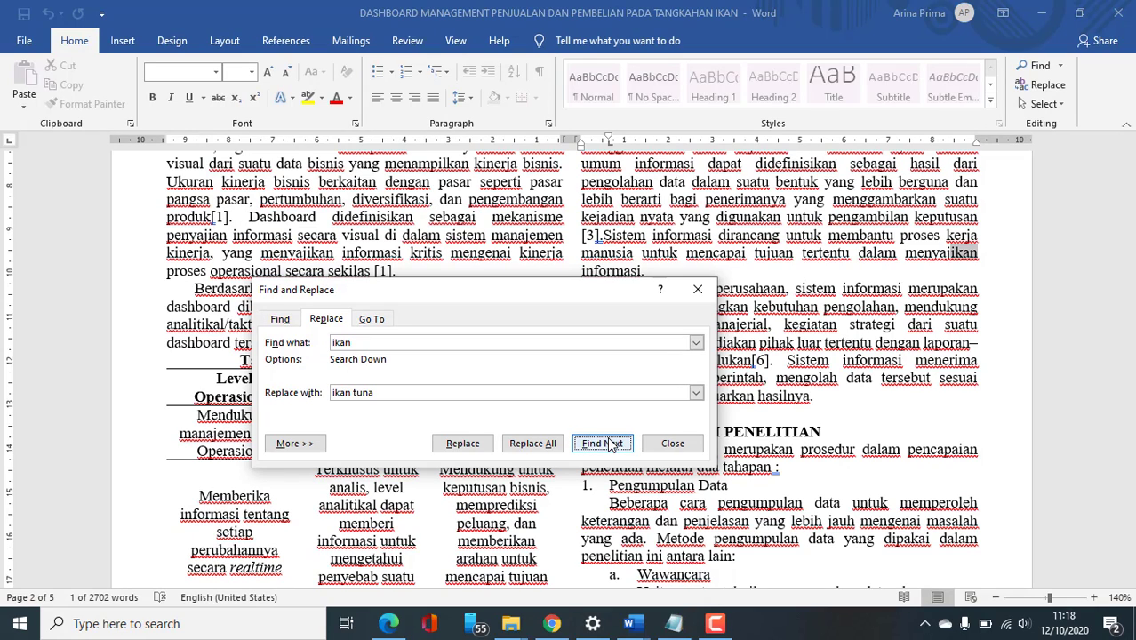
{"action": "left_click", "coordinate": [610, 445]}
{"action": "left_click", "coordinate": [610, 444]}
{"action": "left_click", "coordinate": [610, 444]}
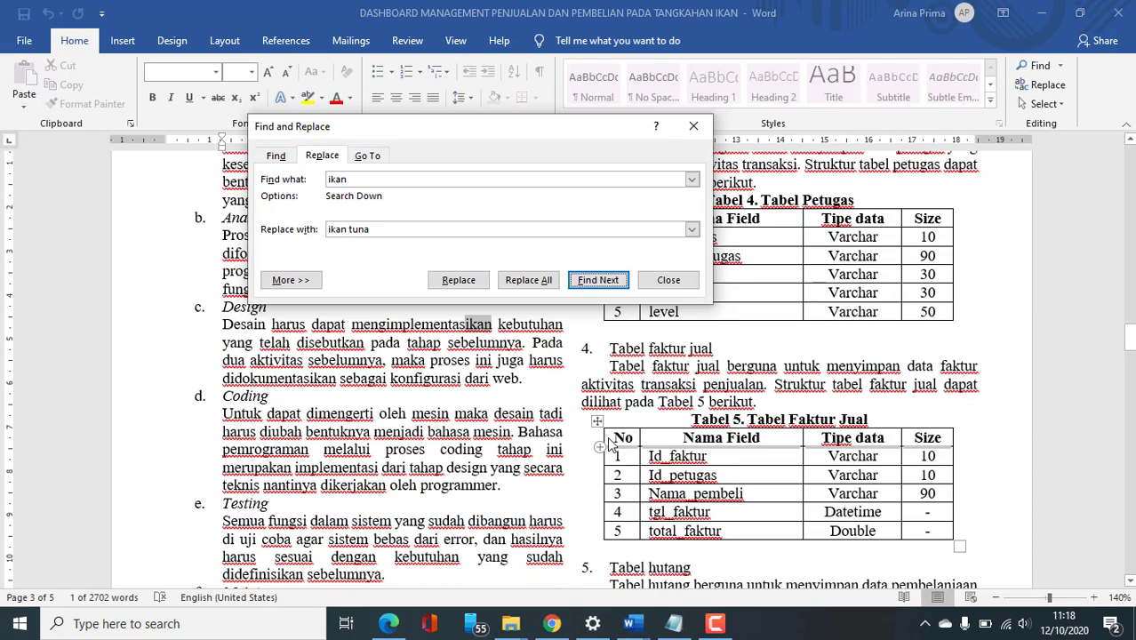
Step: Find the standalone "ikan" in the sentence introducing the database tables and replace it with "ikan tuna", skipping partial-word matches
{"action": "left_click", "coordinate": [584, 283]}
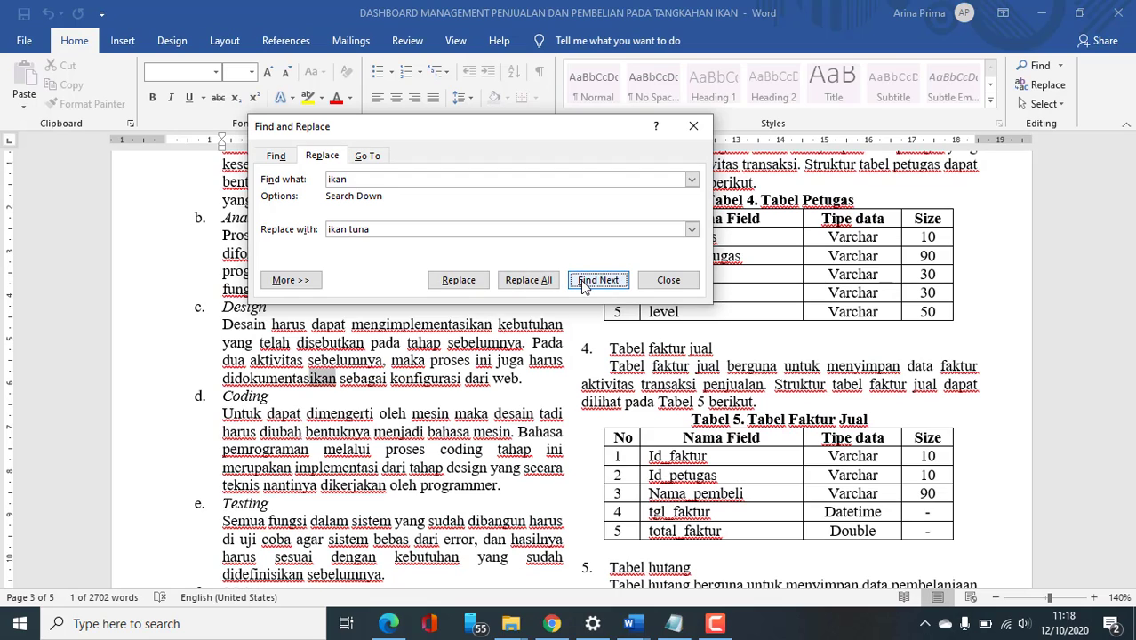
{"action": "left_click", "coordinate": [584, 283]}
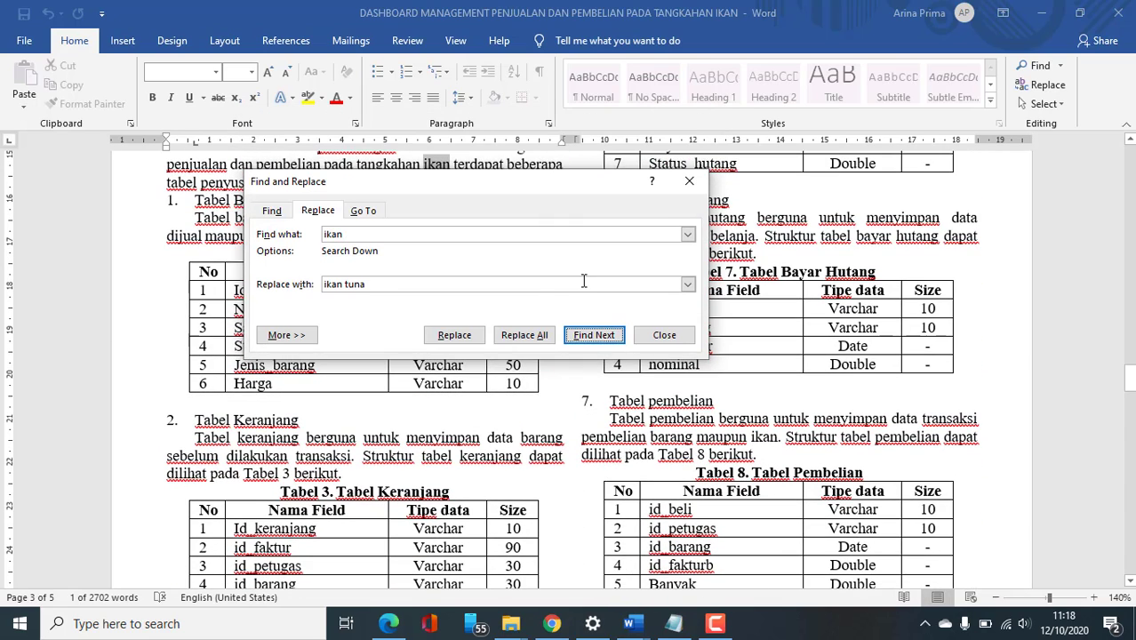
{"action": "left_click_drag", "start_coordinate": [525, 185], "coordinate": [576, 301]}
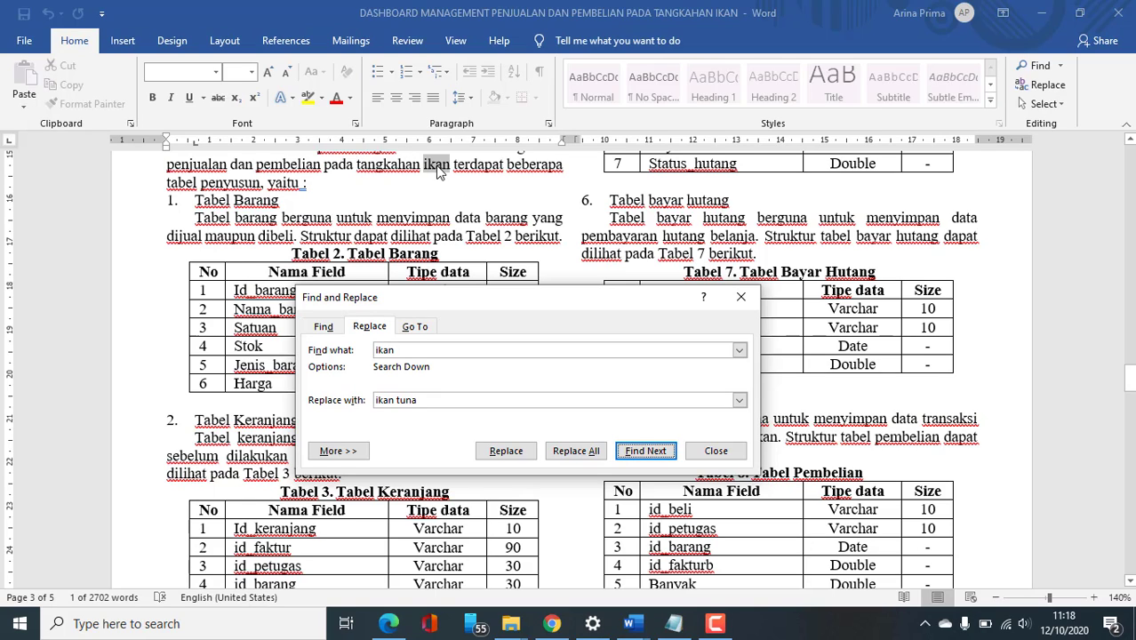
{"action": "left_click", "coordinate": [447, 400]}
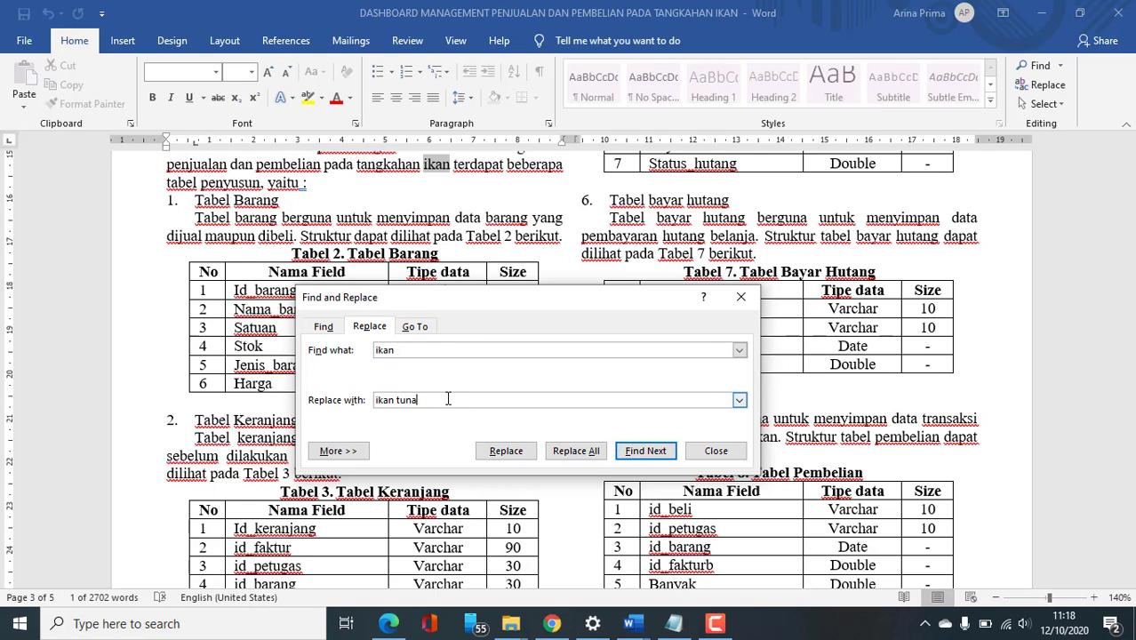
{"action": "left_click", "coordinate": [503, 451]}
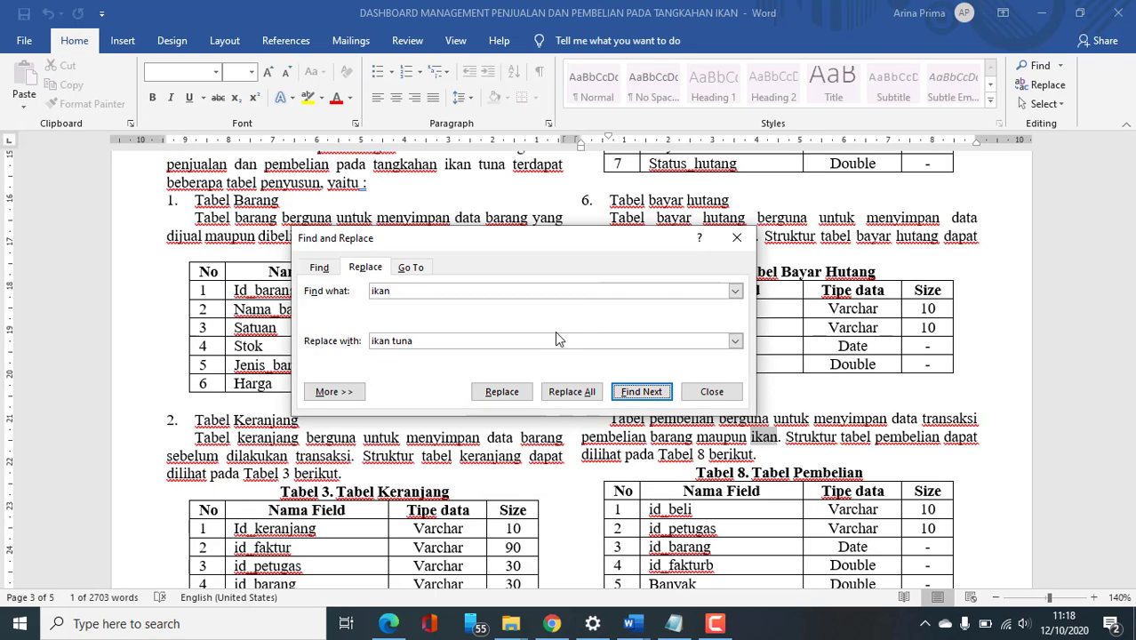
Step: Review the replaced phrase in the sentence above Tabel Barang against the search term "ikan" and the replacement text "ikan tuna"
{"action": "left_click", "coordinate": [444, 158]}
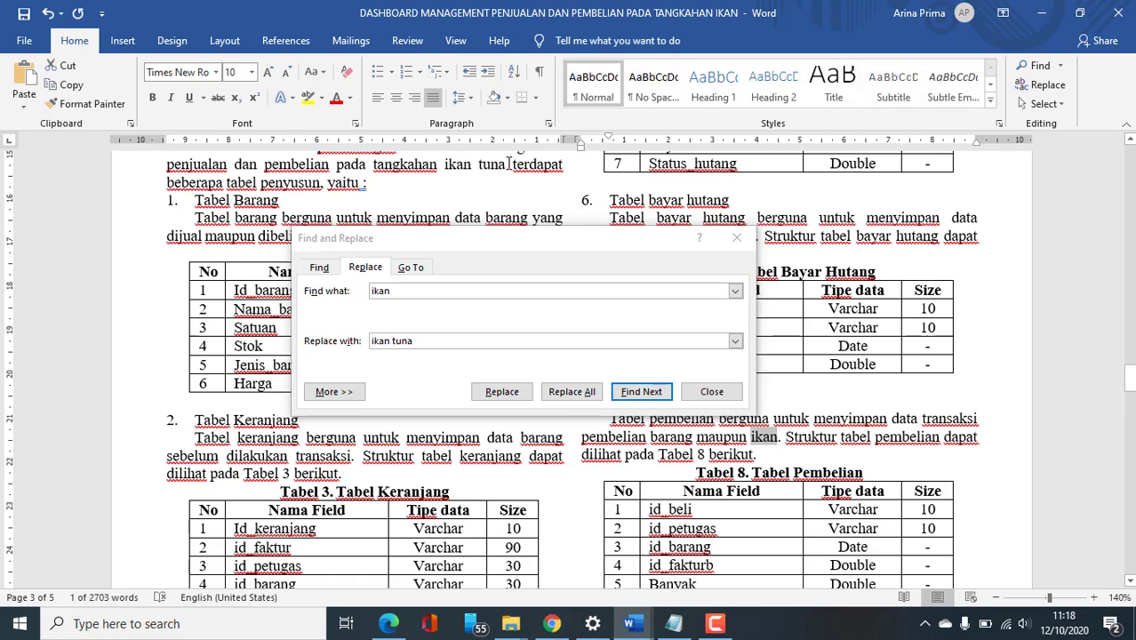
{"action": "left_click_drag", "start_coordinate": [542, 252], "coordinate": [482, 249]}
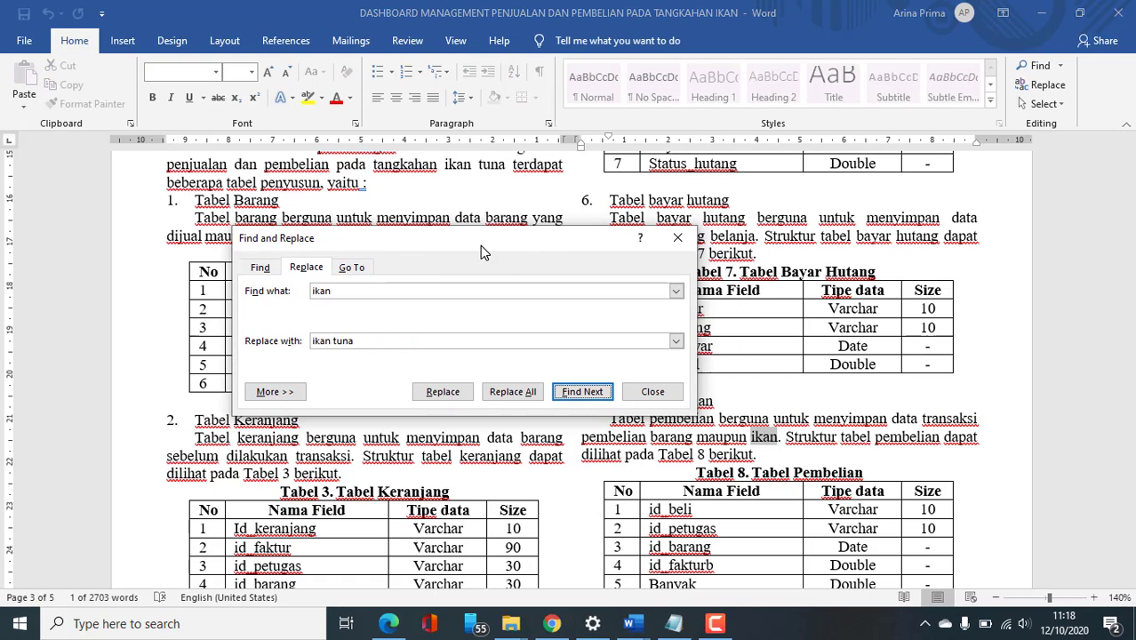
{"action": "left_click", "coordinate": [491, 296]}
{"action": "left_click_drag", "start_coordinate": [491, 296], "coordinate": [255, 258]}
{"action": "left_click_drag", "start_coordinate": [431, 346], "coordinate": [283, 321]}
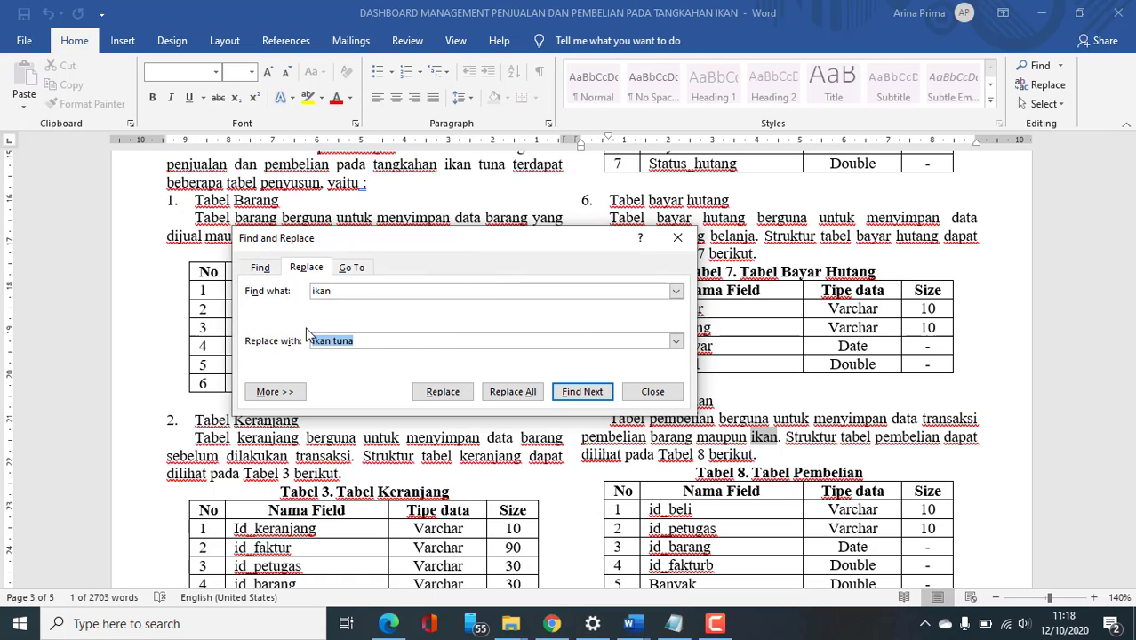
{"action": "left_click", "coordinate": [380, 342]}
{"action": "left_click_drag", "start_coordinate": [418, 343], "coordinate": [257, 327]}
{"action": "left_click", "coordinate": [381, 341]}
{"action": "left_click_drag", "start_coordinate": [380, 342], "coordinate": [251, 346]}
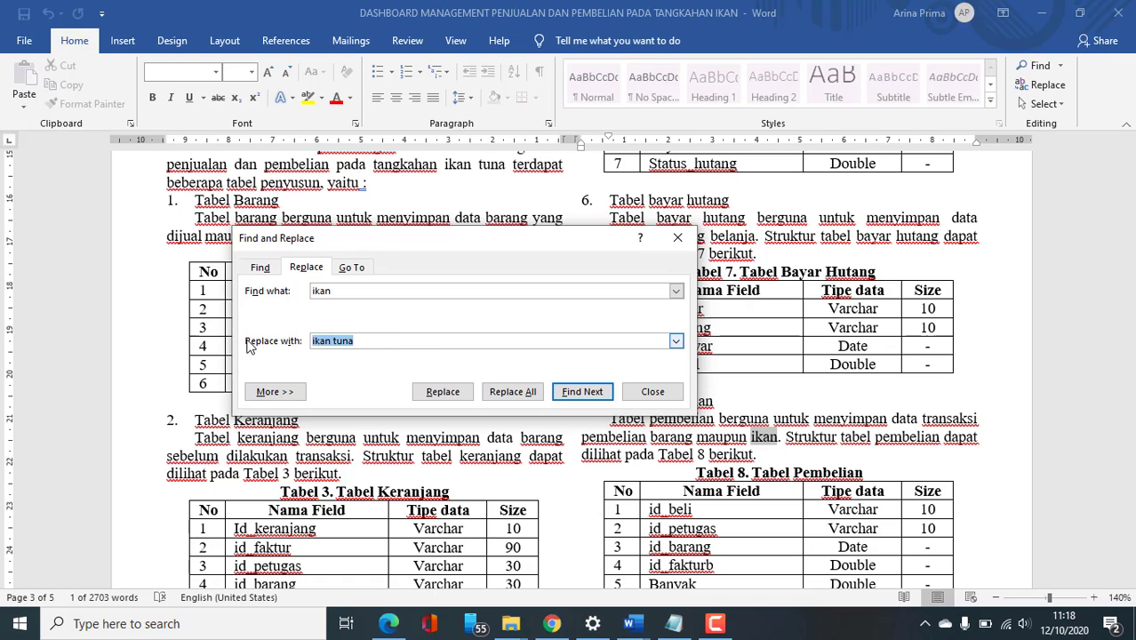
{"action": "left_click", "coordinate": [363, 341]}
Step: Set up a replacement of the word "tangkahan" with "gudang", overwriting the previous search and replacement texts
{"action": "left_click_drag", "start_coordinate": [554, 240], "coordinate": [546, 215]}
{"action": "left_click_drag", "start_coordinate": [326, 267], "coordinate": [284, 258]}
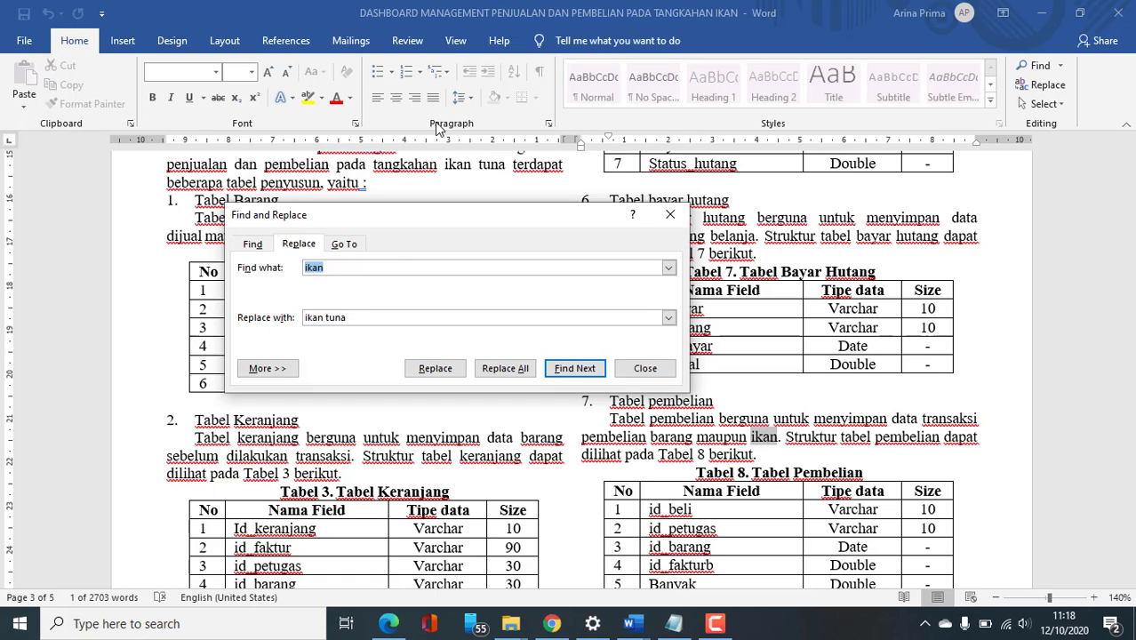
{"action": "left_click_drag", "start_coordinate": [498, 215], "coordinate": [546, 151]}
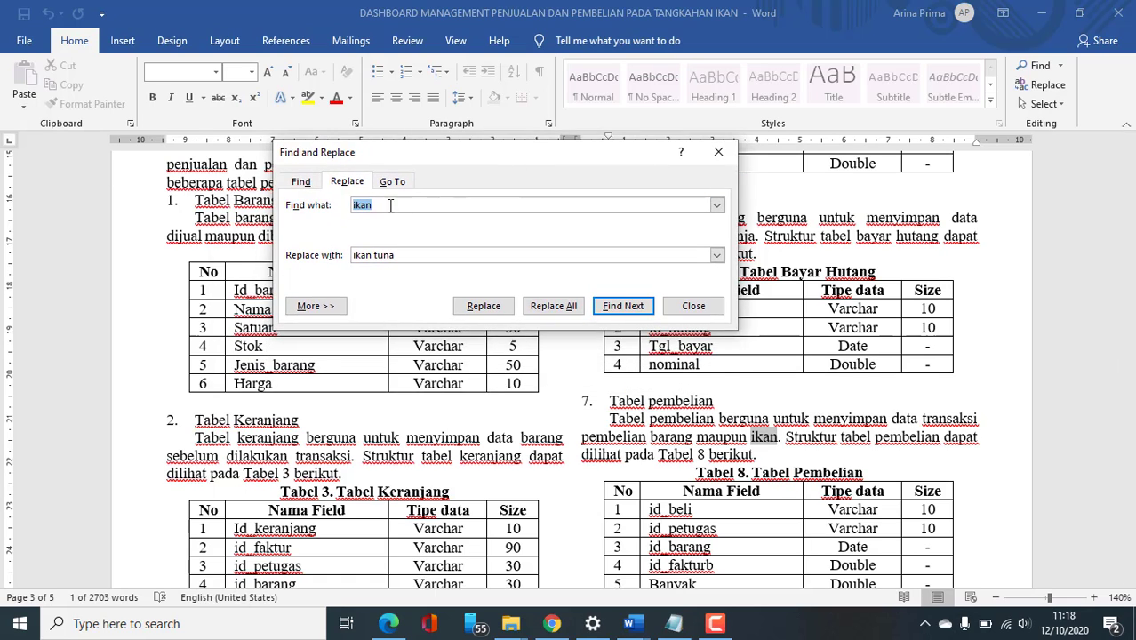
{"action": "type", "text": "tangkaha"}
{"action": "left_click_drag", "start_coordinate": [468, 154], "coordinate": [583, 163]}
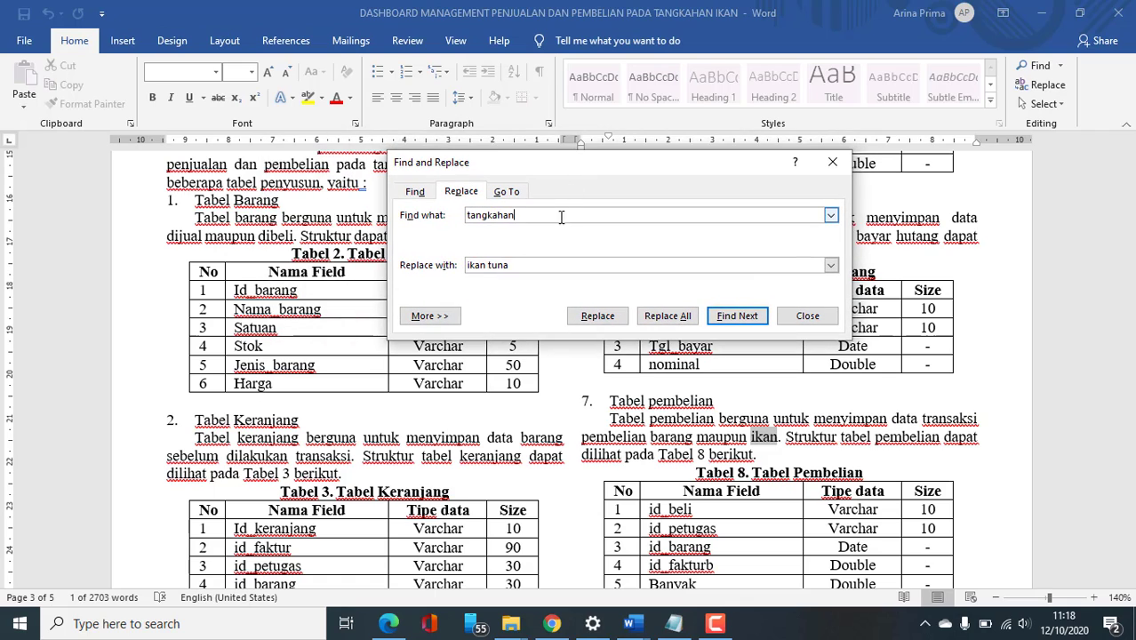
{"action": "left_click", "coordinate": [533, 264]}
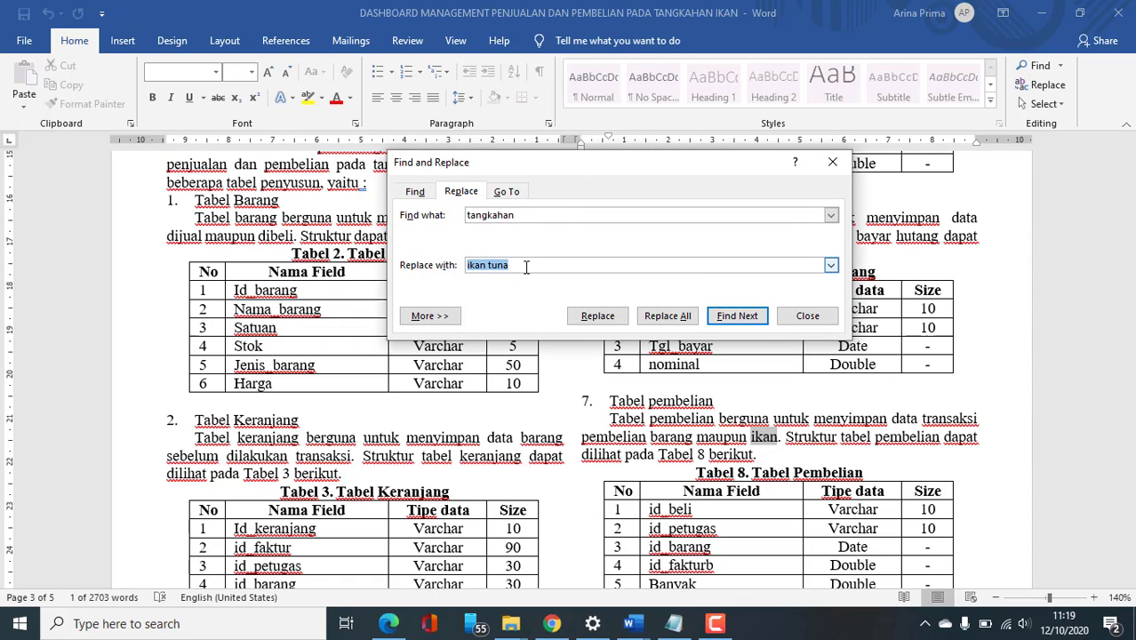
{"action": "type", "text": "gudang"}
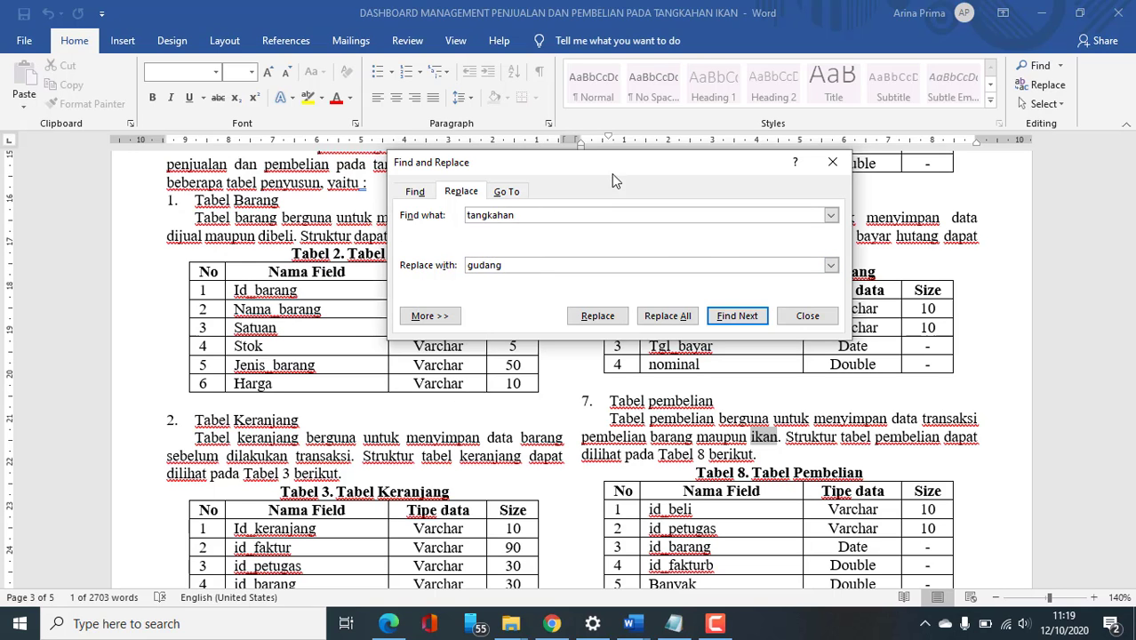
Step: Step through successive matches of "tangkahan" without replacing any, keeping the matched text clear of the dialog
{"action": "left_click", "coordinate": [738, 316]}
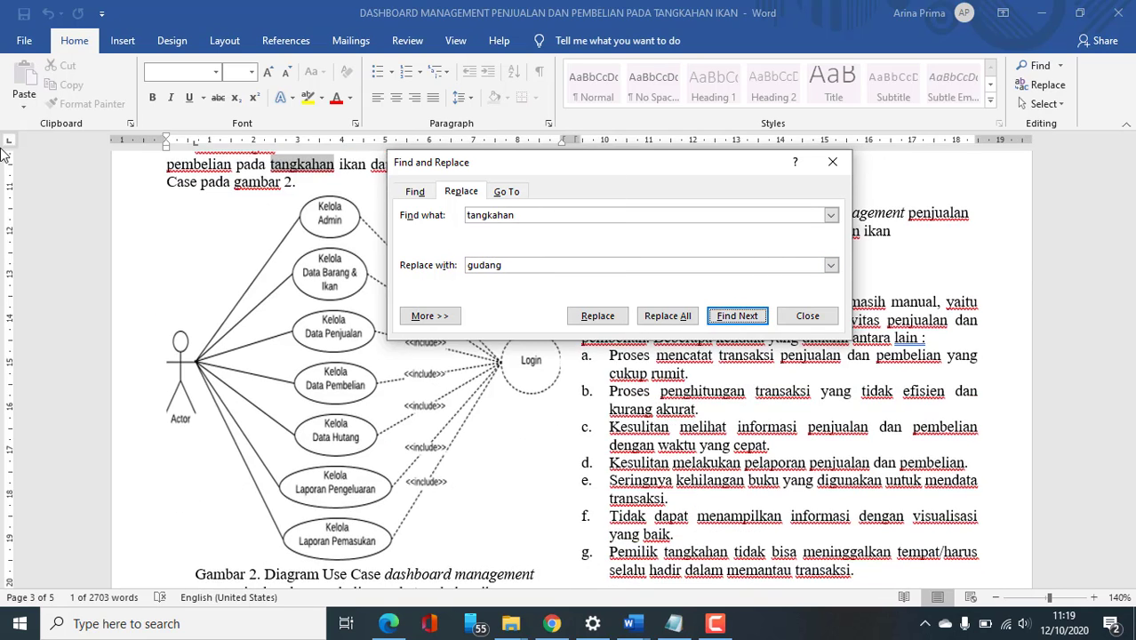
{"action": "left_click", "coordinate": [727, 315]}
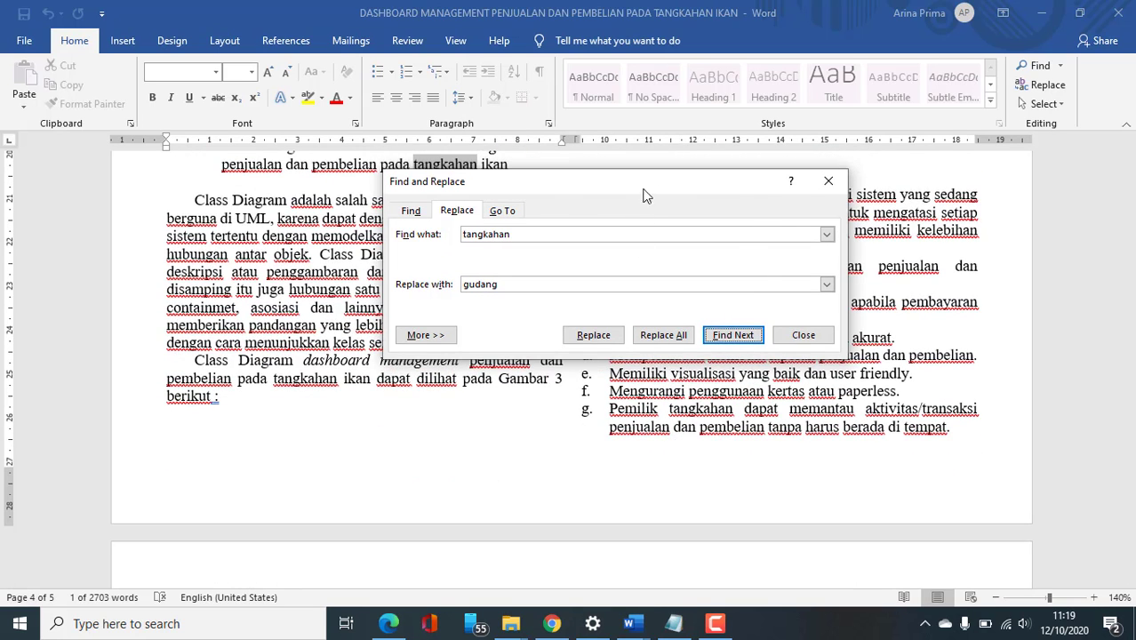
{"action": "left_click_drag", "start_coordinate": [646, 196], "coordinate": [491, 266]}
{"action": "left_click", "coordinate": [568, 394]}
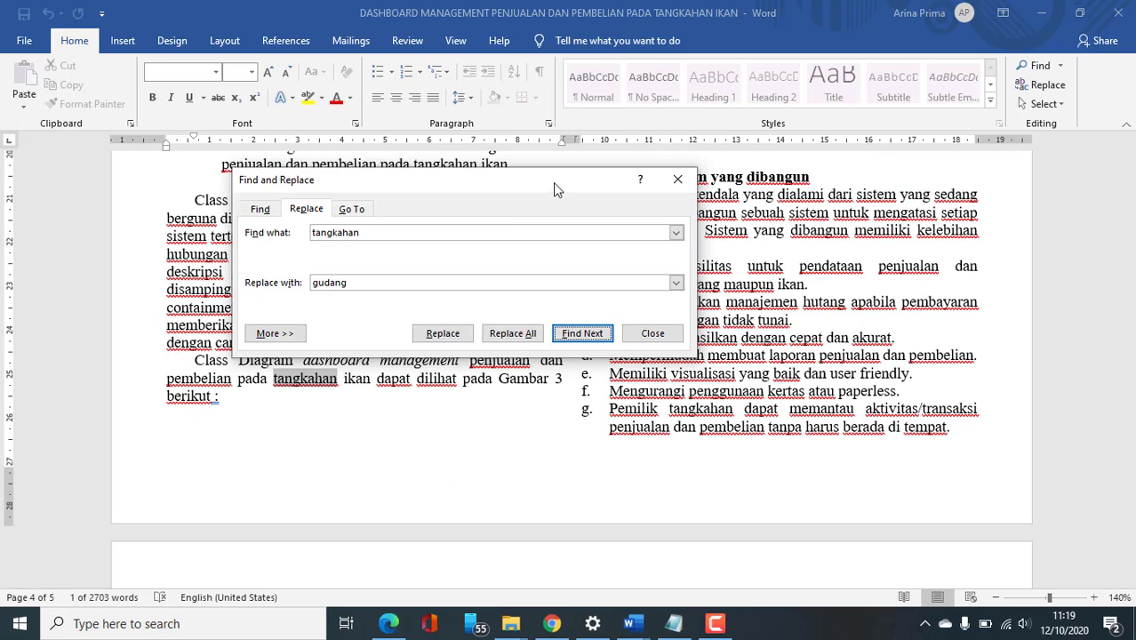
{"action": "left_click_drag", "start_coordinate": [553, 182], "coordinate": [489, 217]}
{"action": "left_click", "coordinate": [874, 323]}
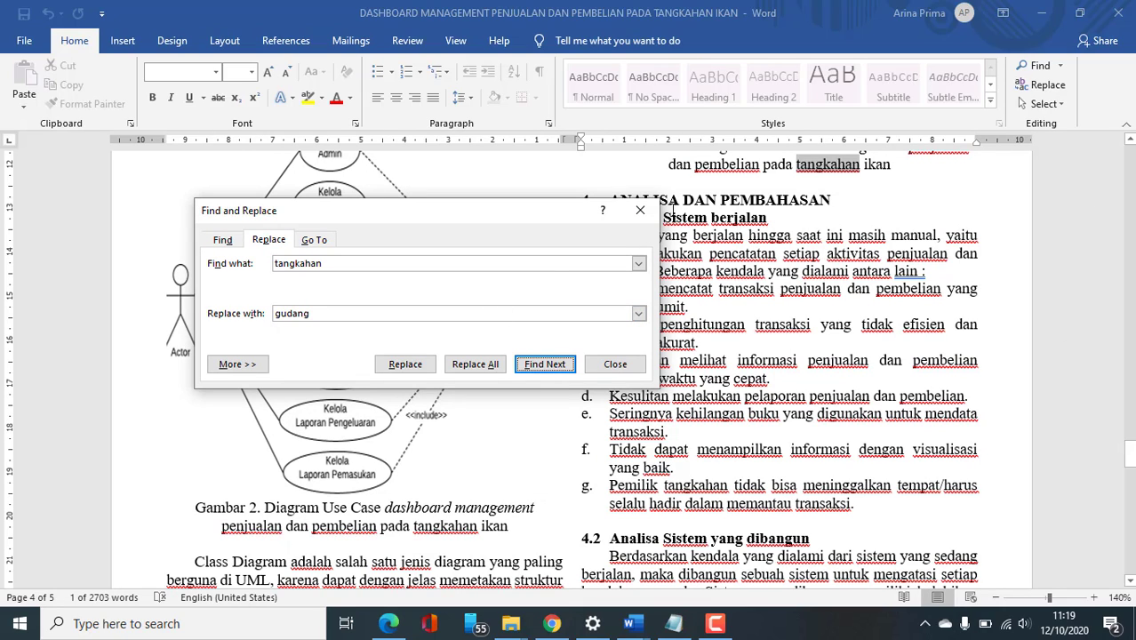
Step: Check the search term "tangkahan" and the replacement text "gudang" by highlighting each in the dialog
{"action": "double_click", "coordinate": [347, 263]}
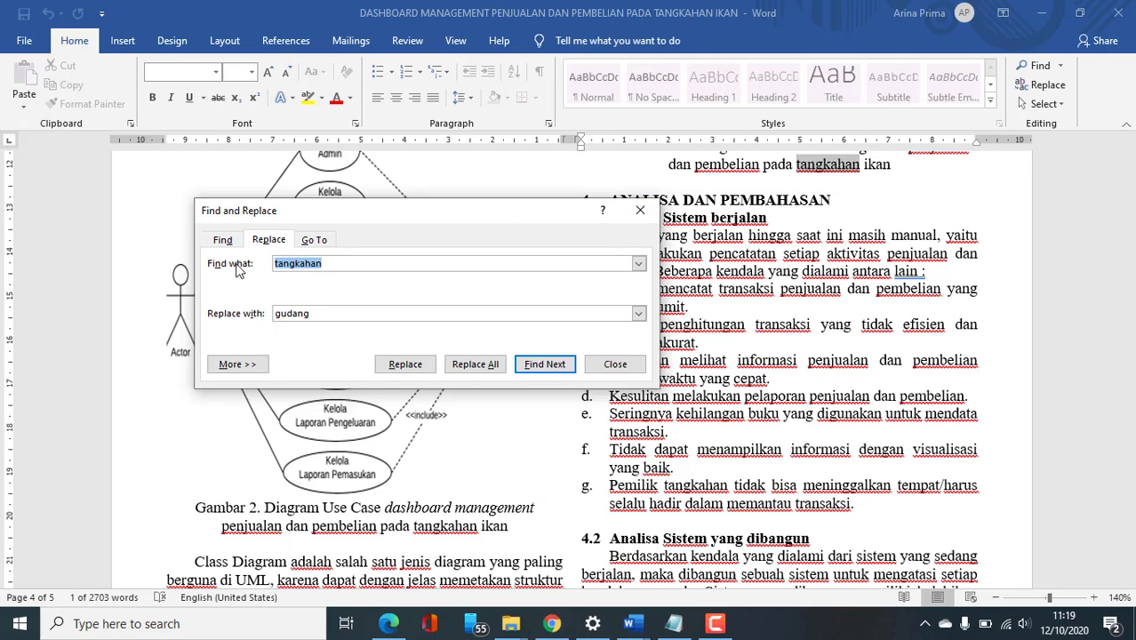
{"action": "double_click", "coordinate": [353, 313]}
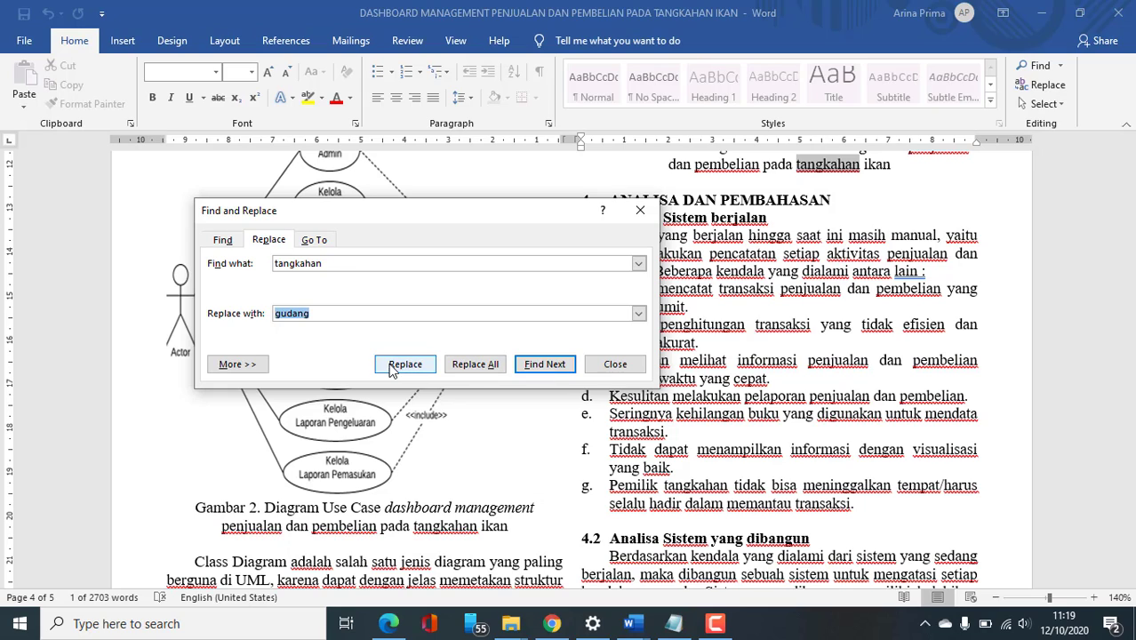
{"action": "double_click", "coordinate": [358, 264]}
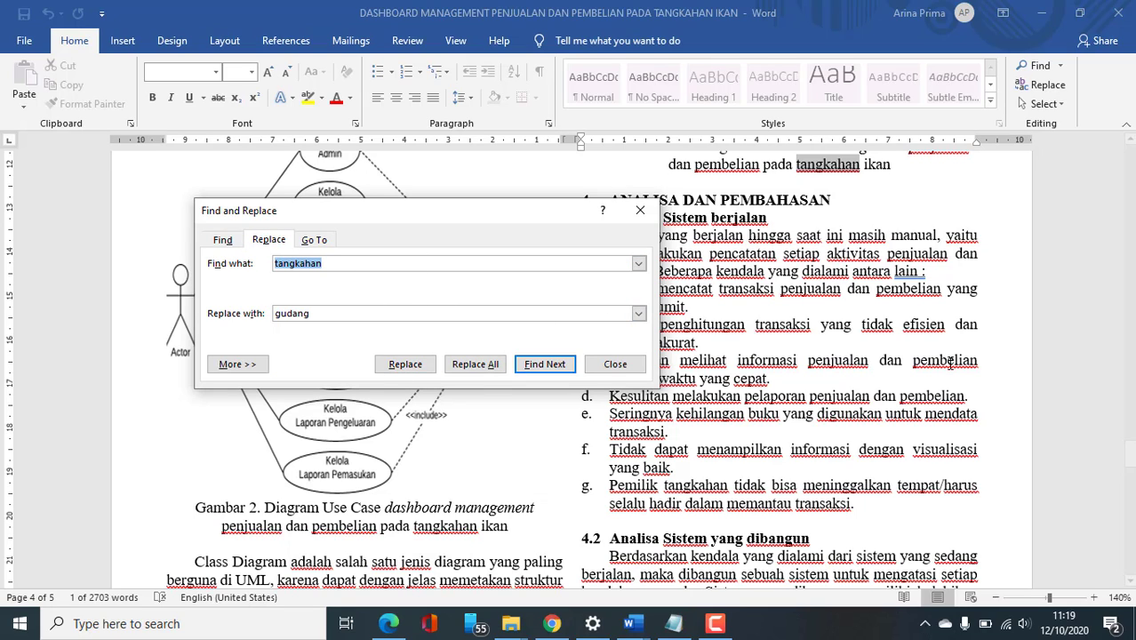
Step: Replace every "tangkahan" in the article with "gudang", run the replacement once more, and close the Find and Replace dialog
{"action": "left_click", "coordinate": [467, 366]}
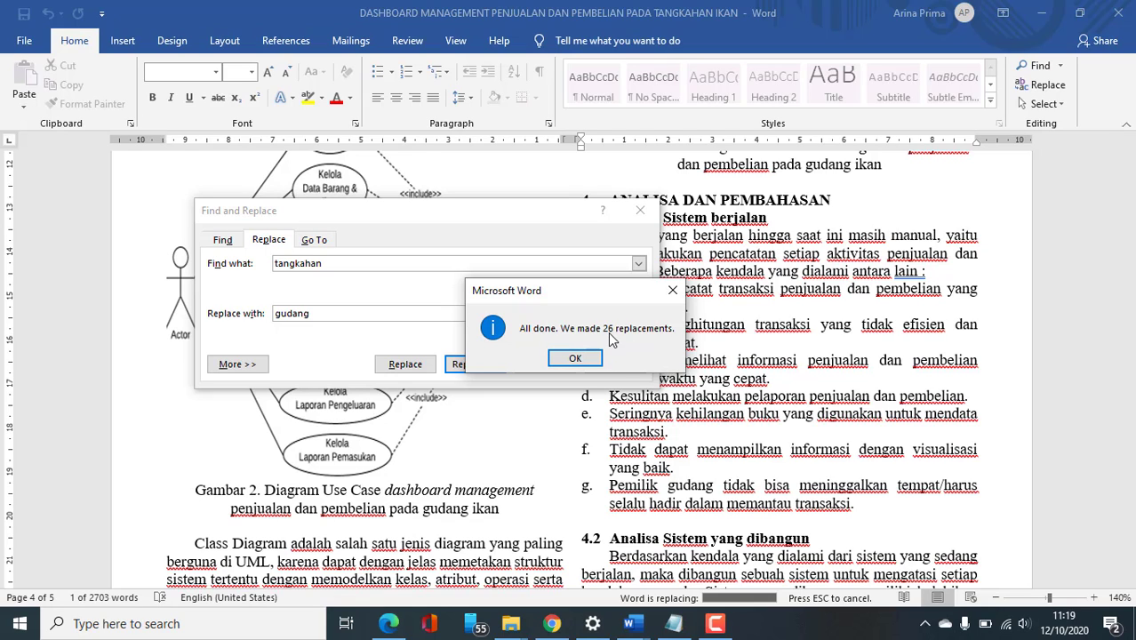
{"action": "left_click", "coordinate": [584, 360]}
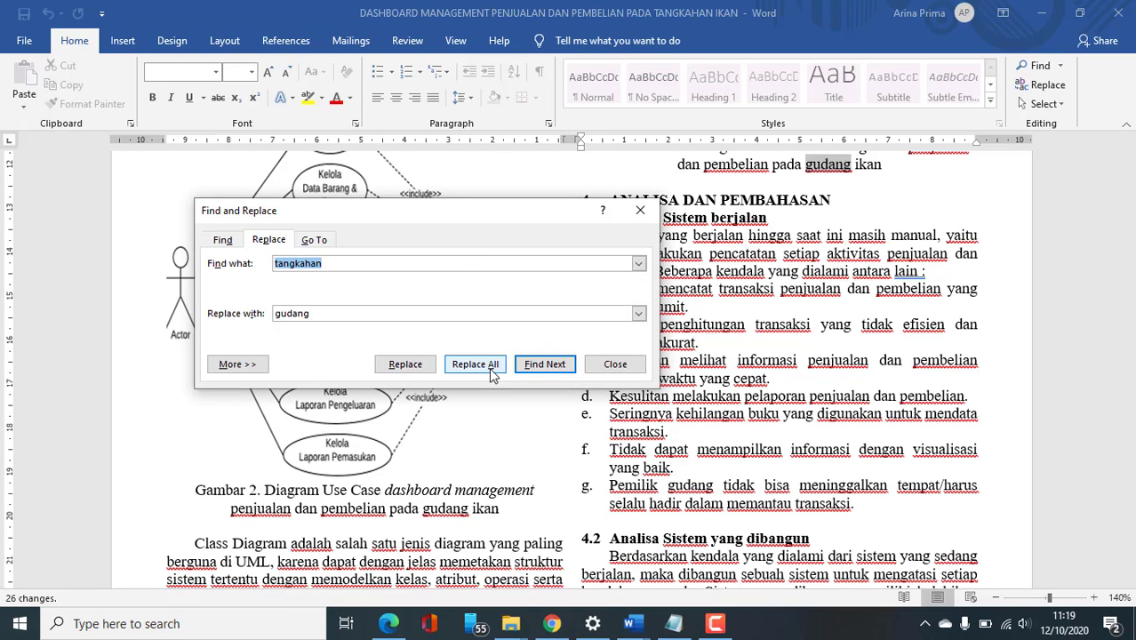
{"action": "left_click", "coordinate": [489, 366]}
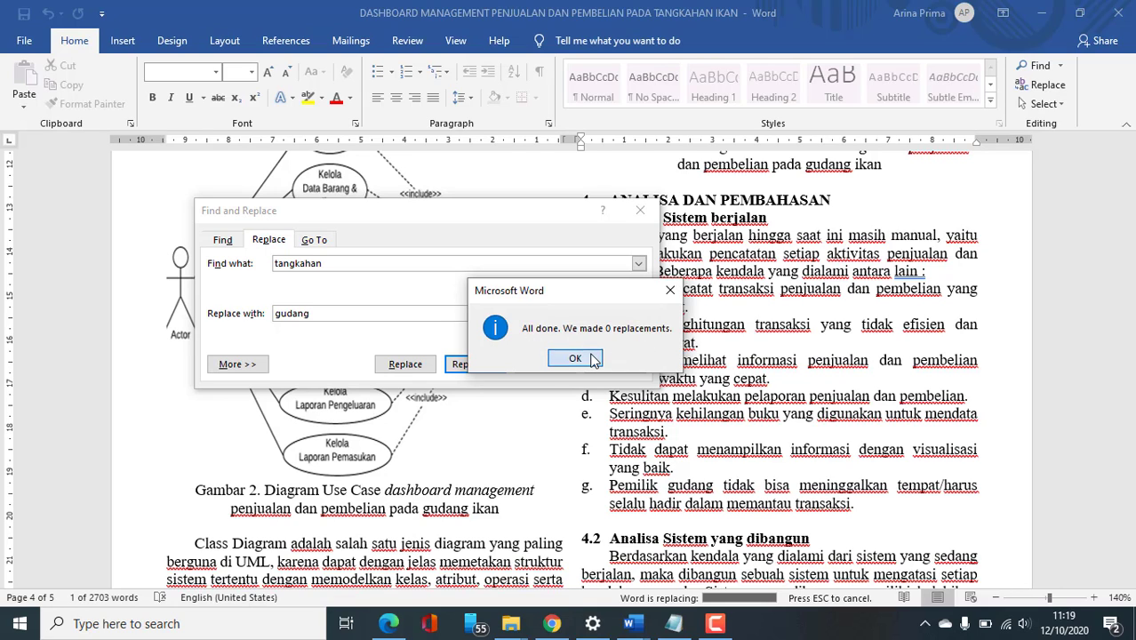
{"action": "left_click", "coordinate": [575, 359]}
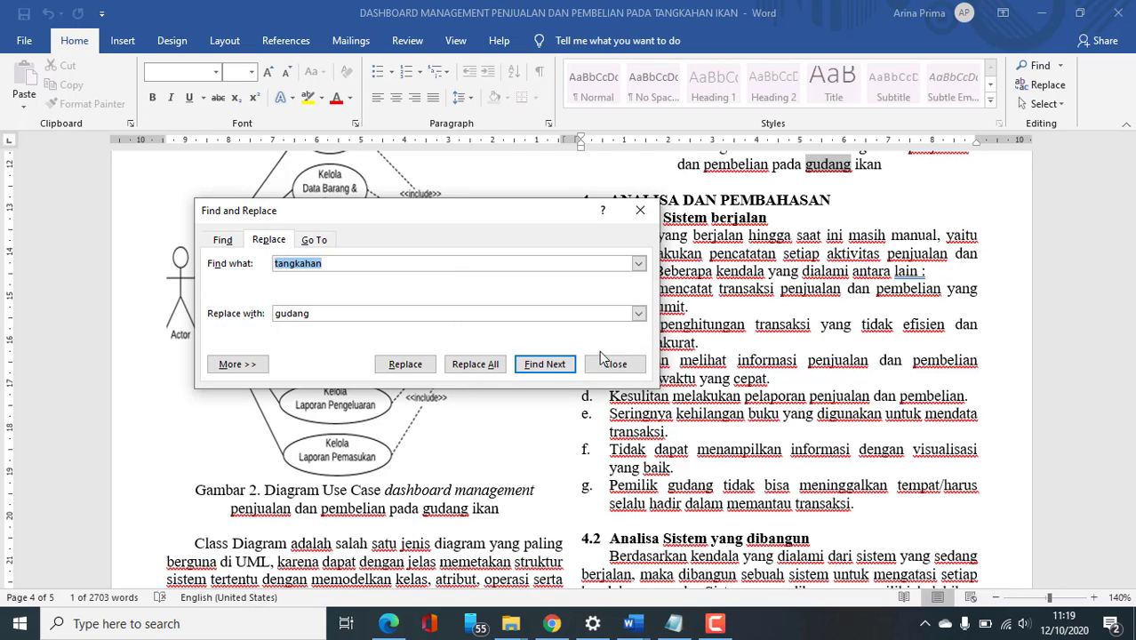
{"action": "left_click", "coordinate": [650, 216]}
{"action": "scroll", "coordinate": [823, 451], "scroll_direction": "up", "scroll_amount": 5}
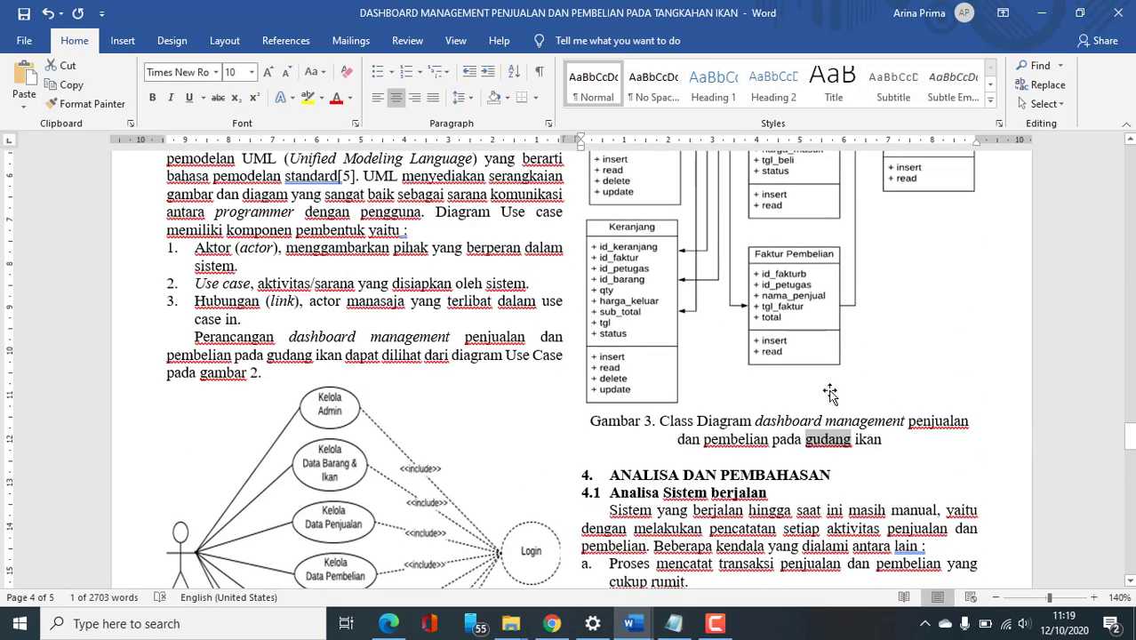
{"action": "left_click", "coordinate": [825, 442]}
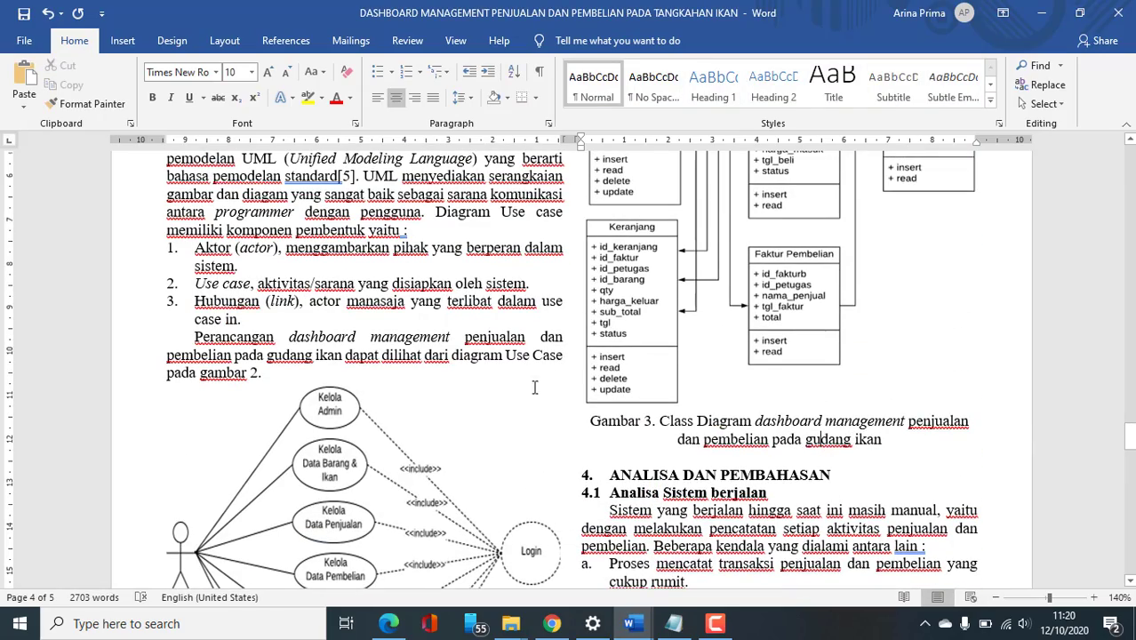
{"action": "scroll", "coordinate": [431, 368], "scroll_direction": "up", "scroll_amount": 5}
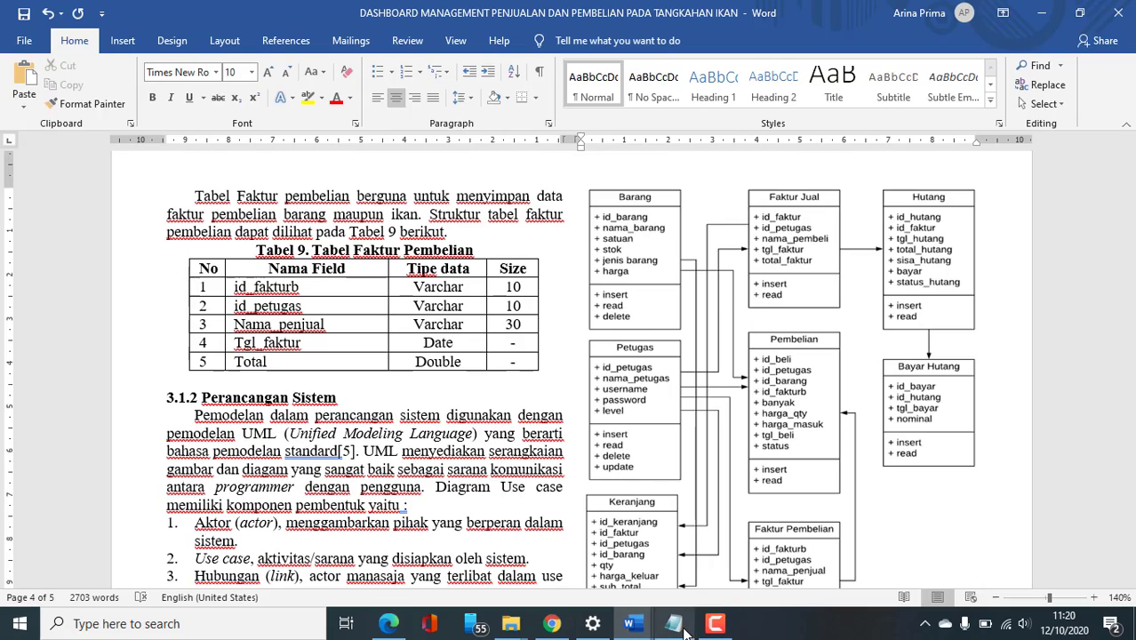
Step: Highlight the "-Indentasi" topic in the Notepad list and return to the Word document
{"action": "mouse_move", "coordinate": [684, 629]}
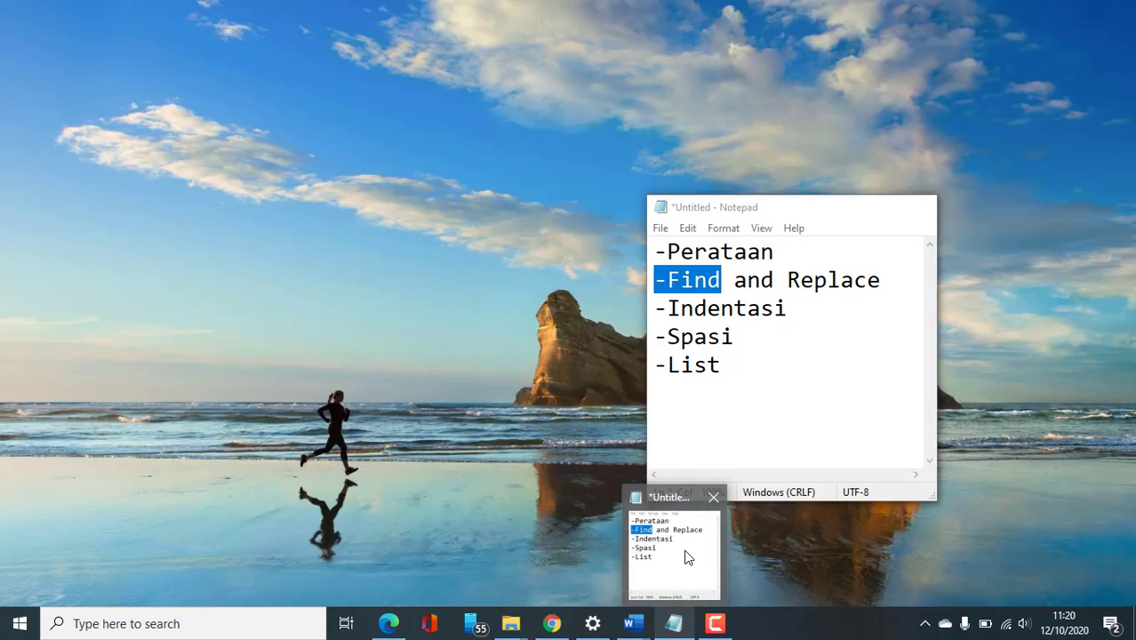
{"action": "left_click", "coordinate": [687, 557]}
{"action": "left_click_drag", "start_coordinate": [804, 309], "coordinate": [649, 310]}
{"action": "left_click", "coordinate": [406, 219]}
Step: Remove the first-line indent of the introductory paragraph under 3.1.1 Perancangan Basis Data
{"action": "scroll", "coordinate": [564, 228], "scroll_direction": "up", "scroll_amount": 10}
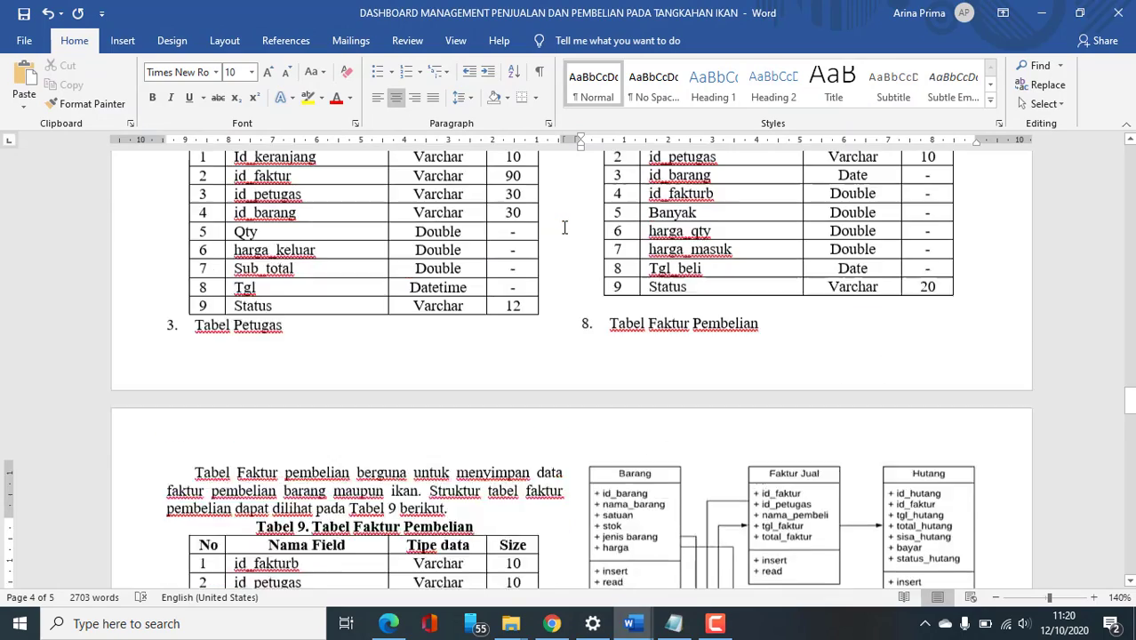
{"action": "scroll", "coordinate": [564, 229], "scroll_direction": "up", "scroll_amount": 1}
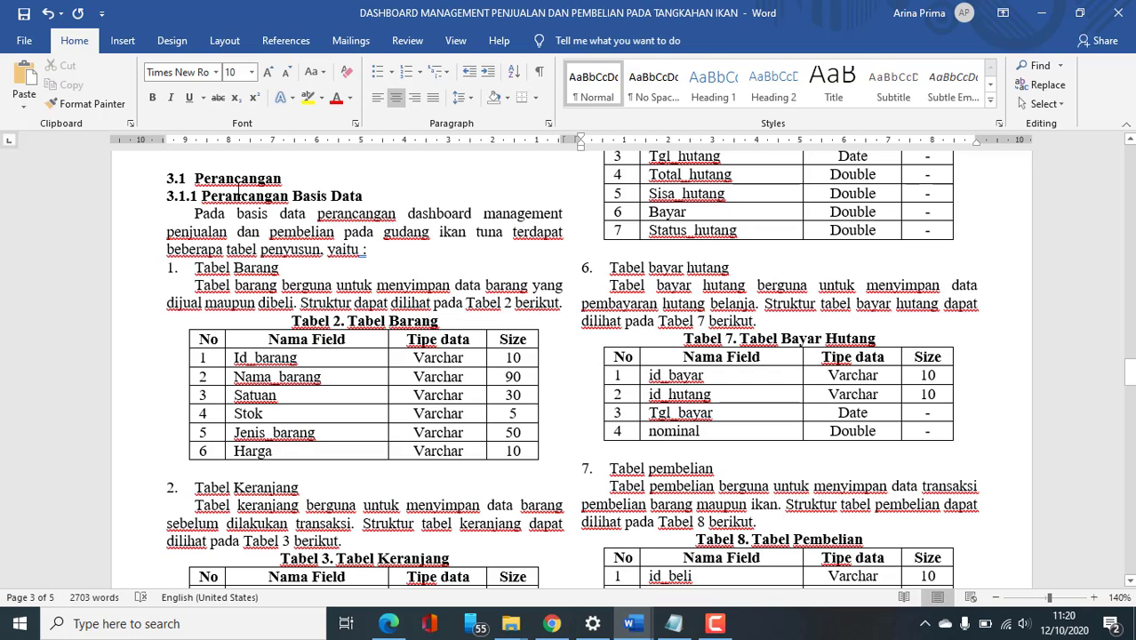
{"action": "left_click", "coordinate": [192, 214]}
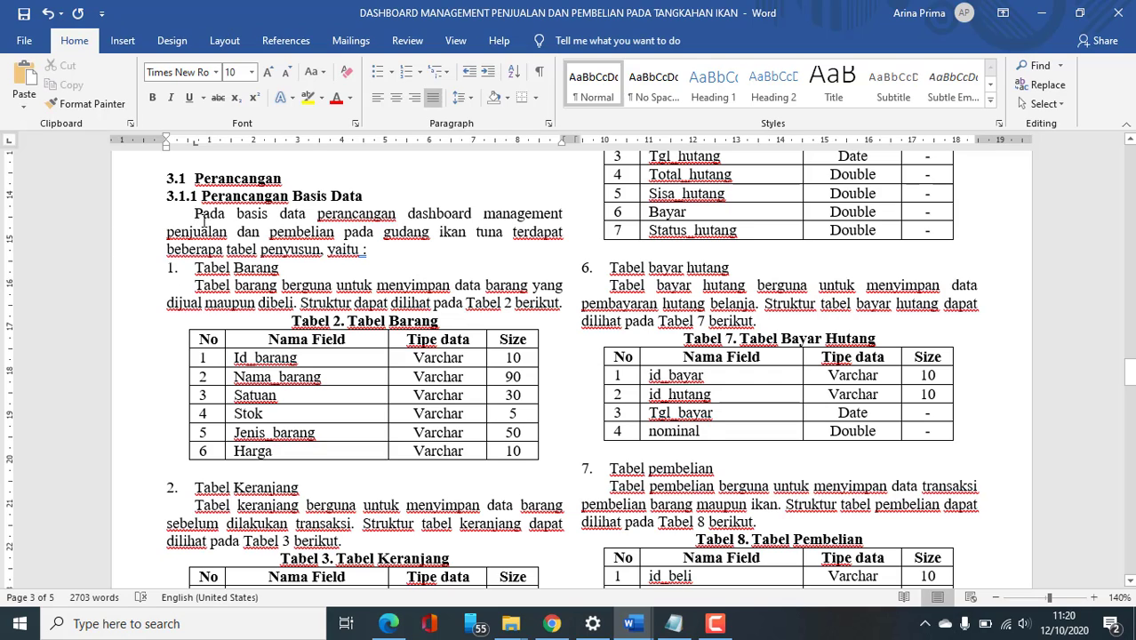
{"action": "left_click", "coordinate": [146, 215]}
{"action": "left_click", "coordinate": [196, 213]}
{"action": "key", "text": "BackSpace"}
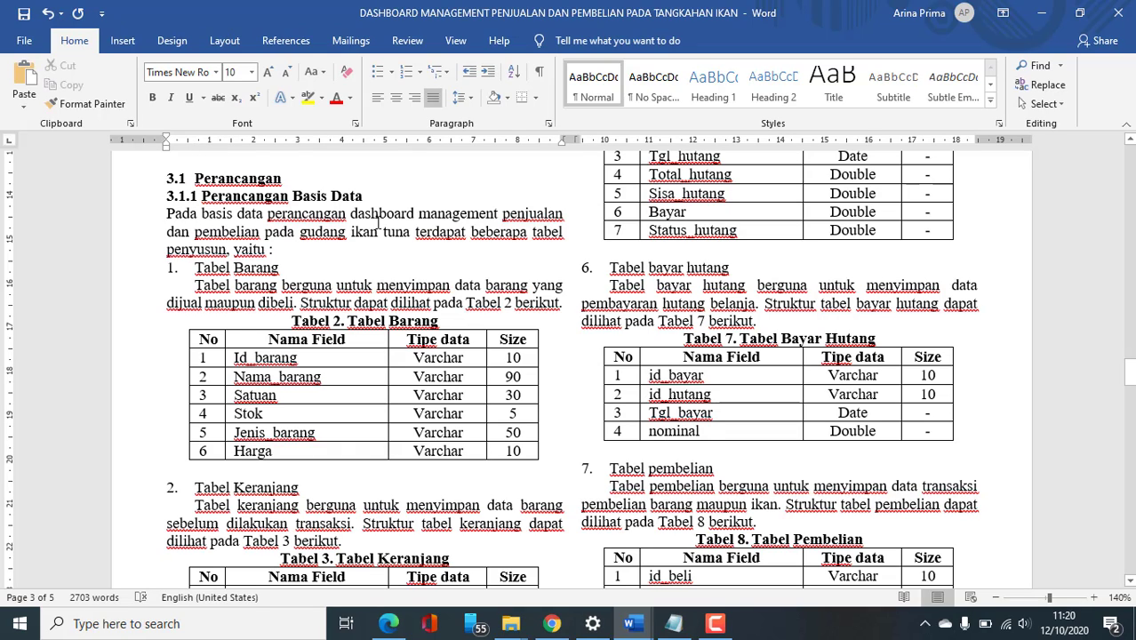
Step: Indent the paragraph's first line again, widen that indent to about 1.25 cm, and save the document
{"action": "key", "text": "Tab"}
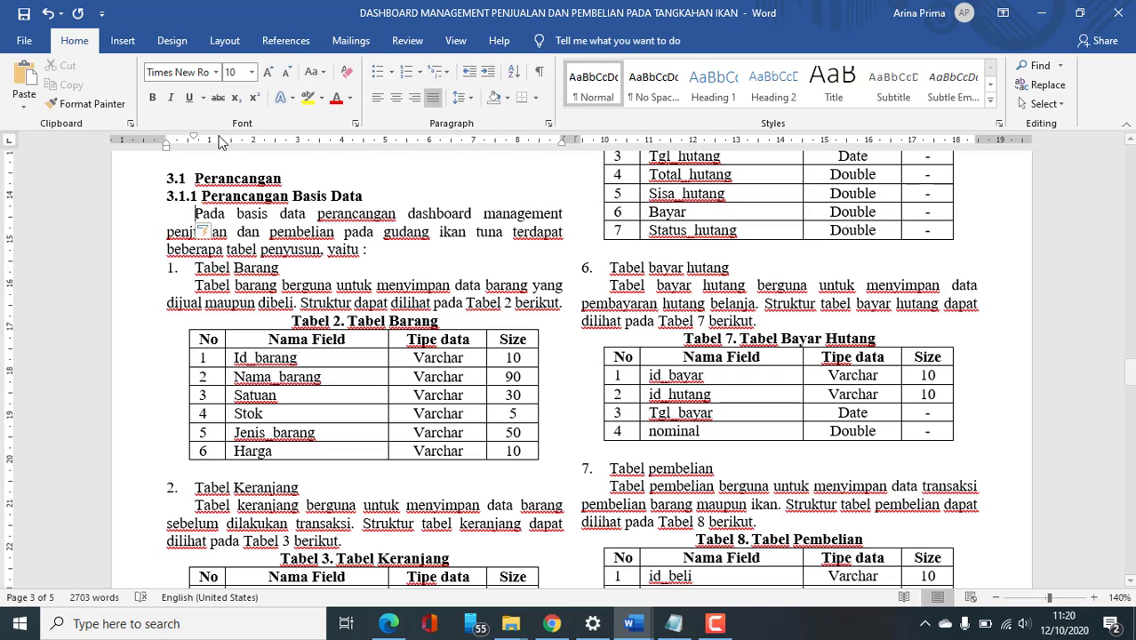
{"action": "left_click_drag", "start_coordinate": [196, 140], "coordinate": [223, 140]}
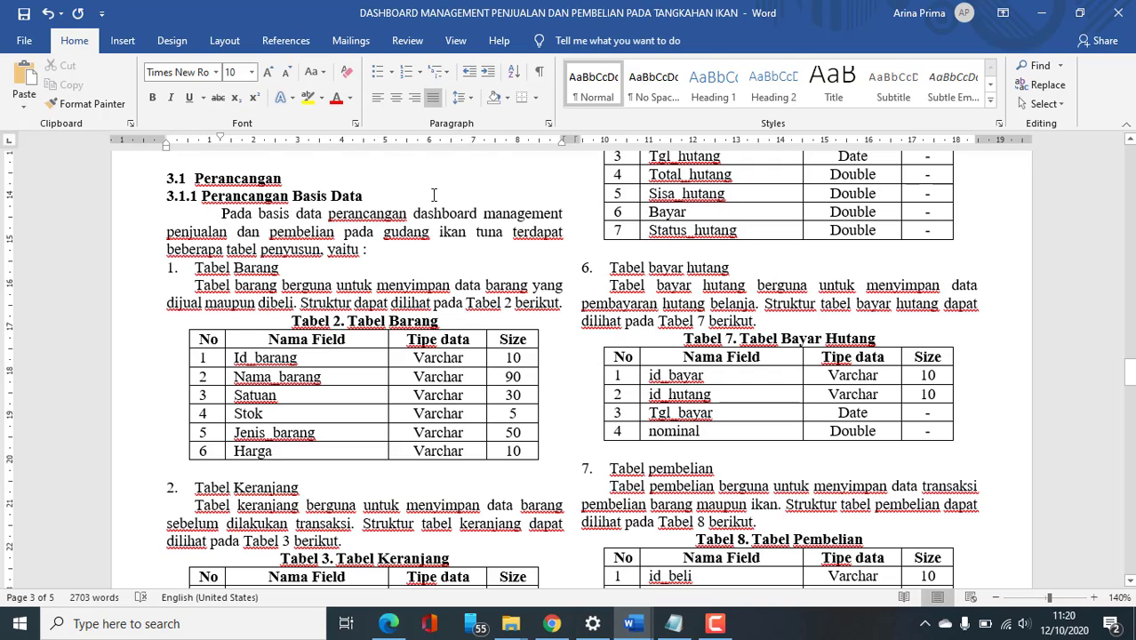
{"action": "key", "text": "ctrl+s"}
Step: Select the whole introductory paragraph under 3.1.1 and set its first-line indent to 0 cm on the ruler
{"action": "left_click_drag", "start_coordinate": [222, 213], "coordinate": [403, 252]}
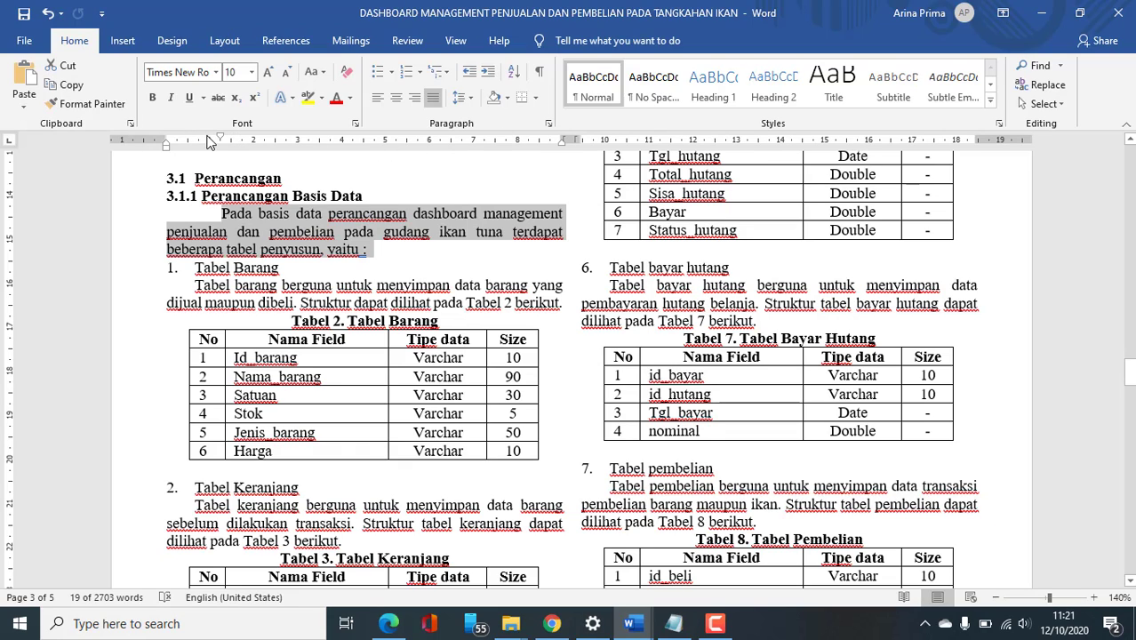
{"action": "mouse_move", "coordinate": [218, 142]}
{"action": "left_mouse_down"}
{"action": "mouse_move", "coordinate": [166, 142]}
{"action": "mouse_move", "coordinate": [223, 142]}
{"action": "left_mouse_up"}
{"action": "mouse_move", "coordinate": [215, 139]}
{"action": "left_mouse_down"}
{"action": "mouse_move", "coordinate": [225, 142]}
{"action": "mouse_move", "coordinate": [170, 152]}
{"action": "left_mouse_up"}
{"action": "left_click_drag", "start_coordinate": [220, 140], "coordinate": [166, 142]}
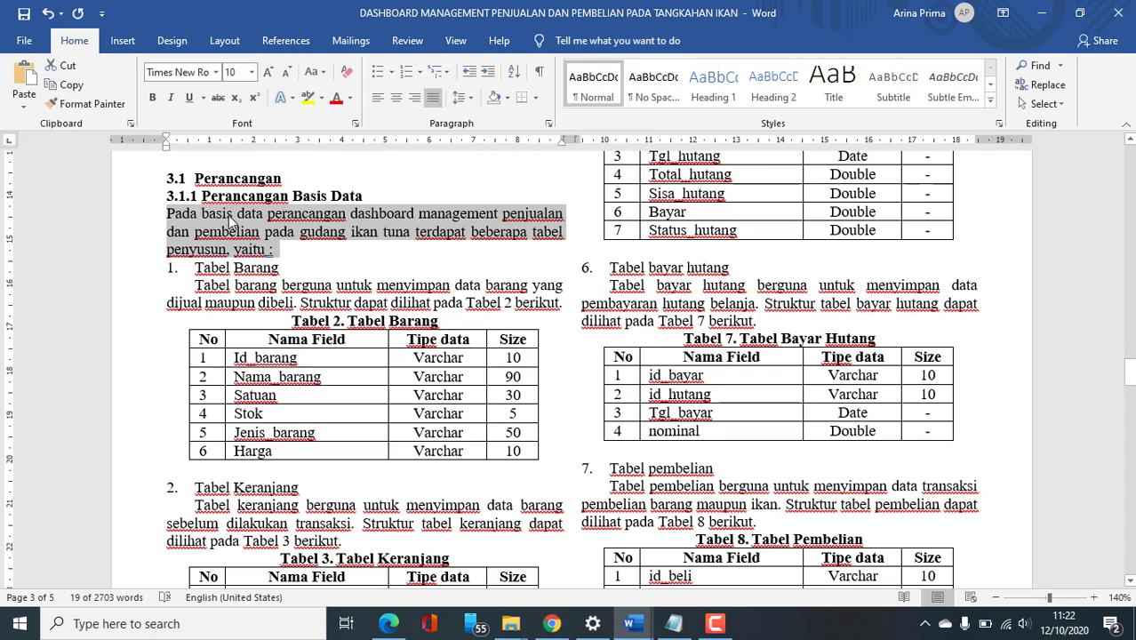
Step: Increase the indent of the whole introductory paragraph by two levels, bring it back to the margin, and clear the selection
{"action": "left_click", "coordinate": [168, 212]}
{"action": "left_click_drag", "start_coordinate": [168, 211], "coordinate": [275, 259]}
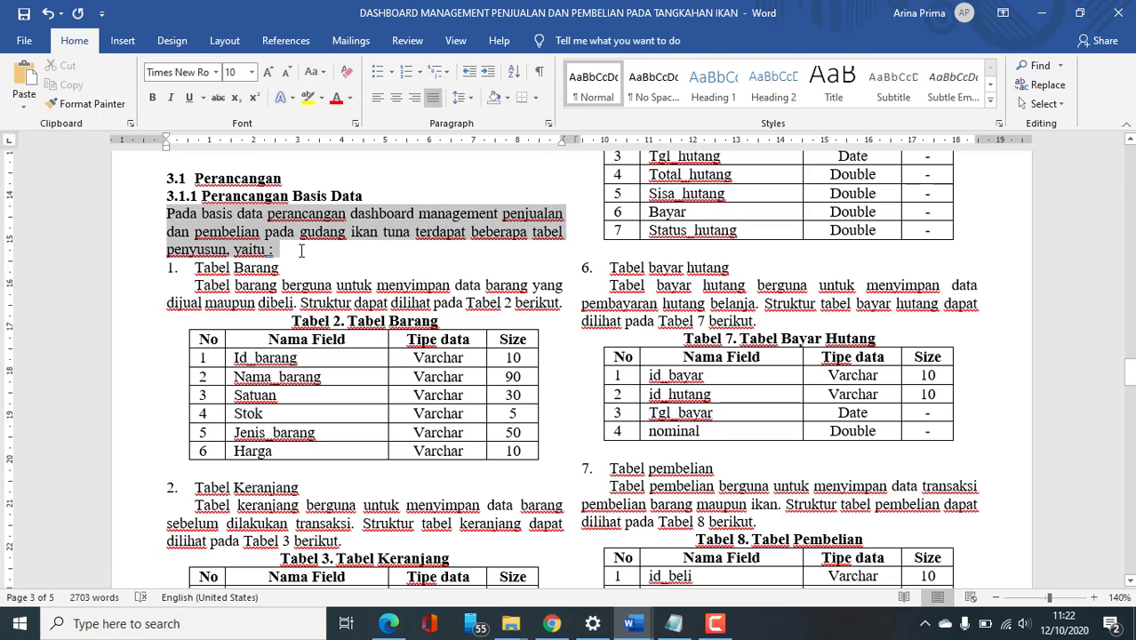
{"action": "left_click", "coordinate": [493, 75]}
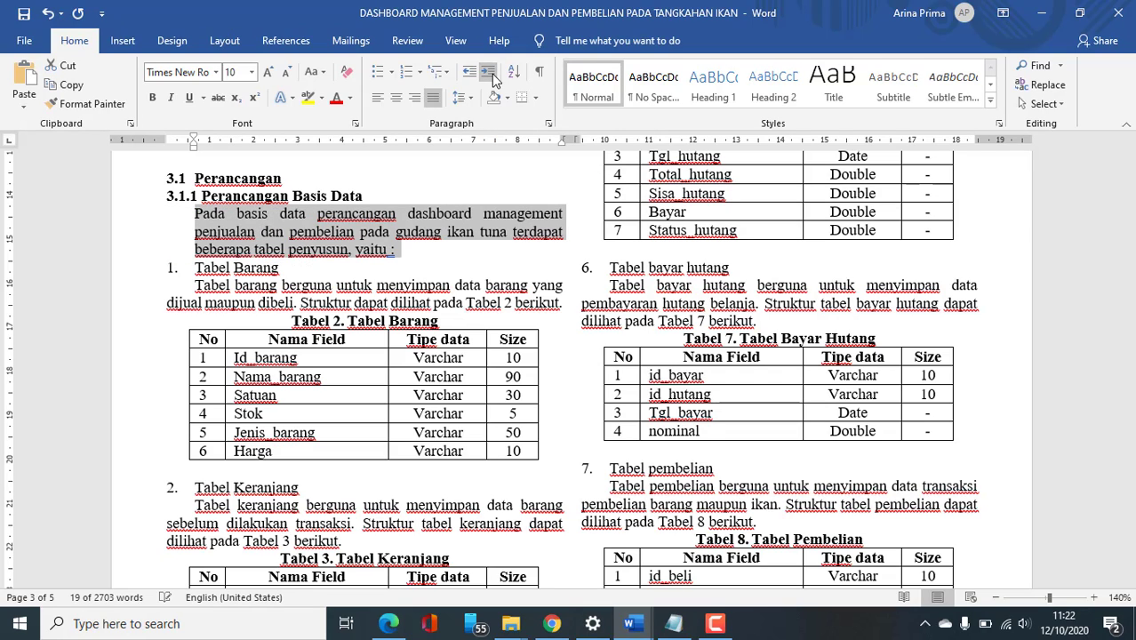
{"action": "left_click", "coordinate": [494, 77]}
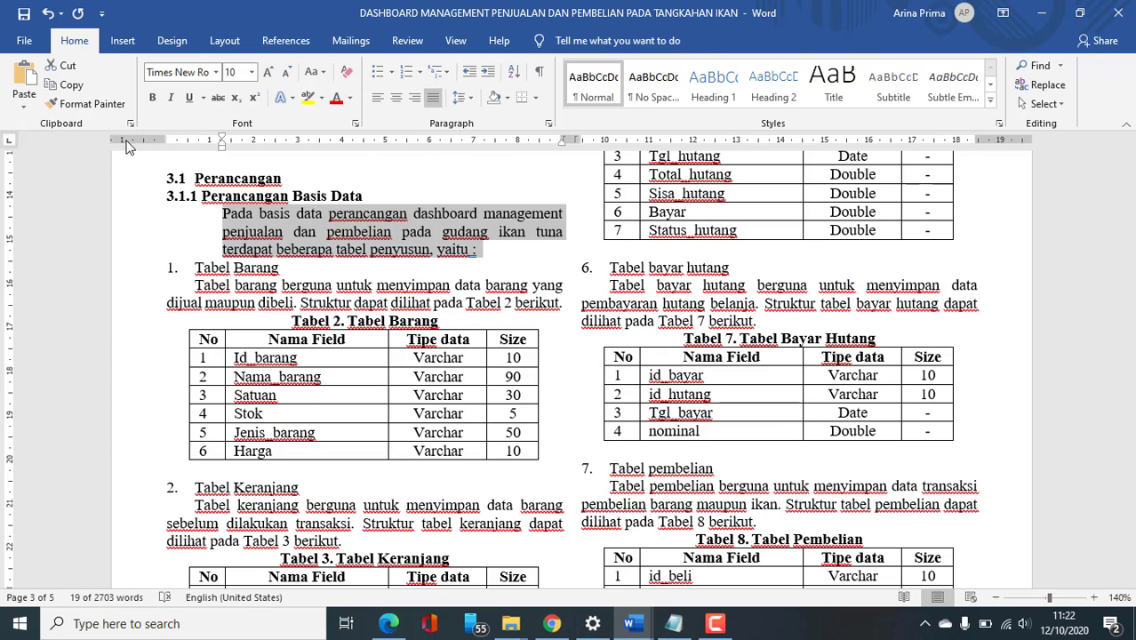
{"action": "left_click", "coordinate": [469, 73]}
{"action": "left_click", "coordinate": [469, 73]}
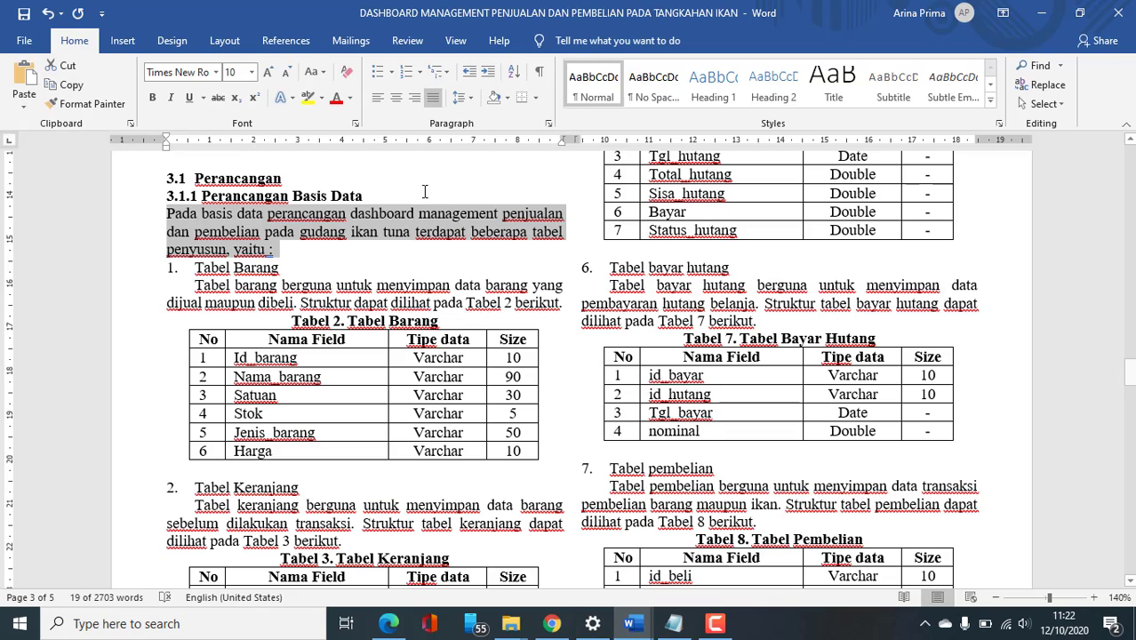
{"action": "left_click", "coordinate": [165, 215]}
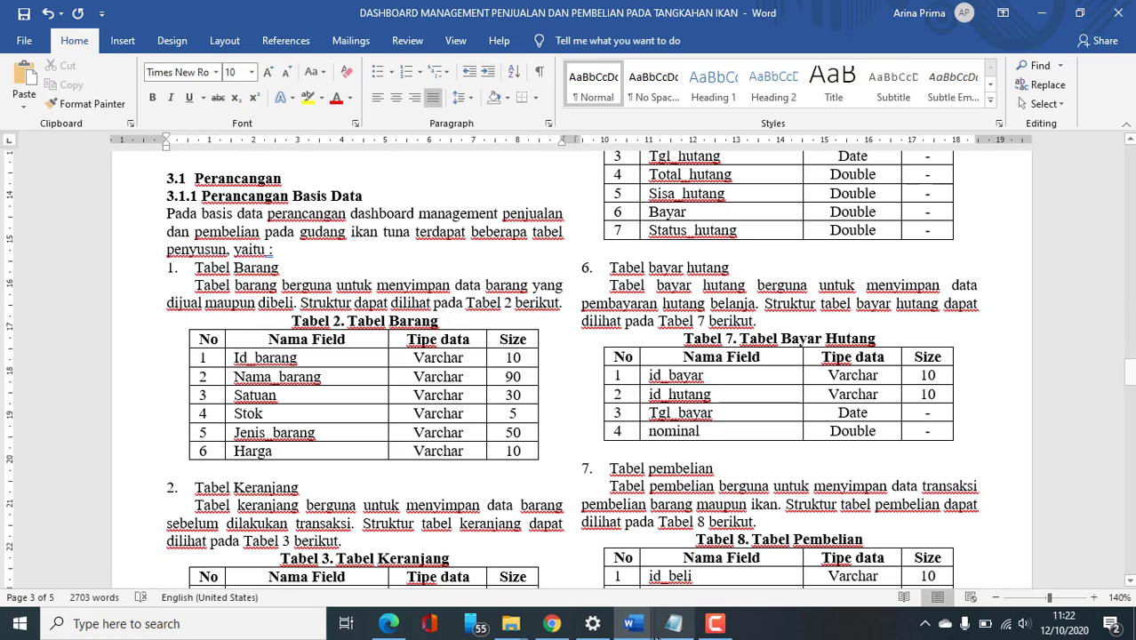
Step: Highlight the "Spasi" topic in the Notepad list and return to the Word document
{"action": "left_click", "coordinate": [673, 623]}
{"action": "left_click_drag", "start_coordinate": [750, 338], "coordinate": [619, 327]}
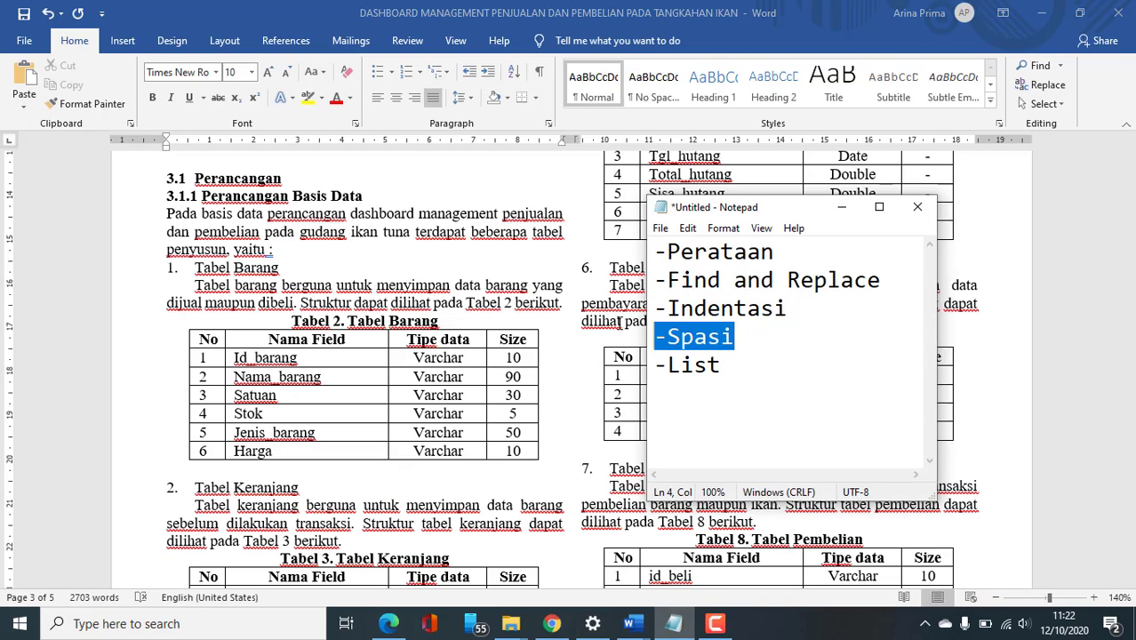
{"action": "left_click", "coordinate": [755, 333]}
{"action": "left_click_drag", "start_coordinate": [755, 333], "coordinate": [656, 334]}
{"action": "left_click", "coordinate": [770, 334]}
{"action": "left_click_drag", "start_coordinate": [761, 336], "coordinate": [653, 337]}
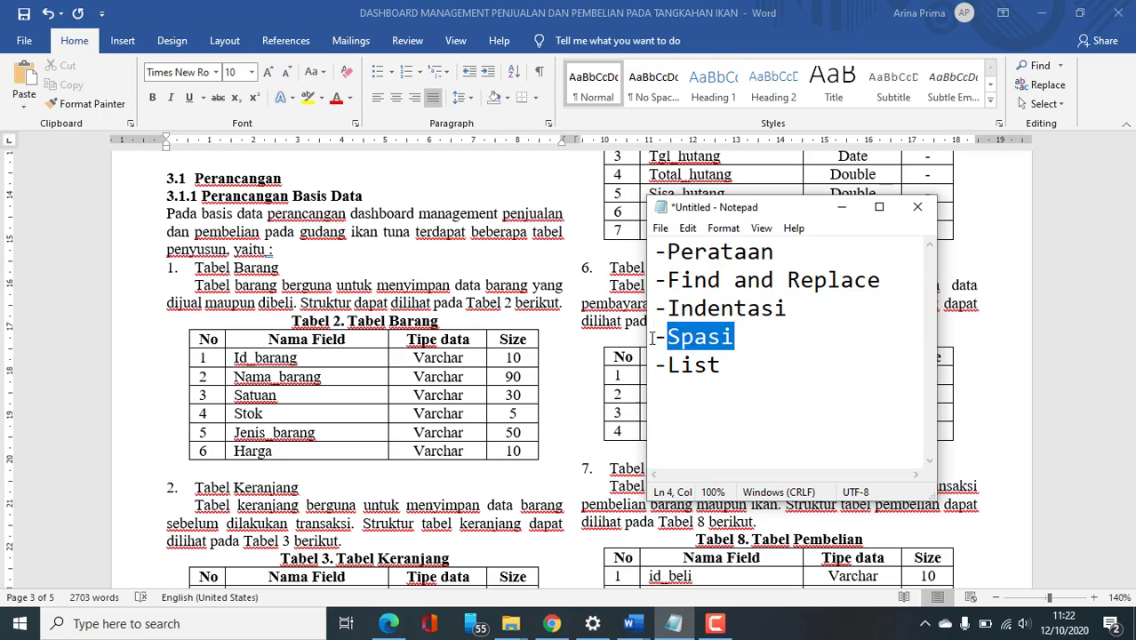
{"action": "left_click", "coordinate": [385, 221]}
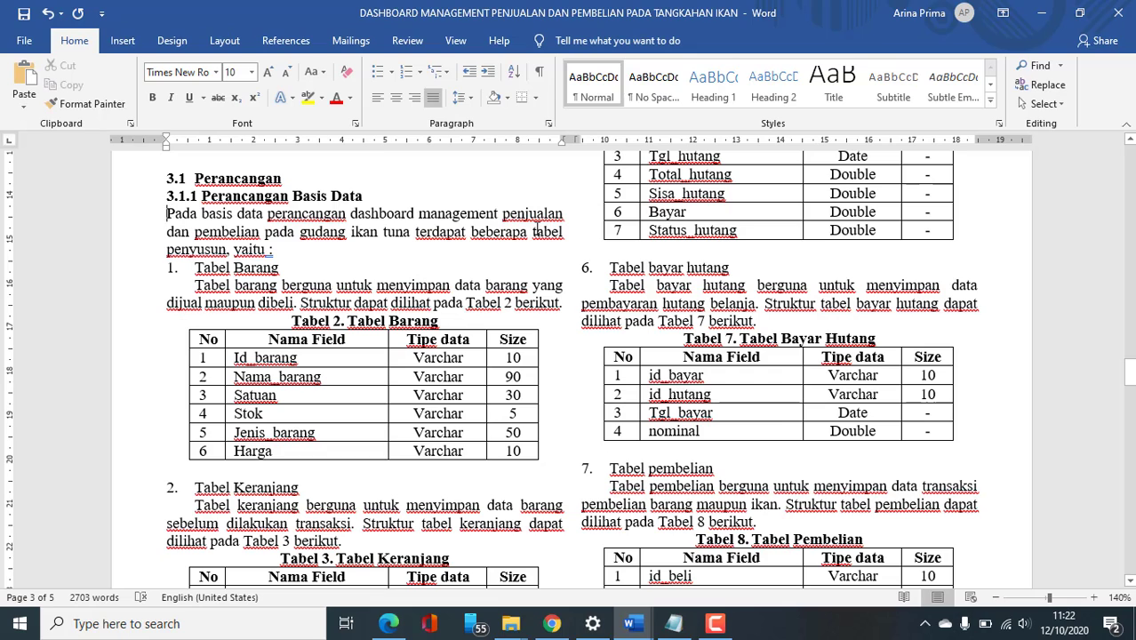
Step: Select the text from "Pada basis data" through "Tabel 2 berikut.", check the line spacing choices in the Paragraph settings, and apply Single
{"action": "left_click_drag", "start_coordinate": [166, 213], "coordinate": [564, 302]}
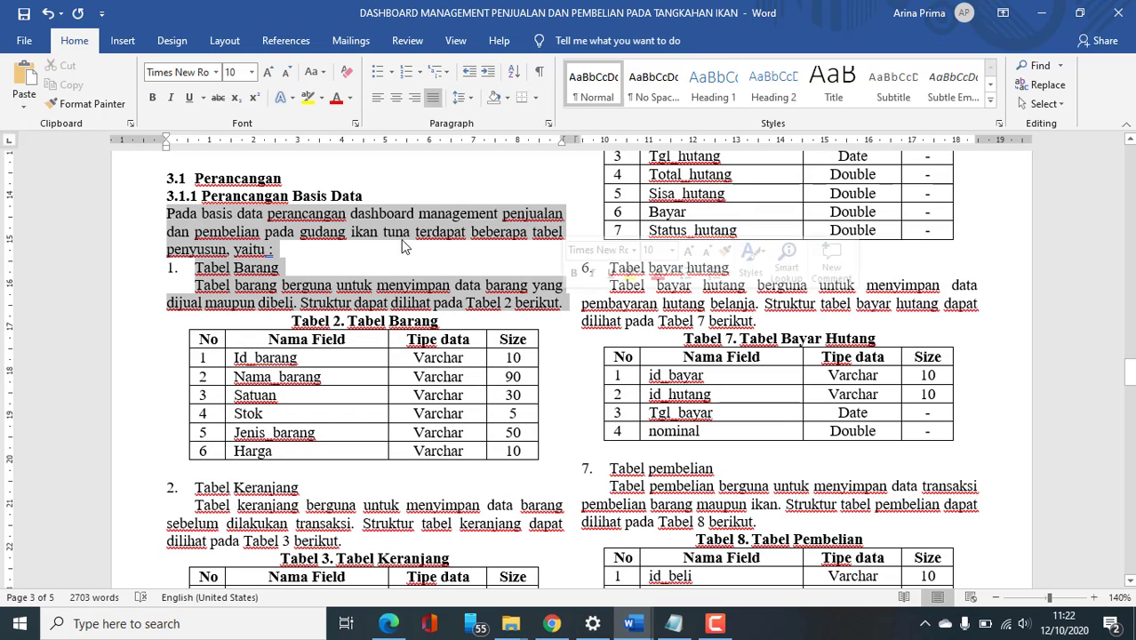
{"action": "left_click", "coordinate": [224, 213]}
{"action": "left_click_drag", "start_coordinate": [165, 212], "coordinate": [563, 305]}
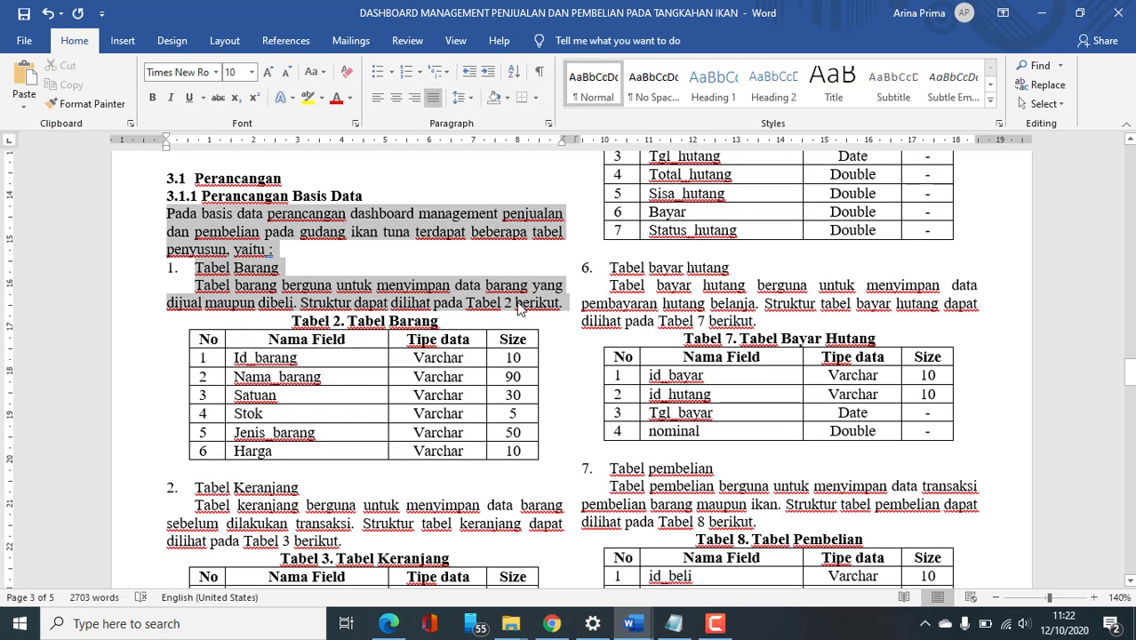
{"action": "left_click", "coordinate": [167, 214]}
{"action": "left_click_drag", "start_coordinate": [253, 232], "coordinate": [564, 305]}
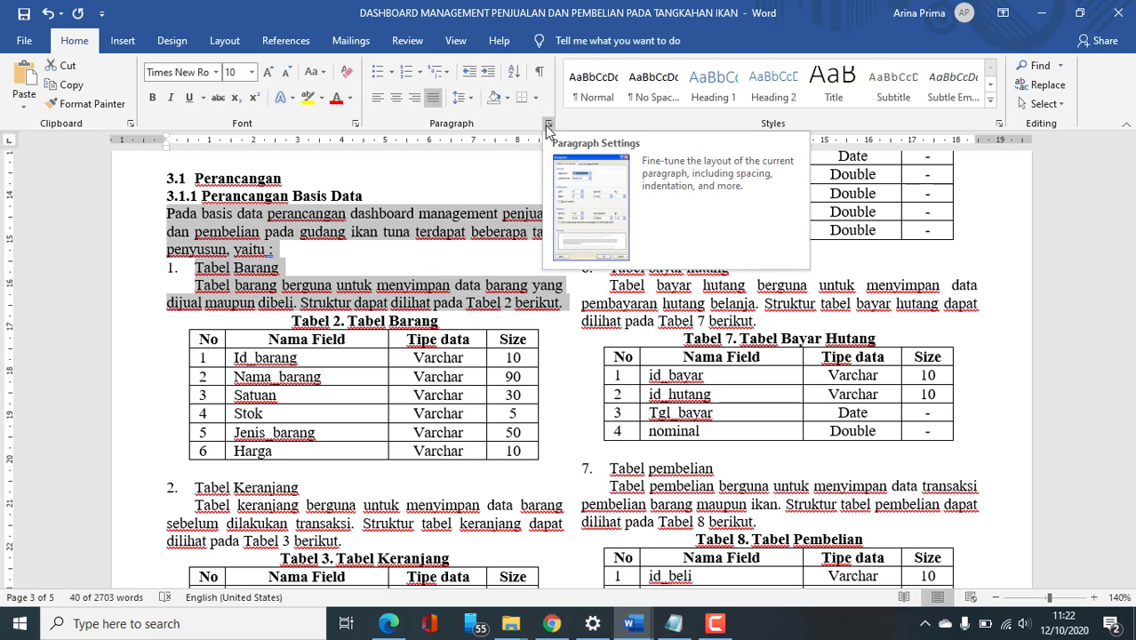
{"action": "left_click", "coordinate": [549, 125]}
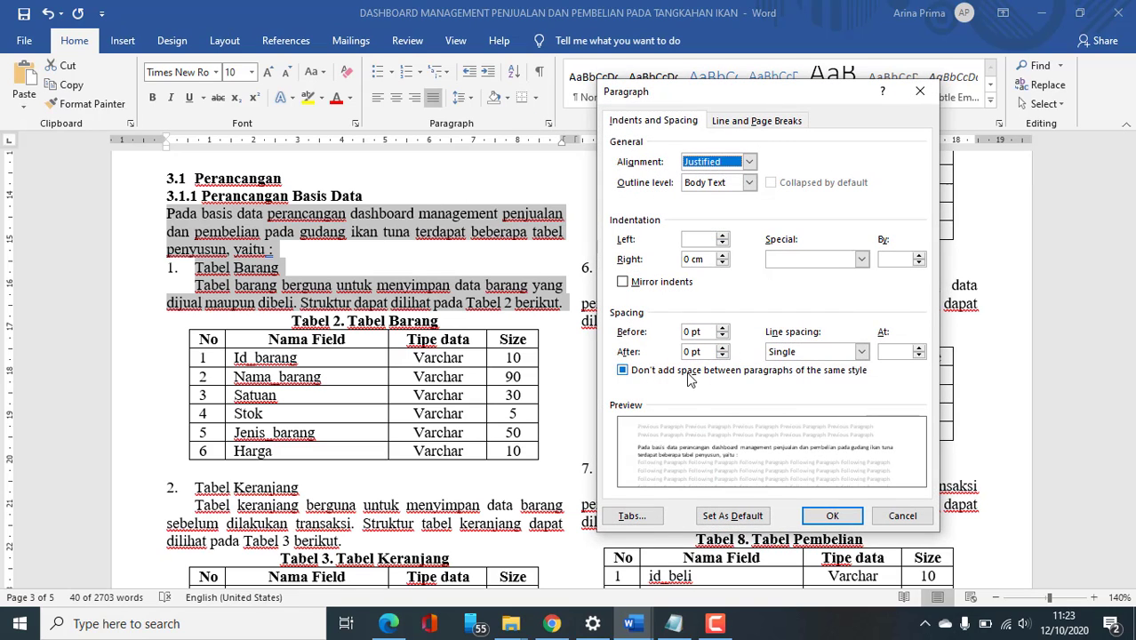
{"action": "left_click", "coordinate": [804, 351]}
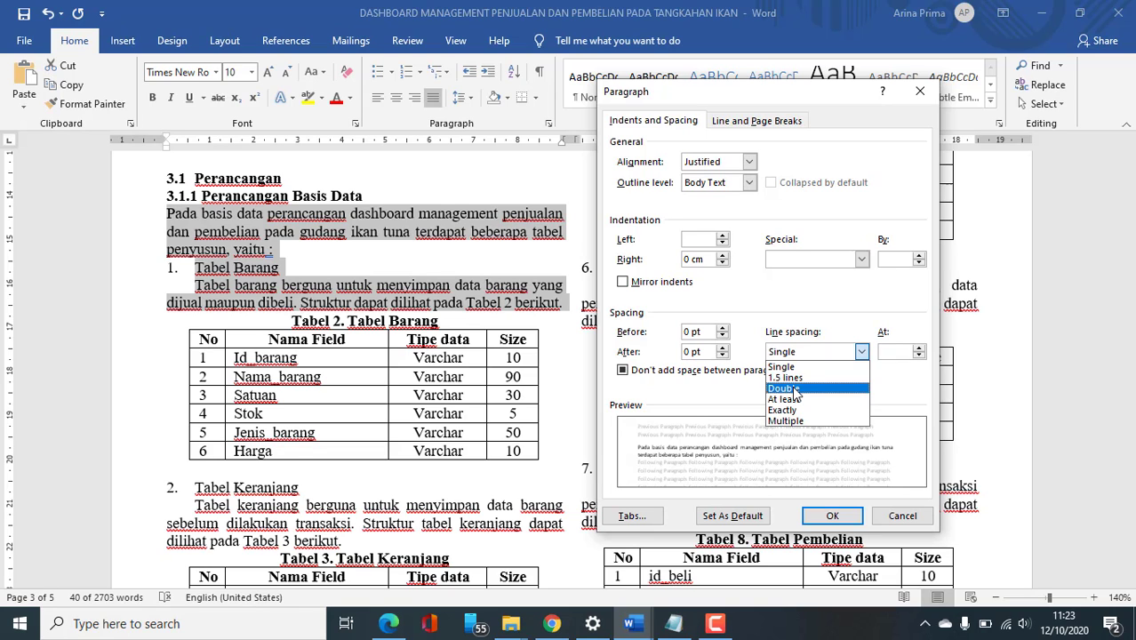
{"action": "left_click", "coordinate": [802, 354]}
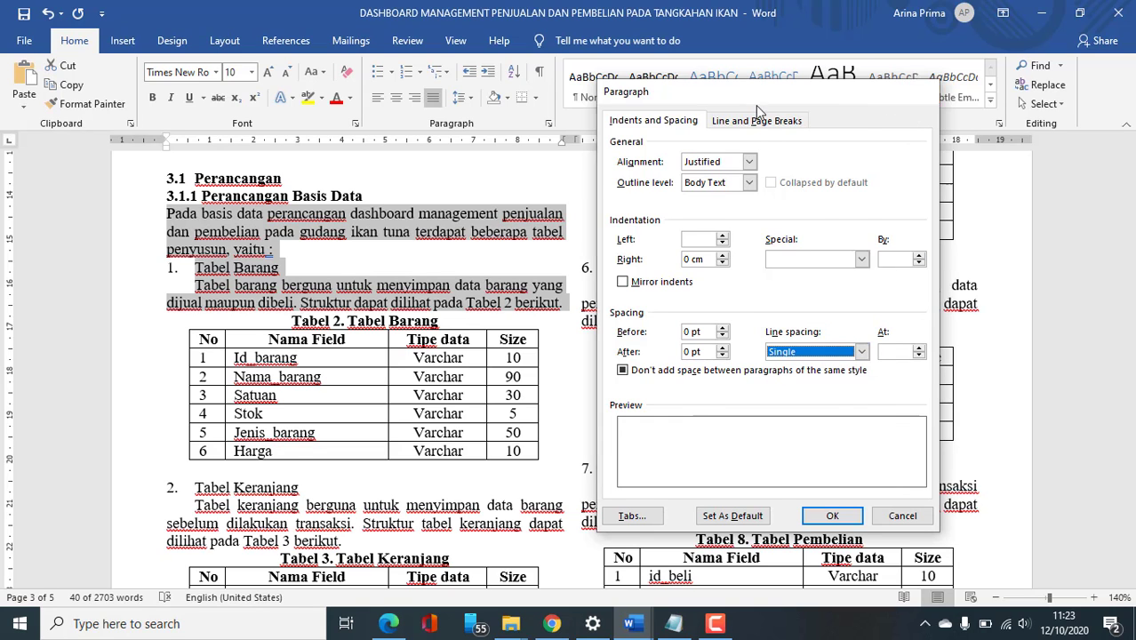
{"action": "key", "text": "Return"}
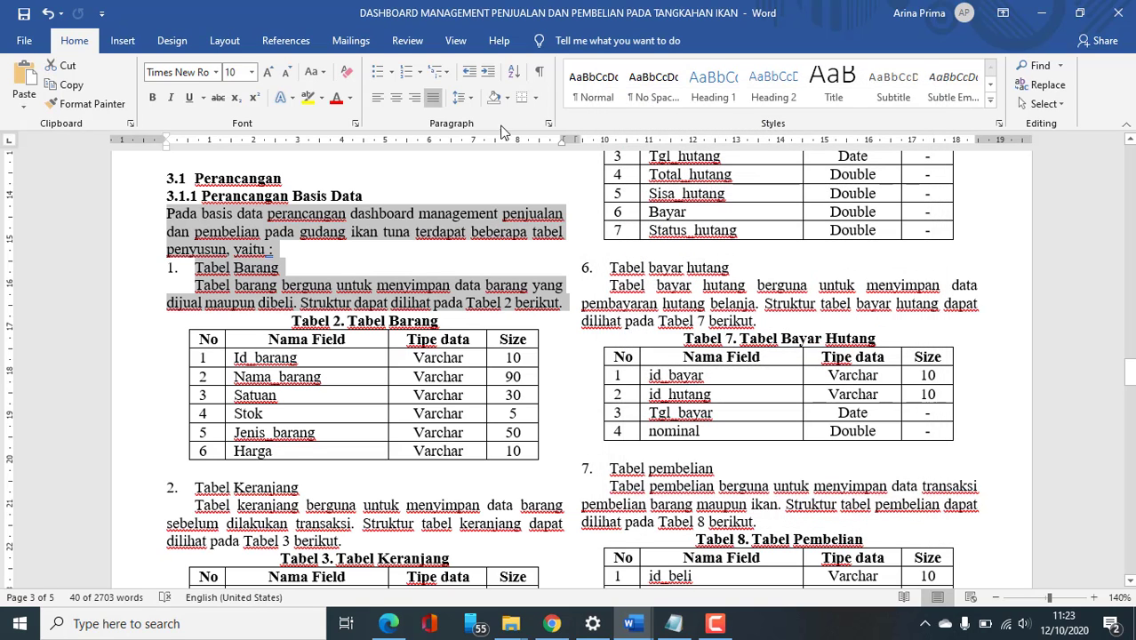
Step: Set the selected text's line spacing to Double and enable "Don't add space between paragraphs of the same style"
{"action": "left_click", "coordinate": [550, 124]}
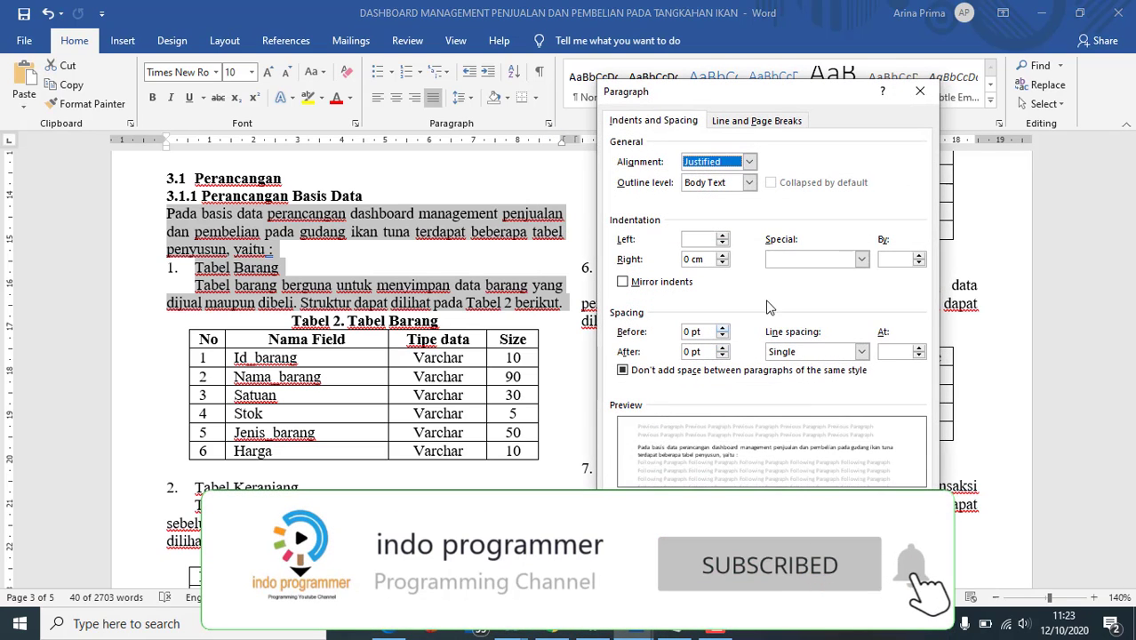
{"action": "left_click", "coordinate": [807, 352]}
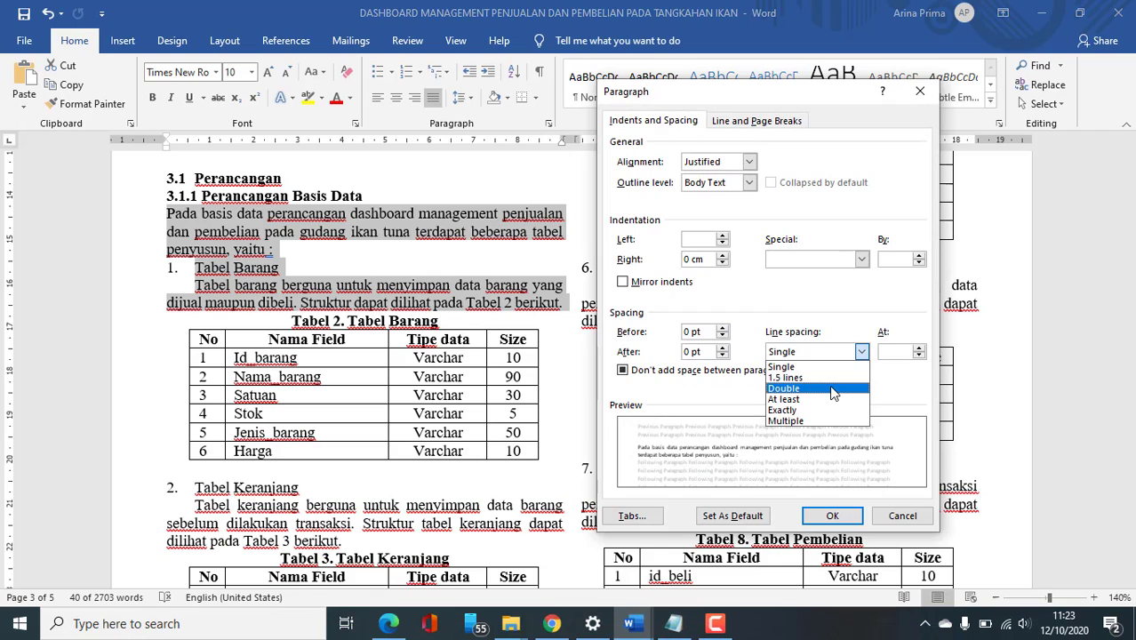
{"action": "left_click", "coordinate": [832, 390]}
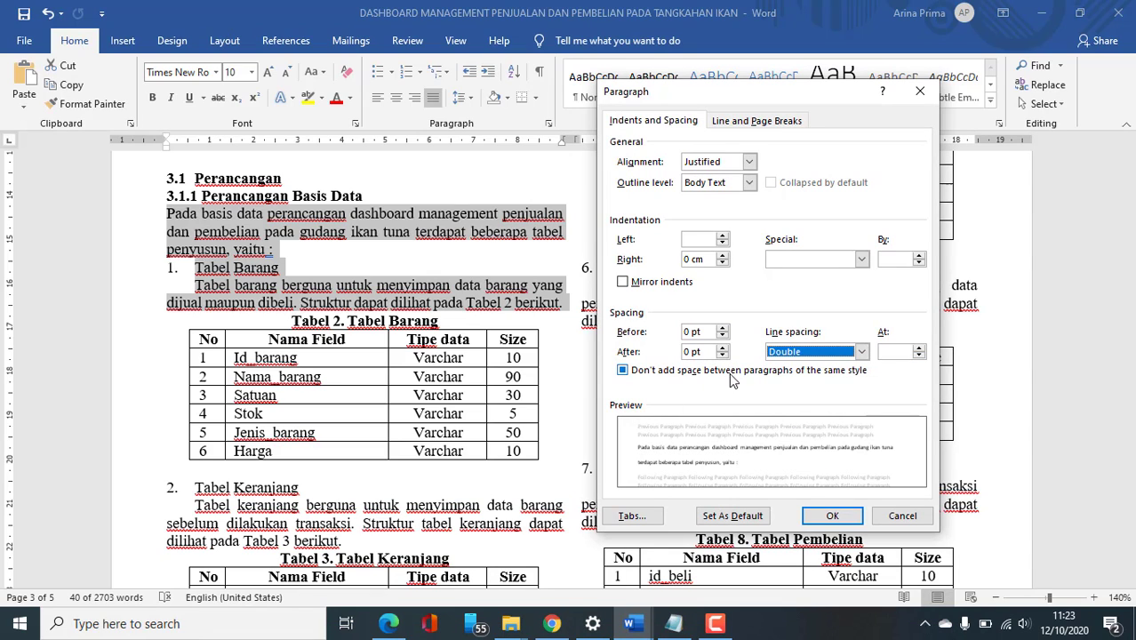
{"action": "left_click", "coordinate": [779, 374]}
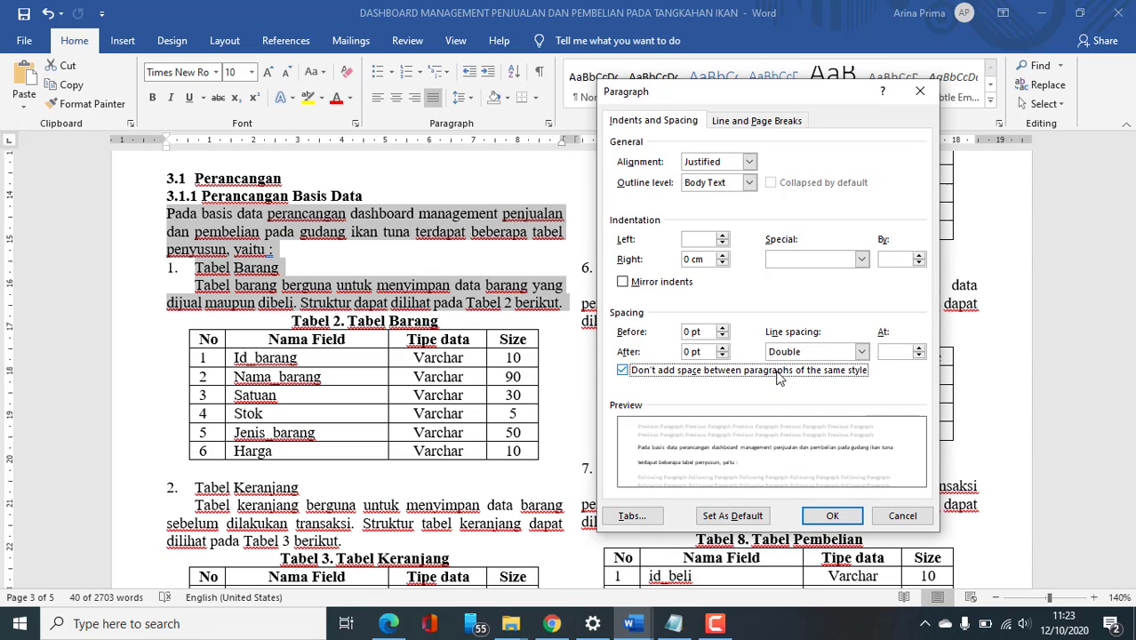
{"action": "left_click", "coordinate": [832, 517]}
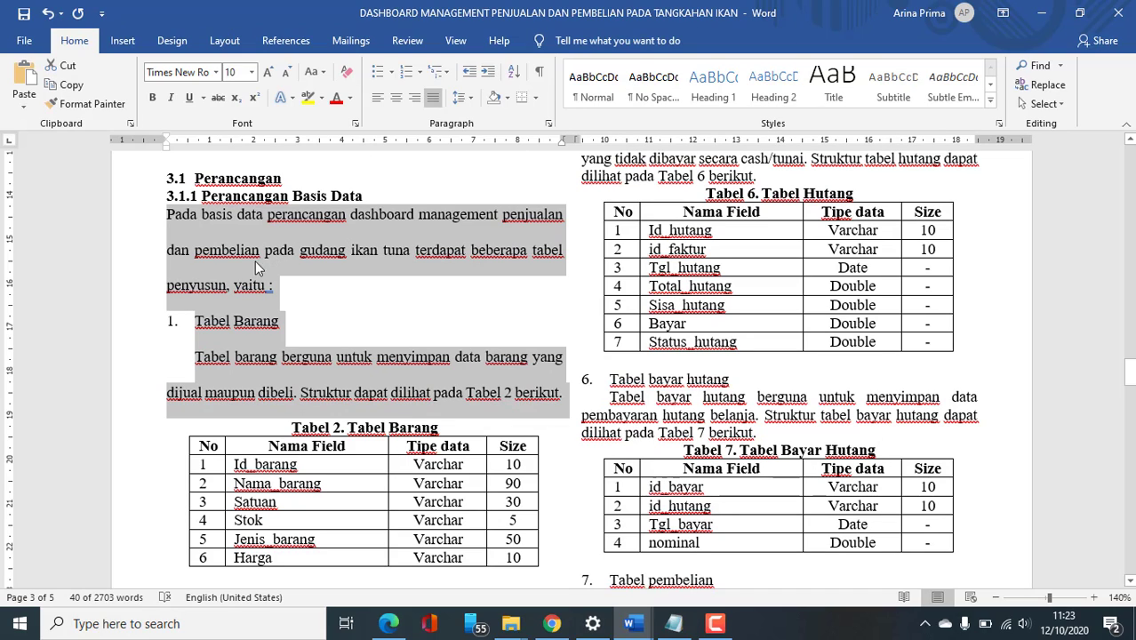
Step: Apply line spacing of 1.0, 1.15 and finally 1.5 to the selected text under 3.1.1
{"action": "left_click", "coordinate": [470, 100]}
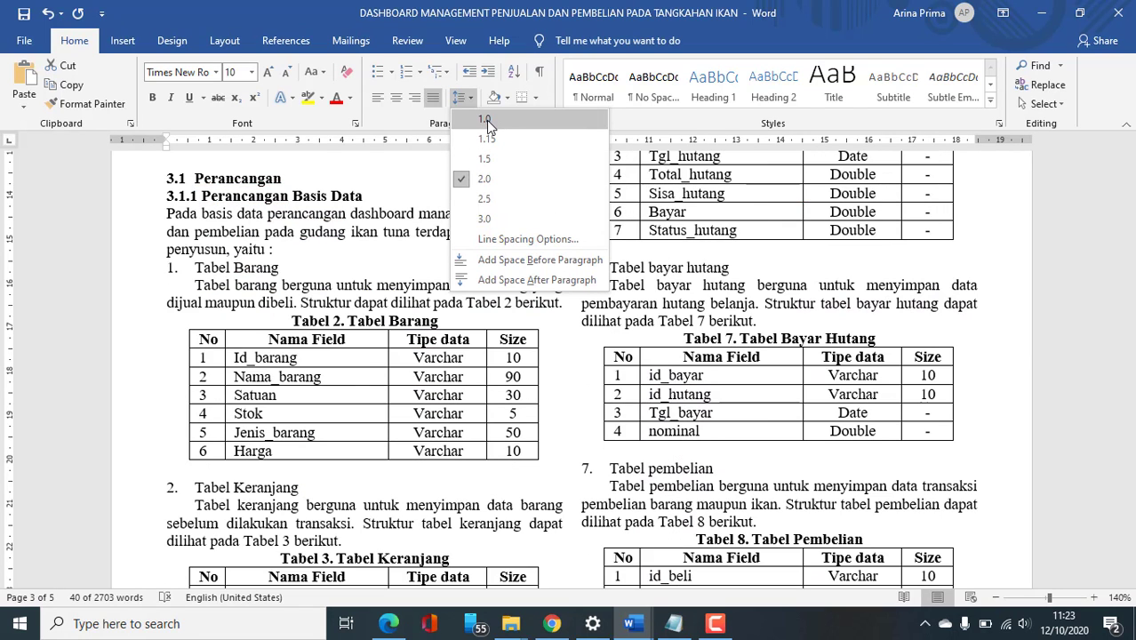
{"action": "left_click", "coordinate": [487, 120]}
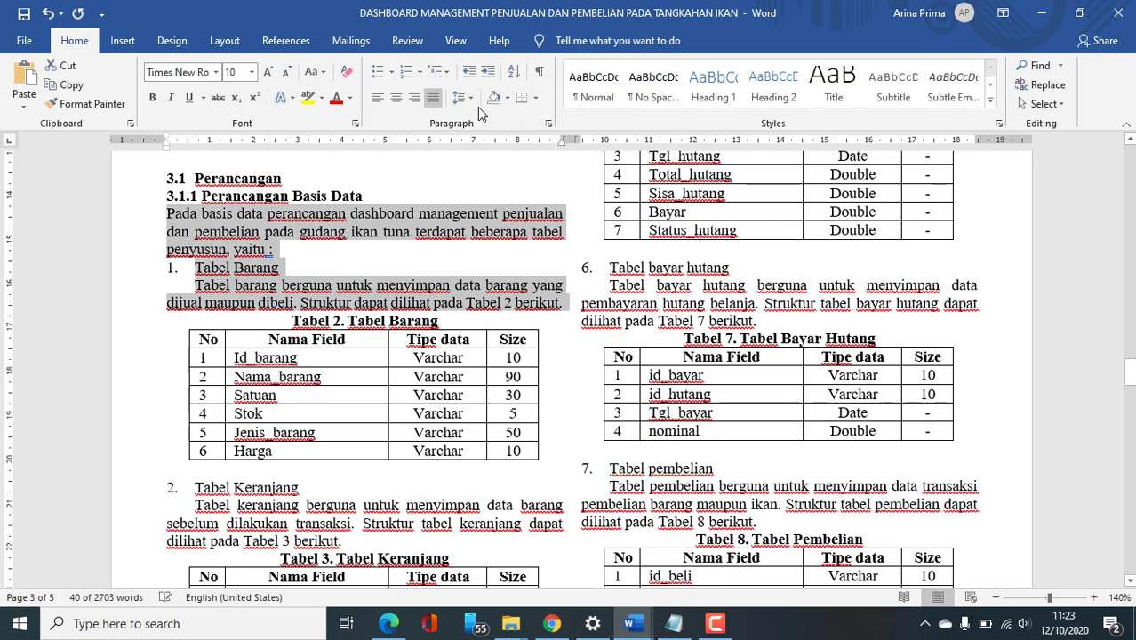
{"action": "left_click", "coordinate": [470, 100]}
{"action": "left_click", "coordinate": [480, 138]}
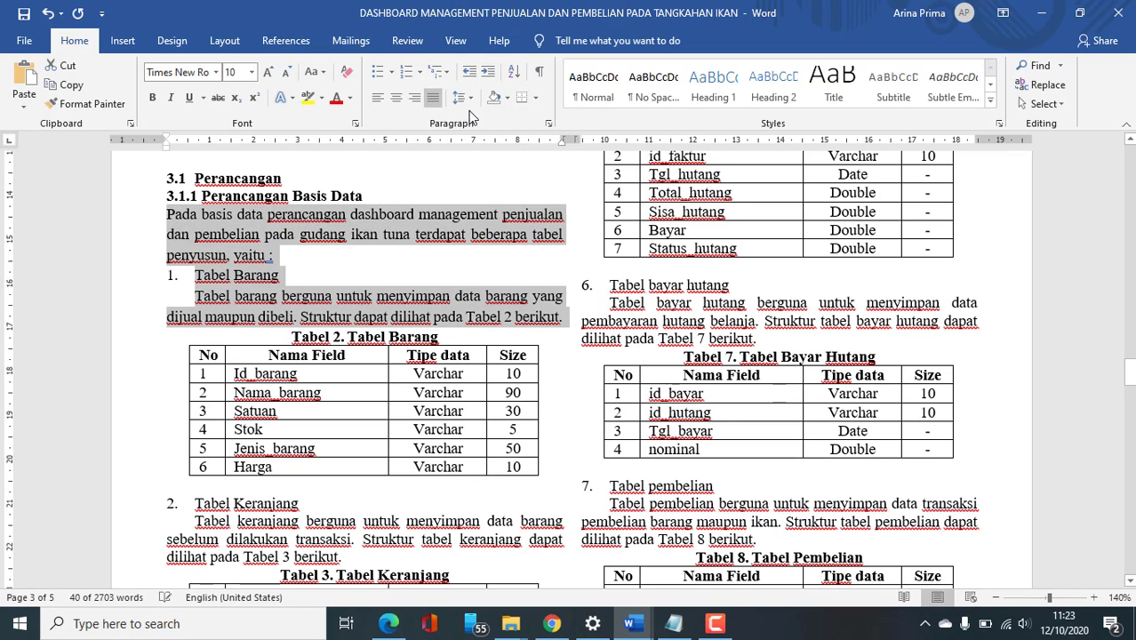
{"action": "left_click", "coordinate": [468, 101]}
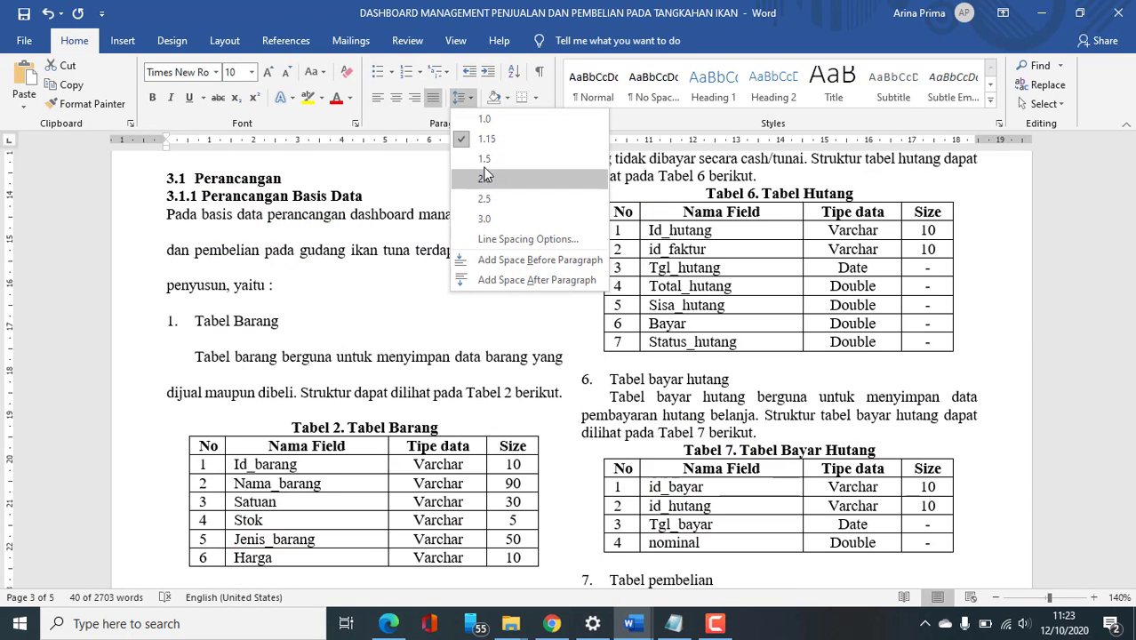
{"action": "left_click", "coordinate": [484, 162]}
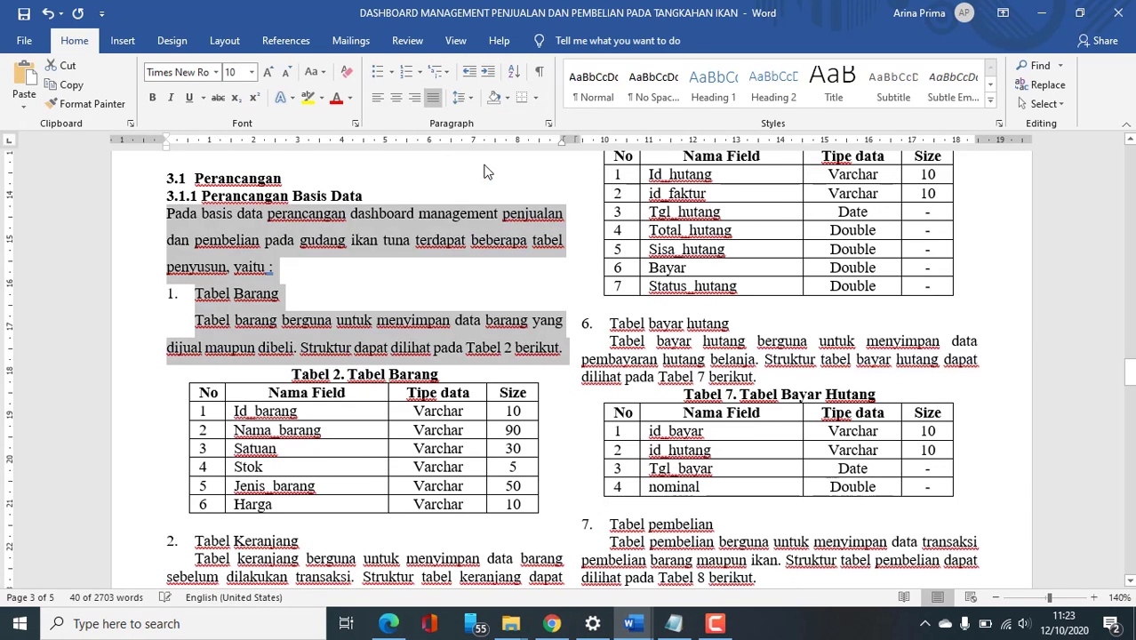
{"action": "left_click", "coordinate": [549, 129]}
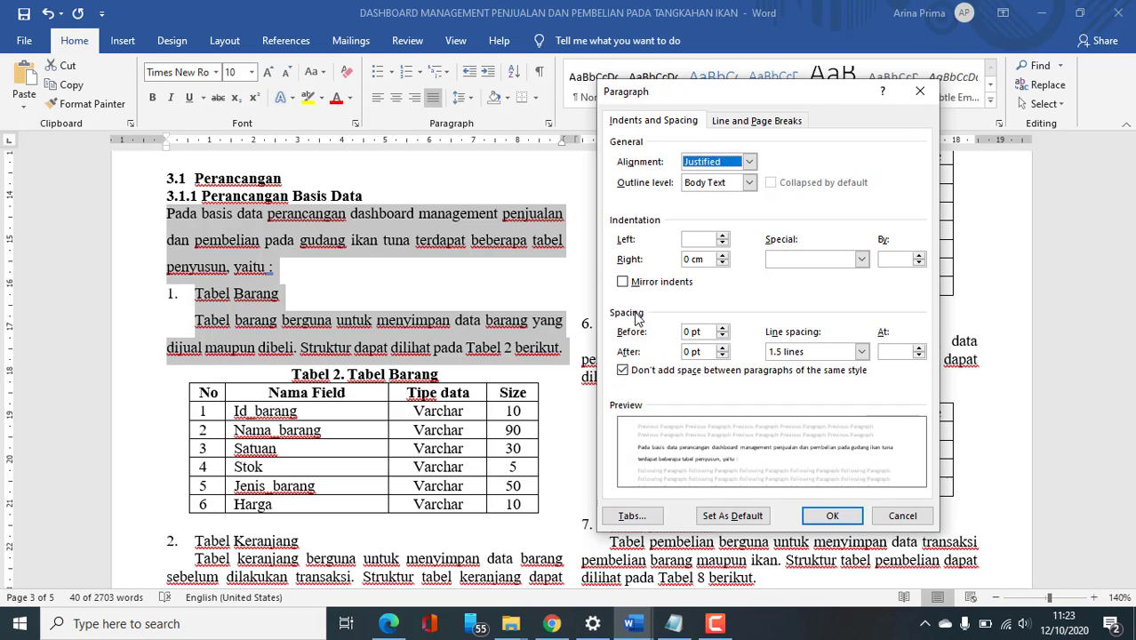
{"action": "left_click", "coordinate": [633, 370]}
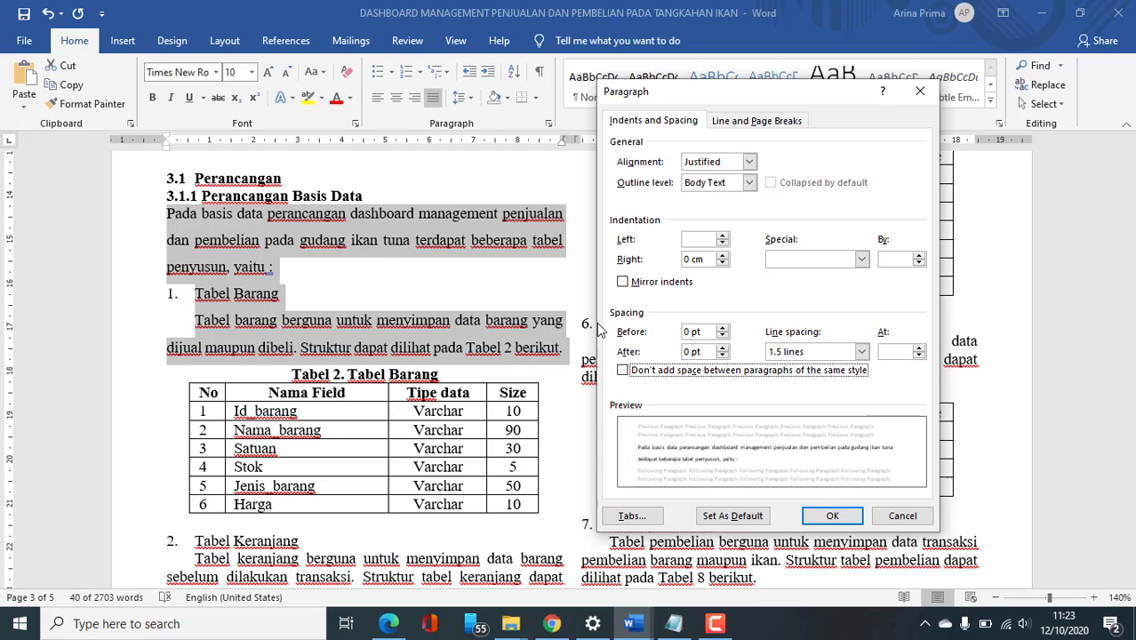
{"action": "left_click", "coordinate": [920, 93]}
Step: For the first two paragraphs under 2.1 Pengertian Dashboard, allow space between same-style paragraphs and set the spacing before to 5 pt
{"action": "scroll", "coordinate": [477, 257], "scroll_direction": "down", "scroll_amount": 4}
{"action": "scroll", "coordinate": [498, 262], "scroll_direction": "up", "scroll_amount": 12}
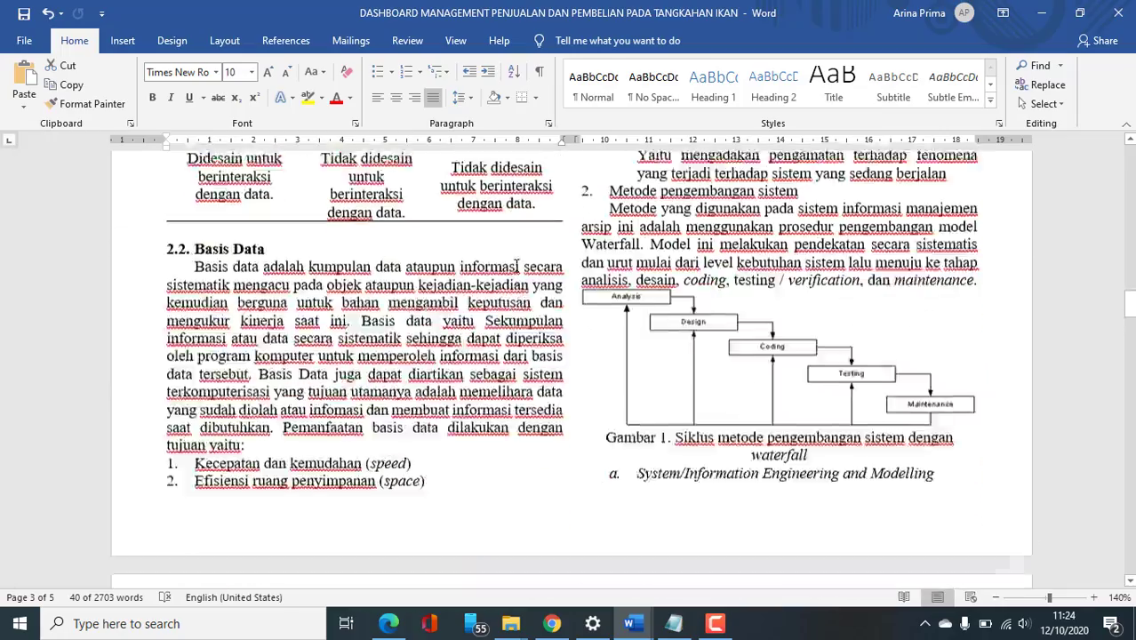
{"action": "scroll", "coordinate": [516, 266], "scroll_direction": "up", "scroll_amount": 20}
{"action": "scroll", "coordinate": [260, 277], "scroll_direction": "down", "scroll_amount": 6}
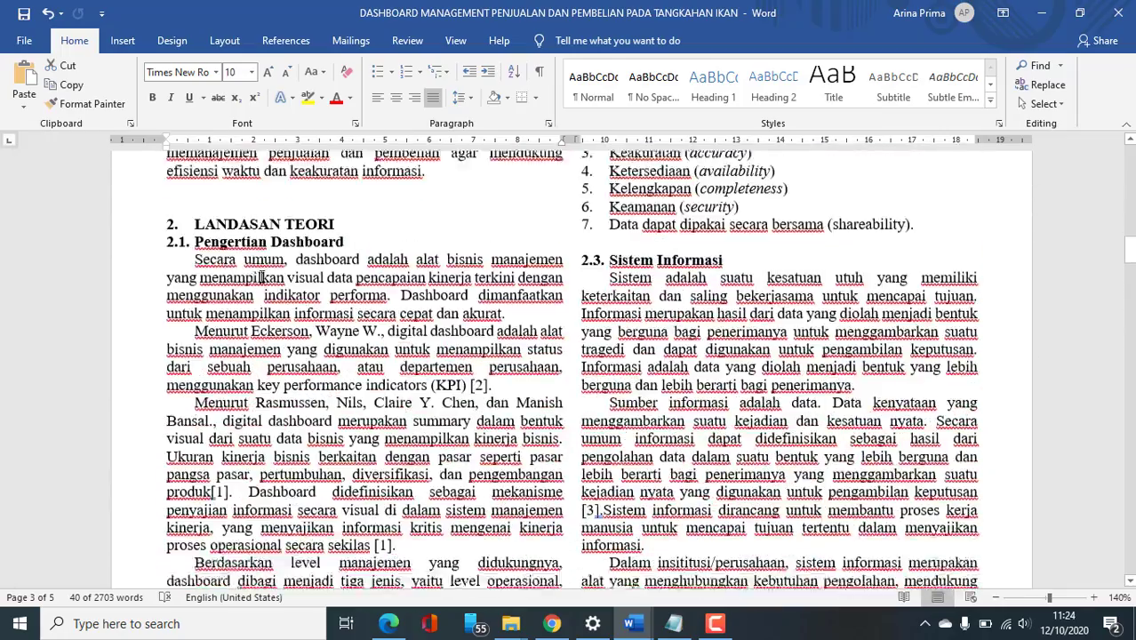
{"action": "scroll", "coordinate": [261, 277], "scroll_direction": "down", "scroll_amount": 2}
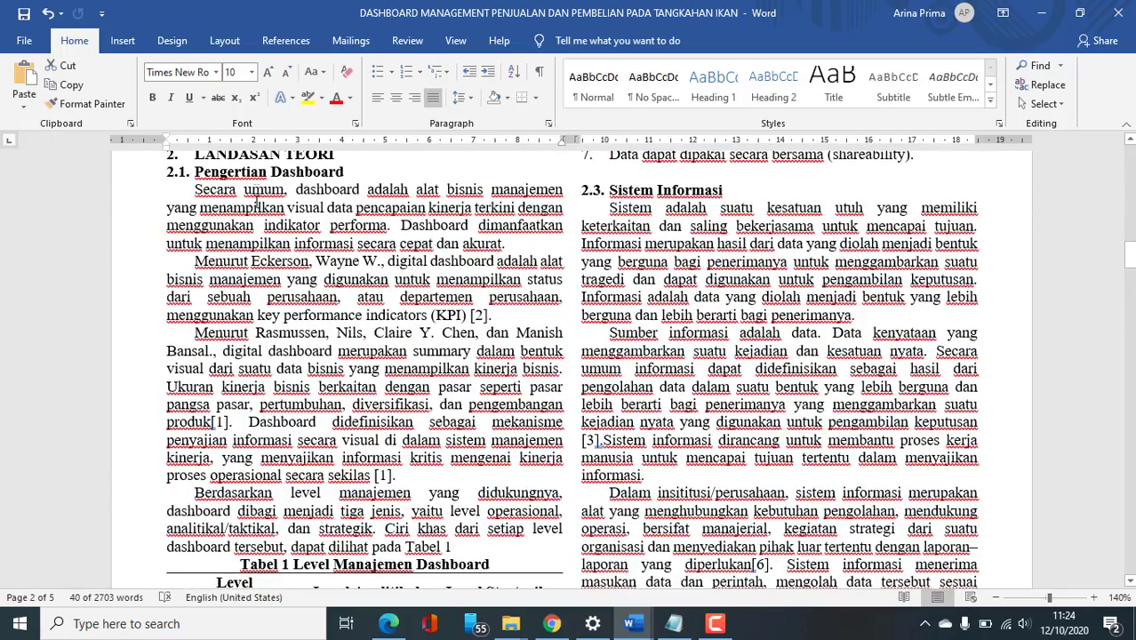
{"action": "left_click_drag", "start_coordinate": [194, 189], "coordinate": [499, 318]}
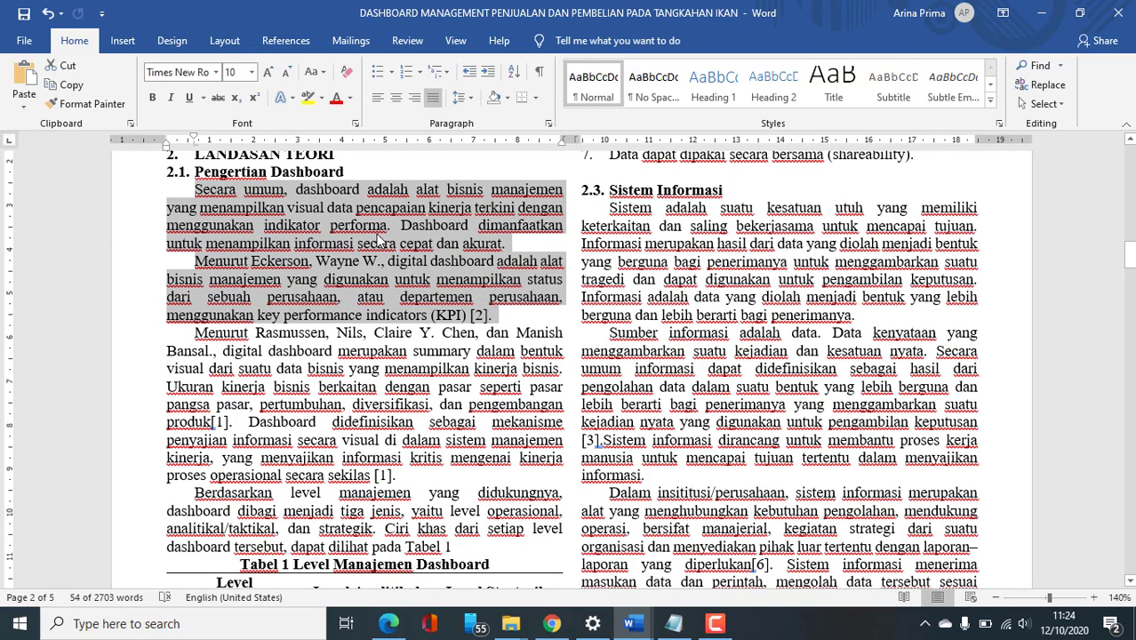
{"action": "left_click", "coordinate": [190, 187]}
{"action": "left_click_drag", "start_coordinate": [190, 187], "coordinate": [522, 318]}
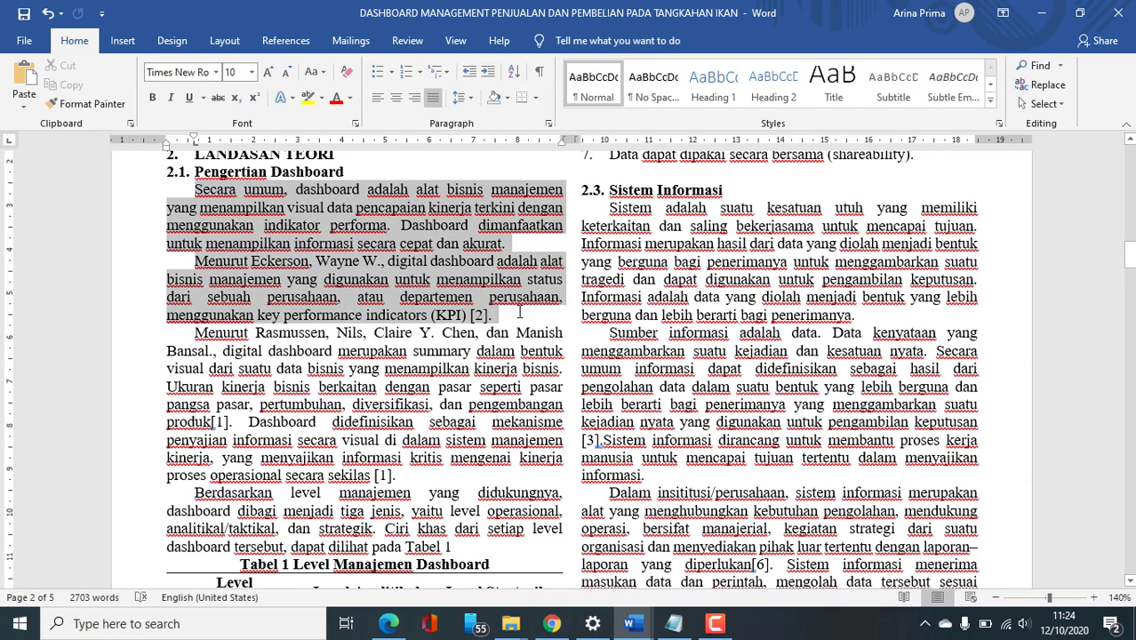
{"action": "left_click", "coordinate": [549, 125]}
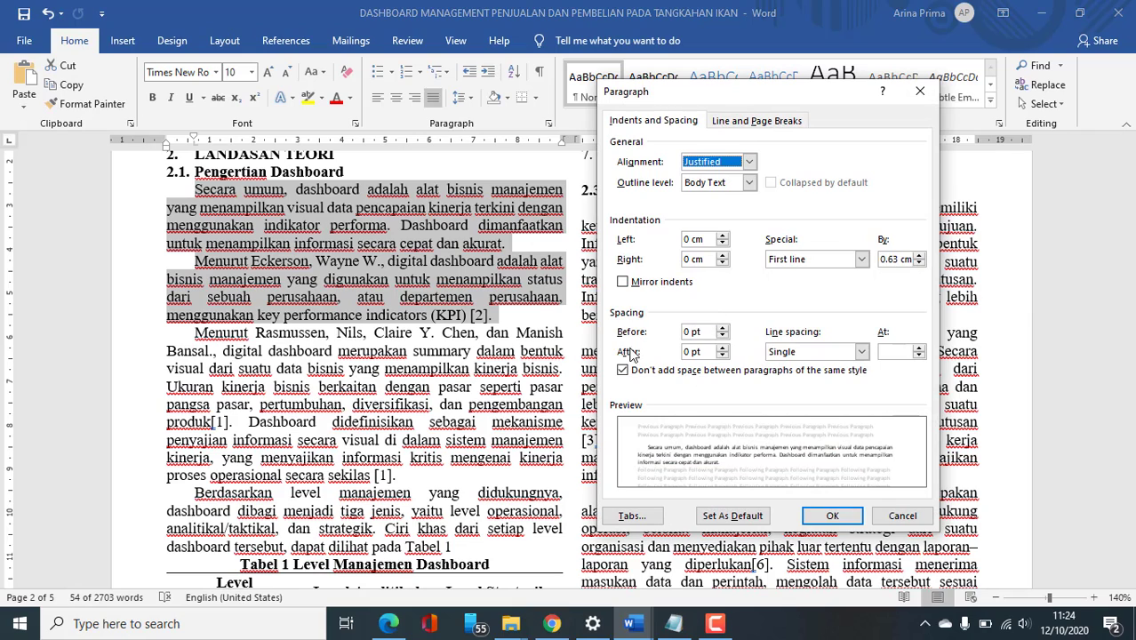
{"action": "left_click", "coordinate": [624, 370]}
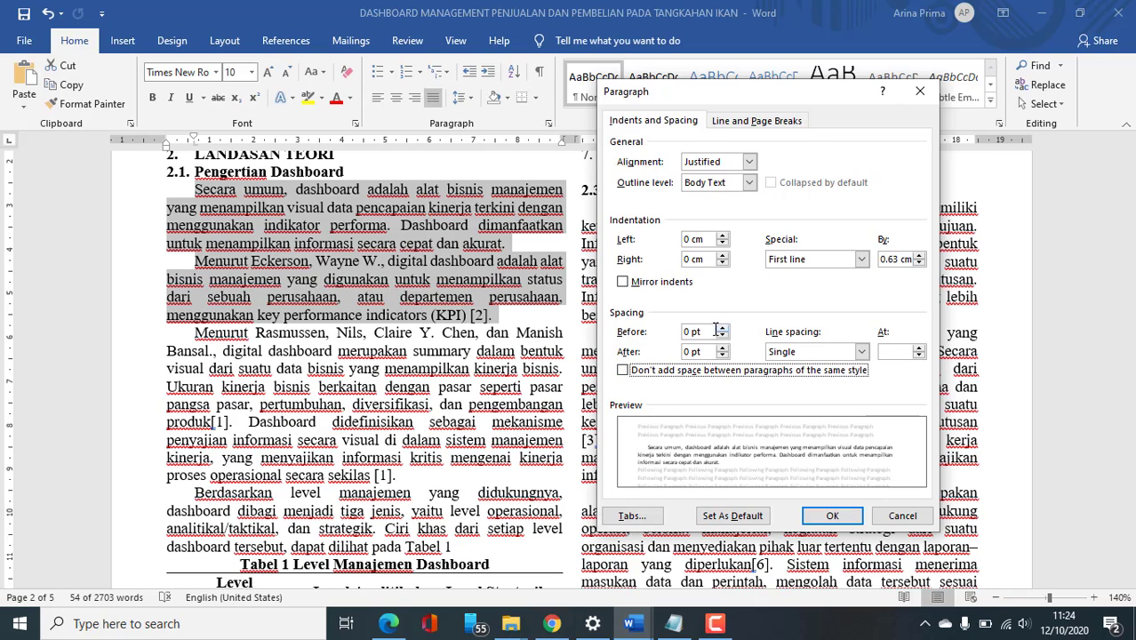
{"action": "left_click", "coordinate": [683, 332]}
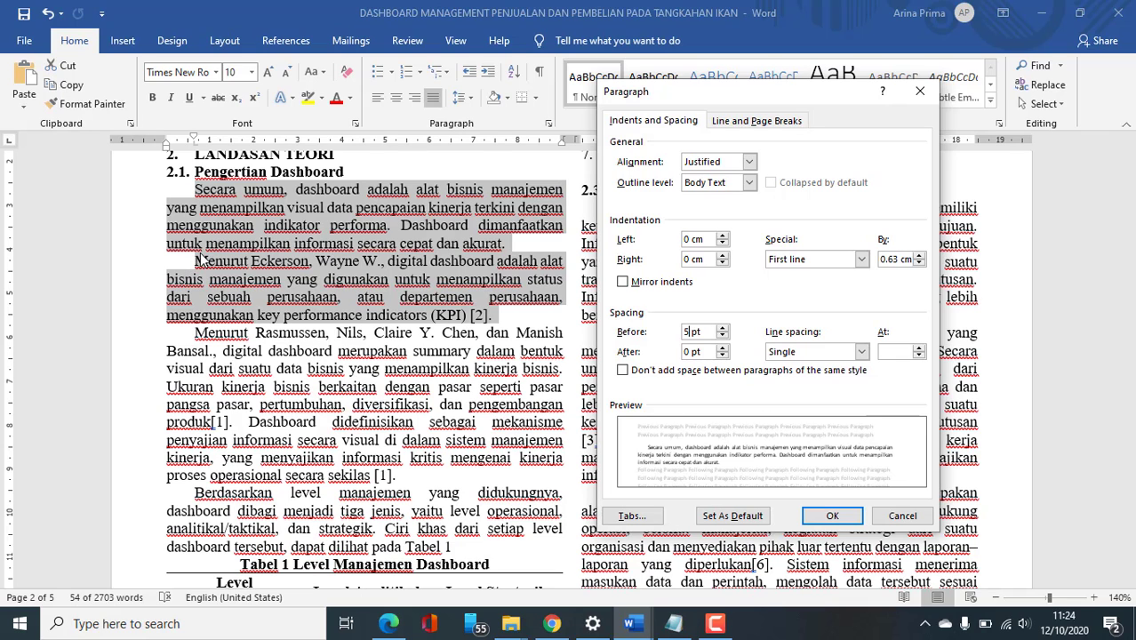
{"action": "left_click", "coordinate": [833, 516]}
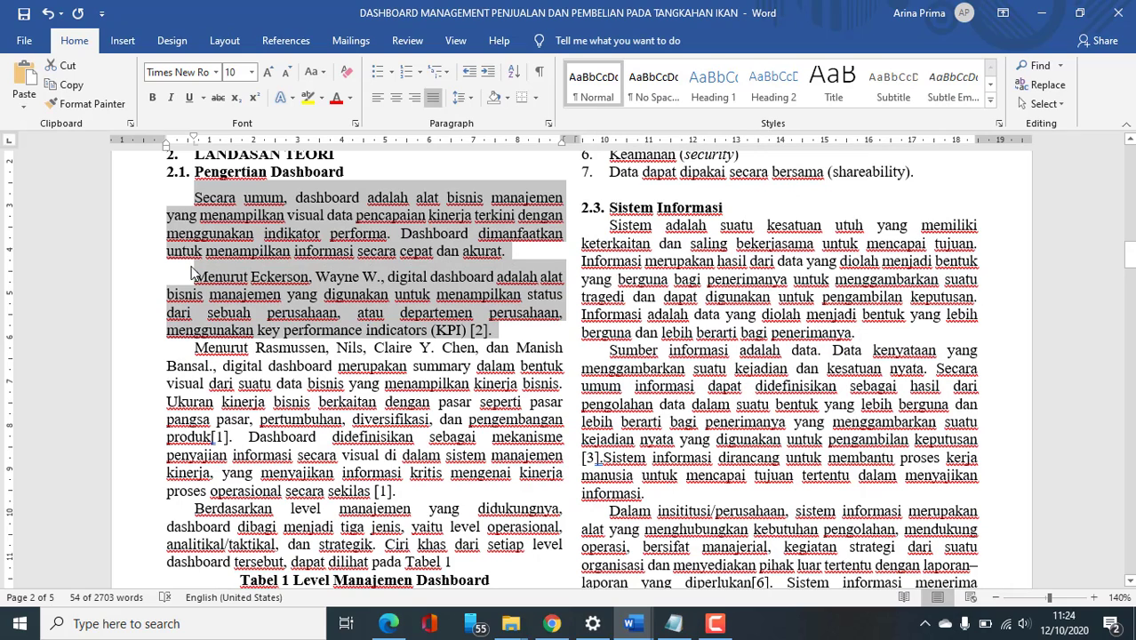
Step: Reselect the first two paragraphs under 2.1 Pengertian Dashboard and increase their spacing after in the Paragraph settings
{"action": "left_click", "coordinate": [196, 276]}
{"action": "left_click_drag", "start_coordinate": [495, 329], "coordinate": [193, 197]}
{"action": "left_click", "coordinate": [549, 124]}
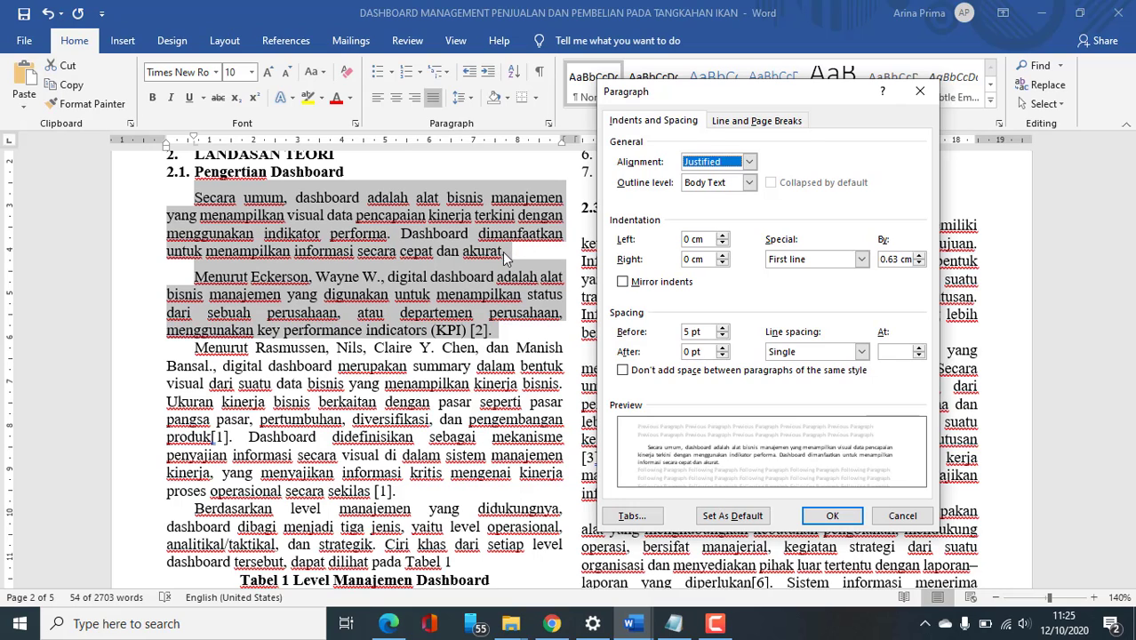
{"action": "left_click", "coordinate": [692, 352]}
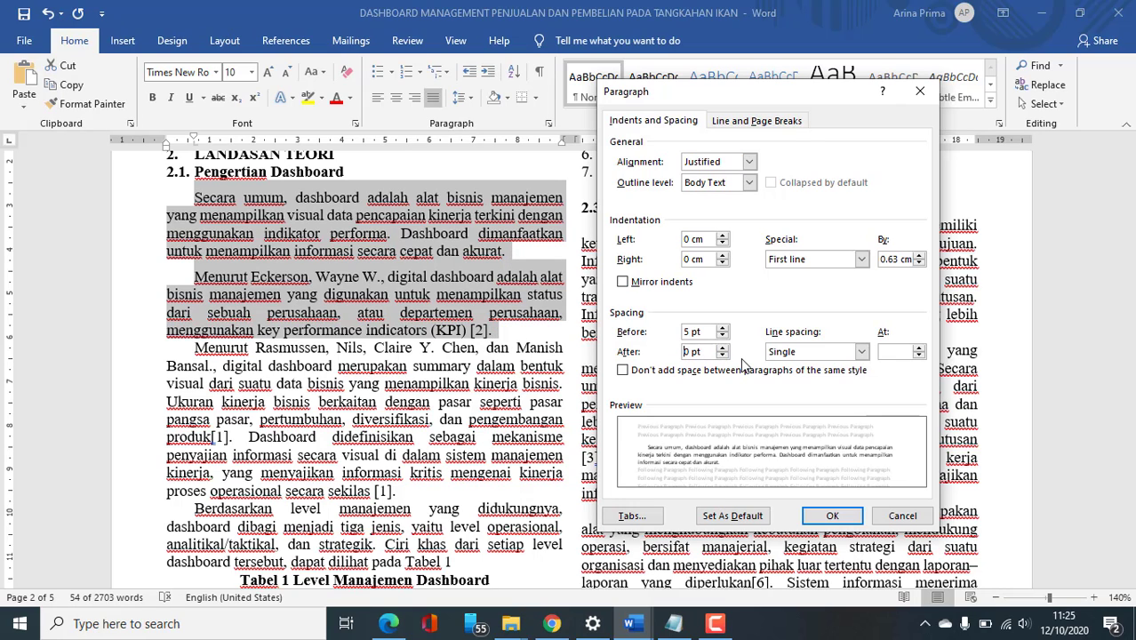
{"action": "left_click", "coordinate": [832, 517]}
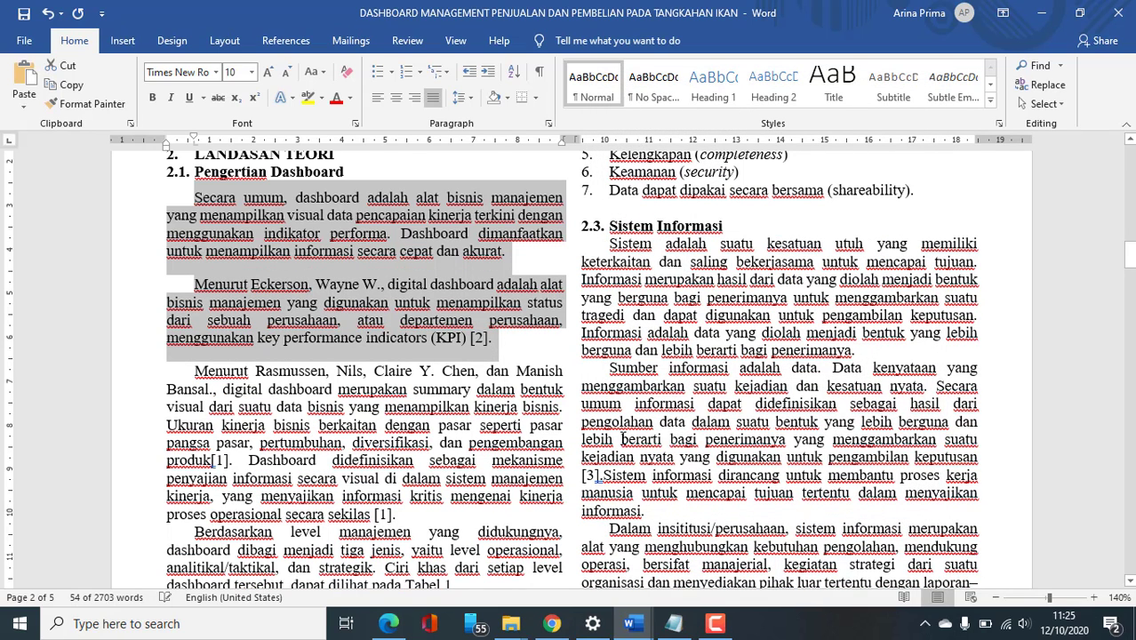
{"action": "left_click", "coordinate": [206, 279]}
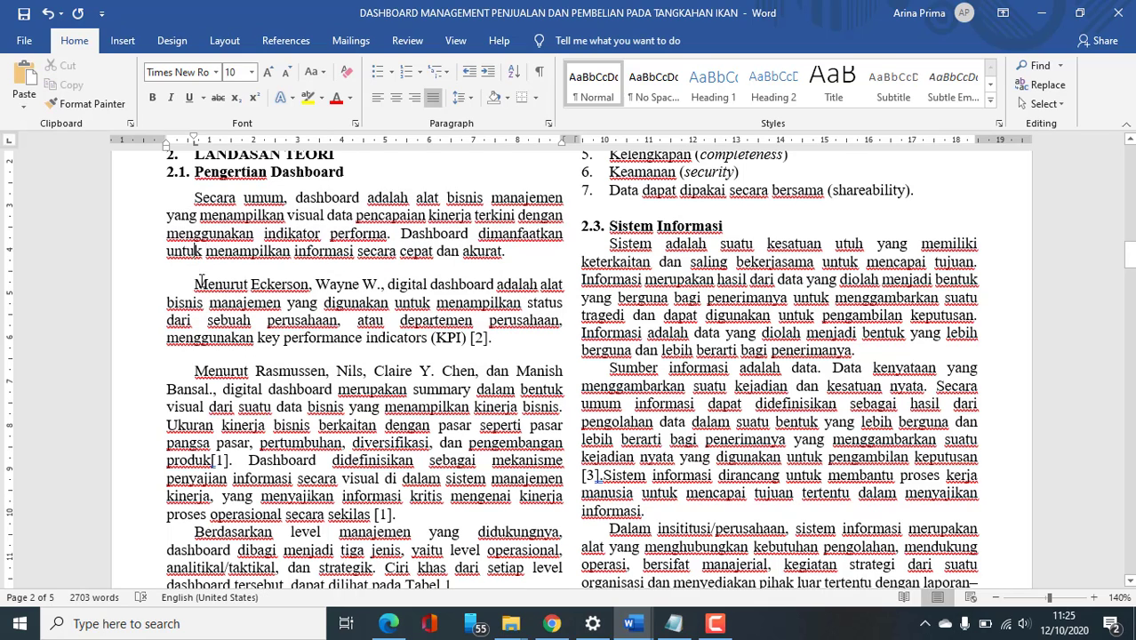
{"action": "left_click_drag", "start_coordinate": [201, 271], "coordinate": [180, 199]}
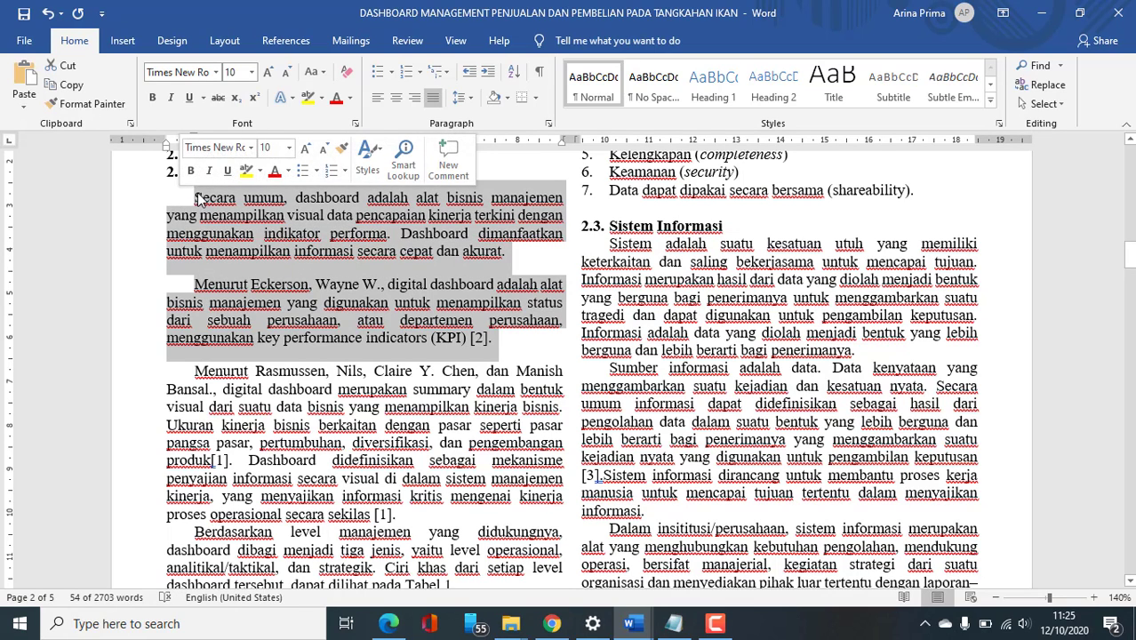
{"action": "left_click", "coordinate": [196, 199]}
{"action": "left_click_drag", "start_coordinate": [194, 196], "coordinate": [503, 354]}
{"action": "left_click", "coordinate": [386, 234]}
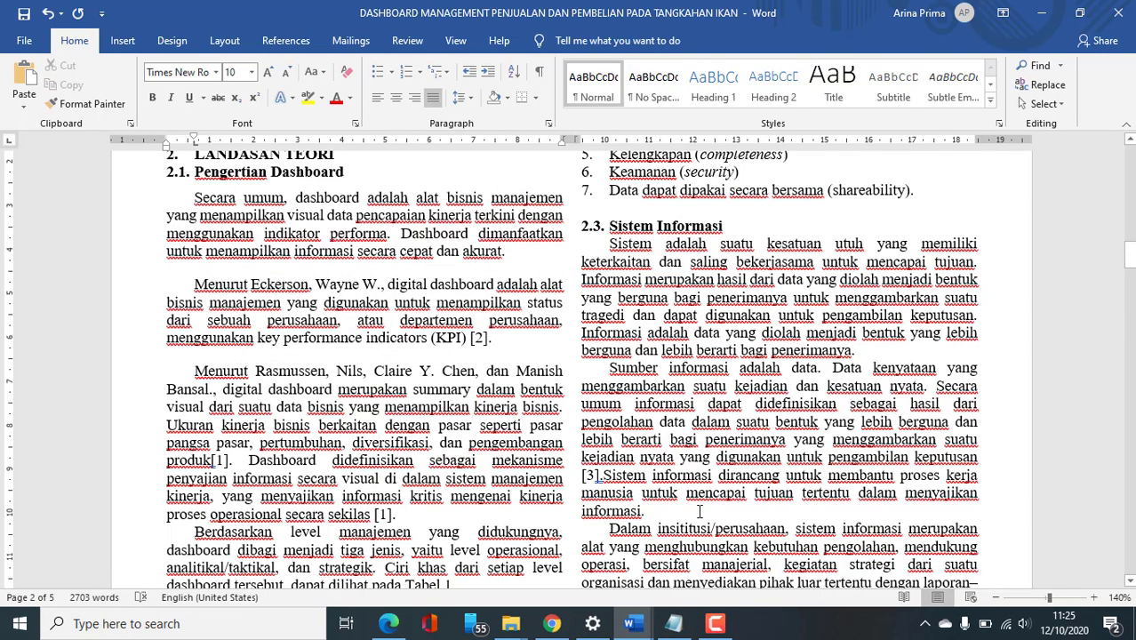
Step: Switch to the Notepad topic list, highlight the "List" topic, and clear the highlight
{"action": "left_click", "coordinate": [671, 629]}
{"action": "left_click_drag", "start_coordinate": [757, 363], "coordinate": [656, 382]}
{"action": "left_click", "coordinate": [759, 380]}
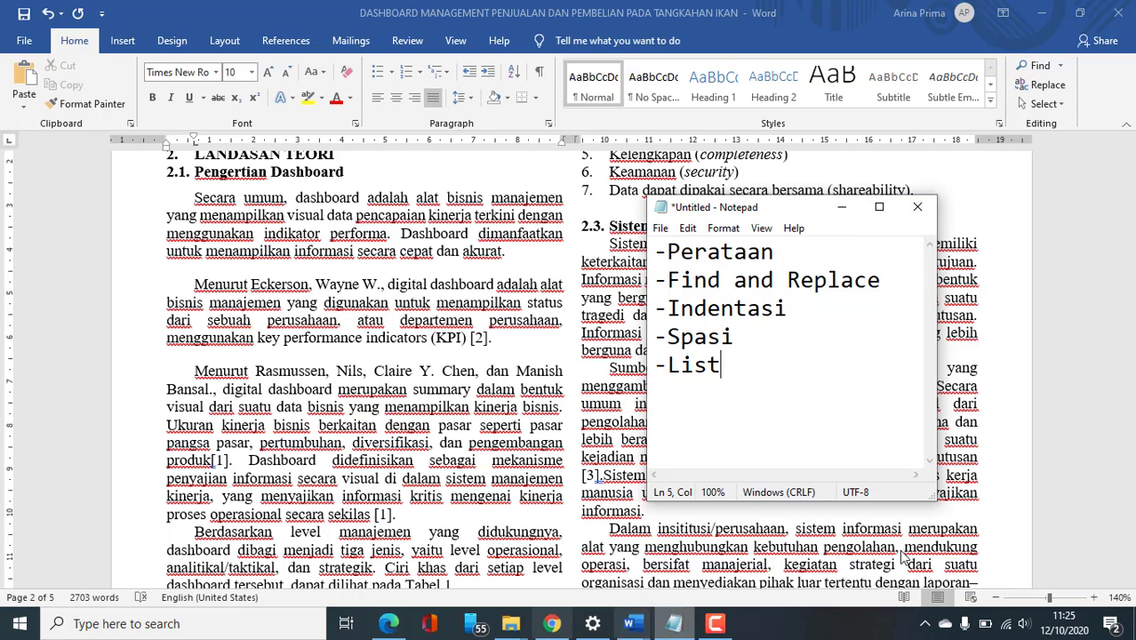
{"action": "left_click", "coordinate": [715, 623]}
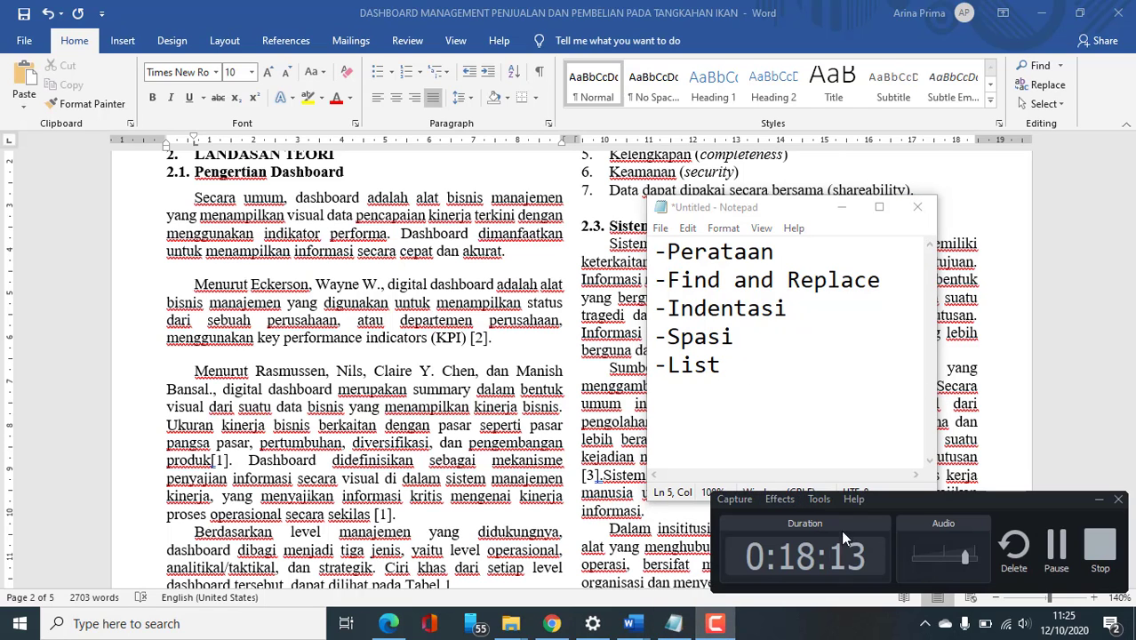
{"action": "left_click", "coordinate": [1054, 544]}
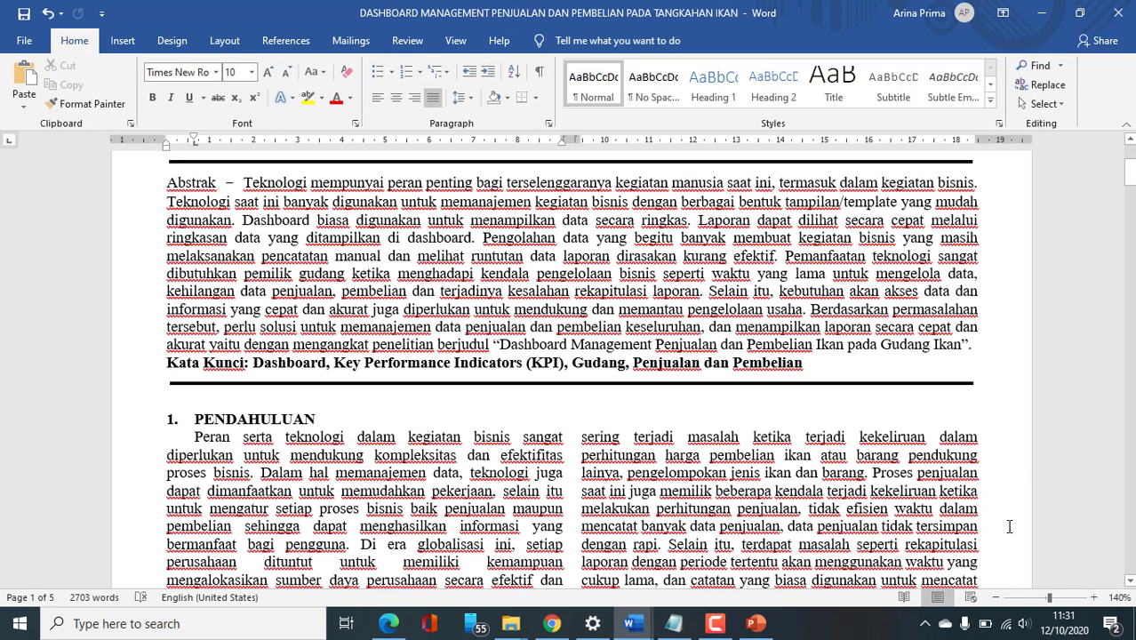
Step: Bring up the Notepad topic list, return to the Word document, and view the available numbering formats
{"action": "mouse_move", "coordinate": [673, 632]}
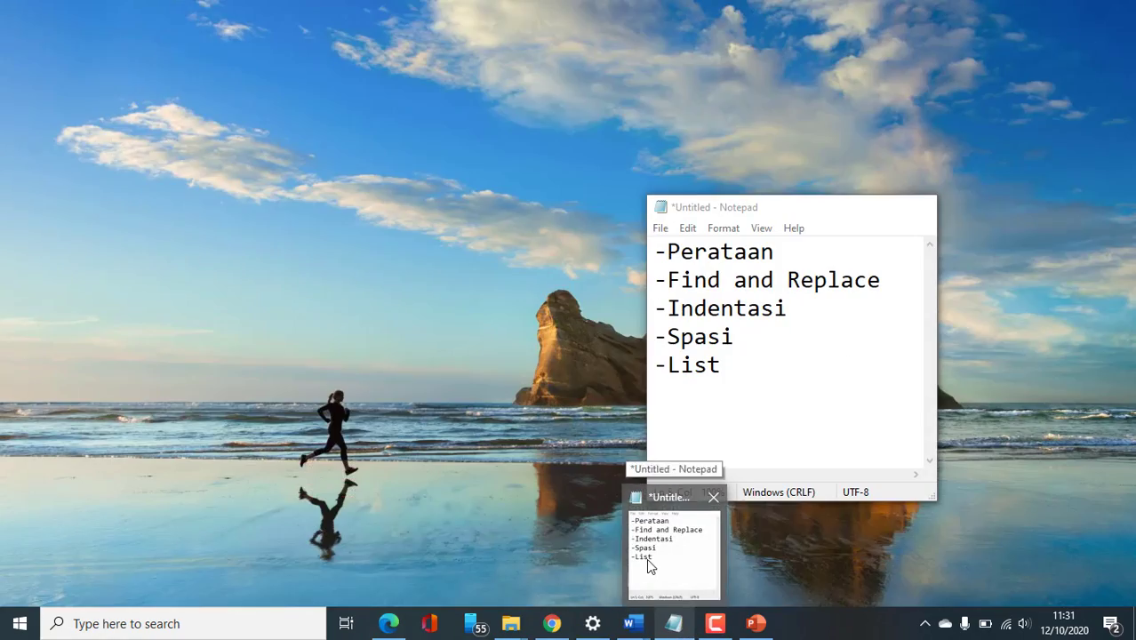
{"action": "left_click", "coordinate": [646, 559]}
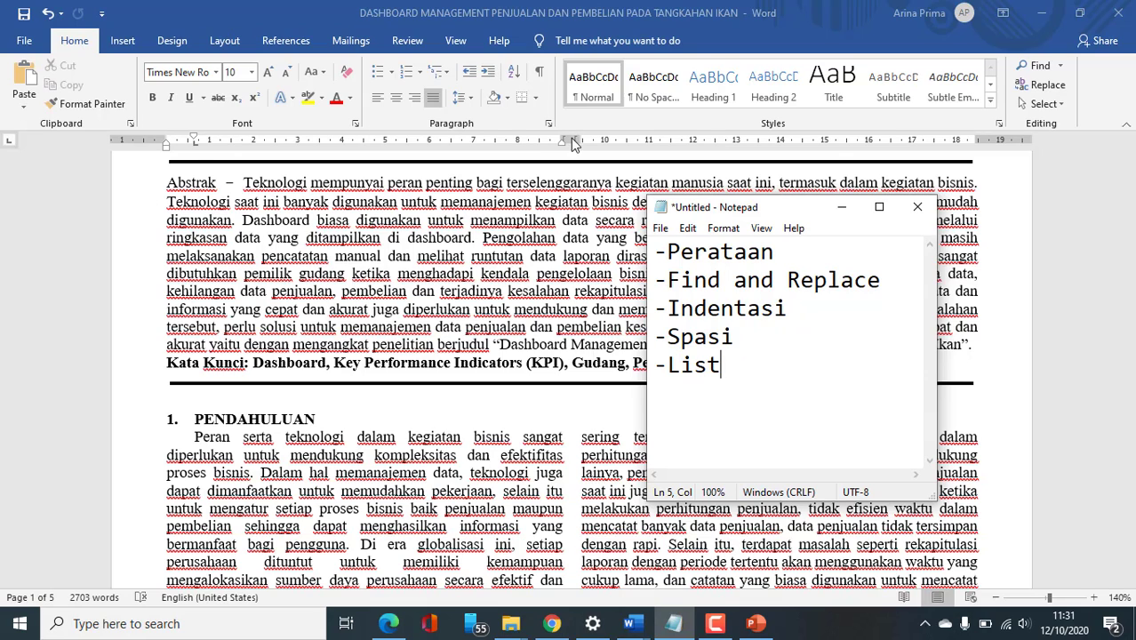
{"action": "left_click", "coordinate": [423, 82]}
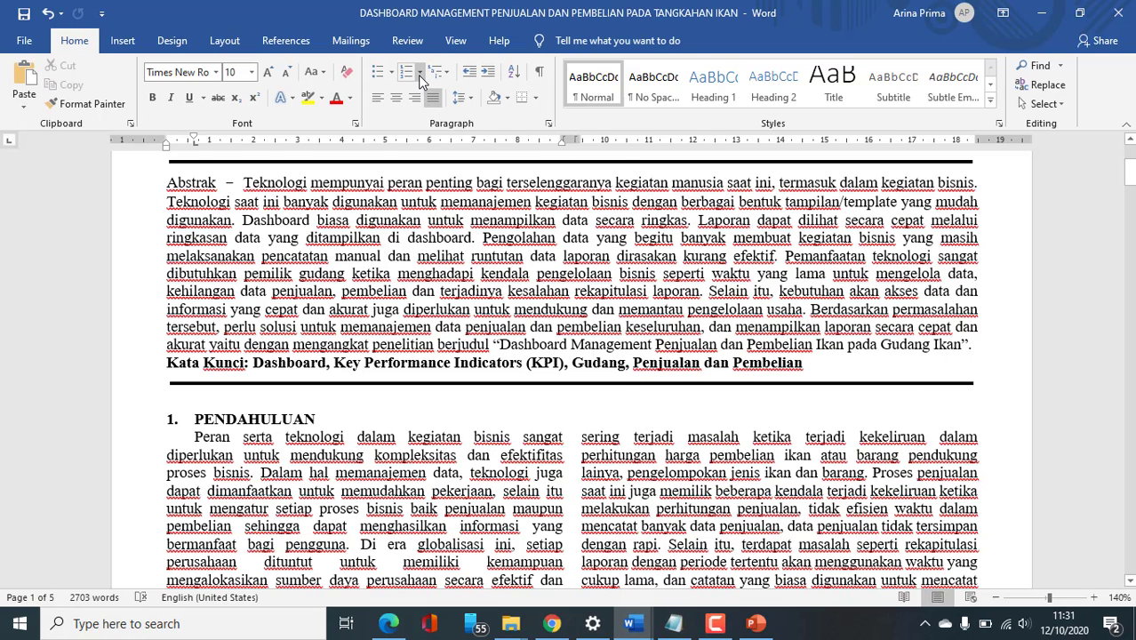
{"action": "left_click", "coordinate": [418, 72]}
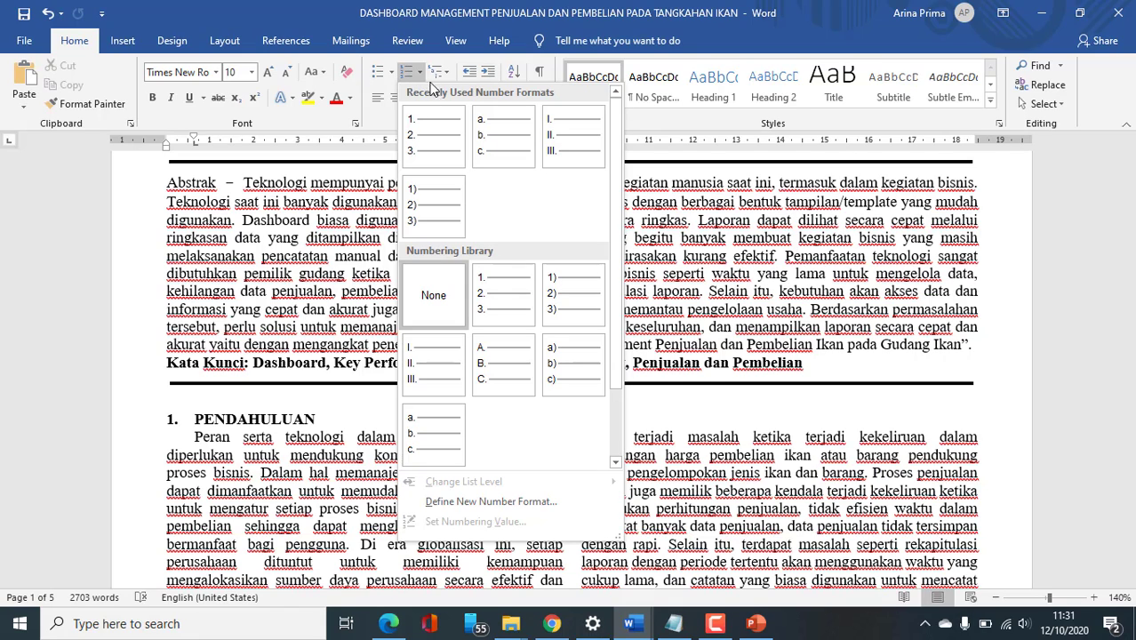
{"action": "left_click", "coordinate": [409, 75]}
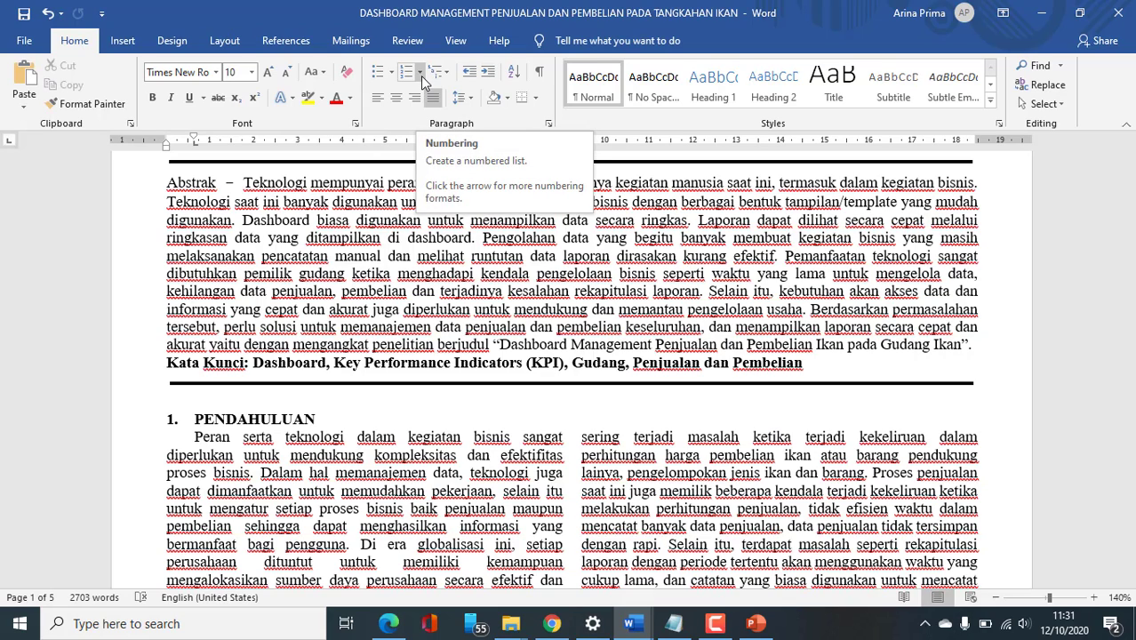
Step: View the available numbering formats and the bullet library without applying any of them to the article
{"action": "left_click", "coordinate": [421, 73]}
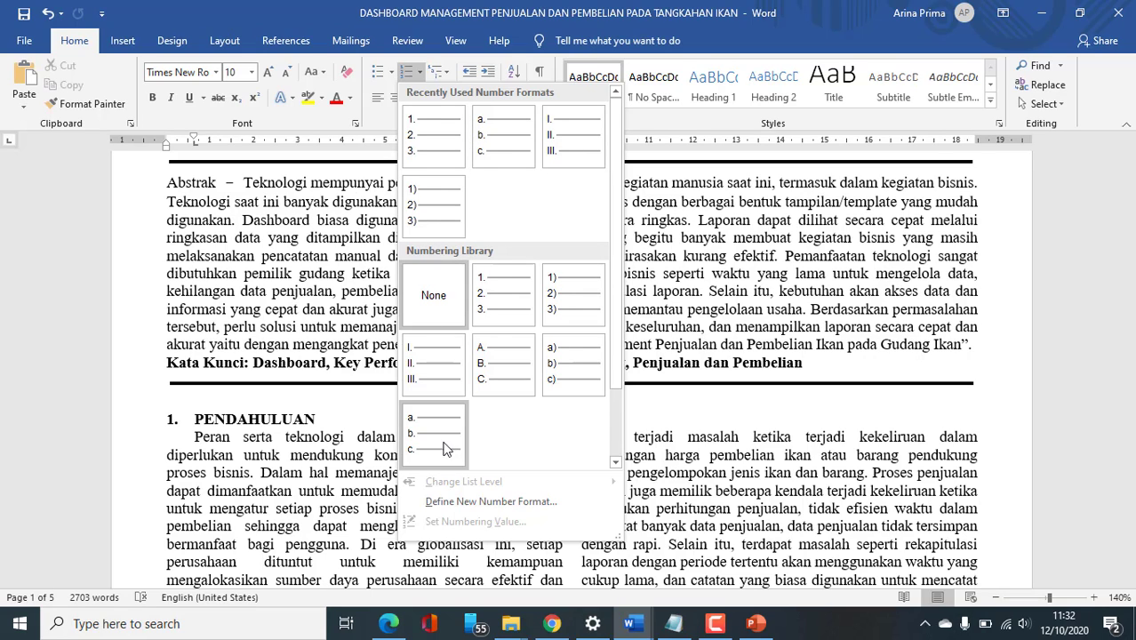
{"action": "left_click", "coordinate": [372, 145]}
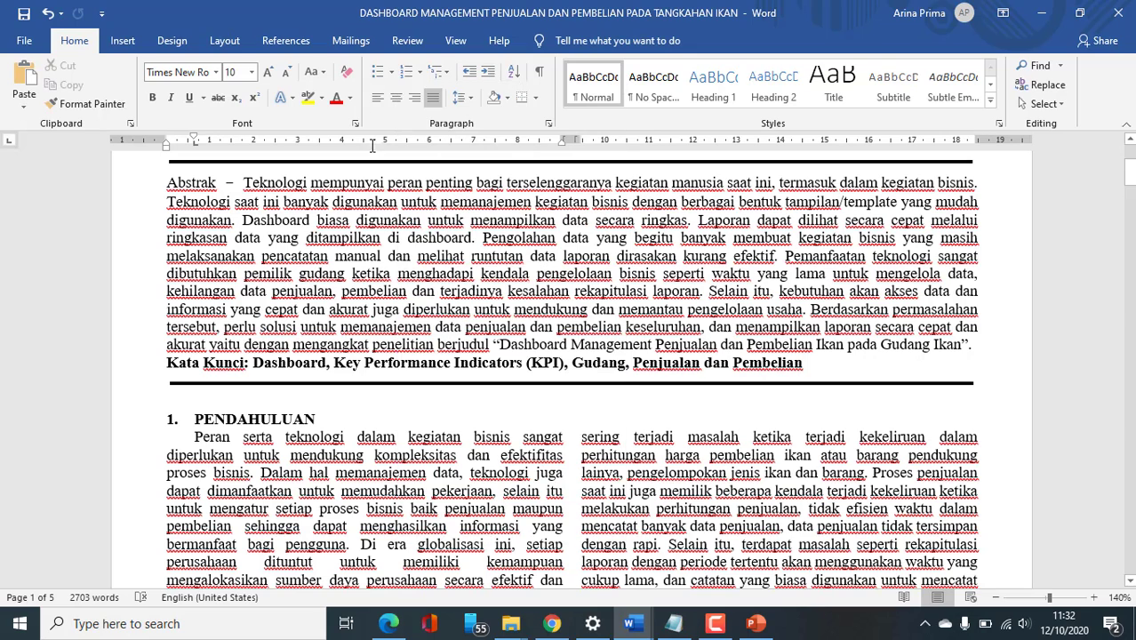
{"action": "left_click", "coordinate": [419, 73]}
{"action": "left_click", "coordinate": [419, 75]}
{"action": "scroll", "coordinate": [835, 325], "scroll_direction": "down", "scroll_amount": 1}
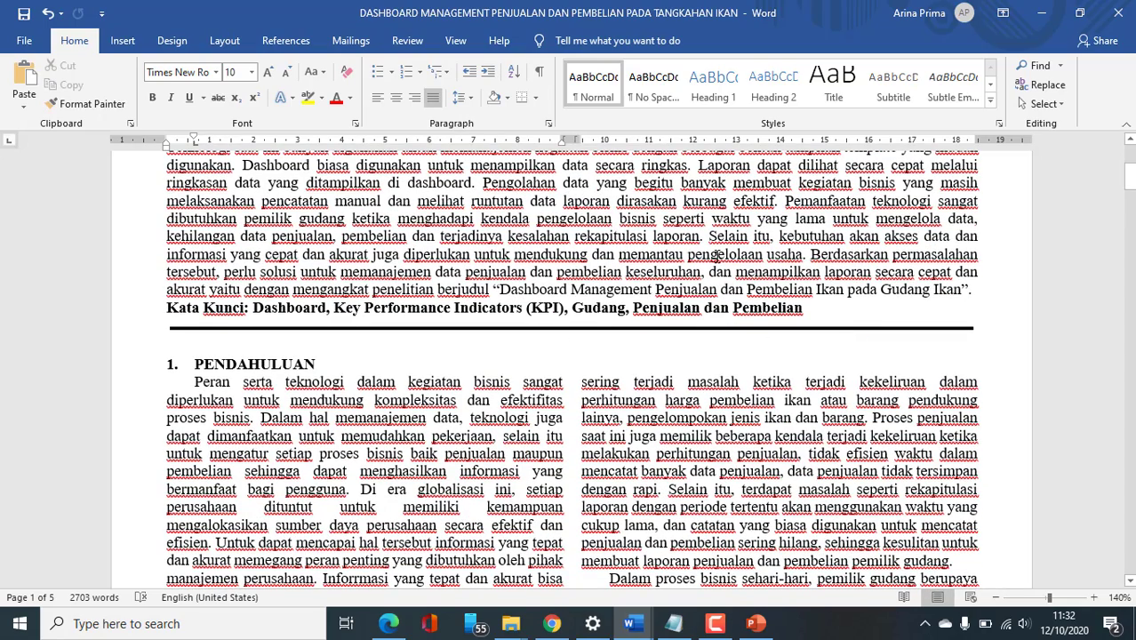
{"action": "left_click", "coordinate": [392, 73]}
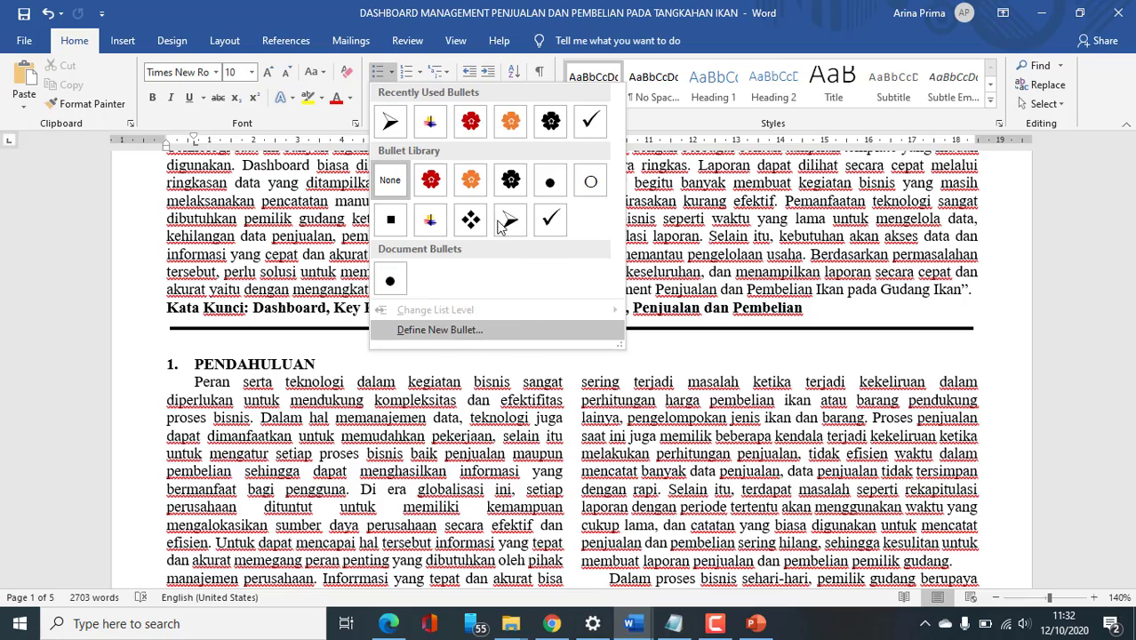
{"action": "left_click", "coordinate": [691, 183]}
Step: Switch to the Document2 Word window and look over the numbered list under "Jenis- Jenis Aplikasi Sistem Komputer"
{"action": "scroll", "coordinate": [613, 259], "scroll_direction": "down", "scroll_amount": 15}
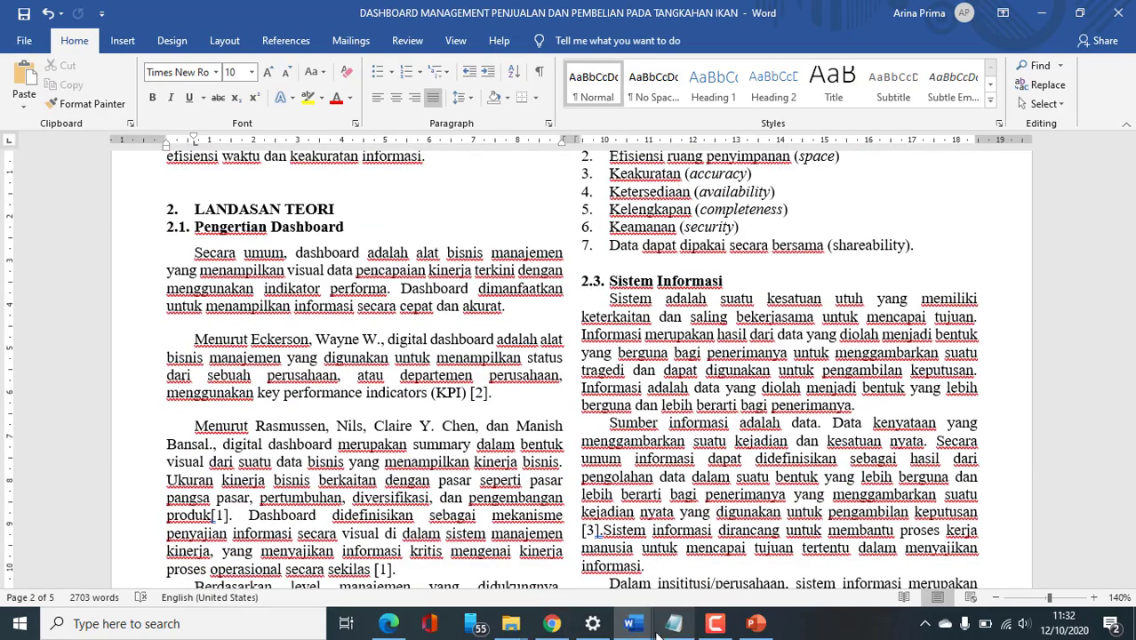
{"action": "mouse_move", "coordinate": [631, 622]}
{"action": "left_click", "coordinate": [724, 562]}
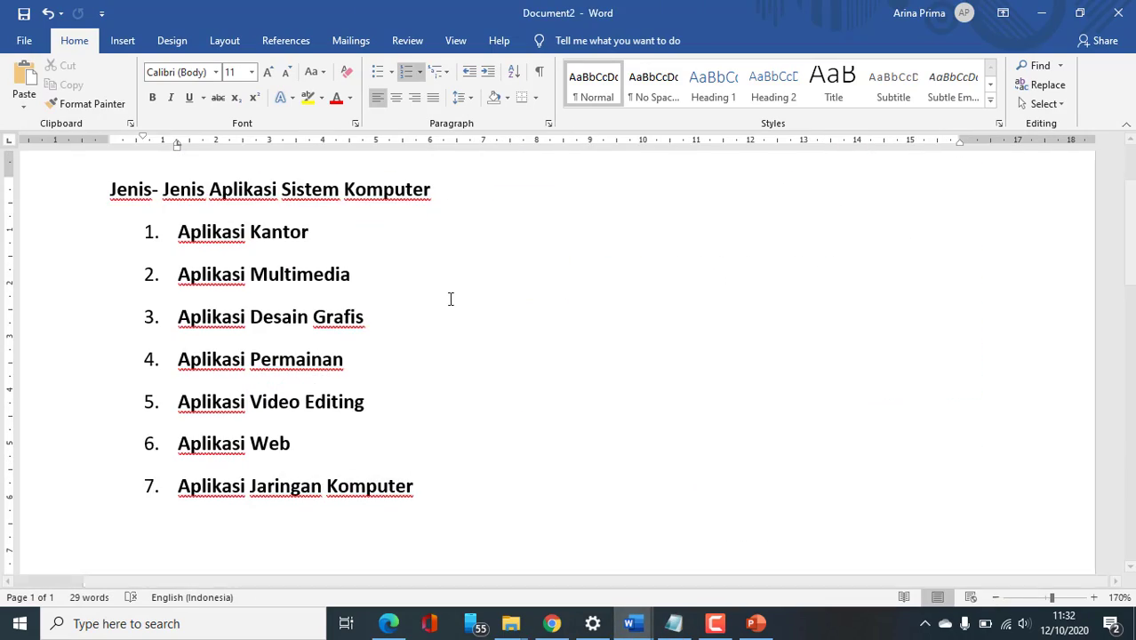
{"action": "scroll", "coordinate": [523, 280], "scroll_direction": "up", "scroll_amount": 2}
{"action": "left_click", "coordinate": [418, 271]}
{"action": "scroll", "coordinate": [286, 254], "scroll_direction": "up", "scroll_amount": 1}
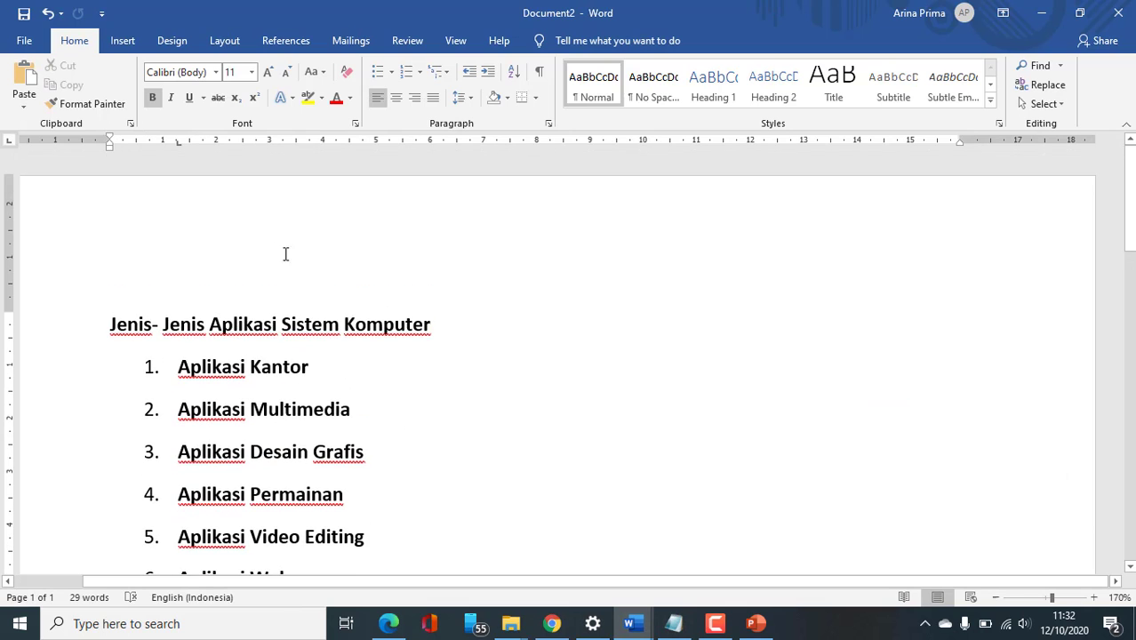
{"action": "scroll", "coordinate": [373, 356], "scroll_direction": "down", "scroll_amount": 4}
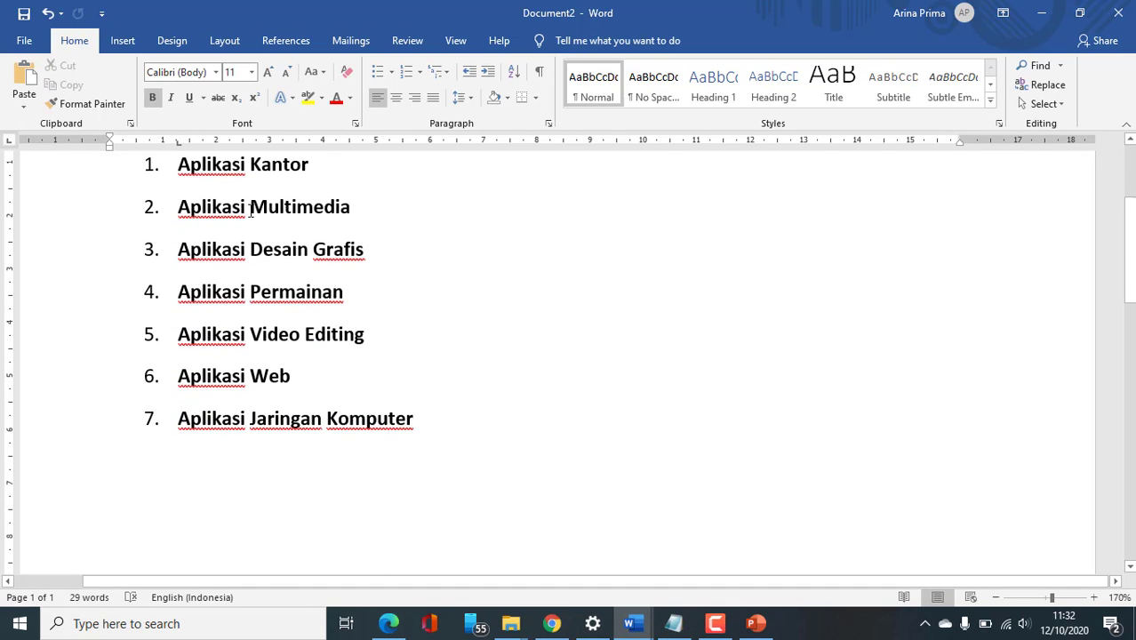
{"action": "scroll", "coordinate": [188, 306], "scroll_direction": "up", "scroll_amount": 4}
{"action": "scroll", "coordinate": [187, 306], "scroll_direction": "down", "scroll_amount": 3}
{"action": "left_click", "coordinate": [200, 231]}
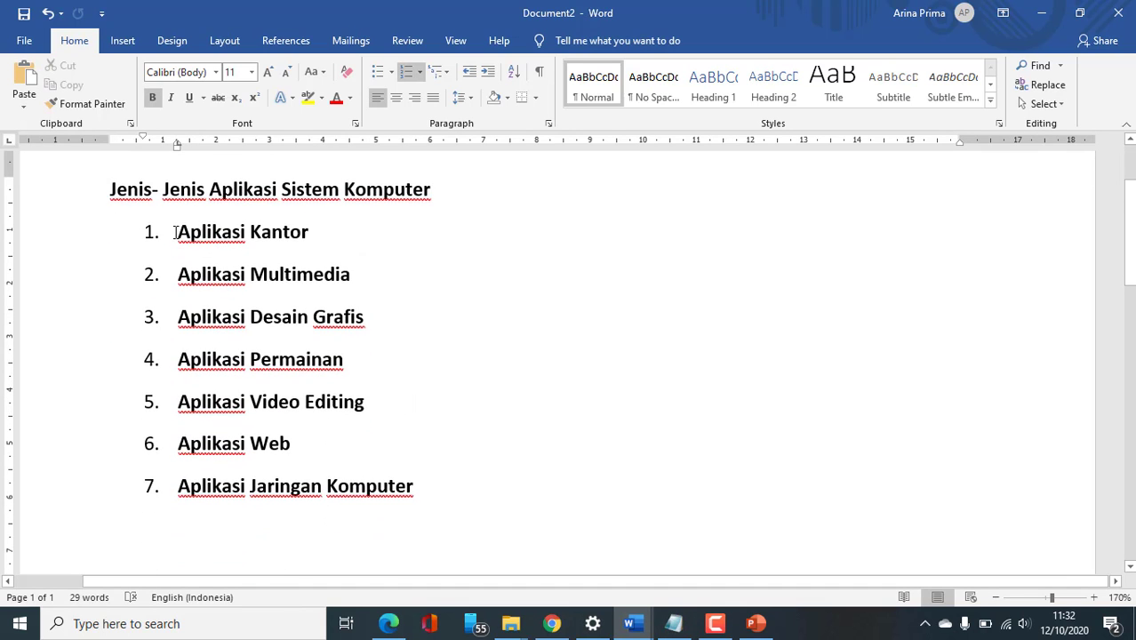
Step: Select all seven application items, from Aplikasi Kantor to Aplikasi Jaringan Komputer, and remove their automatic numbering
{"action": "left_click_drag", "start_coordinate": [175, 232], "coordinate": [449, 497]}
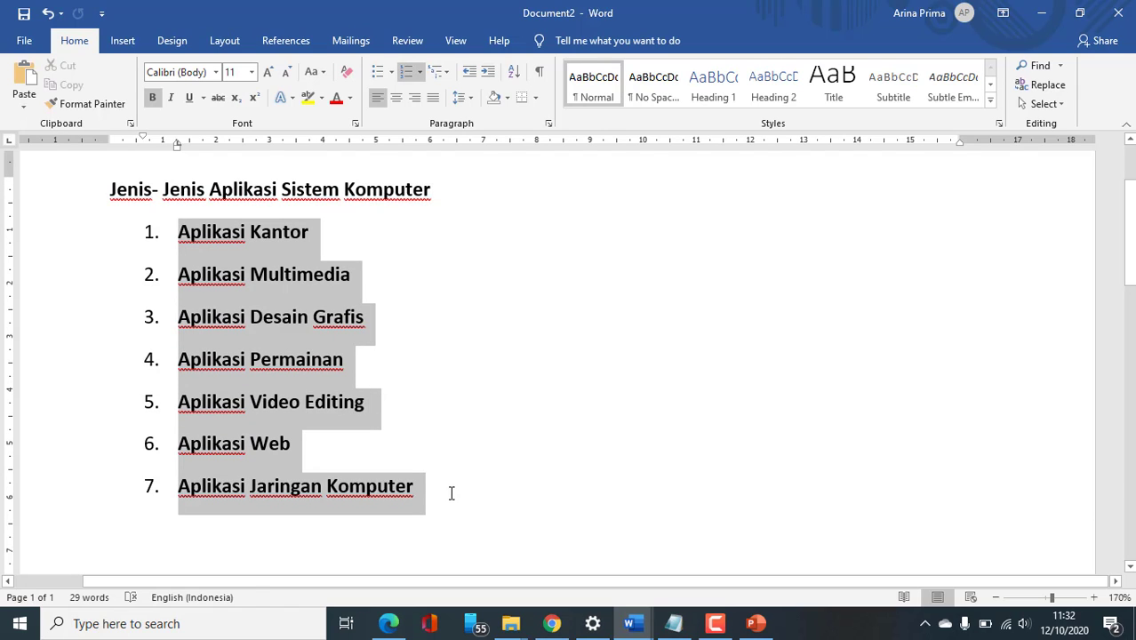
{"action": "left_click", "coordinate": [361, 246]}
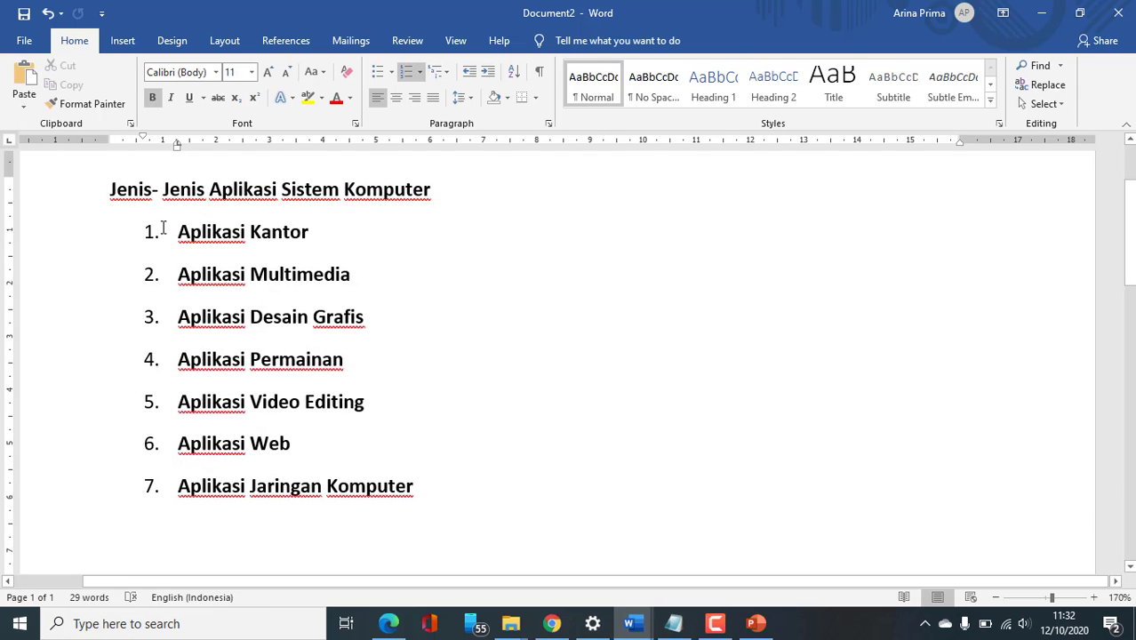
{"action": "left_click_drag", "start_coordinate": [162, 227], "coordinate": [454, 482]}
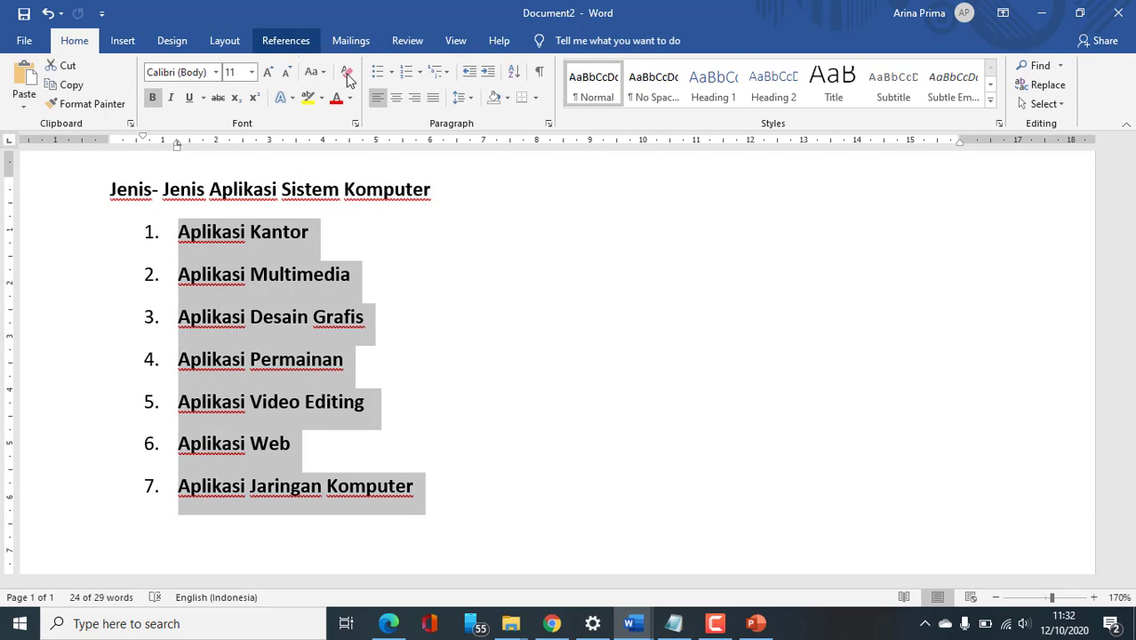
{"action": "left_click", "coordinate": [419, 72]}
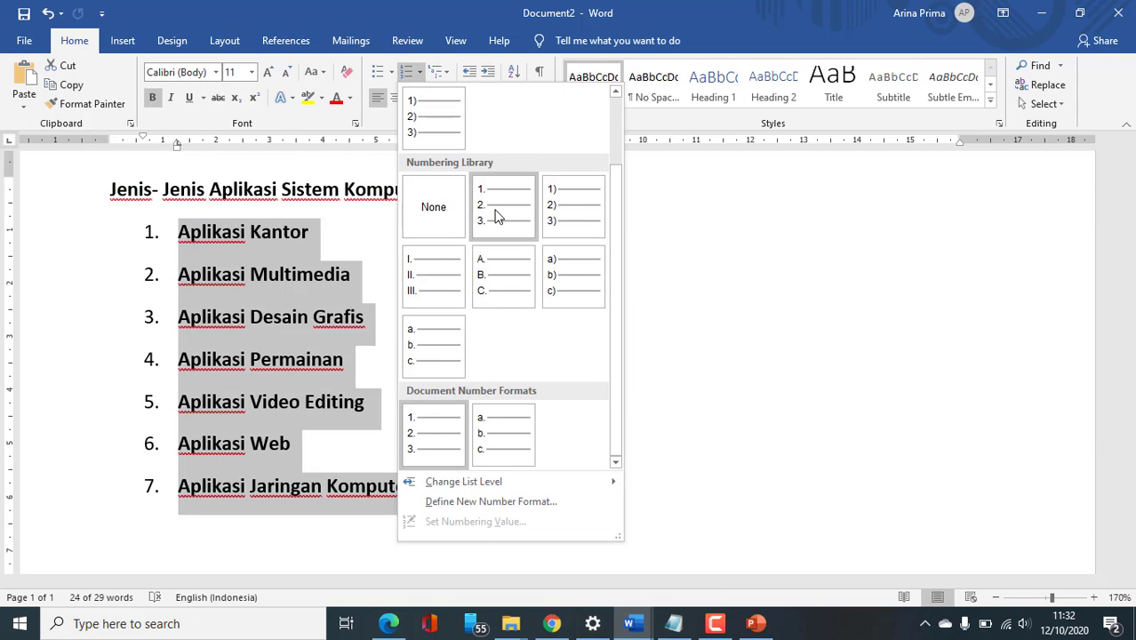
{"action": "left_click", "coordinate": [187, 251]}
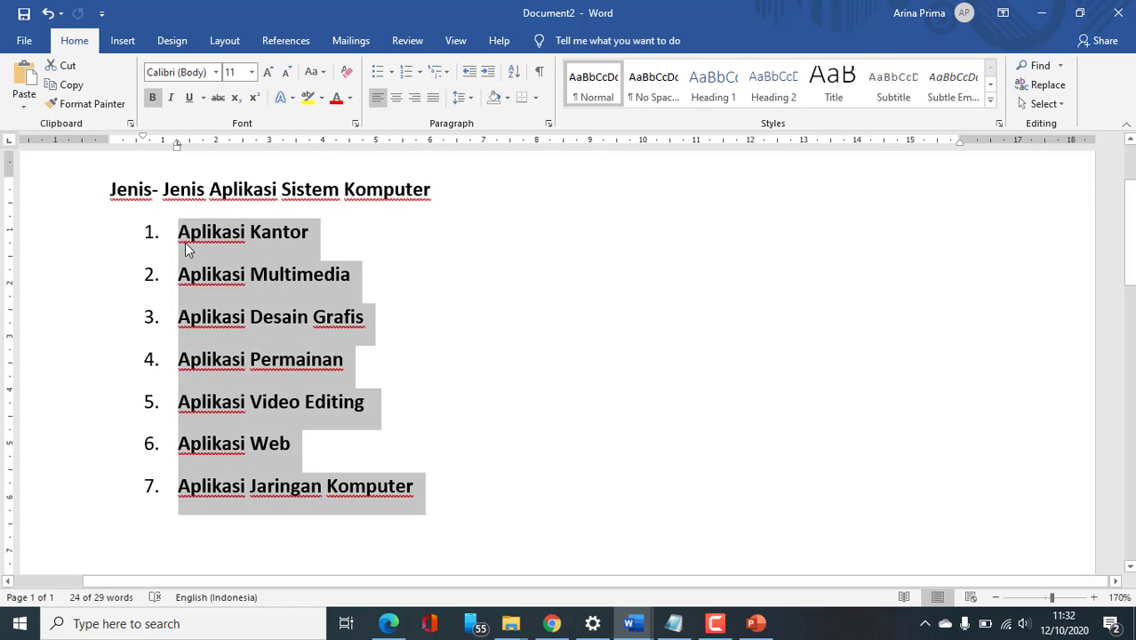
{"action": "left_click", "coordinate": [419, 72]}
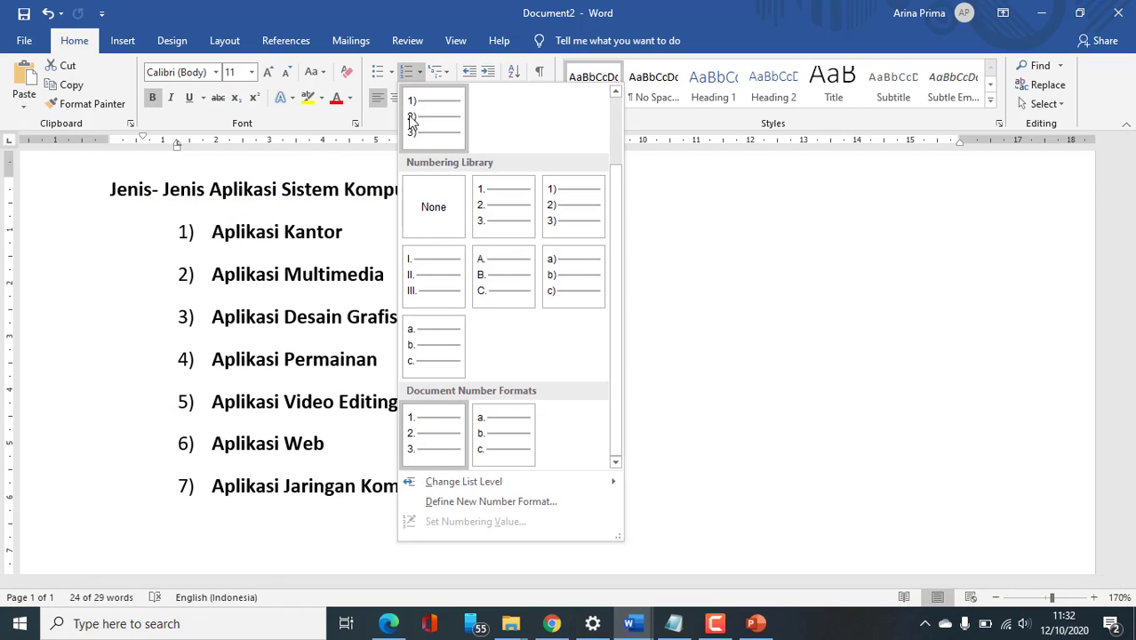
{"action": "left_click", "coordinate": [409, 206]}
Step: Remove the indent of the first three items and number them manually with "1.", "2." and "3."
{"action": "left_click", "coordinate": [195, 230]}
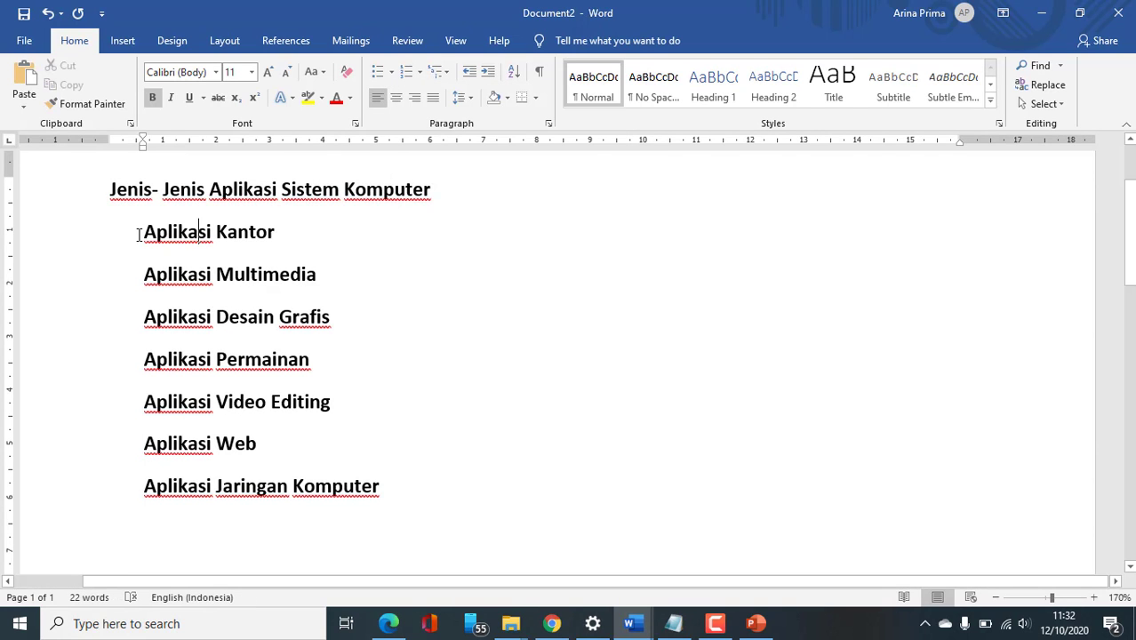
{"action": "key", "text": "BackSpace"}
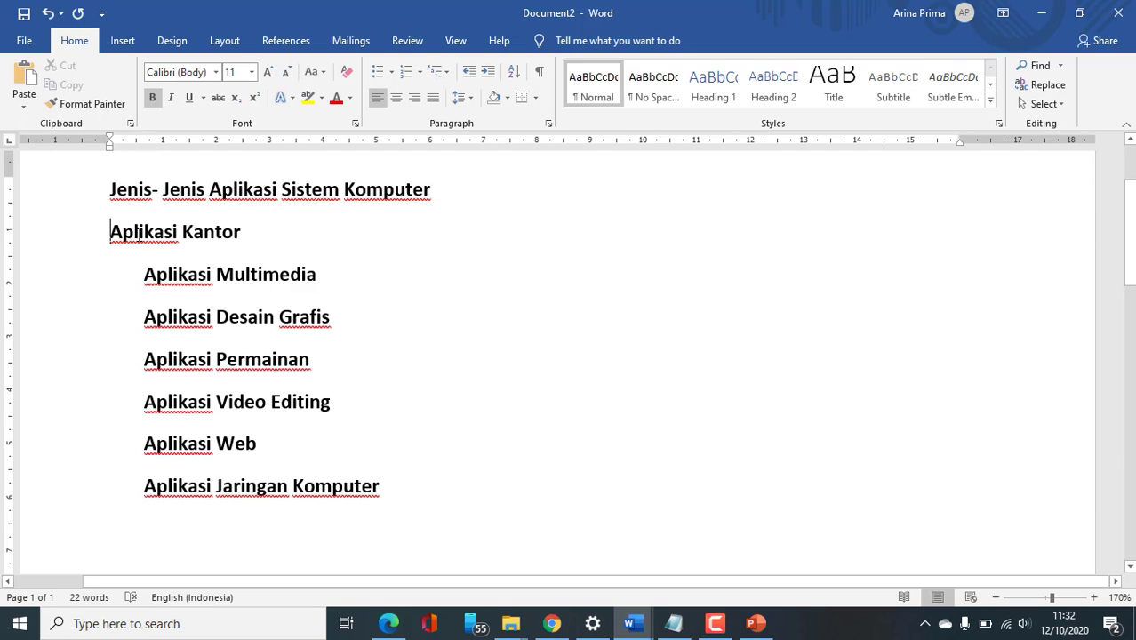
{"action": "type", "text": "1."}
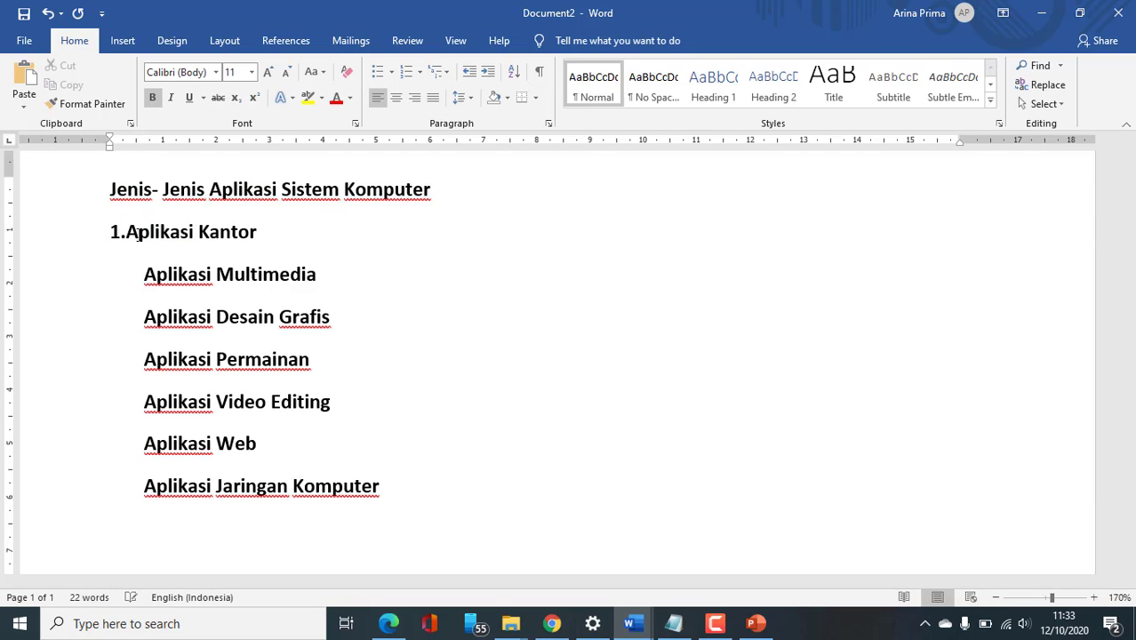
{"action": "key", "text": "BackSpace"}
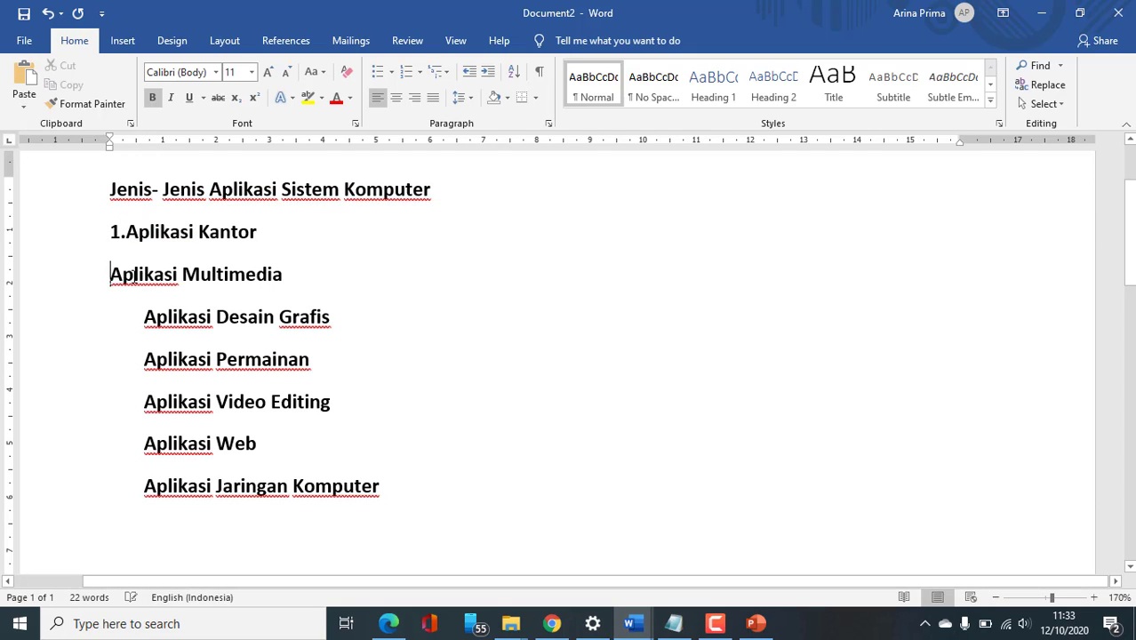
{"action": "type", "text": "2."}
{"action": "left_click", "coordinate": [141, 318]}
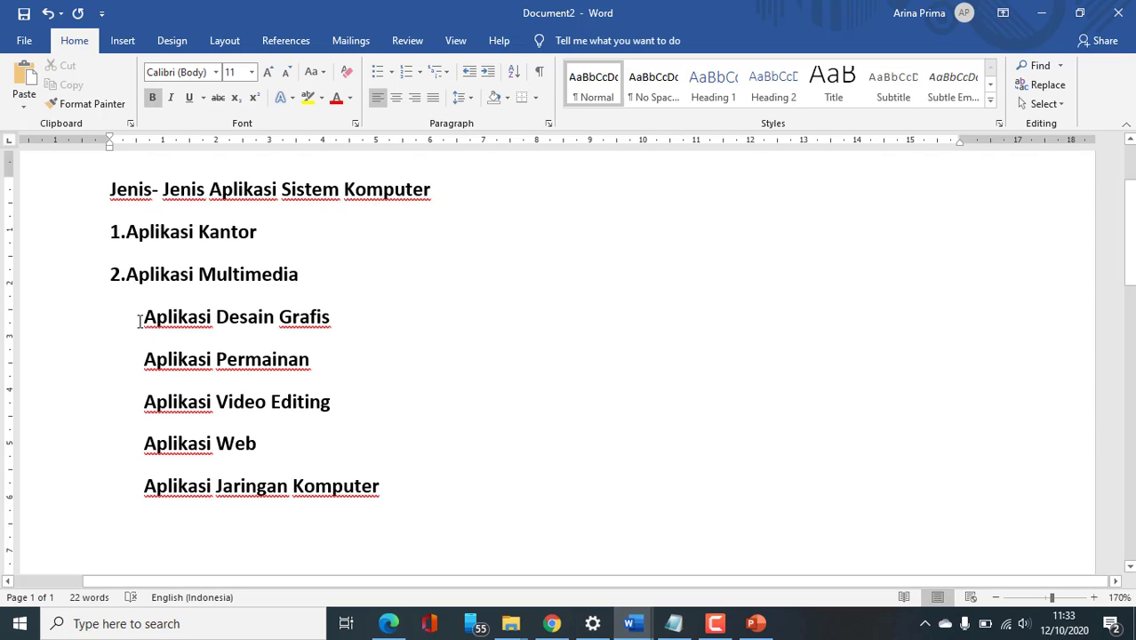
{"action": "key", "text": "BackSpace"}
{"action": "type", "text": "3."}
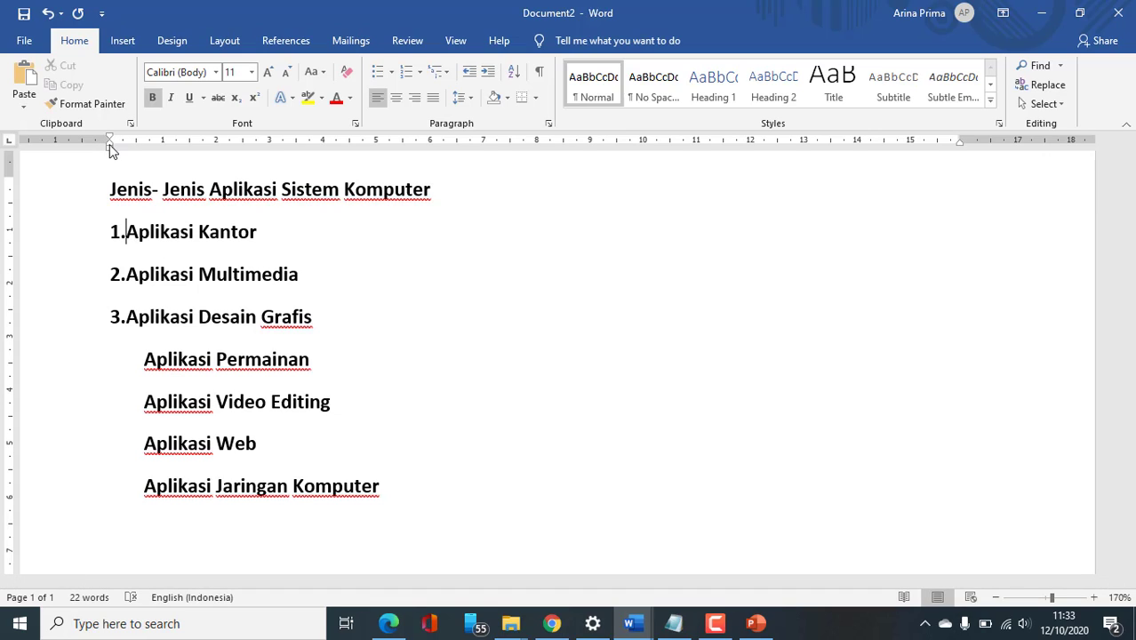
Step: Remove the indent of Aplikasi Permainan and manually put the out-of-sequence number "9." before it
{"action": "left_click", "coordinate": [134, 365]}
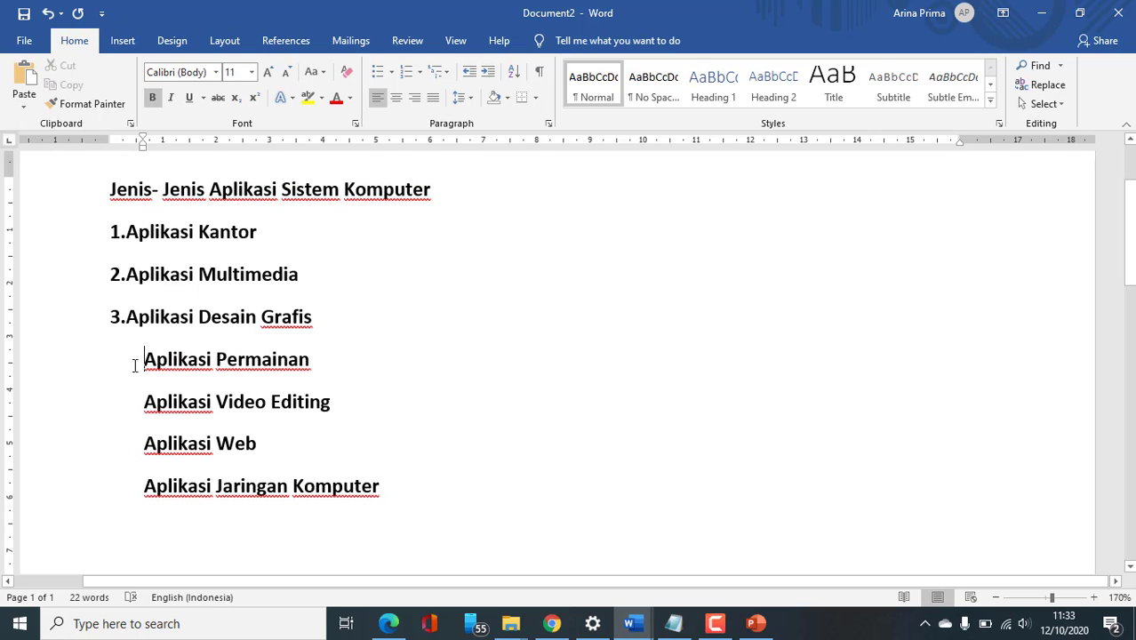
{"action": "left_click", "coordinate": [108, 317]}
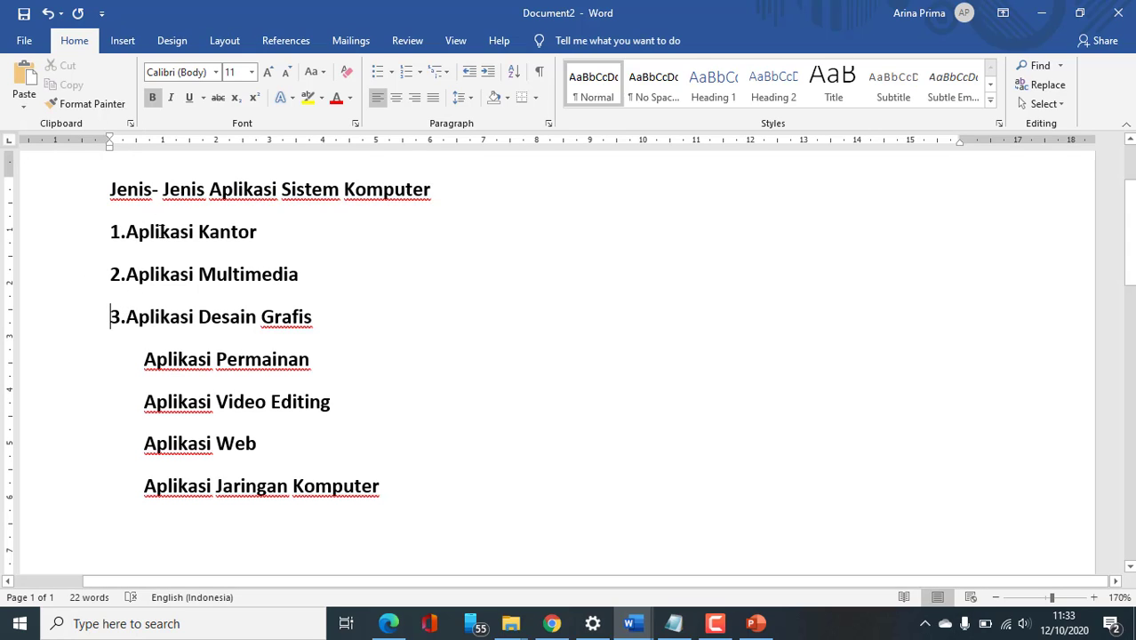
{"action": "left_click", "coordinate": [123, 143]}
{"action": "left_click", "coordinate": [140, 349]}
{"action": "key", "text": "BackSpace"}
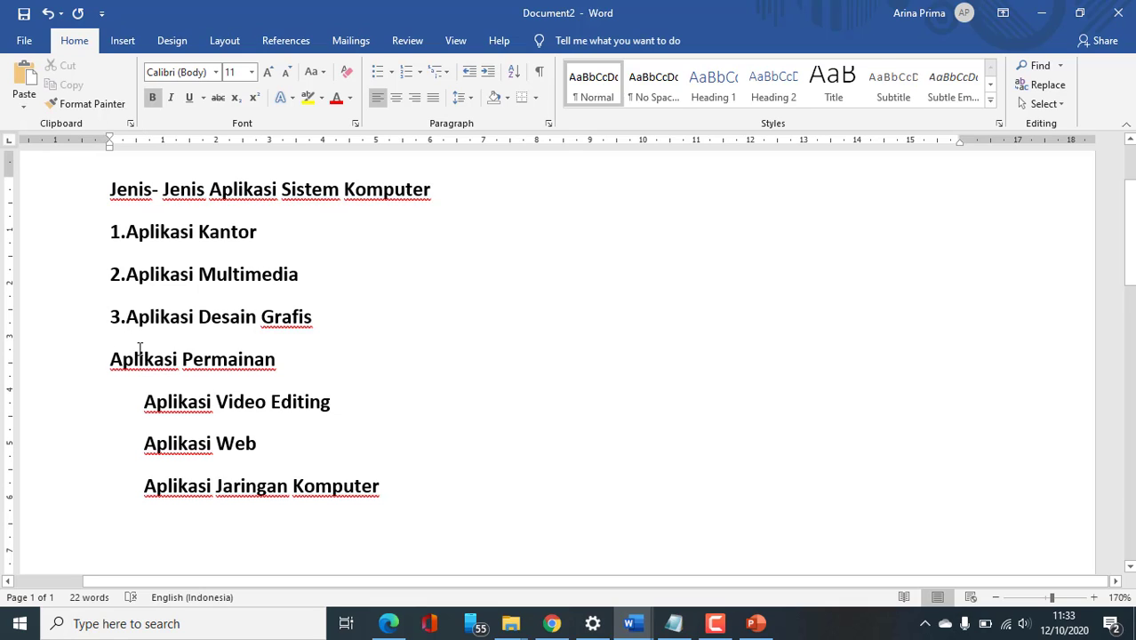
{"action": "type", "text": "9."}
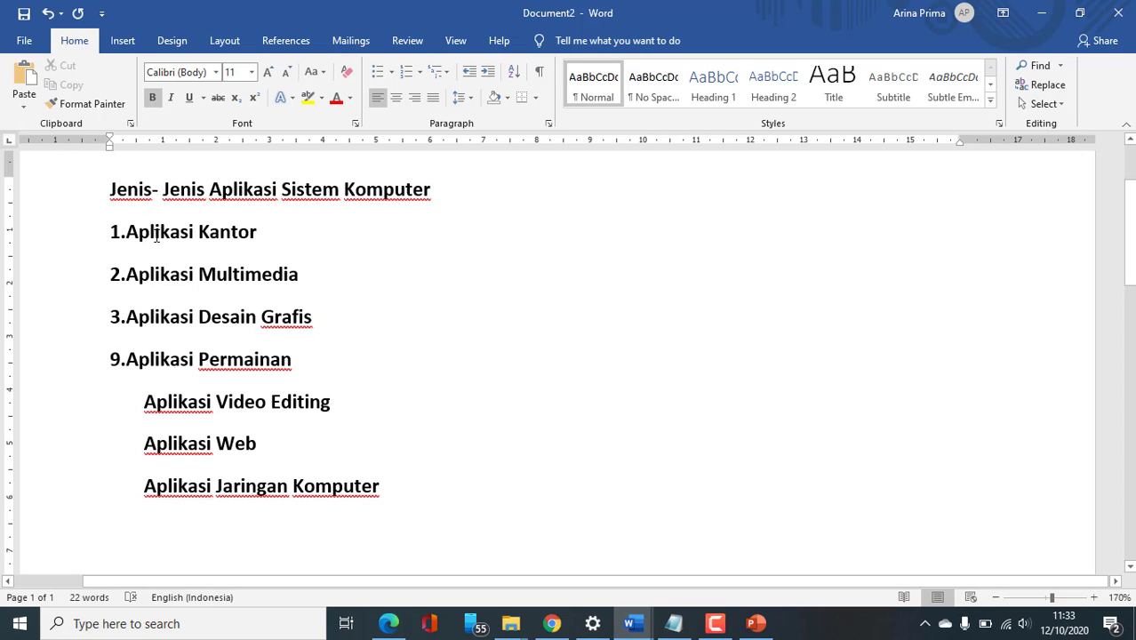
Step: Select all seven application items and apply the automatic 1. 2. 3. numbering format
{"action": "left_click_drag", "start_coordinate": [125, 231], "coordinate": [266, 448]}
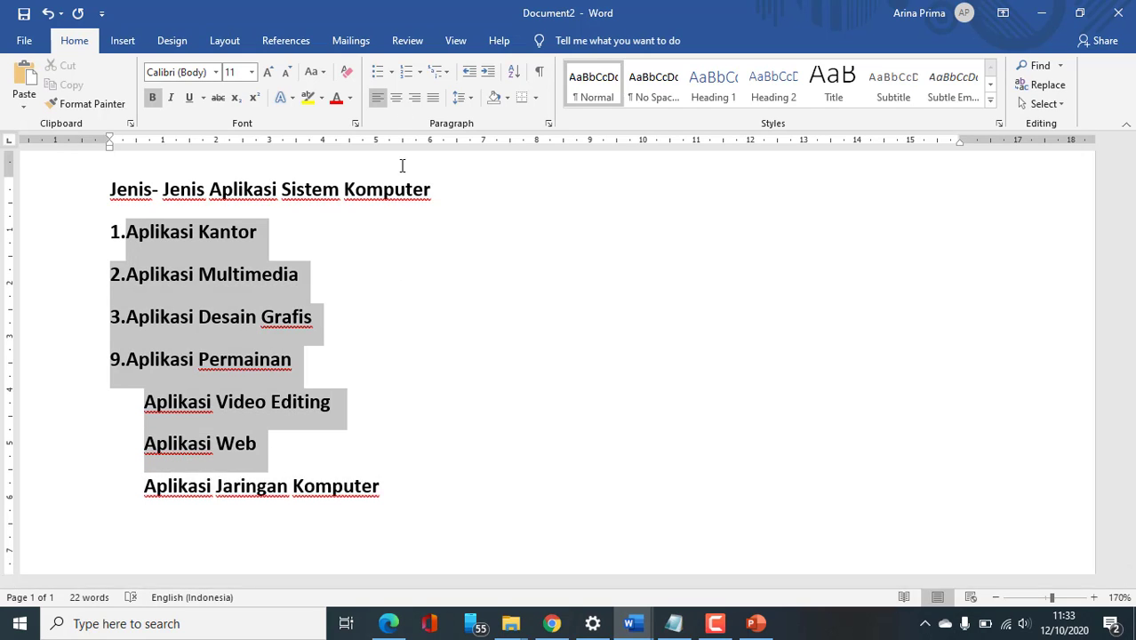
{"action": "left_click", "coordinate": [420, 72]}
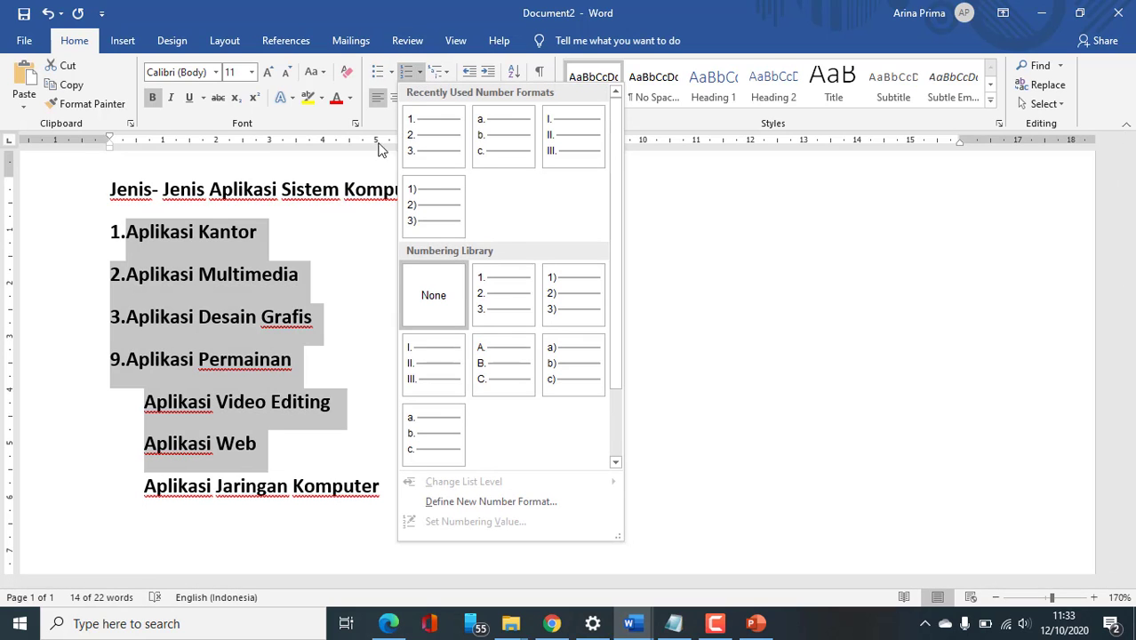
{"action": "left_click", "coordinate": [236, 397]}
{"action": "left_click_drag", "start_coordinate": [100, 220], "coordinate": [431, 491]}
{"action": "left_click", "coordinate": [420, 74]}
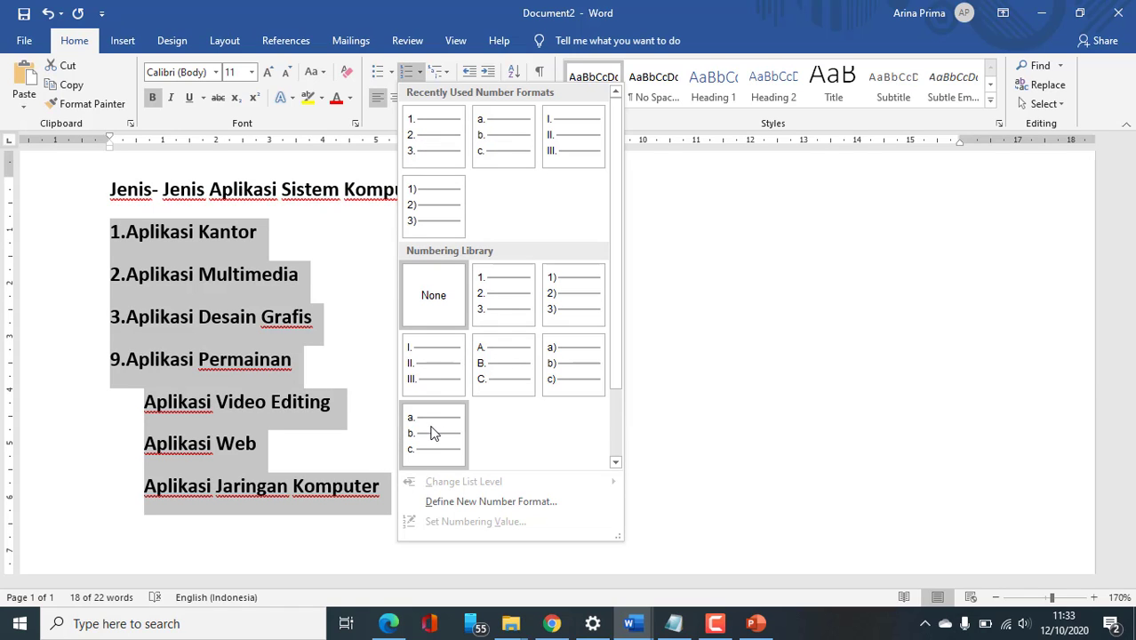
{"action": "left_click", "coordinate": [424, 136]}
Step: Delete the manually entered numbers and periods from the first four list items, keeping the automatic numbering
{"action": "left_click", "coordinate": [193, 232]}
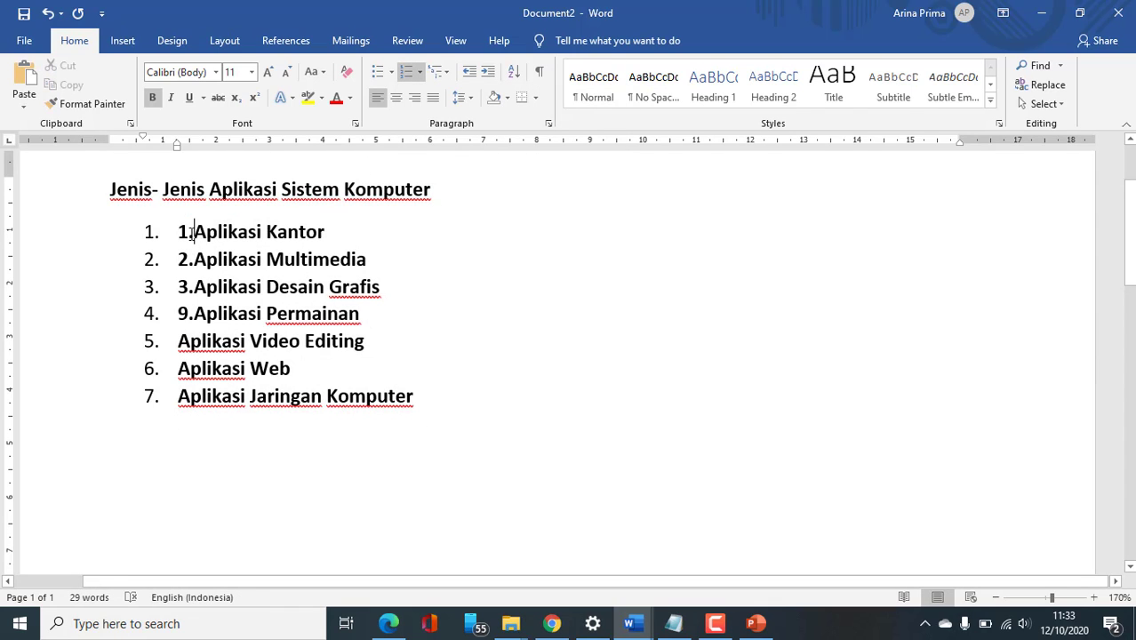
{"action": "key", "text": "BackSpace"}
{"action": "key", "text": "BackSpace"}
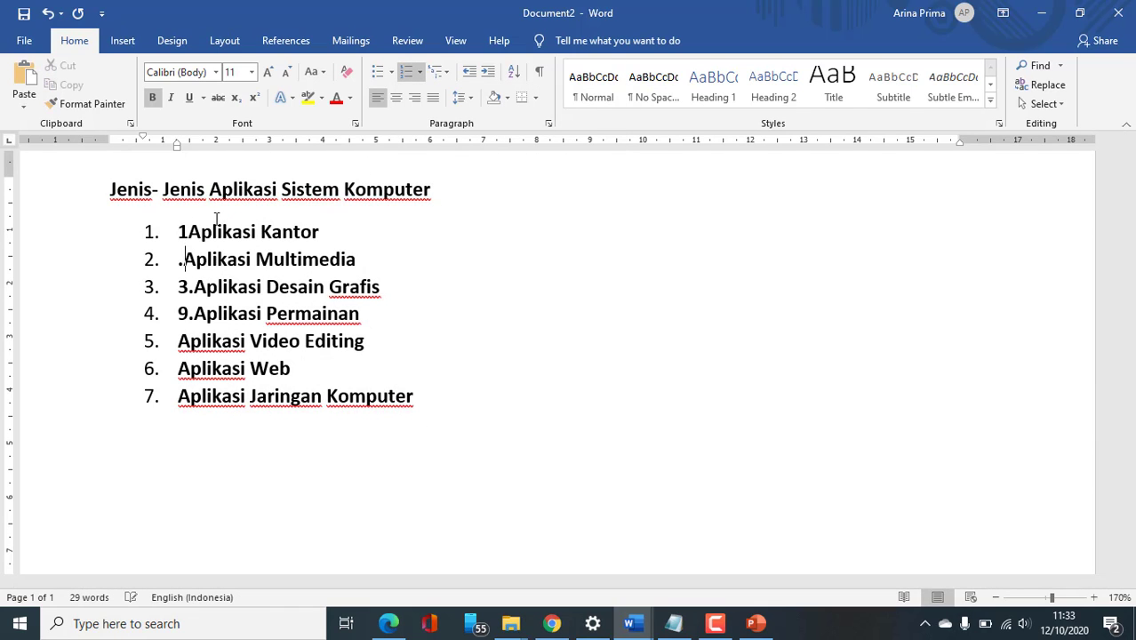
{"action": "key", "text": "Delete"}
{"action": "key", "text": "Up"}
{"action": "key", "text": "Delete"}
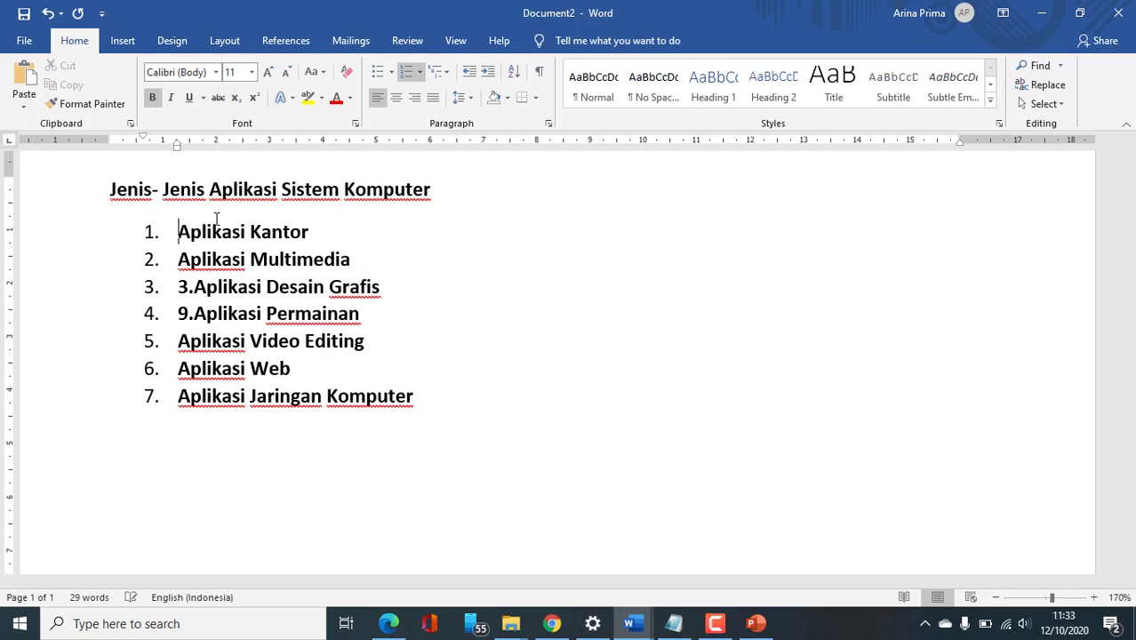
{"action": "key", "text": "Down"}
{"action": "key", "text": "Down"}
{"action": "key", "text": "Delete"}
{"action": "key", "text": "Delete"}
{"action": "key", "text": "Down"}
{"action": "key", "text": "Delete"}
{"action": "key", "text": "Delete"}
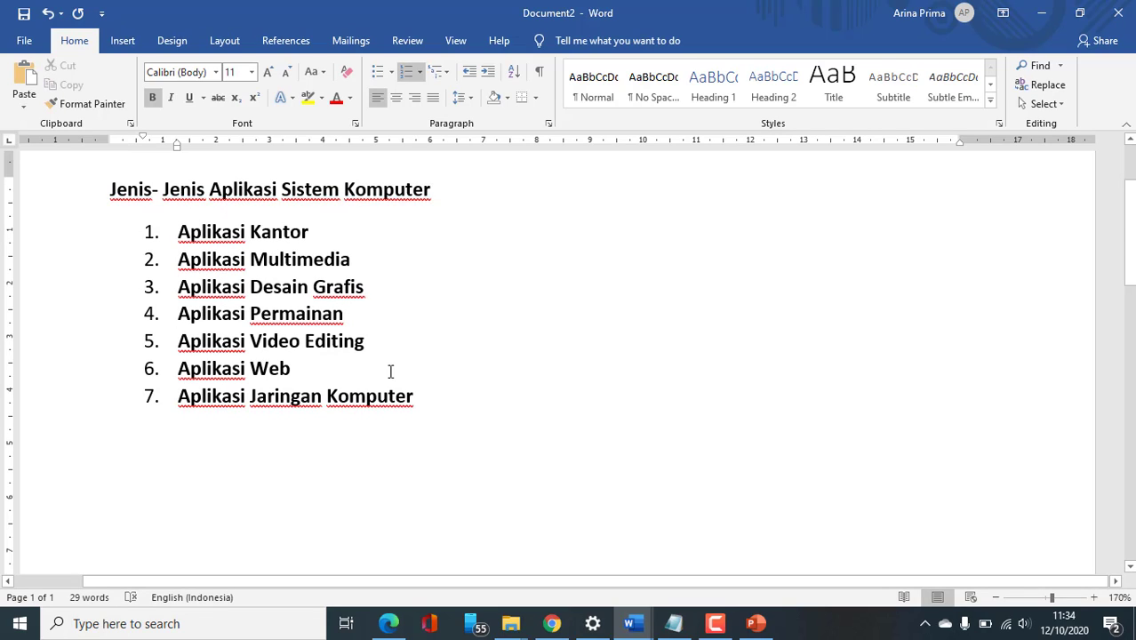
{"action": "left_click", "coordinate": [151, 233]}
{"action": "left_click", "coordinate": [203, 407]}
{"action": "left_click_drag", "start_coordinate": [437, 404], "coordinate": [152, 229]}
{"action": "left_click", "coordinate": [146, 231]}
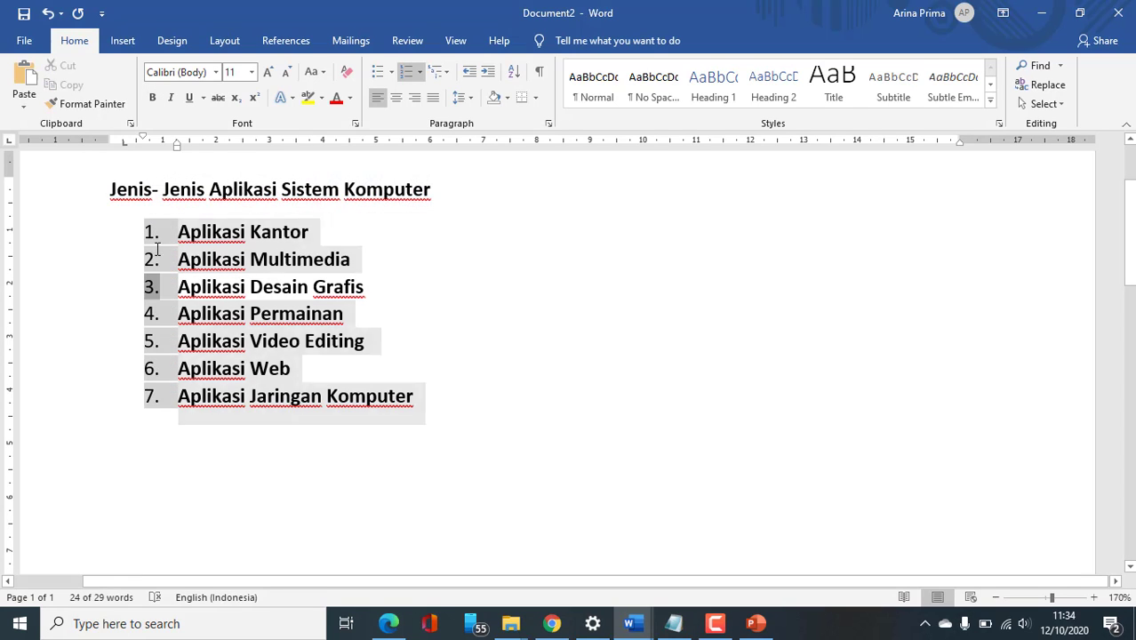
{"action": "left_click", "coordinate": [273, 315]}
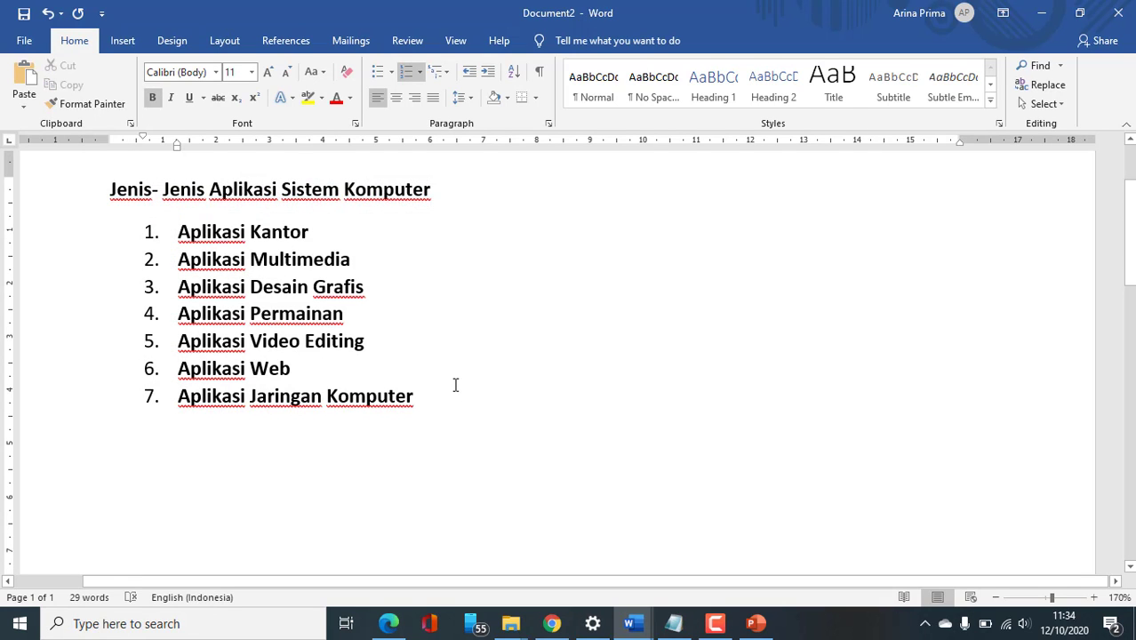
Step: Select all seven application items and change their automatic numbering to the a. b. c. format
{"action": "left_click_drag", "start_coordinate": [435, 414], "coordinate": [177, 230]}
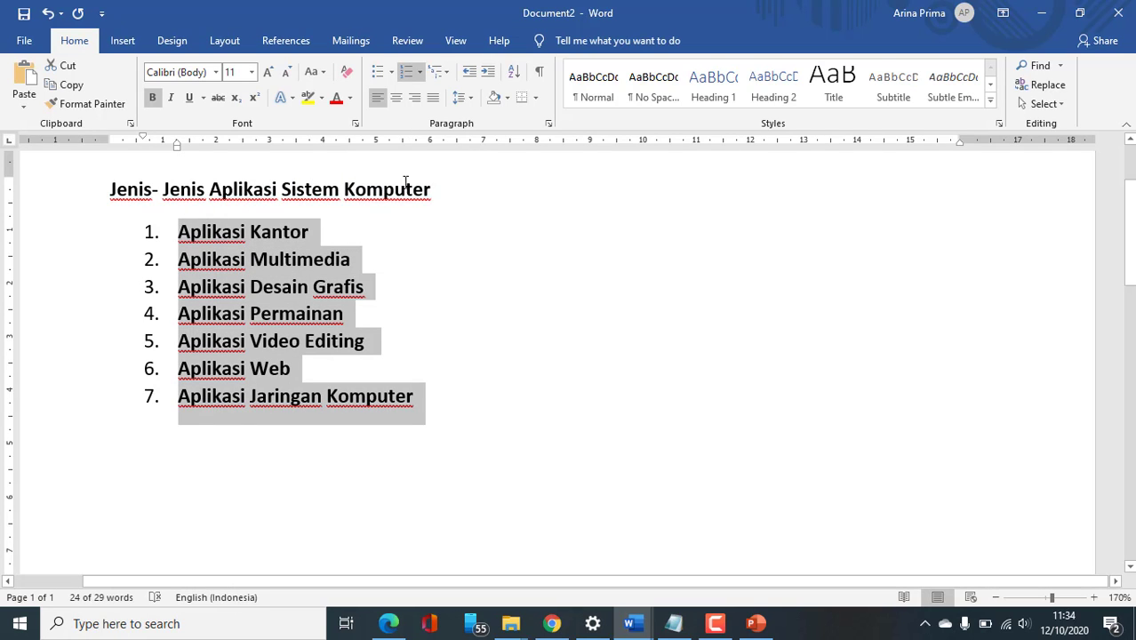
{"action": "left_click", "coordinate": [438, 376]}
{"action": "left_click_drag", "start_coordinate": [436, 398], "coordinate": [199, 211]}
{"action": "left_click", "coordinate": [421, 74]}
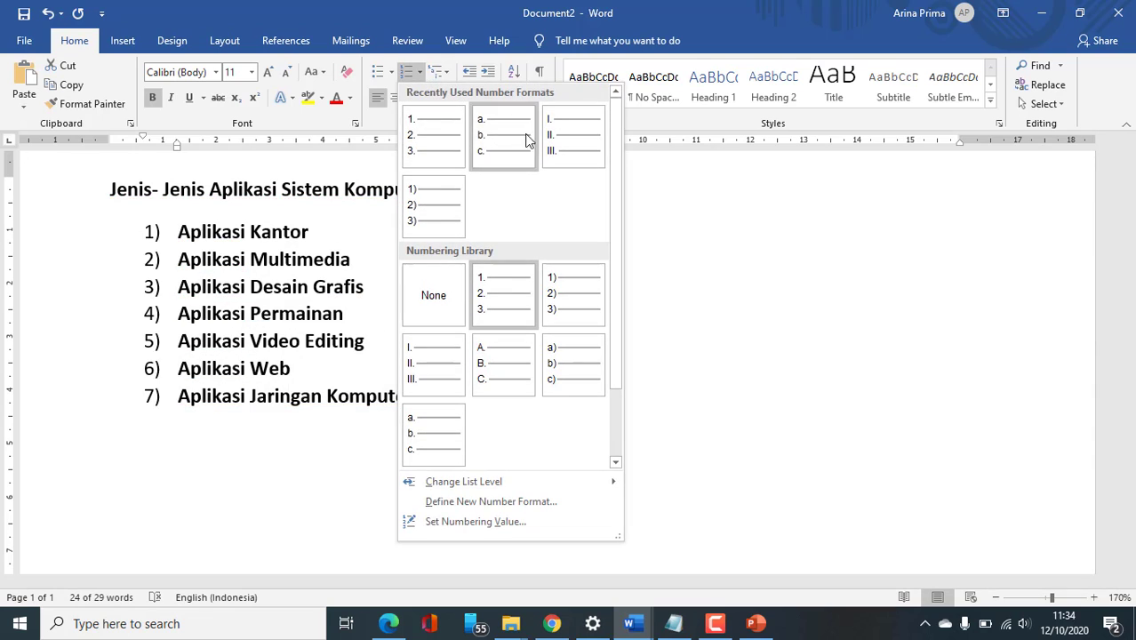
{"action": "left_click", "coordinate": [503, 135]}
{"action": "left_click", "coordinate": [440, 376]}
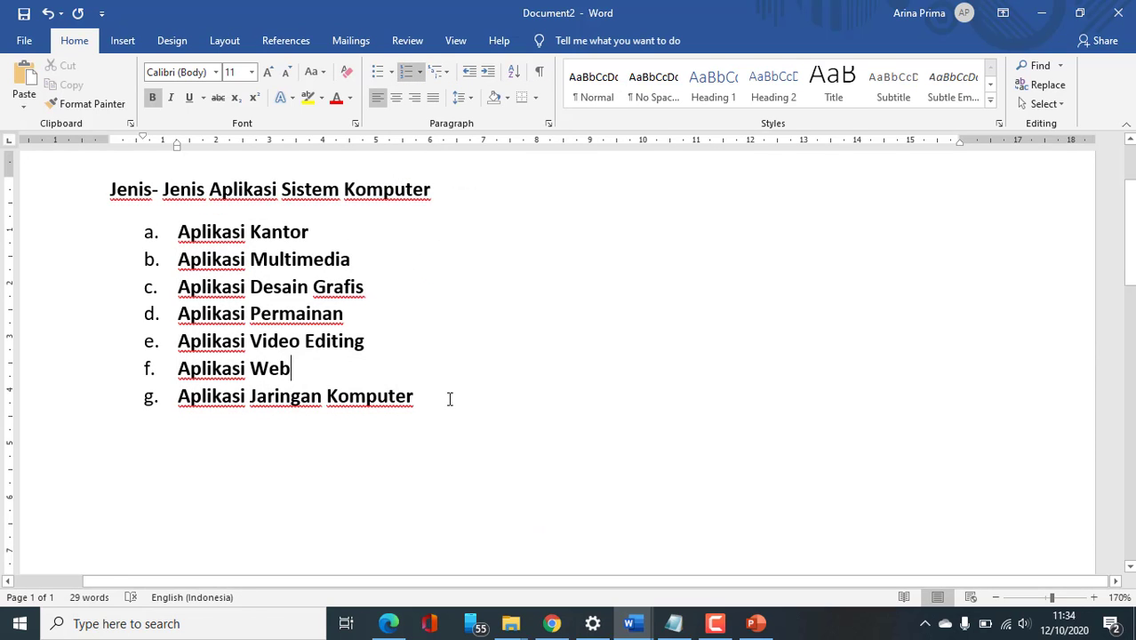
Step: Select the seven items and define a new bullet for them using Wingdings symbol 203
{"action": "left_click_drag", "start_coordinate": [432, 392], "coordinate": [179, 230]}
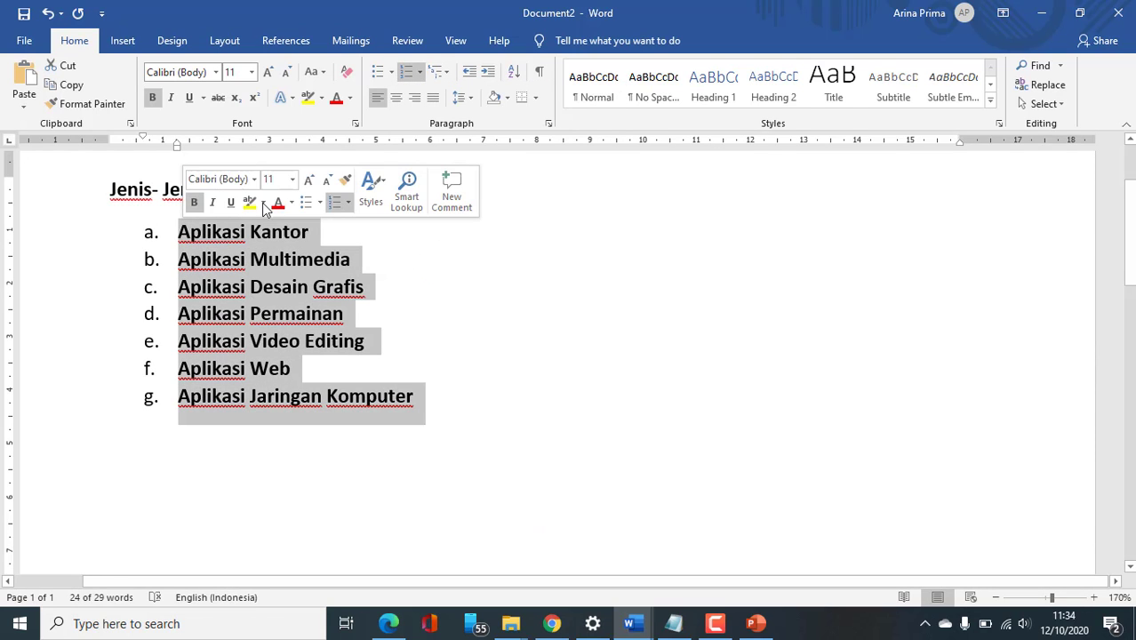
{"action": "left_click", "coordinate": [392, 72]}
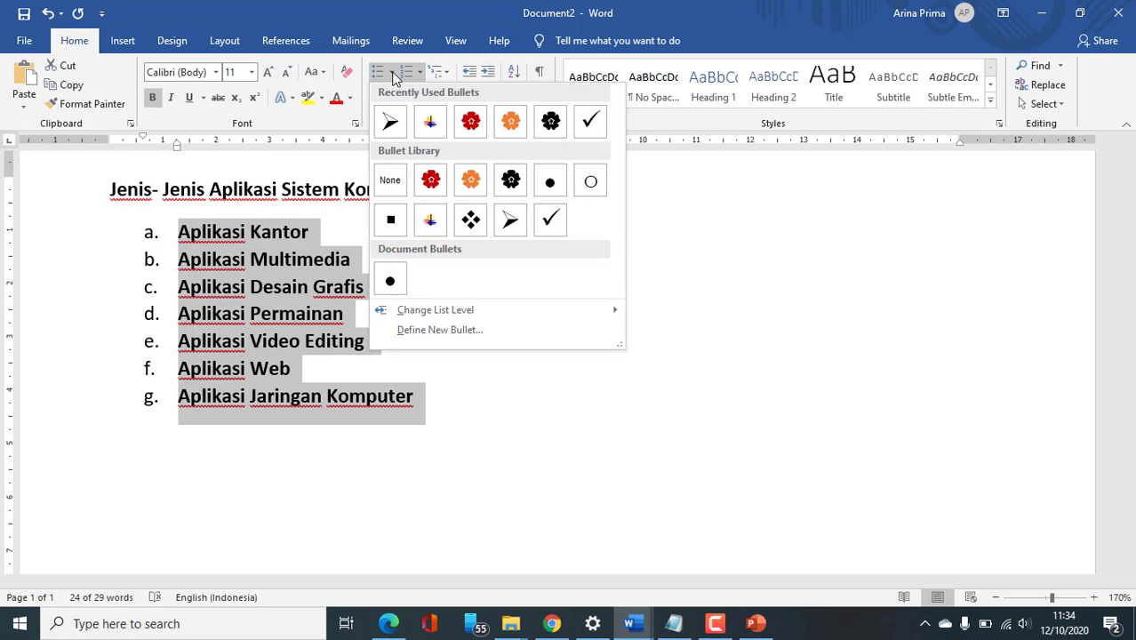
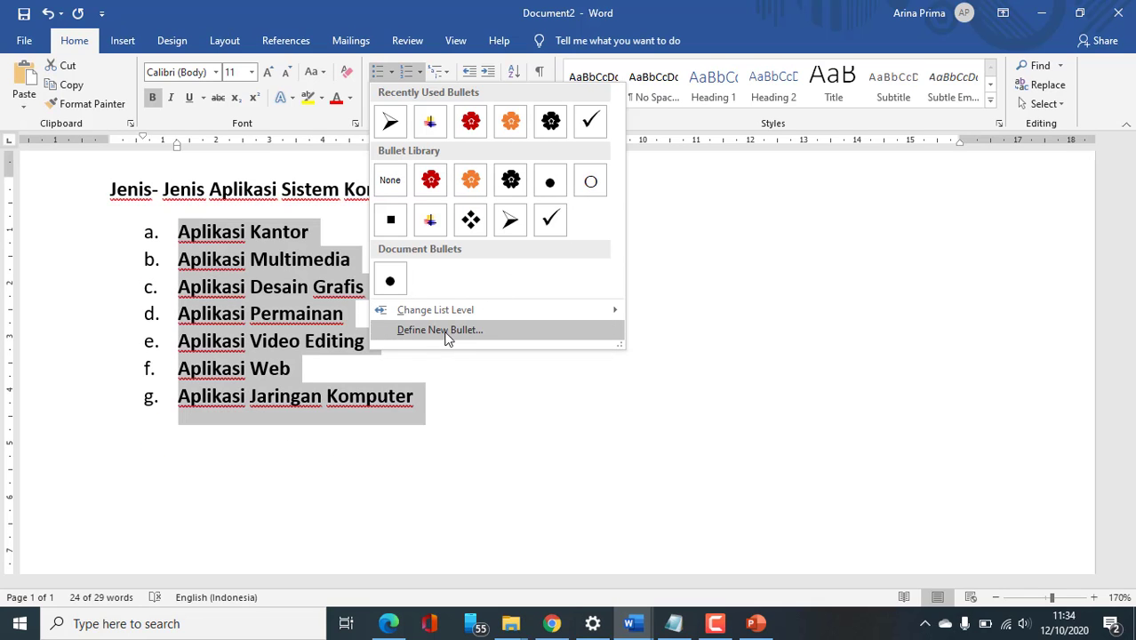
{"action": "left_click", "coordinate": [491, 332]}
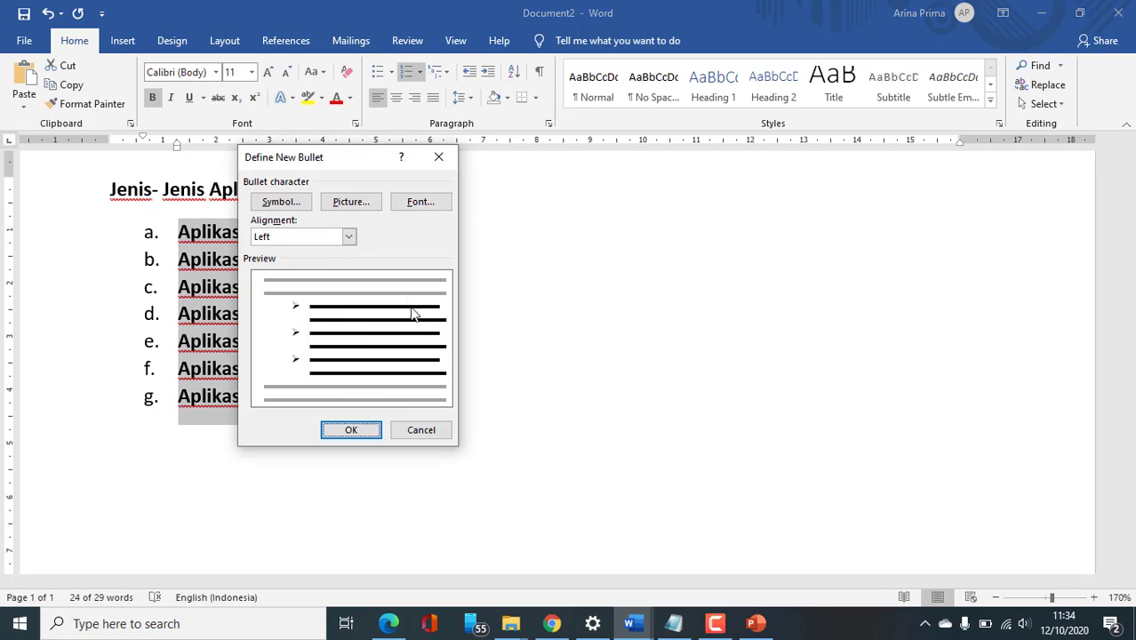
{"action": "left_click", "coordinate": [279, 203]}
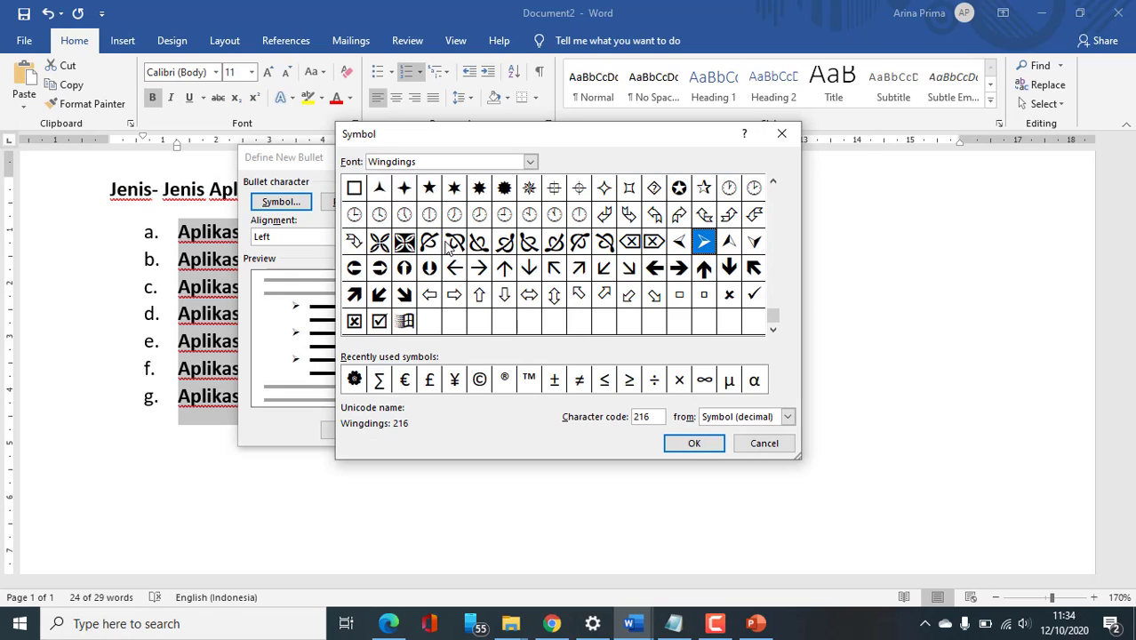
{"action": "left_click", "coordinate": [379, 244]}
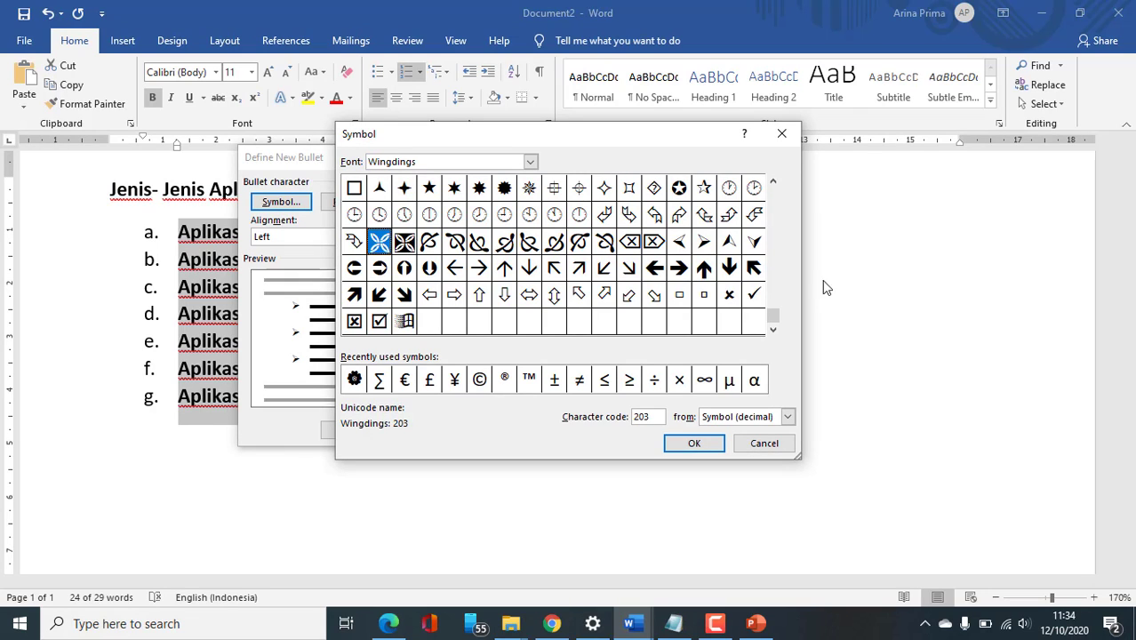
{"action": "left_click", "coordinate": [693, 443]}
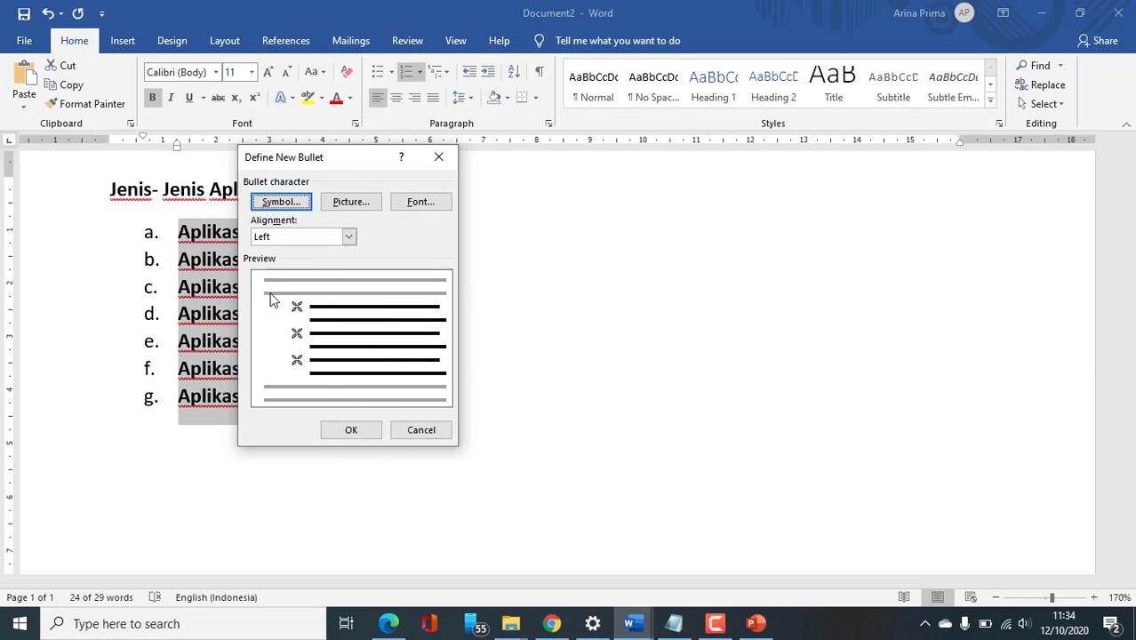
Step: Set the new bullet's underline color to dark red and apply the bullet to the list
{"action": "left_click", "coordinate": [414, 203]}
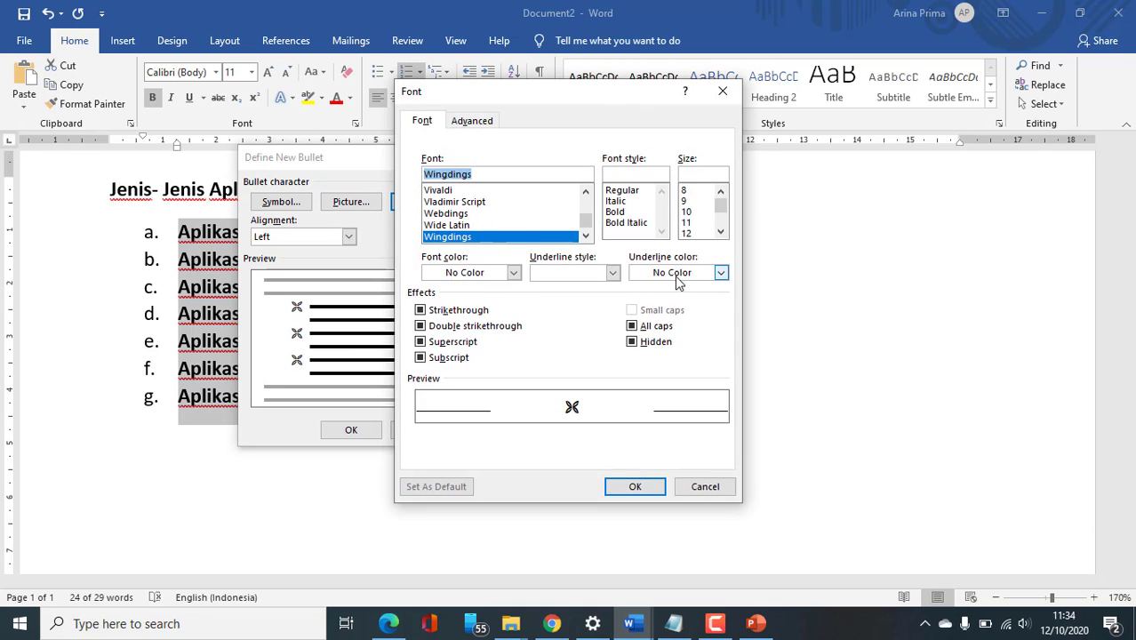
{"action": "left_click", "coordinate": [677, 273]}
{"action": "left_click", "coordinate": [637, 421]}
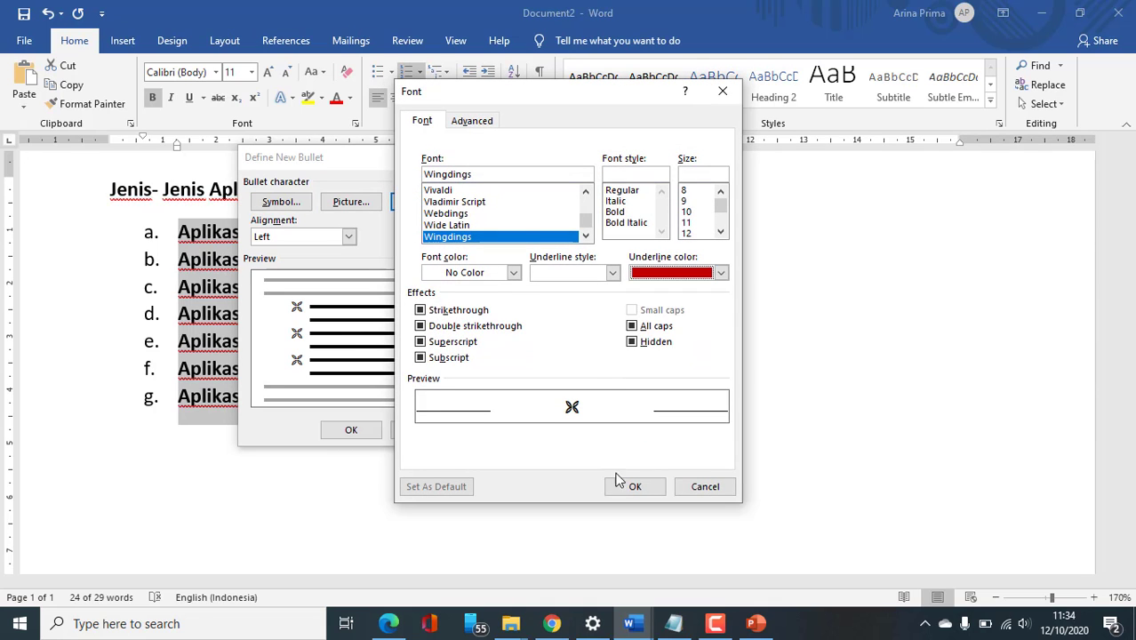
{"action": "left_click", "coordinate": [350, 432]}
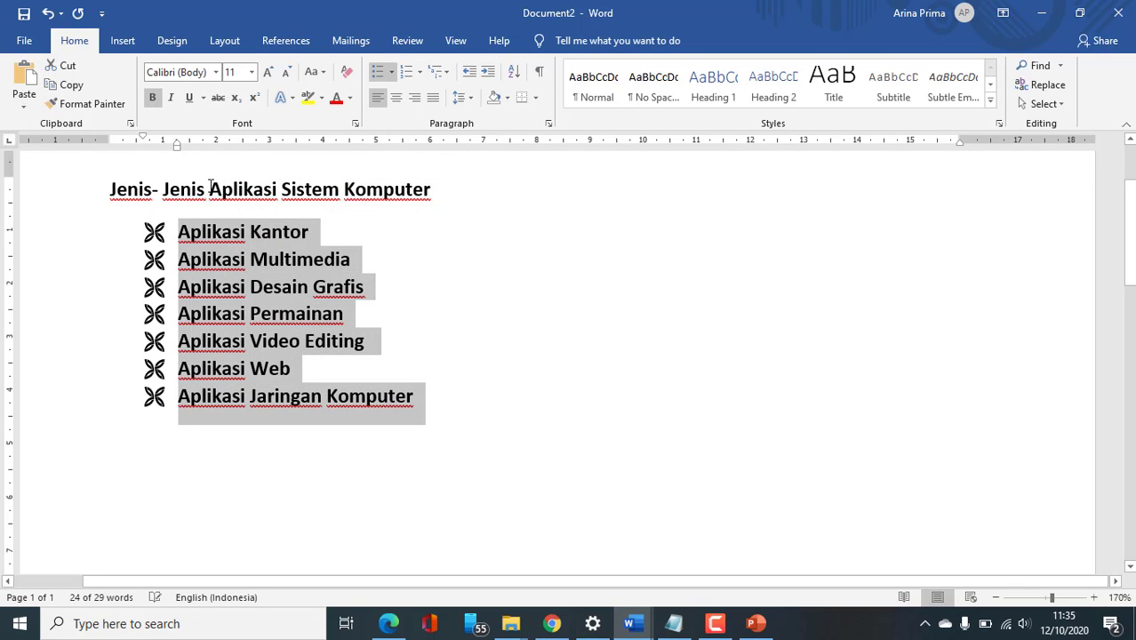
Step: Reselect the seven items and set the font color of their bullet definition to dark red
{"action": "left_click", "coordinate": [196, 233]}
{"action": "left_click_drag", "start_coordinate": [444, 404], "coordinate": [183, 233]}
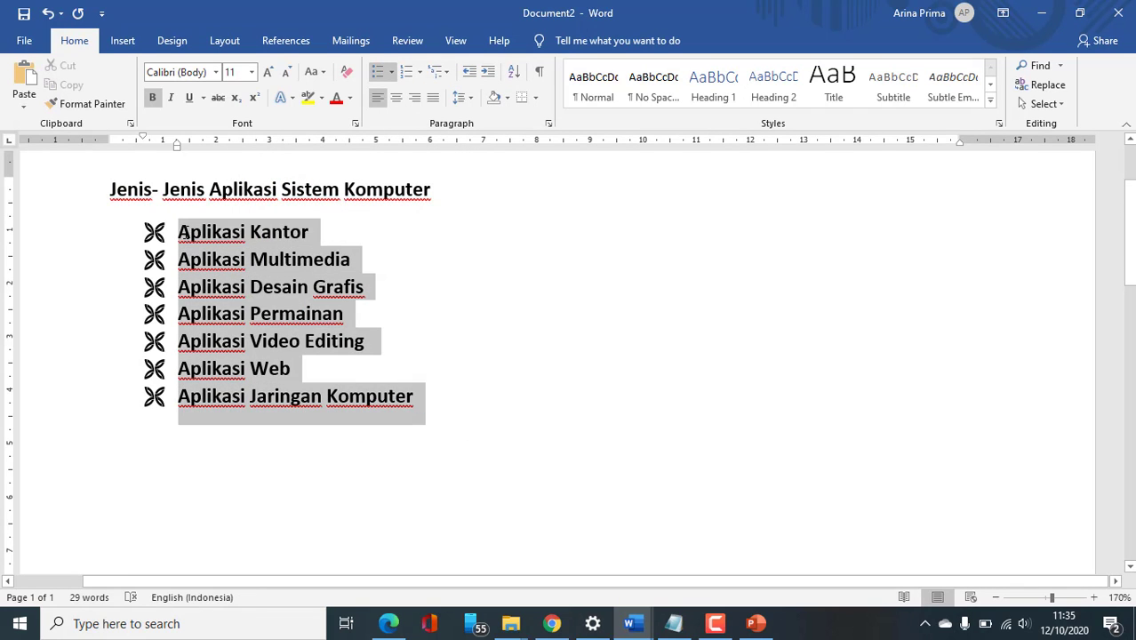
{"action": "left_click", "coordinate": [394, 73]}
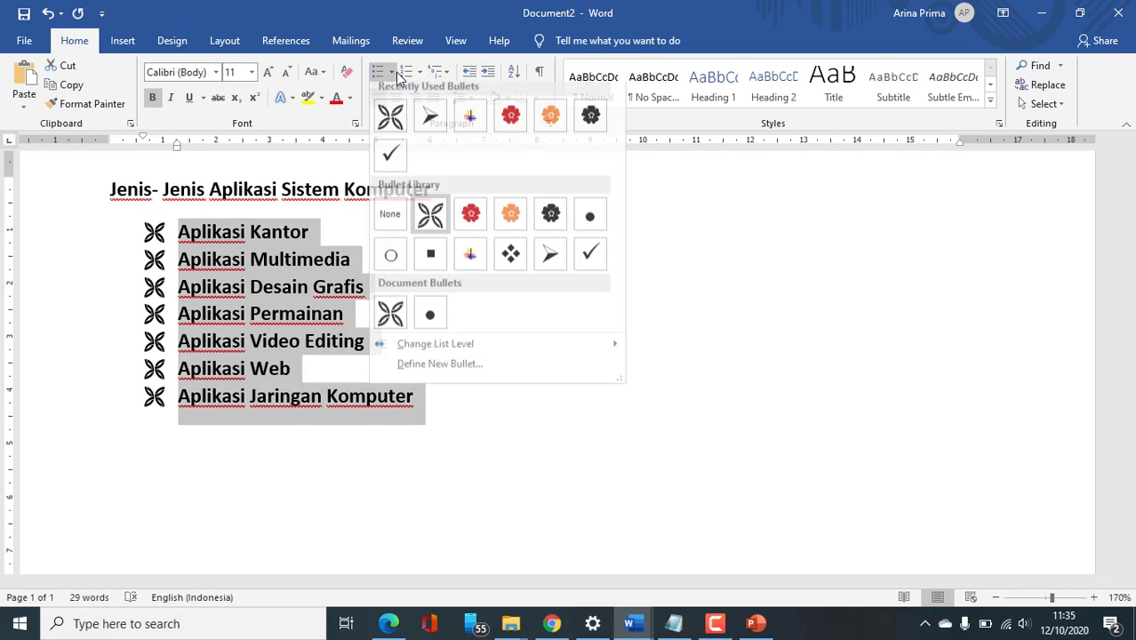
{"action": "left_click", "coordinate": [434, 372]}
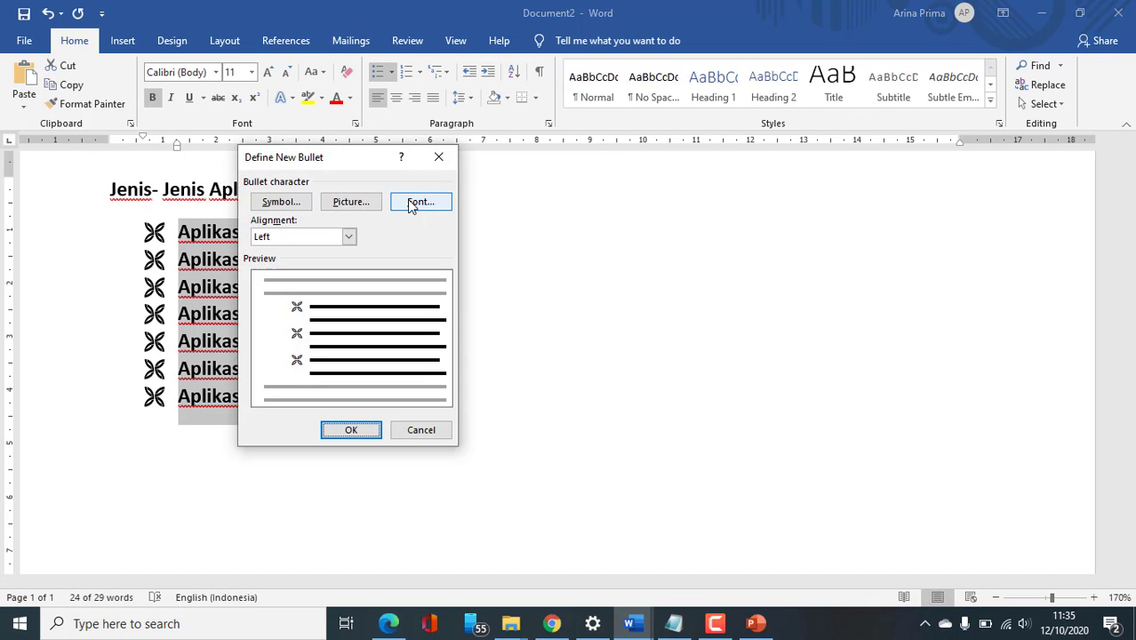
{"action": "left_click", "coordinate": [439, 158]}
{"action": "left_click", "coordinate": [391, 74]}
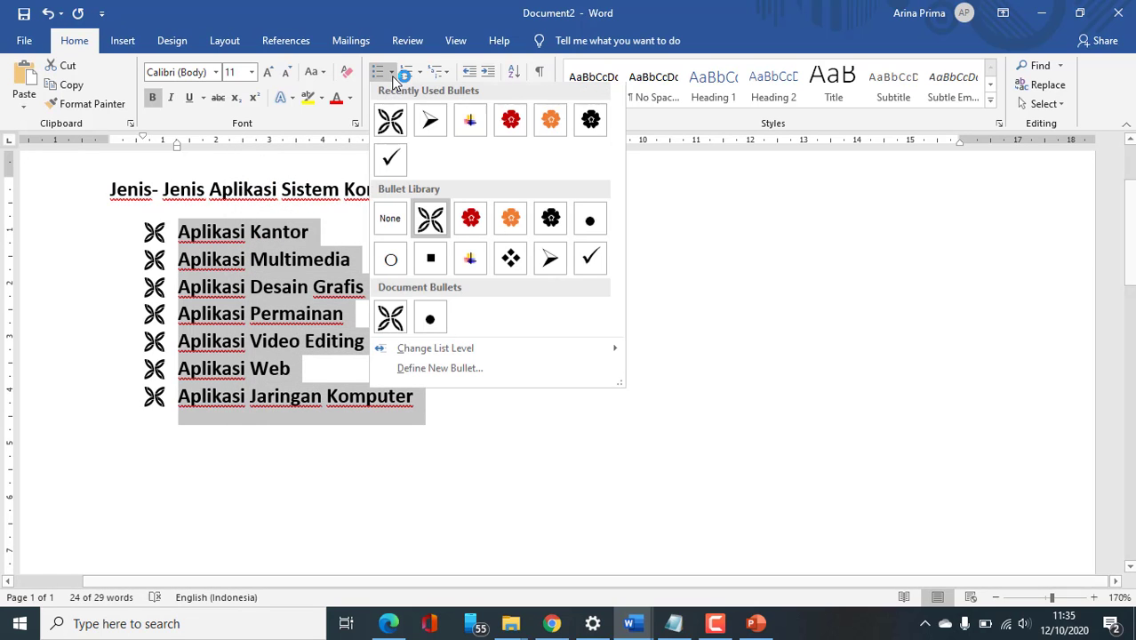
{"action": "left_click", "coordinate": [435, 369]}
{"action": "left_click", "coordinate": [418, 203]}
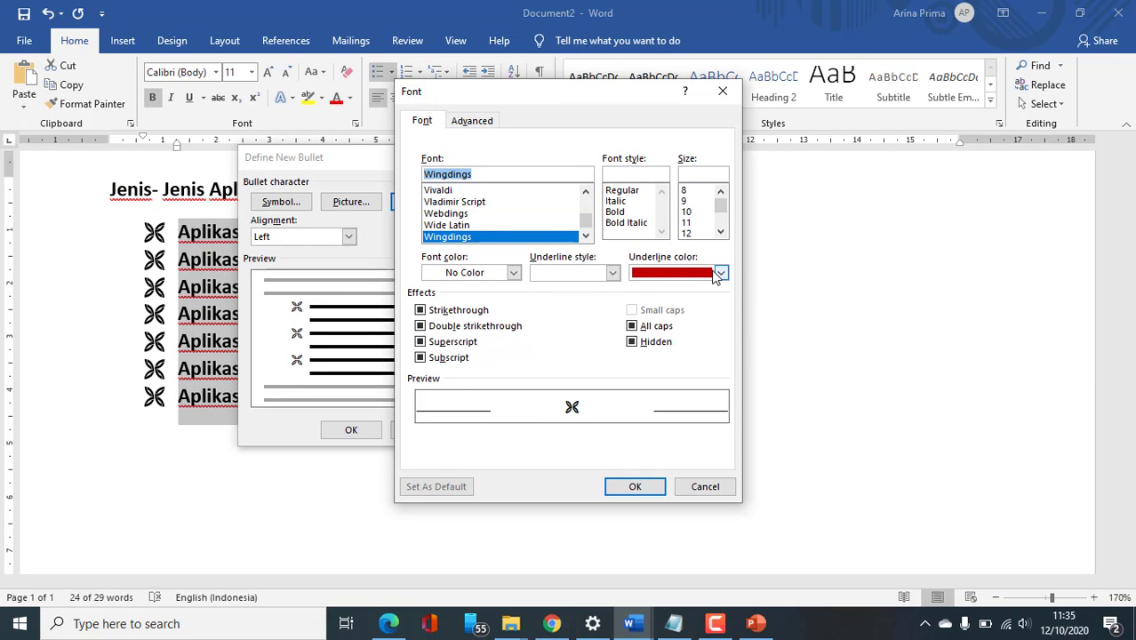
{"action": "left_click", "coordinate": [720, 272]}
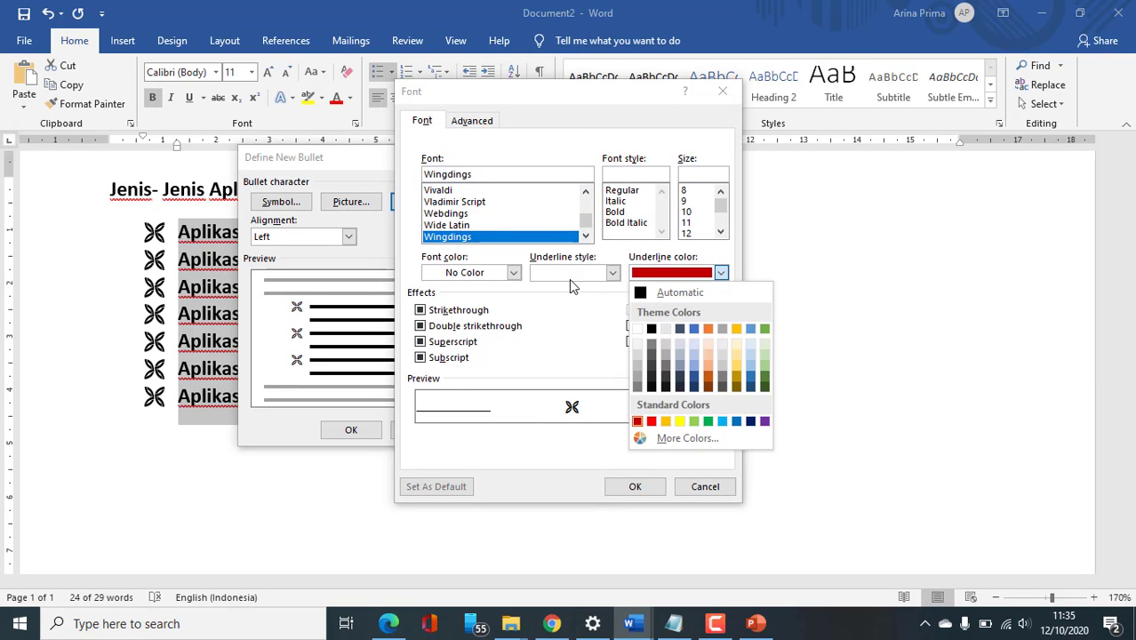
{"action": "left_click", "coordinate": [673, 275]}
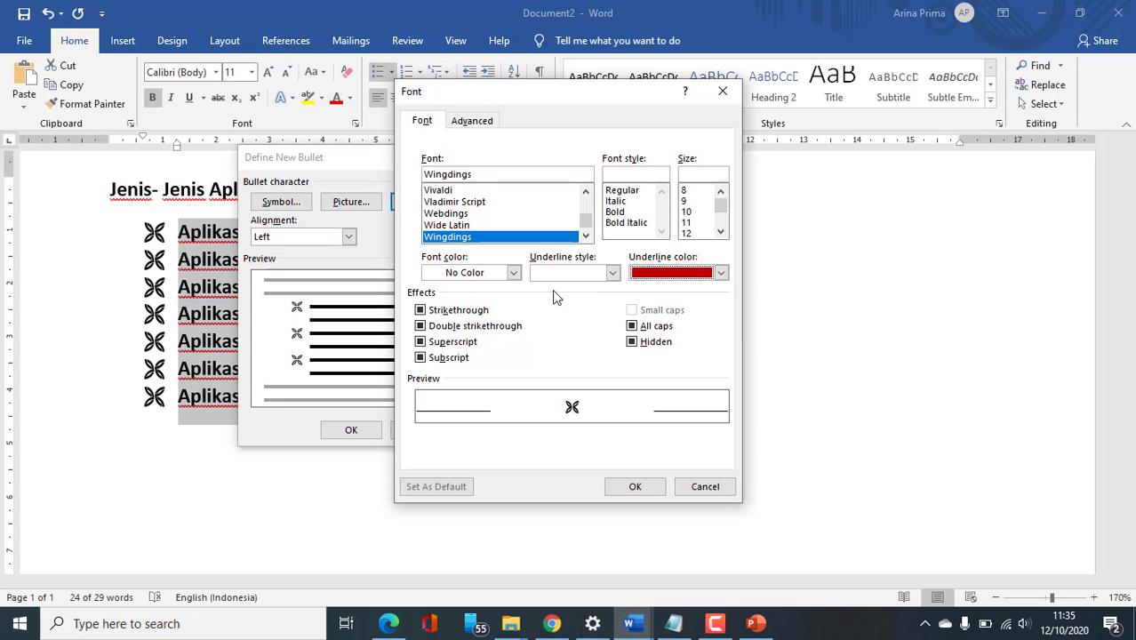
{"action": "left_click", "coordinate": [485, 278]}
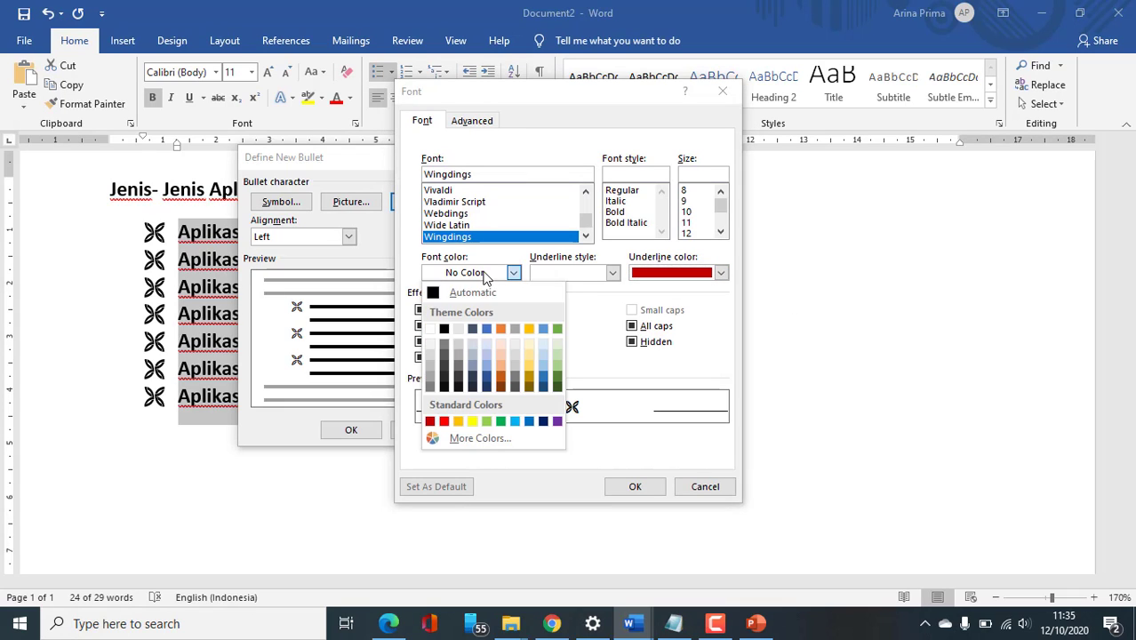
{"action": "left_click", "coordinate": [429, 426]}
Step: Set the bullet's underline color to white and apply the redefined bullet to the list
{"action": "left_click", "coordinate": [721, 273]}
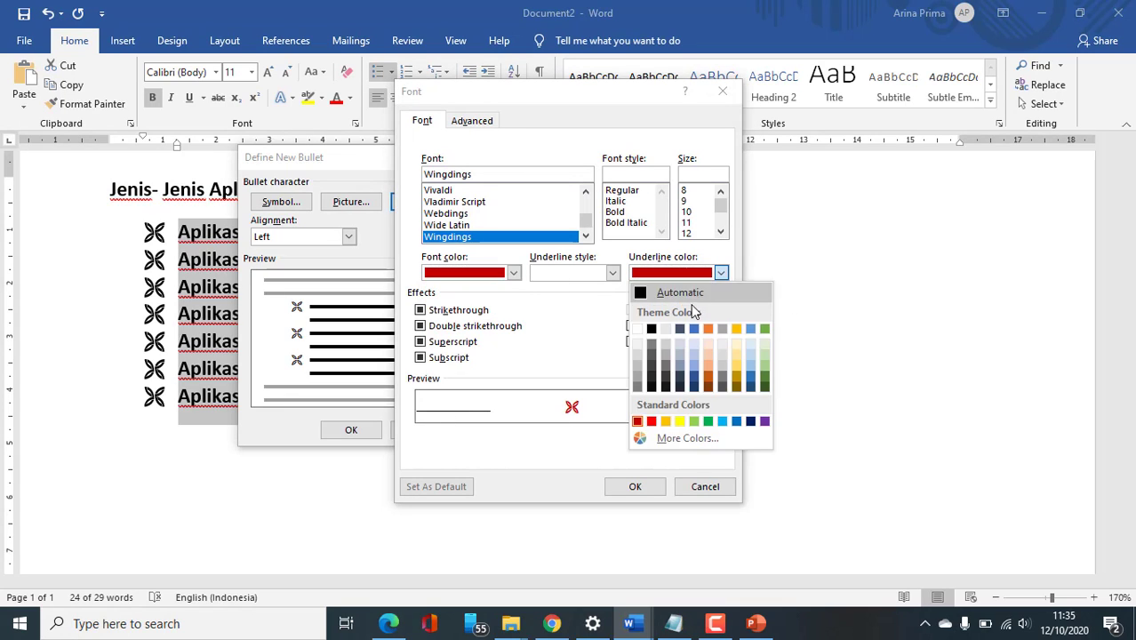
{"action": "left_click", "coordinate": [636, 329]}
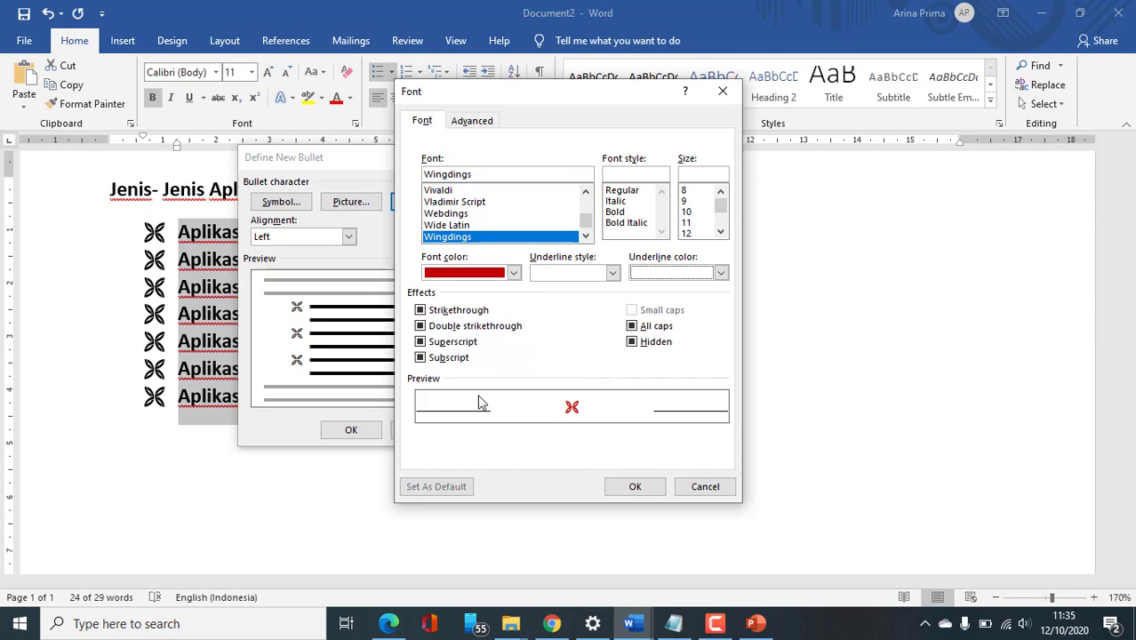
{"action": "left_click", "coordinate": [635, 489]}
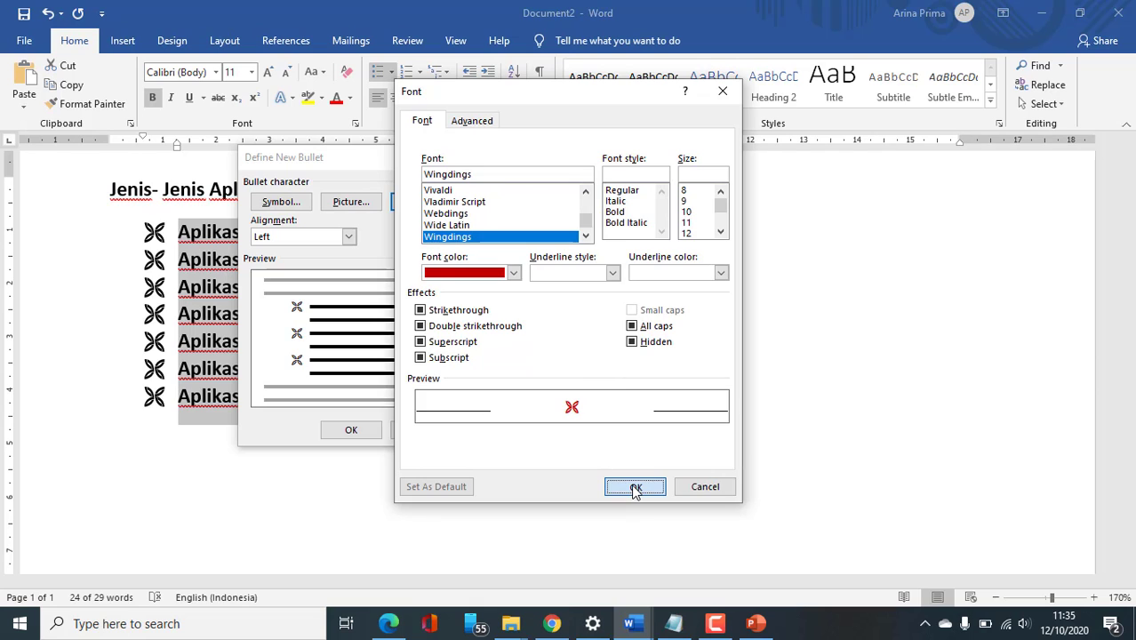
{"action": "left_click", "coordinate": [353, 431]}
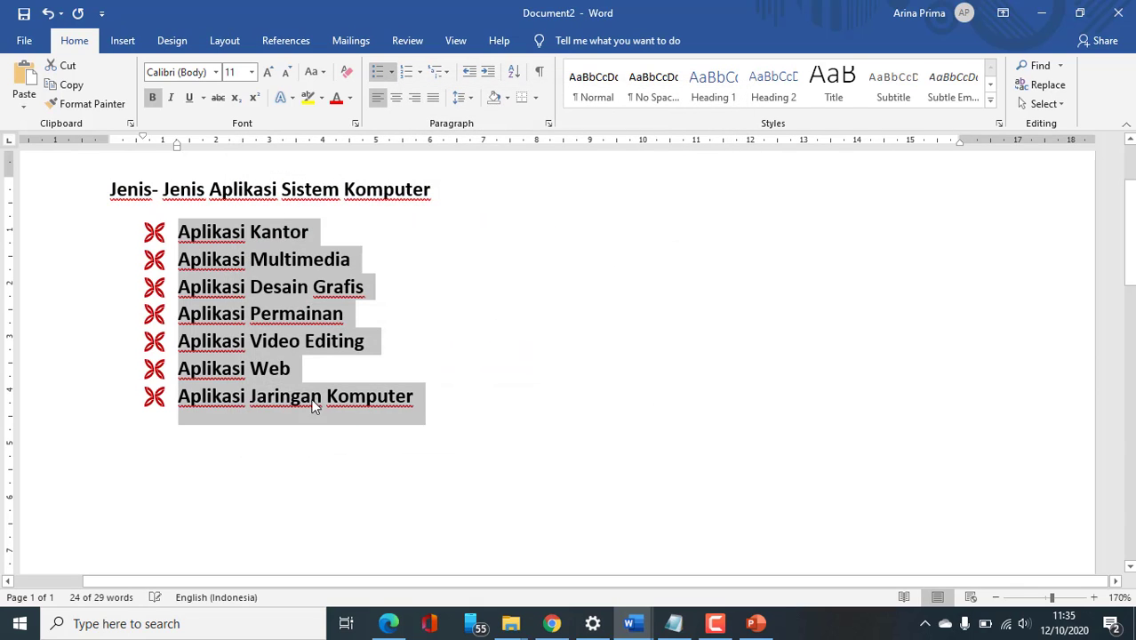
{"action": "left_click", "coordinate": [209, 293]}
{"action": "left_click", "coordinate": [153, 234]}
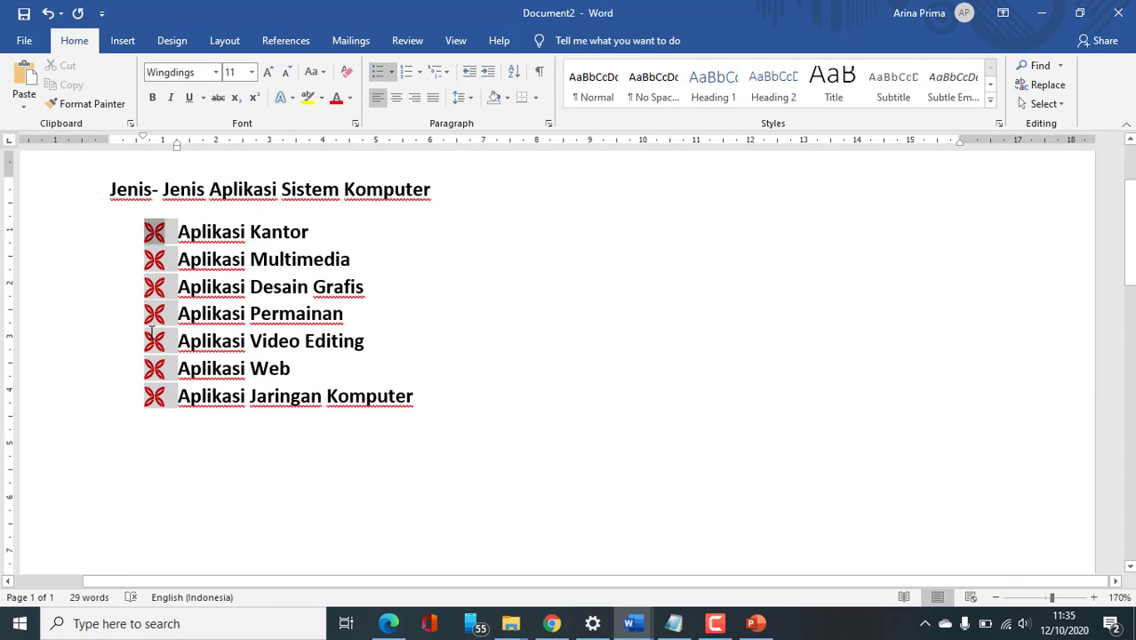
{"action": "left_click", "coordinate": [157, 342]}
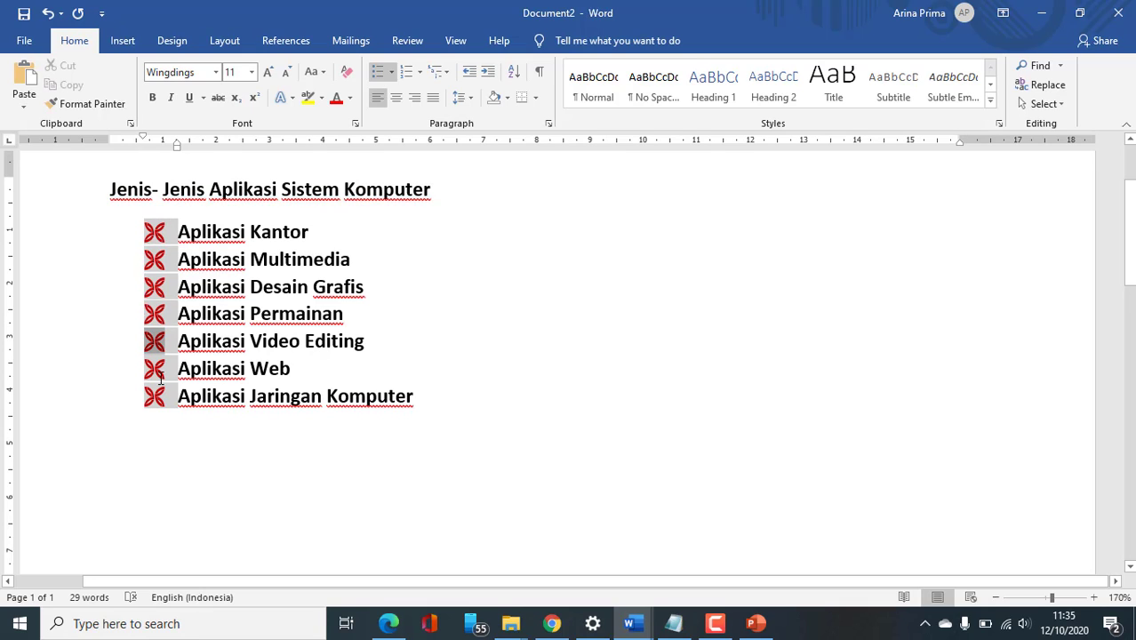
{"action": "left_click", "coordinate": [156, 369]}
{"action": "left_click", "coordinate": [156, 396]}
{"action": "left_click", "coordinate": [158, 234]}
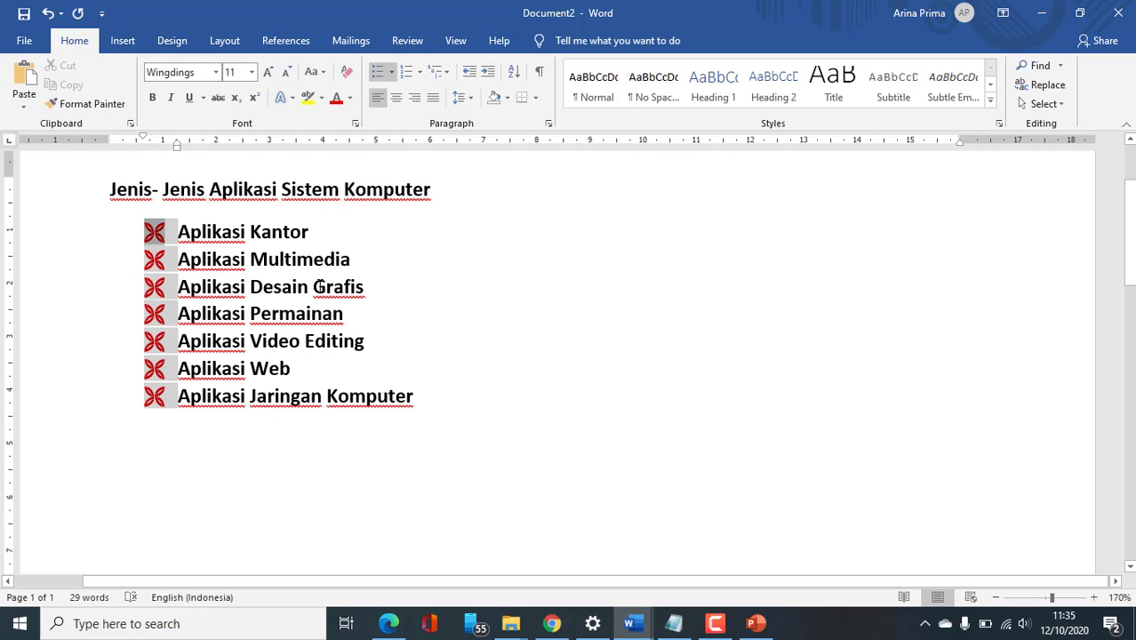
{"action": "left_click", "coordinate": [318, 286]}
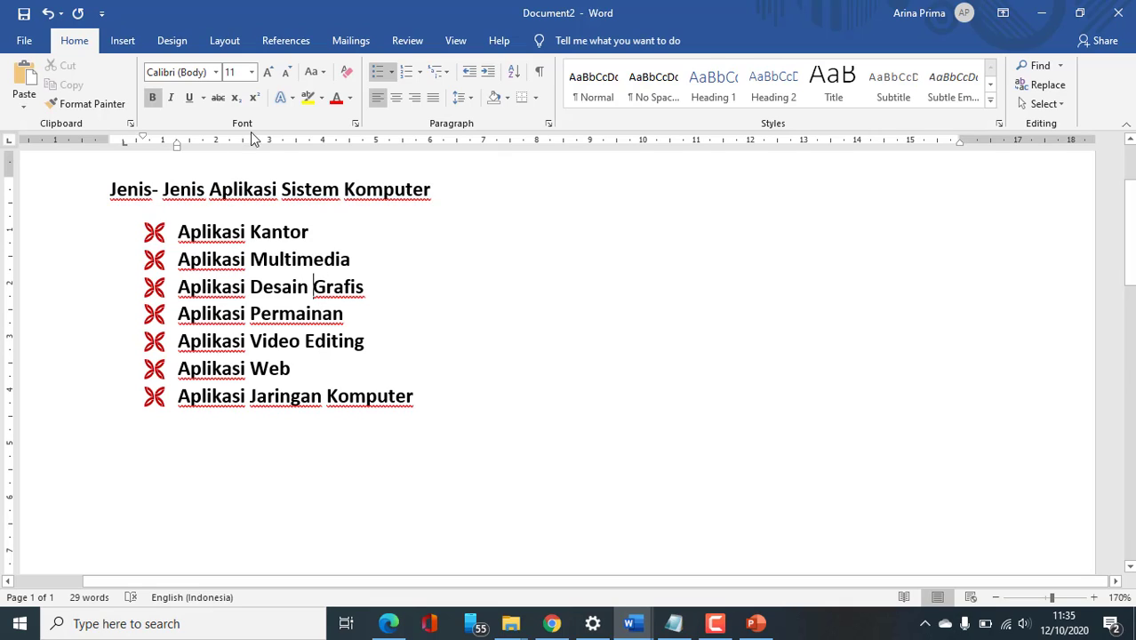
Step: Select all seven application items and apply the multilevel list format 1) a) i)
{"action": "left_click", "coordinate": [180, 231]}
{"action": "left_click_drag", "start_coordinate": [419, 391], "coordinate": [193, 236]}
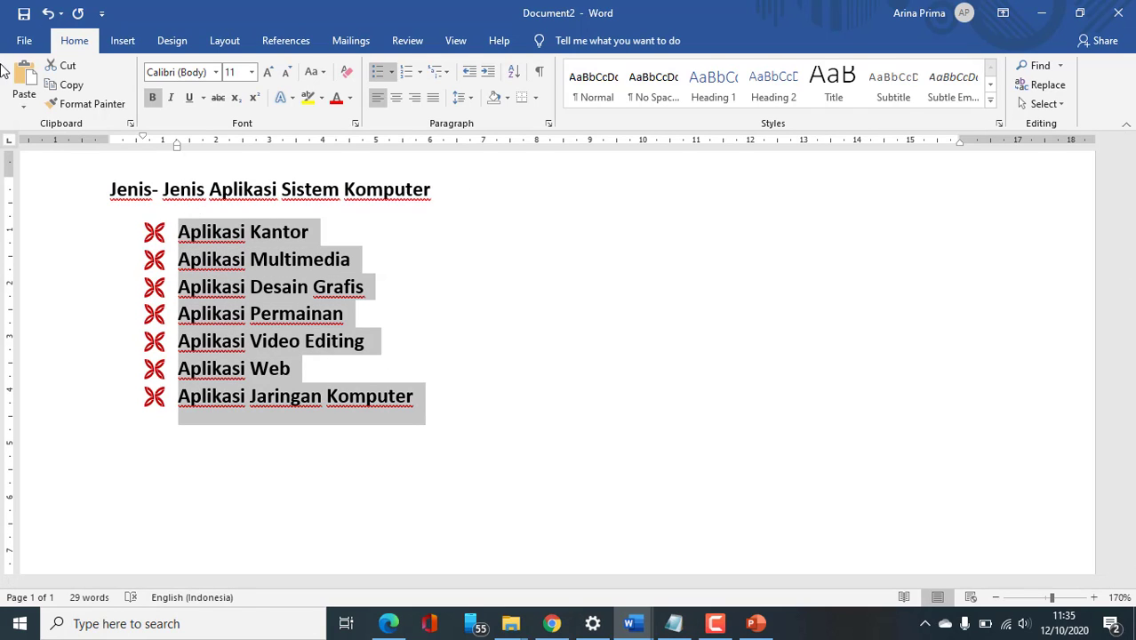
{"action": "left_click", "coordinate": [440, 77]}
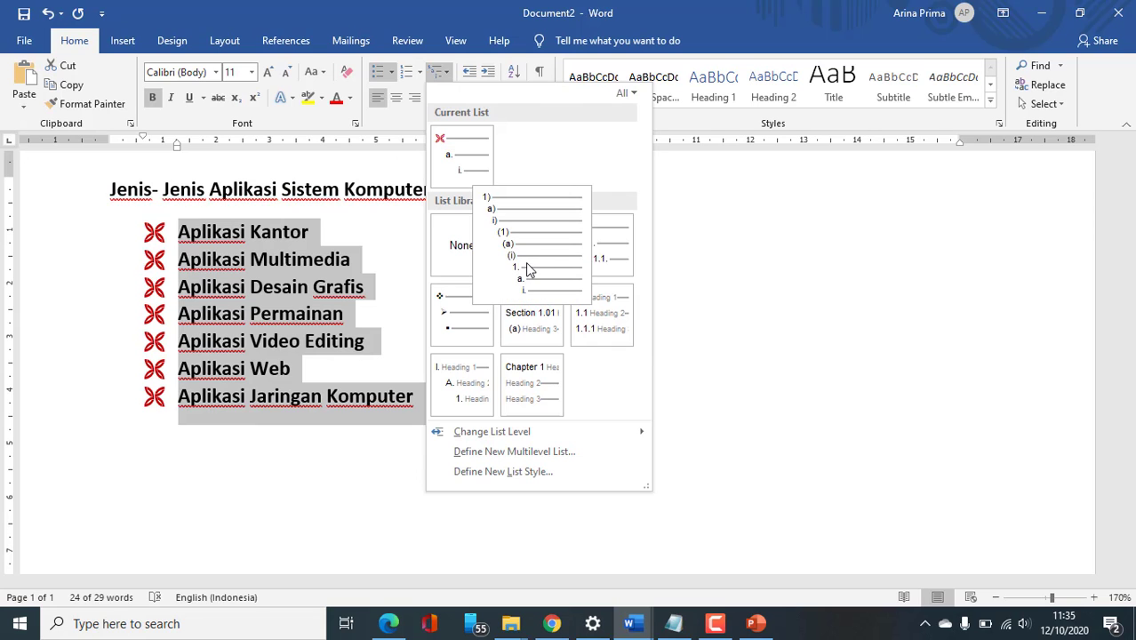
{"action": "left_click", "coordinate": [525, 265]}
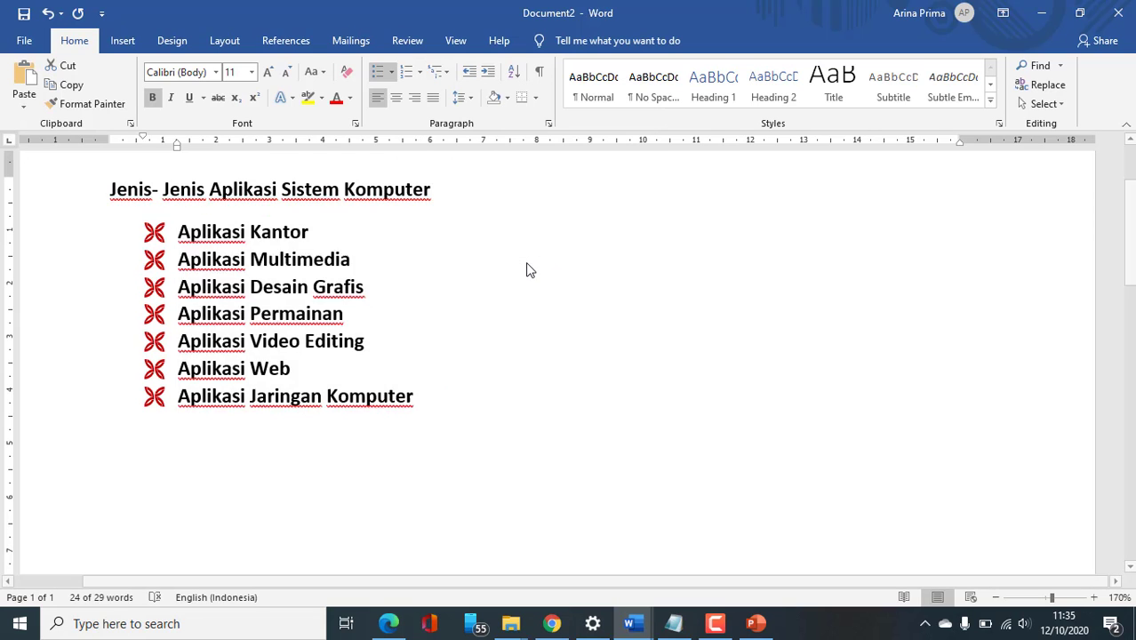
Step: Apply the heading multilevel list format 1 Heading 1, 1.1 Heading 2 to the seven items and collapse the Aplikasi Multimedia heading
{"action": "left_click", "coordinate": [421, 73]}
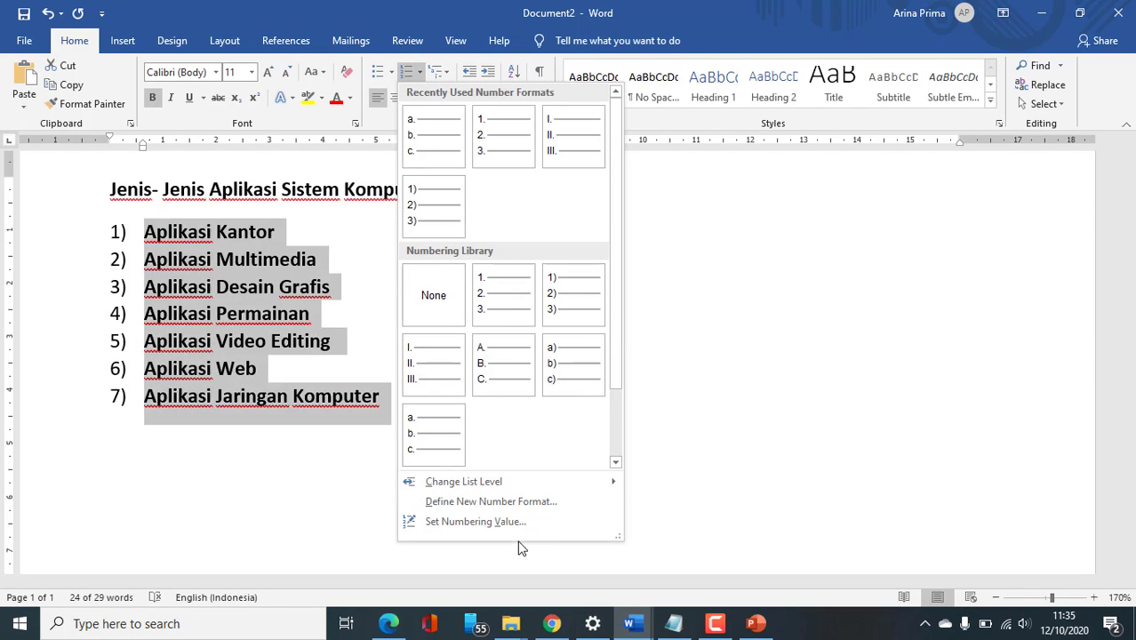
{"action": "left_click", "coordinate": [440, 74]}
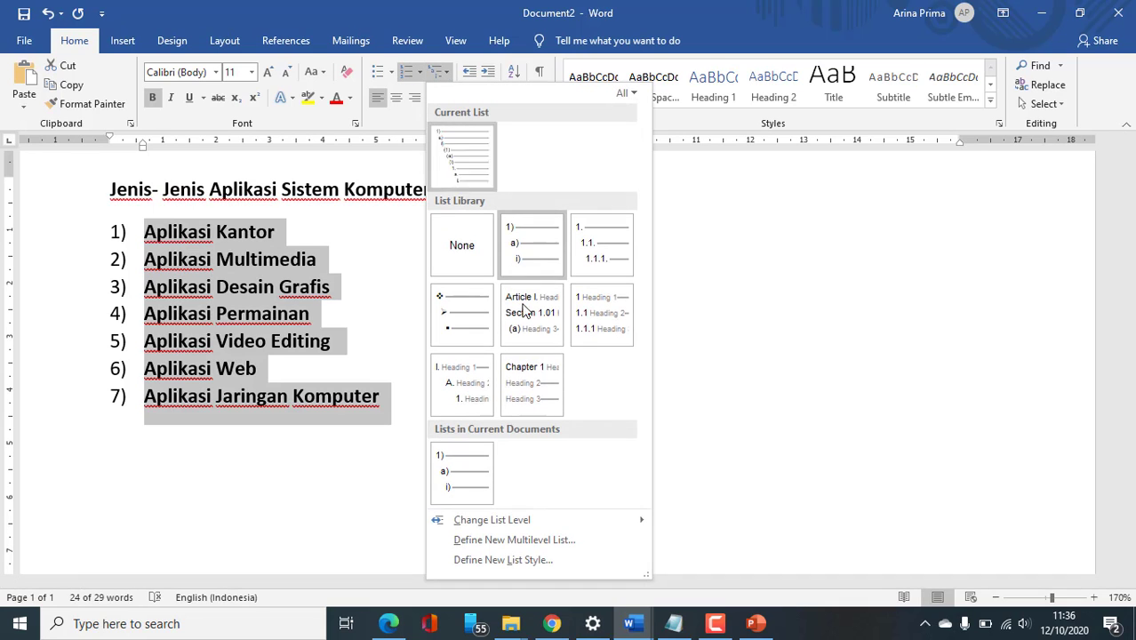
{"action": "left_click", "coordinate": [605, 324]}
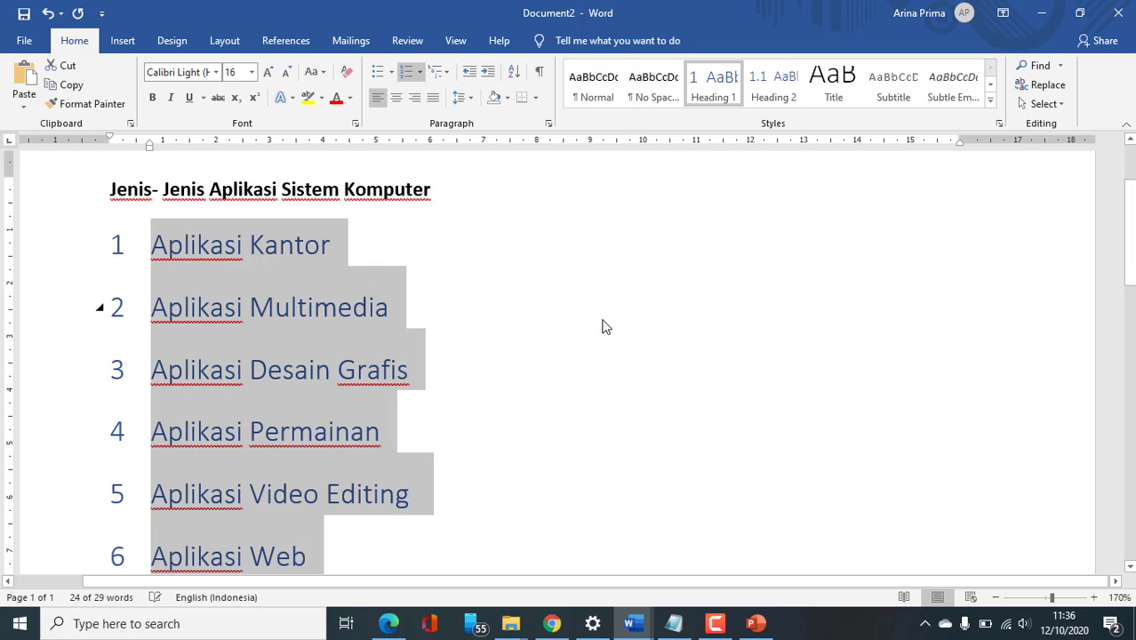
{"action": "left_click", "coordinate": [100, 316]}
{"action": "left_click", "coordinate": [386, 329]}
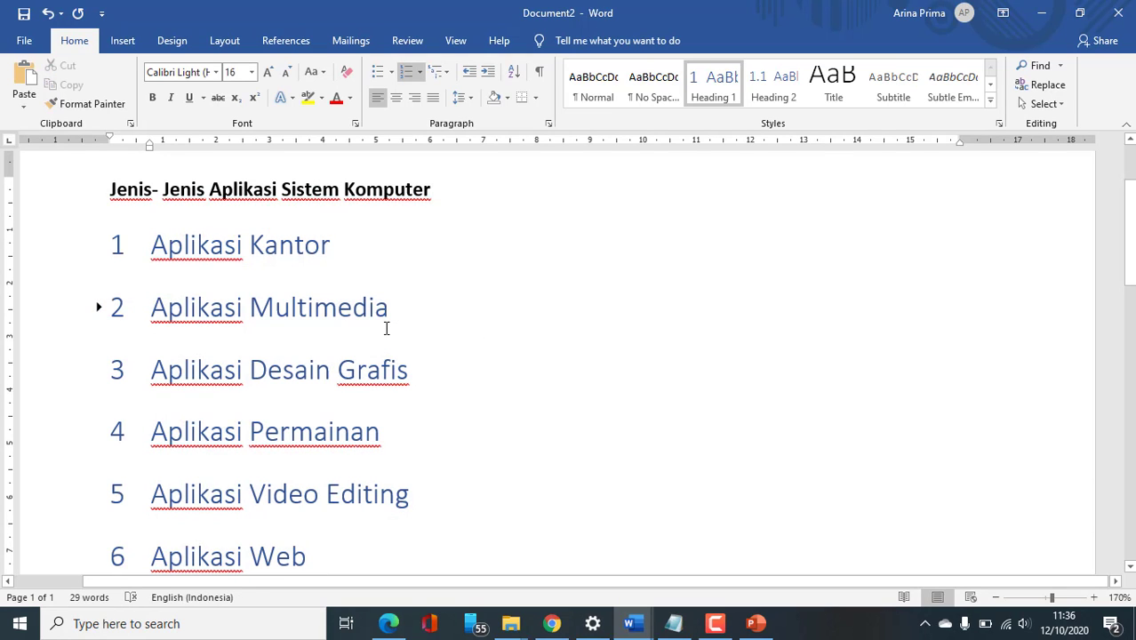
Step: Undo the heading list format and the 1) a) i) multilevel numbering, back to the red bullets, and deselect the list
{"action": "key", "text": "ctrl+z"}
{"action": "key", "text": "ctrl+z"}
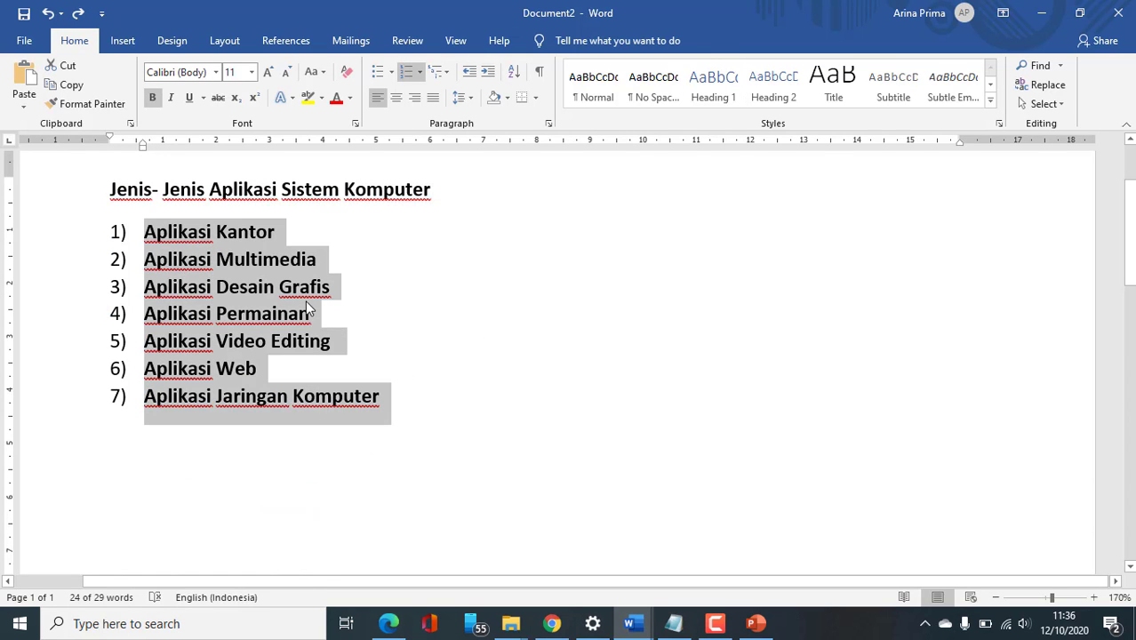
{"action": "key", "text": "ctrl+z"}
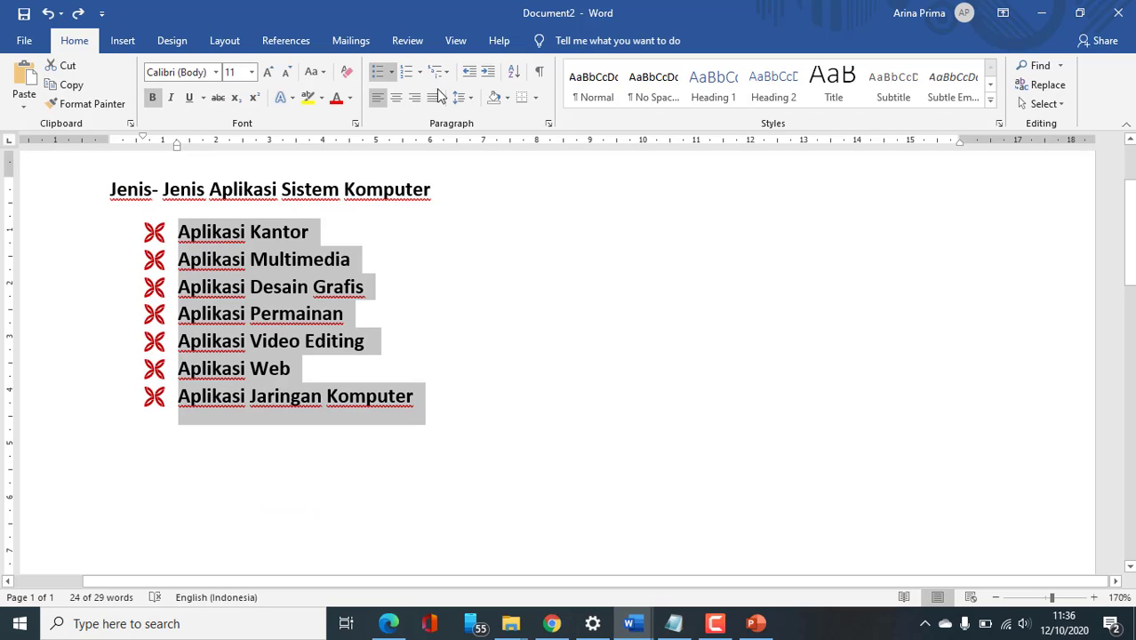
{"action": "left_click", "coordinate": [334, 217]}
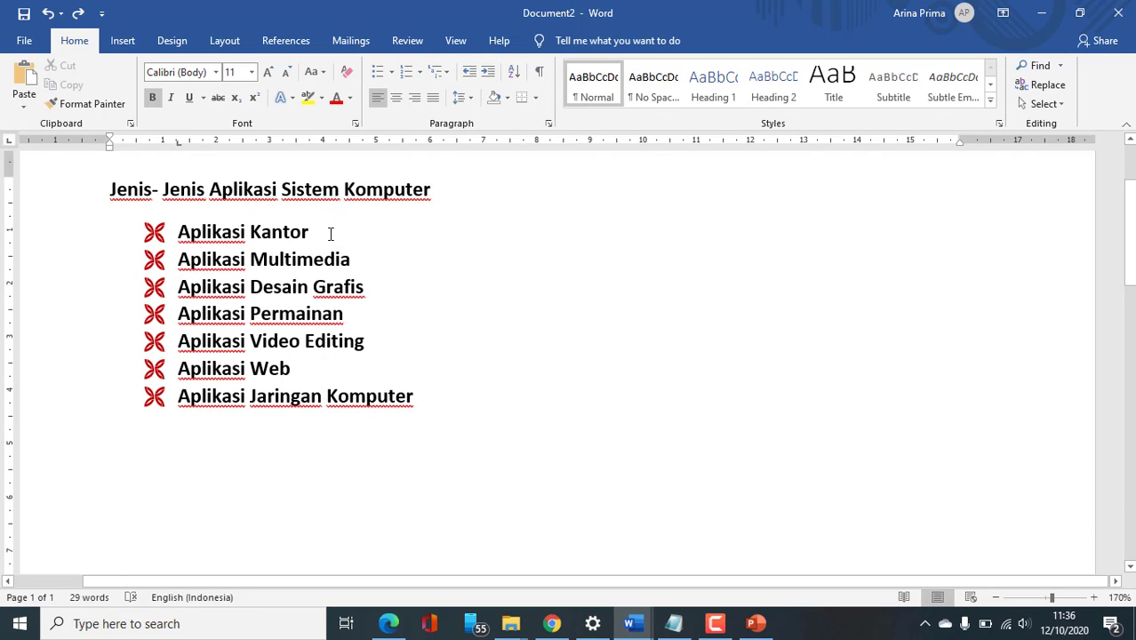
Step: Append ", contohnya:" to the Aplikasi Kantor item and start a new list item below it
{"action": "left_click", "coordinate": [313, 233]}
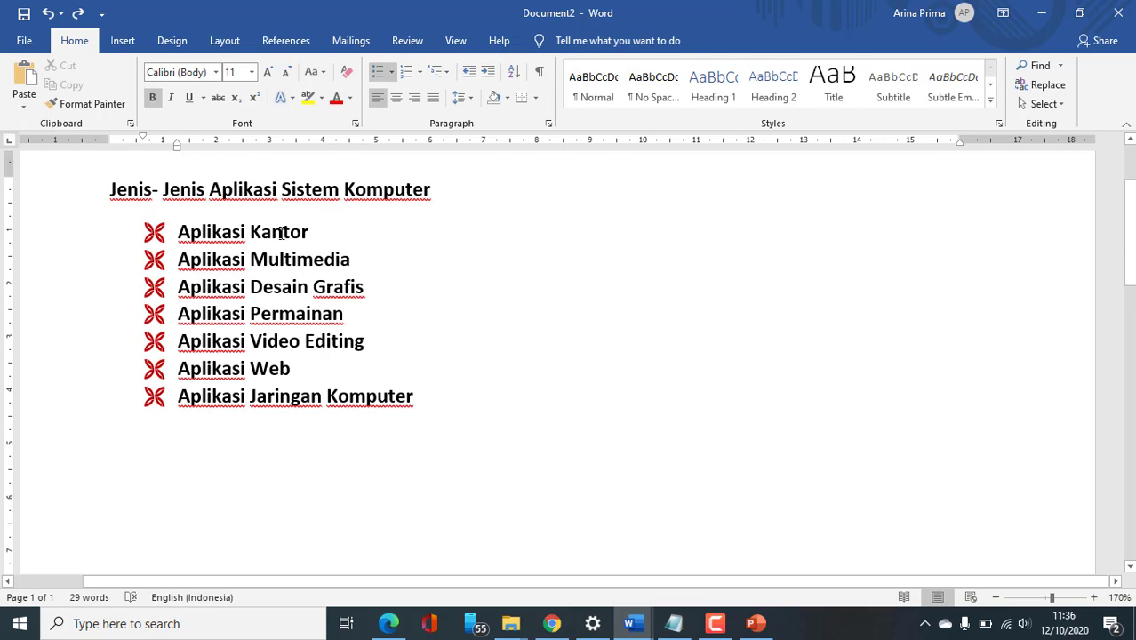
{"action": "type", "text": ", contohnya"}
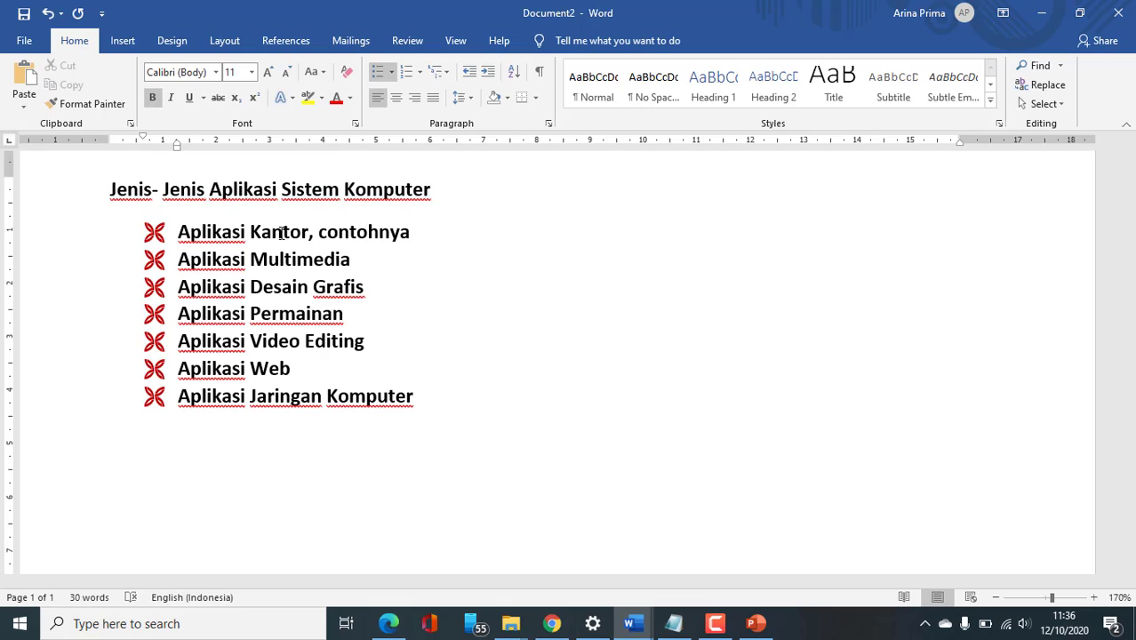
{"action": "type", "text": ":"}
{"action": "key", "text": "Return"}
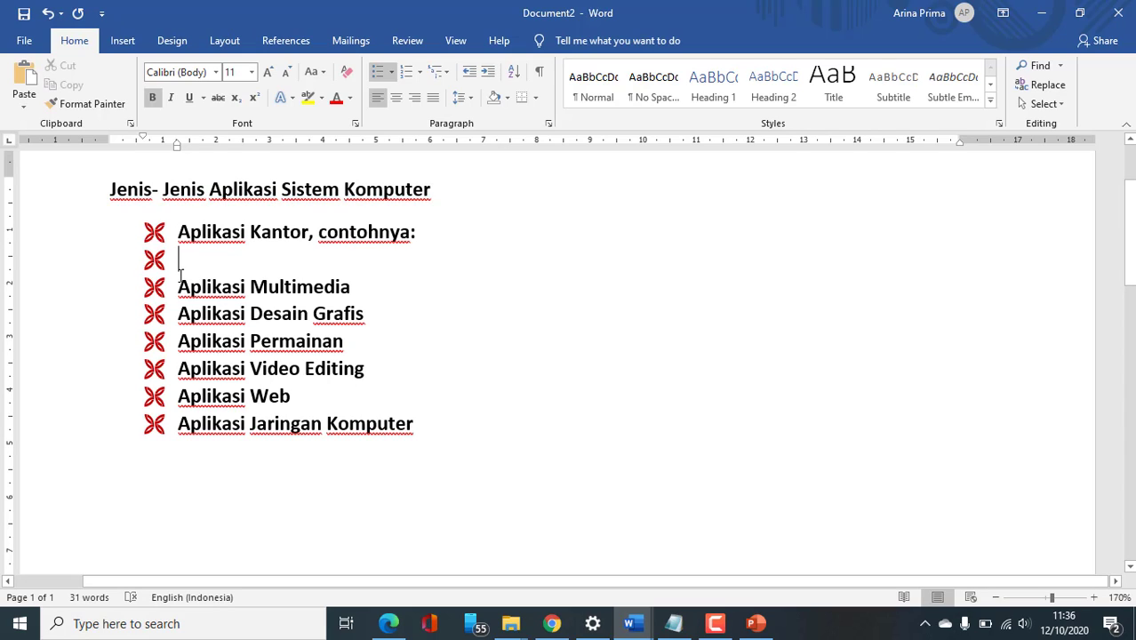
Step: Demote the empty item under Aplikasi Kantor one level and enter "Ms.Office Word, Excel,Access,P.Point" in it
{"action": "key", "text": "Tab"}
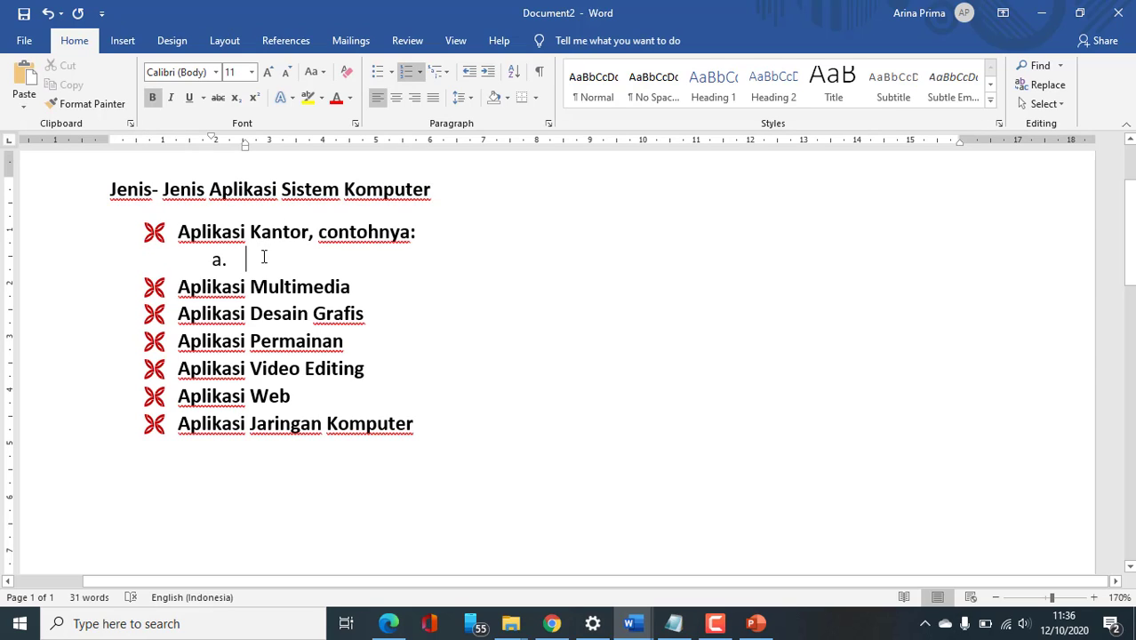
{"action": "type", "text": "Mi"}
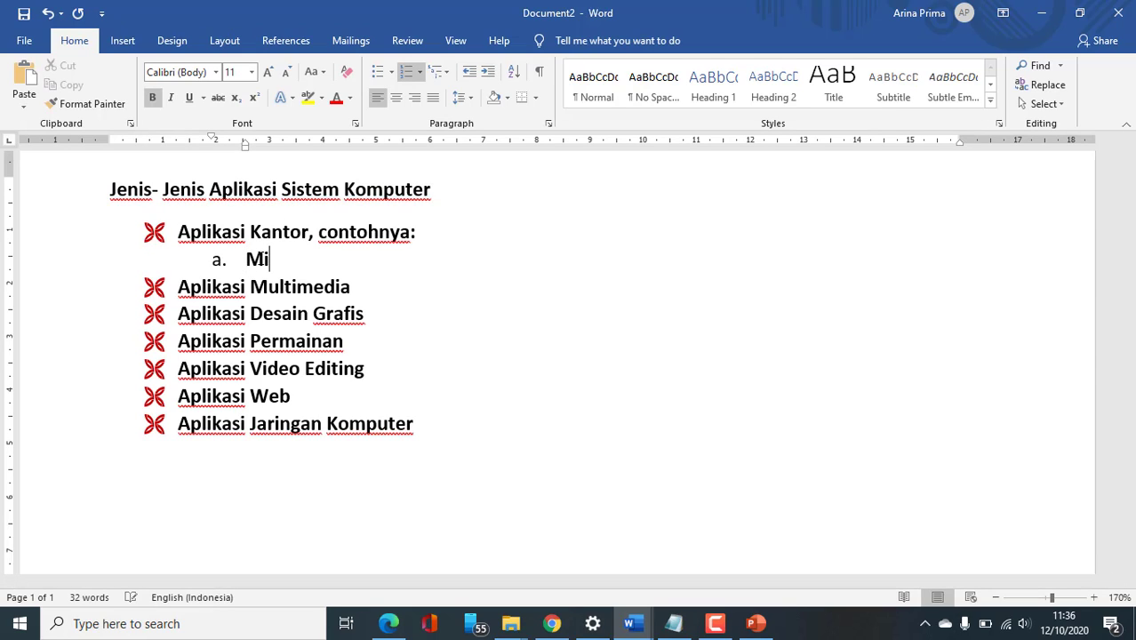
{"action": "key", "text": "BackSpace"}
{"action": "type", "text": "s.Office Word,"}
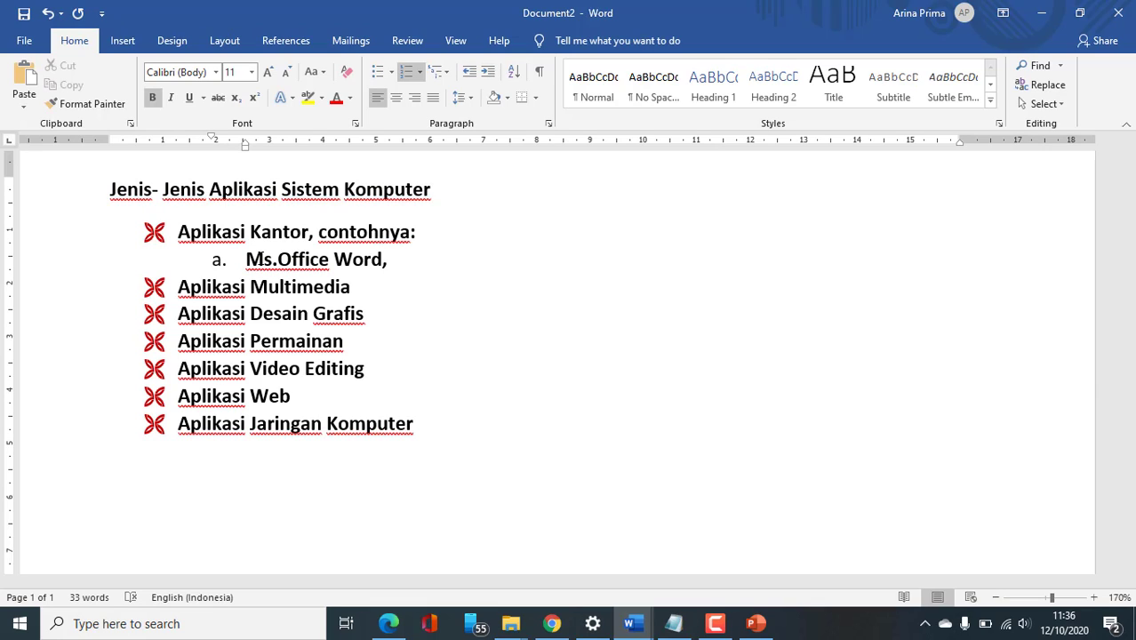
{"action": "type", "text": " Excel,Access"}
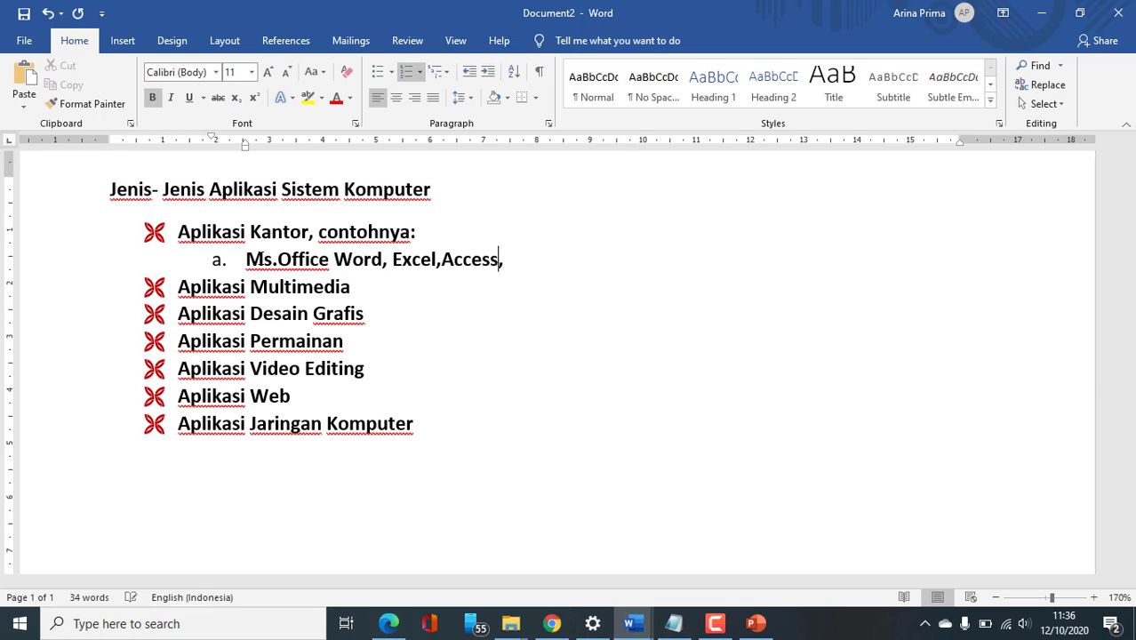
{"action": "type", "text": ",P.Point"}
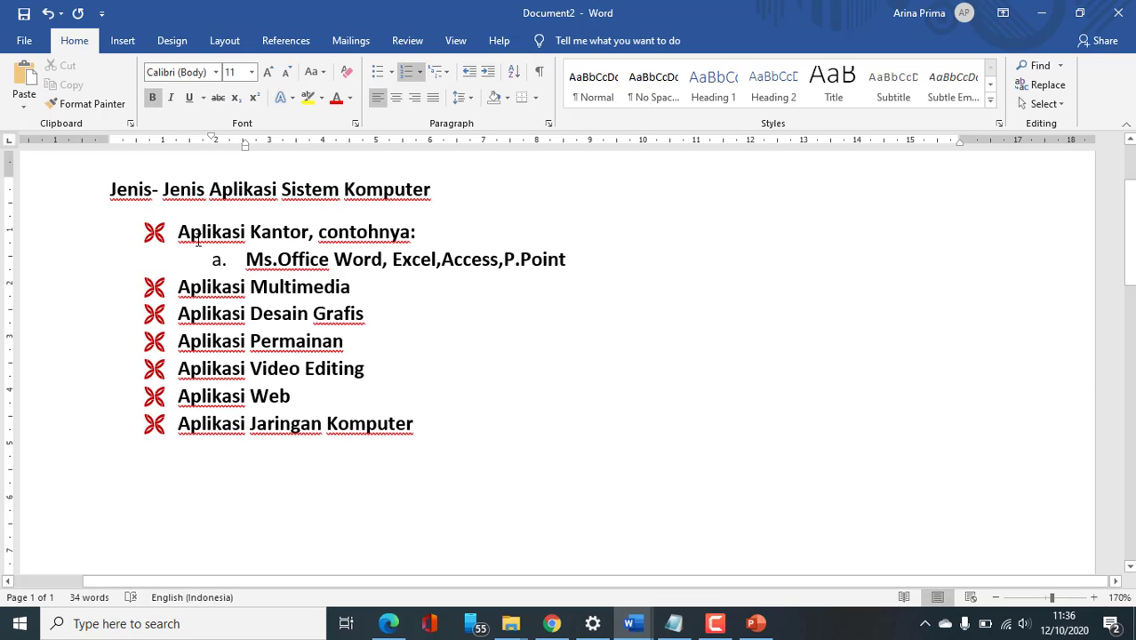
Step: Append ",contohnya:" to the Aplikasi Multimedia item and start a new list item below it
{"action": "left_click", "coordinate": [364, 288]}
{"action": "type", "text": ",co"}
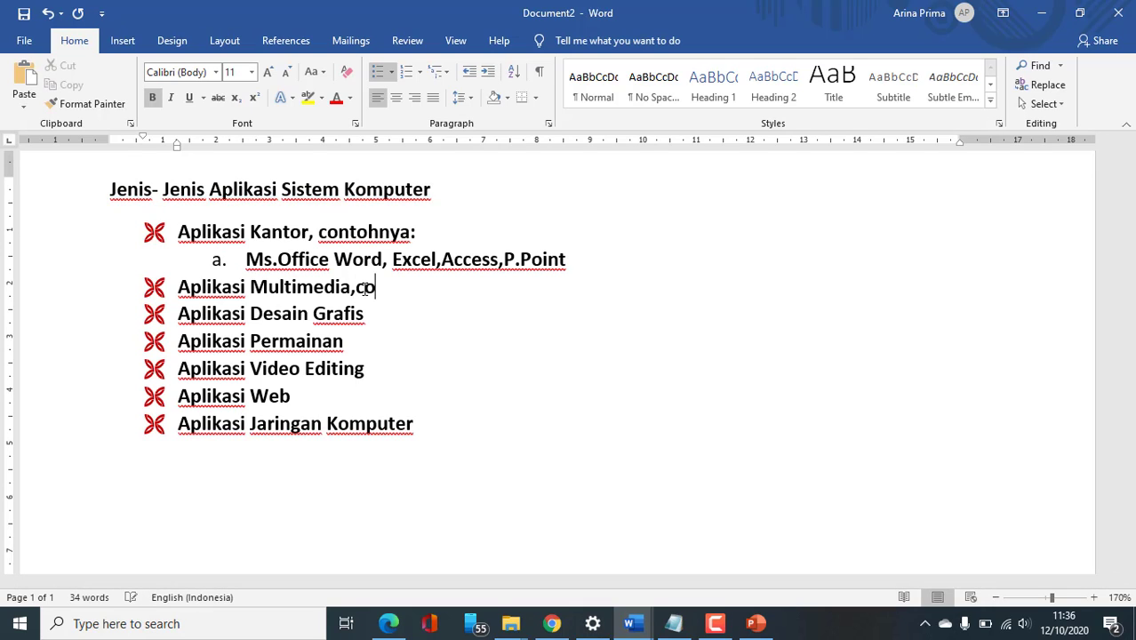
{"action": "type", "text": "ntohny"}
{"action": "key", "text": "BackSpace"}
{"action": "type", "text": "nya"}
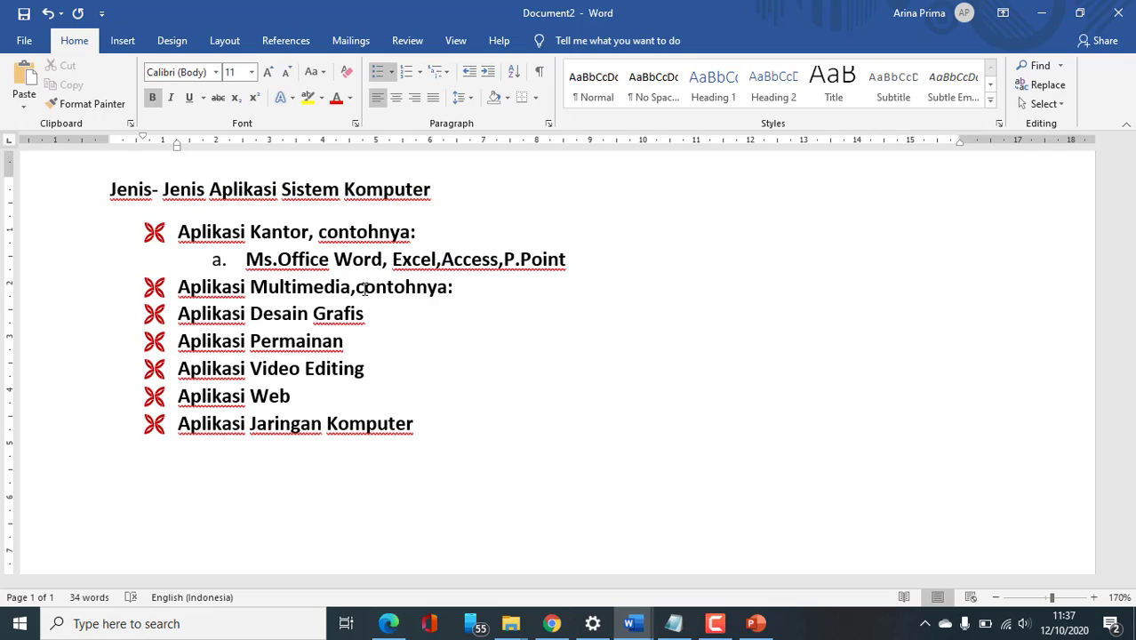
{"action": "type", "text": ":"}
{"action": "key", "text": "Return"}
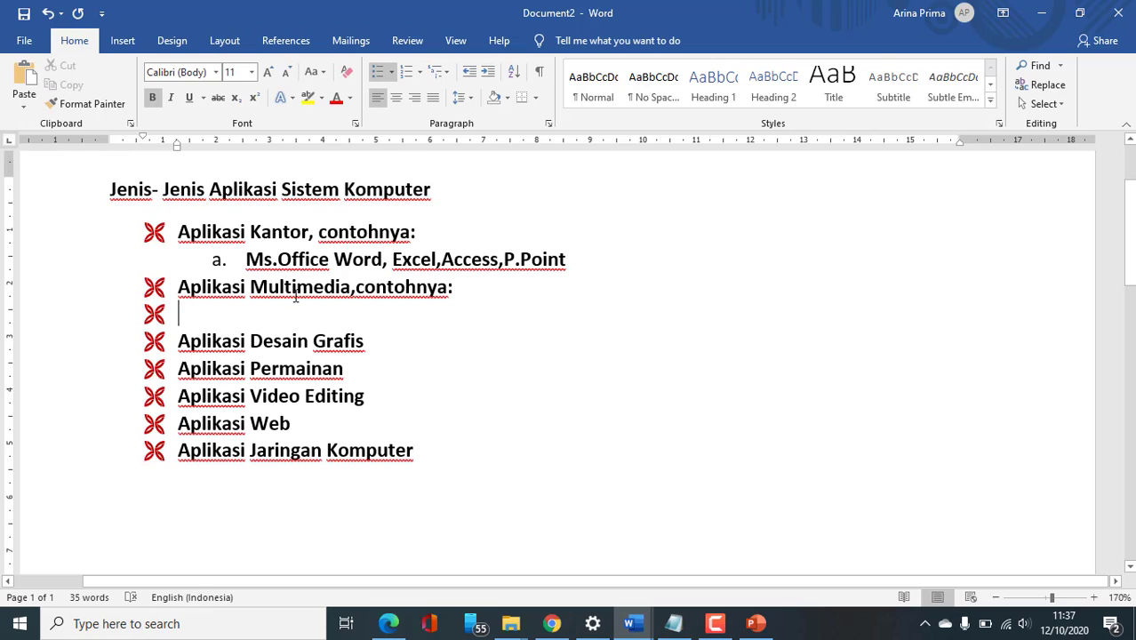
Step: Demote the empty item under Aplikasi Multimedia one level and enter the sub-items "VLC" and "Winamp"
{"action": "key", "text": "Tab"}
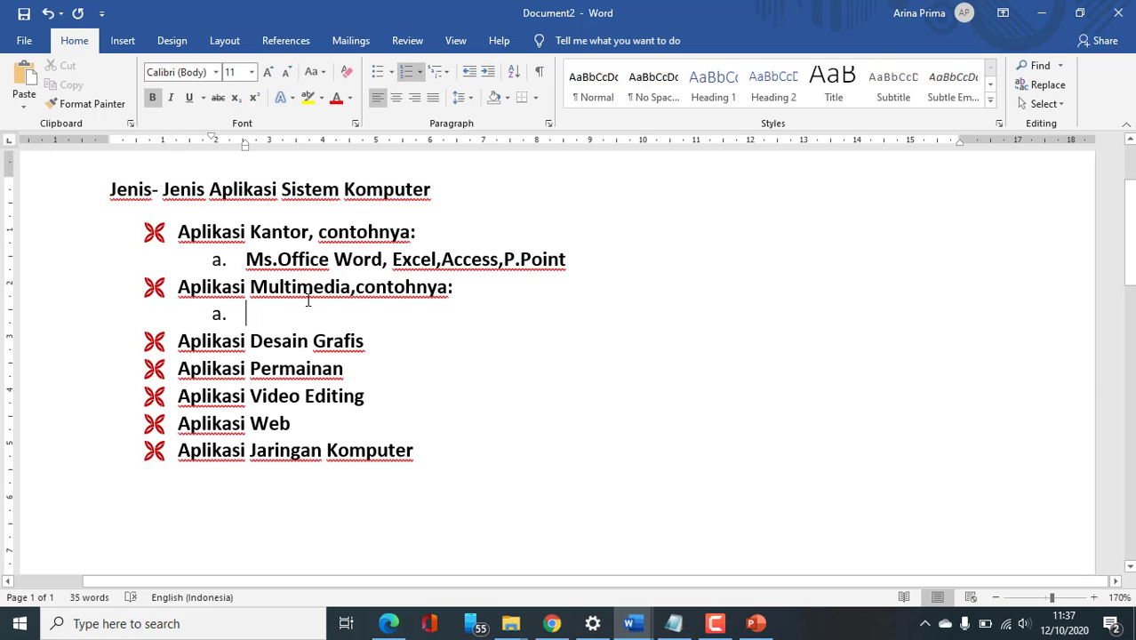
{"action": "type", "text": "VLS"}
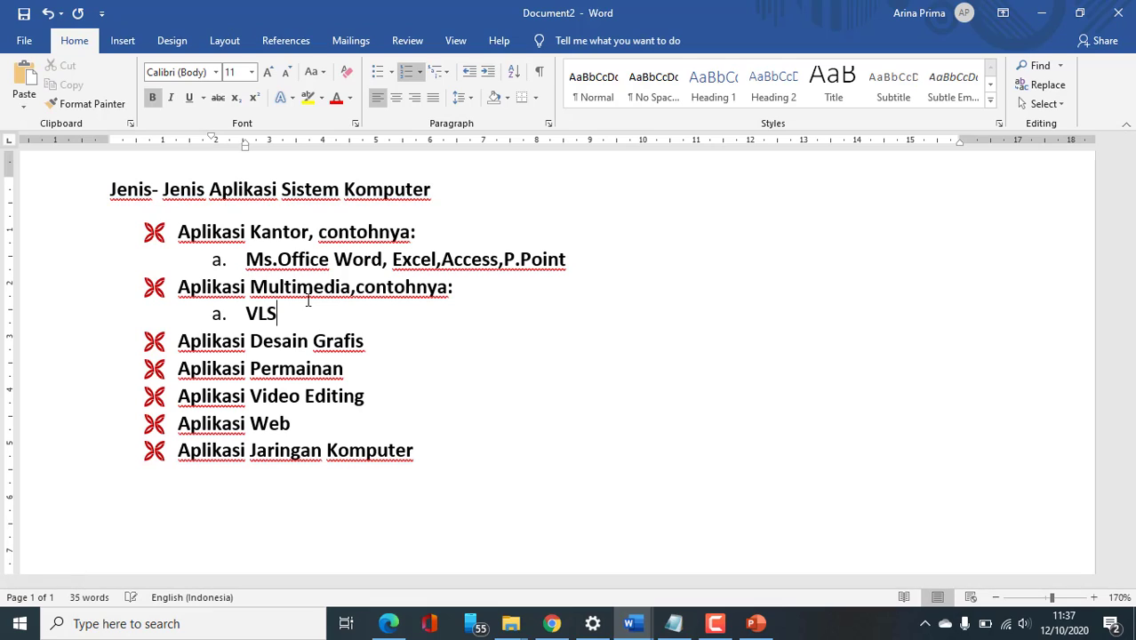
{"action": "key", "text": "BackSpace"}
{"action": "type", "text": "C"}
{"action": "key", "text": "Return"}
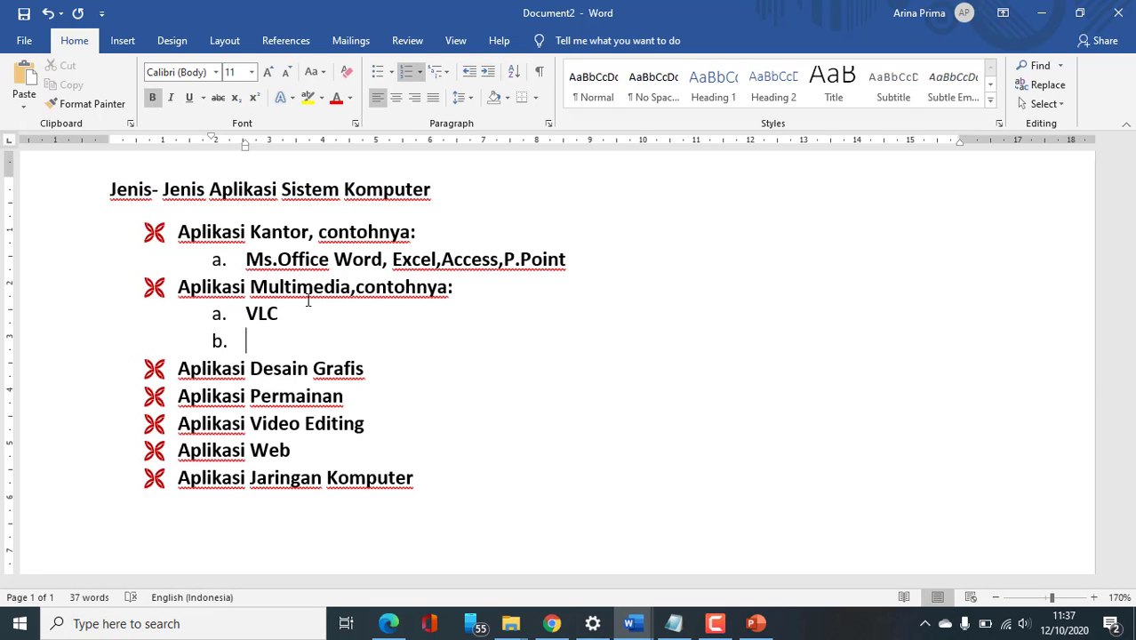
{"action": "type", "text": "Winamp"}
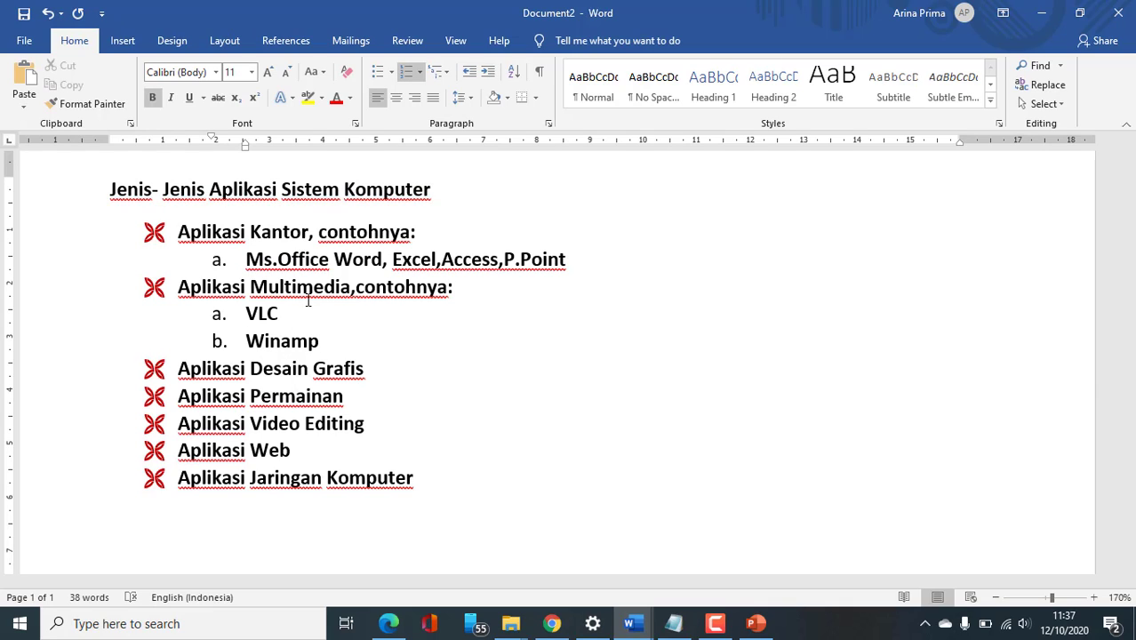
Step: Append ",contohnya:" to the Aplikasi Desain Grafis item and add the sub-item "Corel Draw" one level below it
{"action": "left_click", "coordinate": [404, 372]}
{"action": "type", "text": ",c"}
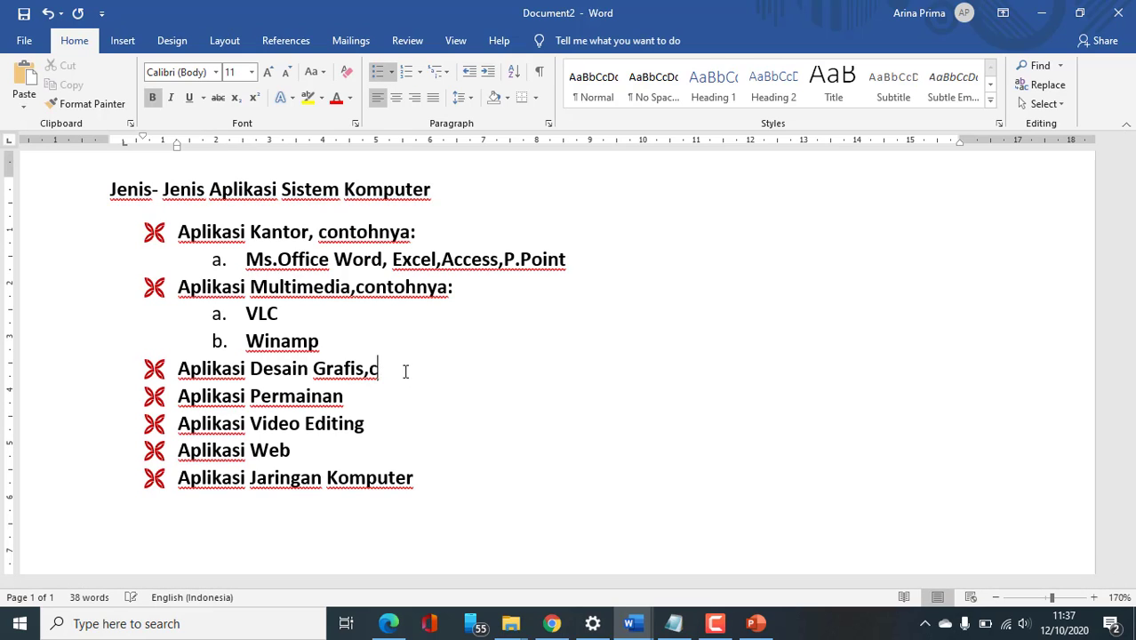
{"action": "type", "text": "ontohnya:"}
{"action": "key", "text": "Return"}
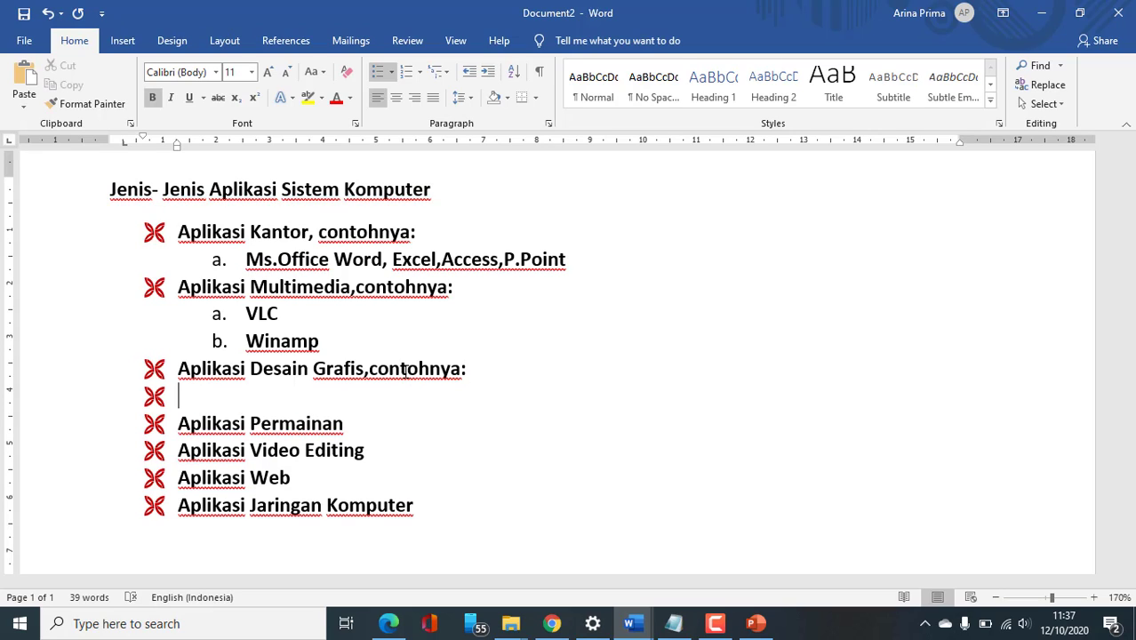
{"action": "key", "text": "Tab"}
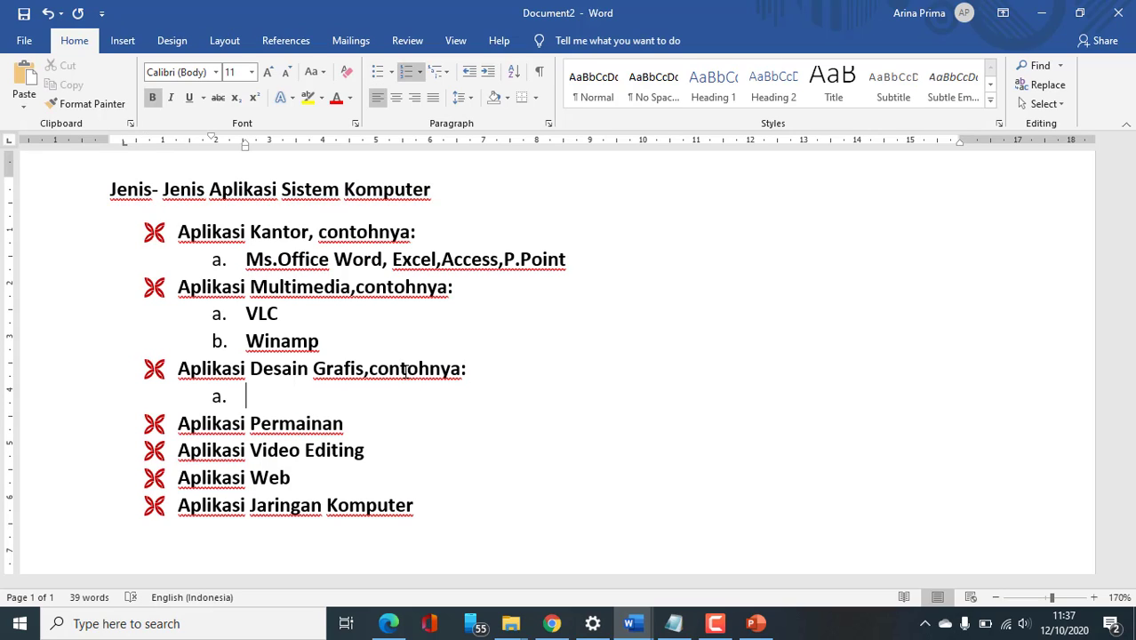
{"action": "type", "text": "Corel Draw"}
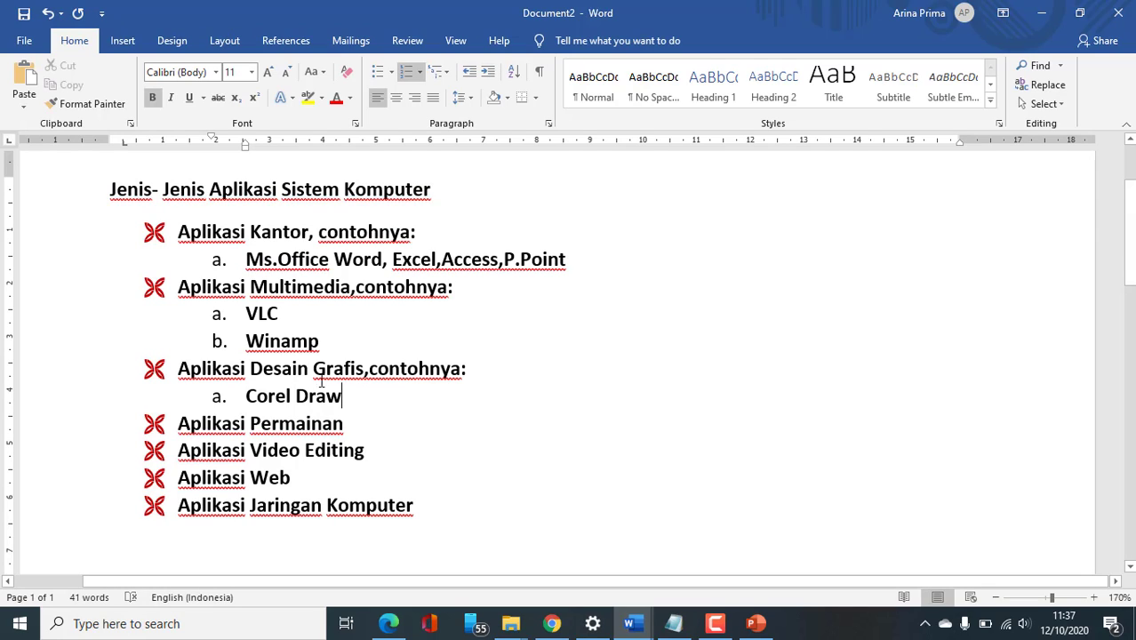
Step: Append ", contohnya :" to the Aplikasi Permainan item and start a new bulleted item below it
{"action": "left_click", "coordinate": [366, 423]}
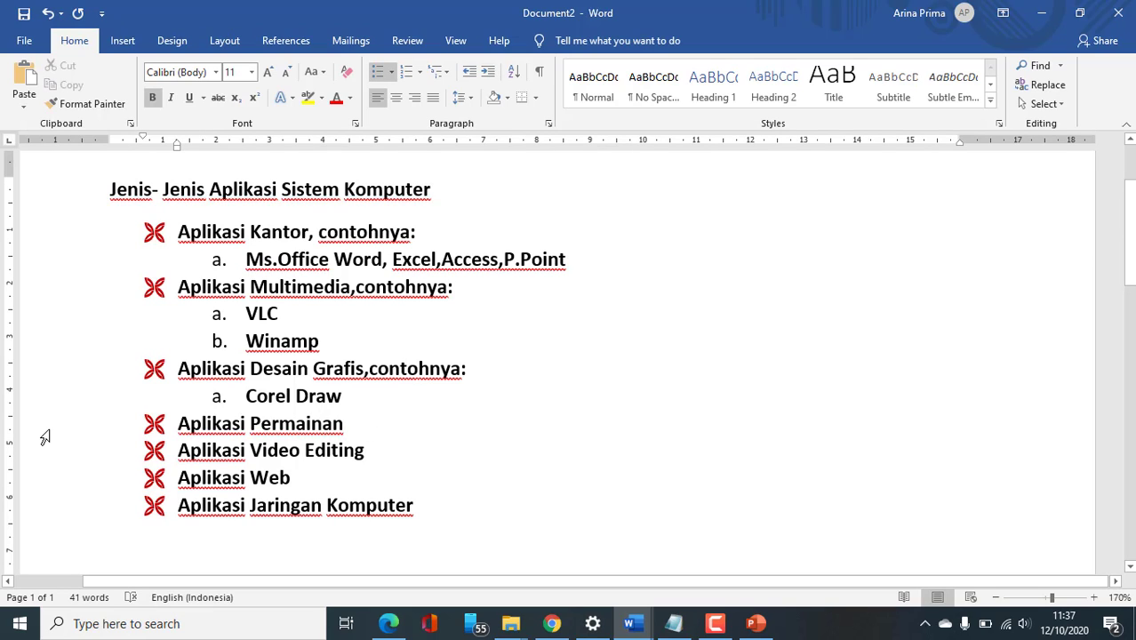
{"action": "type", "text": ","}
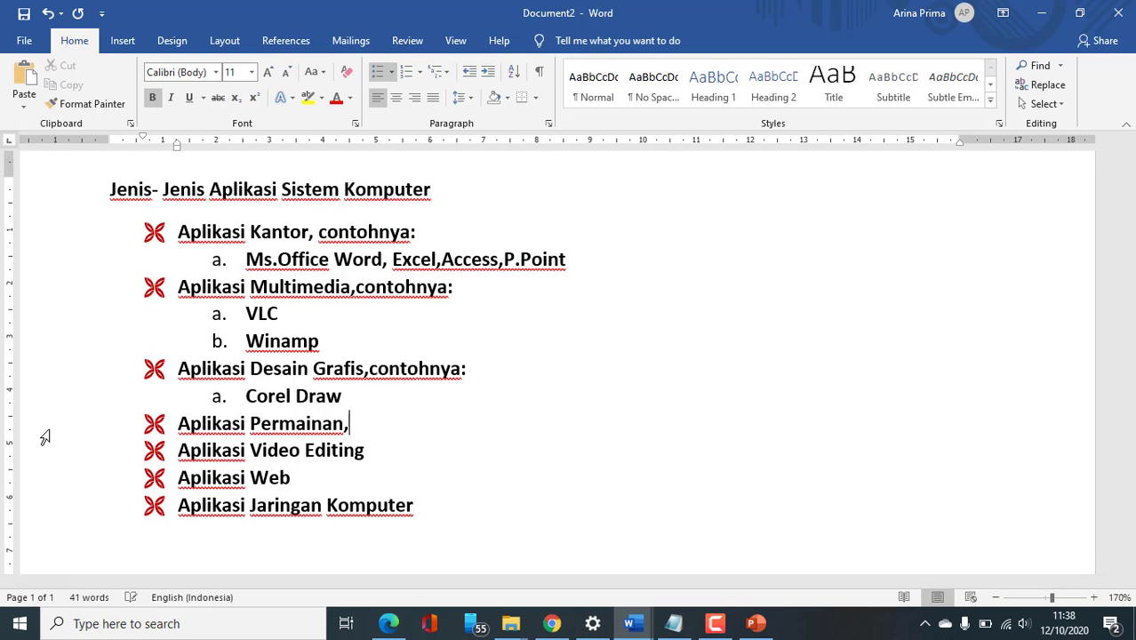
{"action": "type", "text": " contohn"}
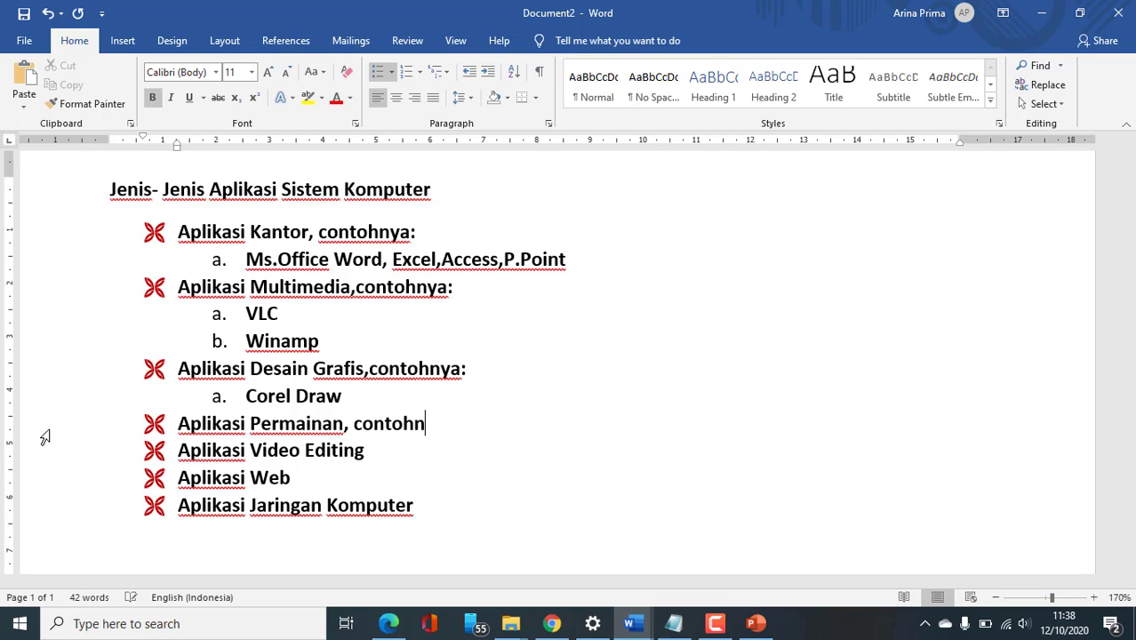
{"action": "type", "text": "ya :"}
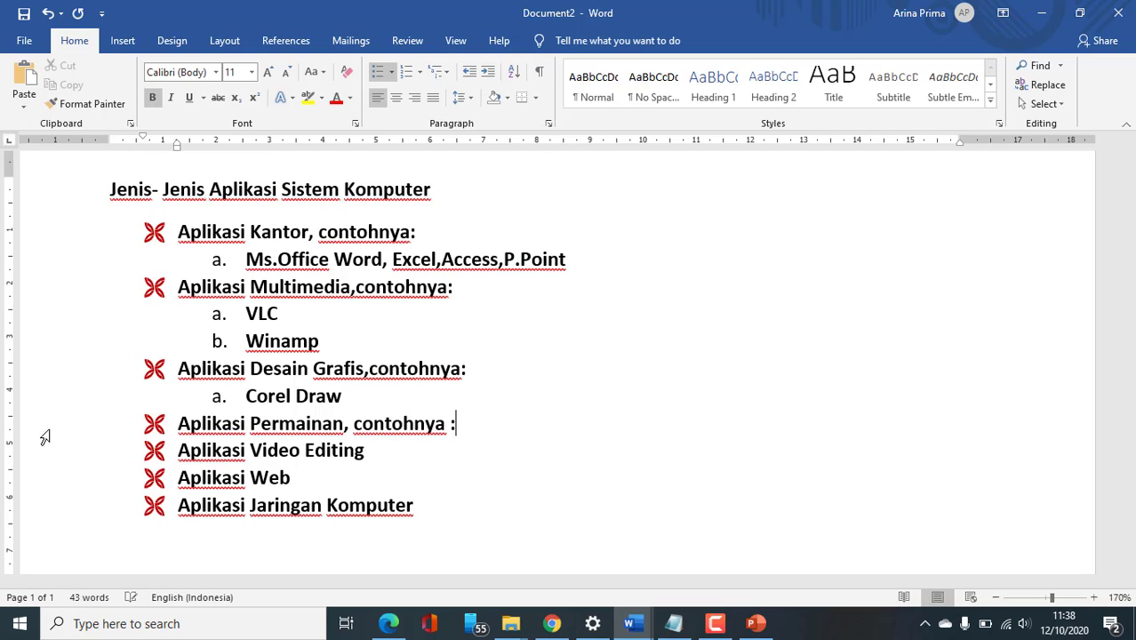
{"action": "key", "text": "Return"}
{"action": "key", "text": "BackSpace"}
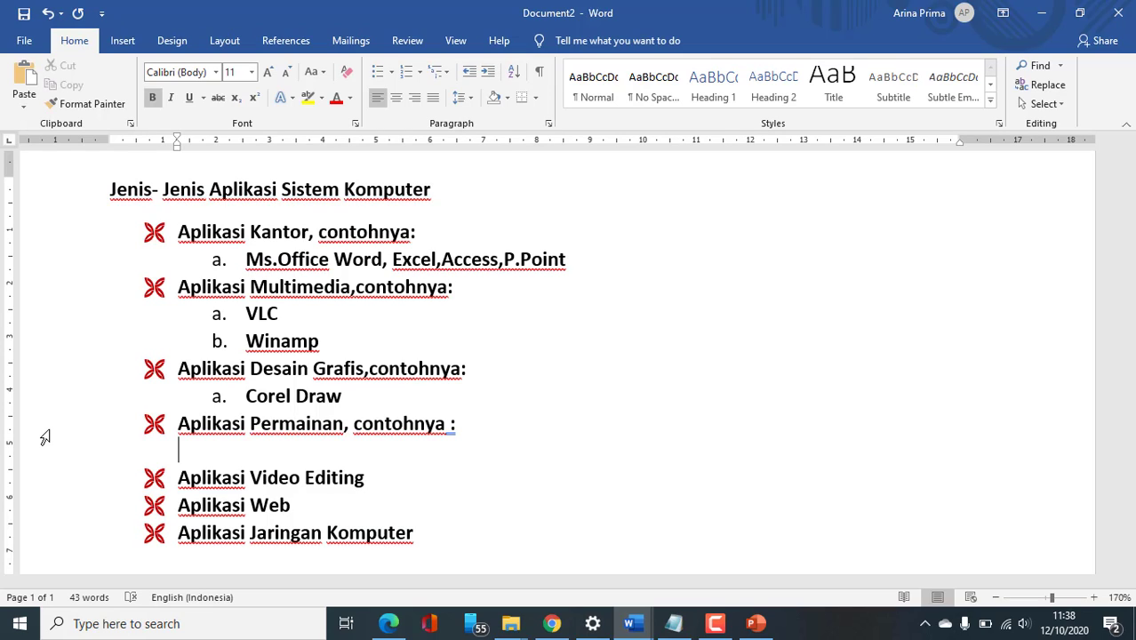
{"action": "key", "text": "ctrl+z"}
Step: Demote the empty item under Aplikasi Permainan one level and enter the sub-items "Mobile Legend" and "PUBG"
{"action": "key", "text": "Tab"}
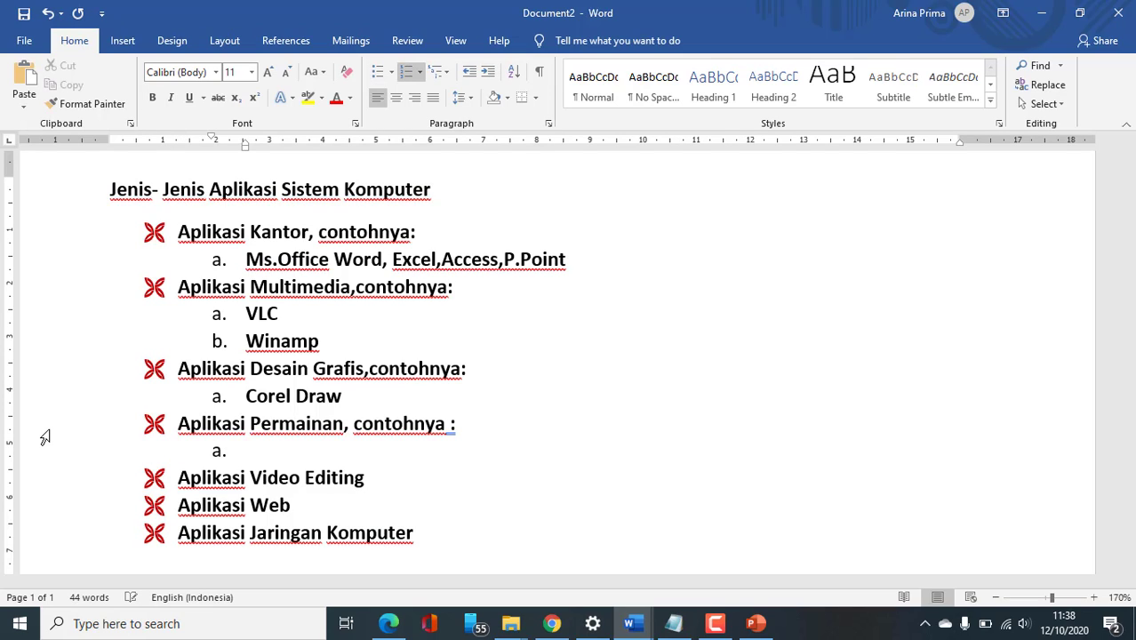
{"action": "type", "text": "Mobile Le"}
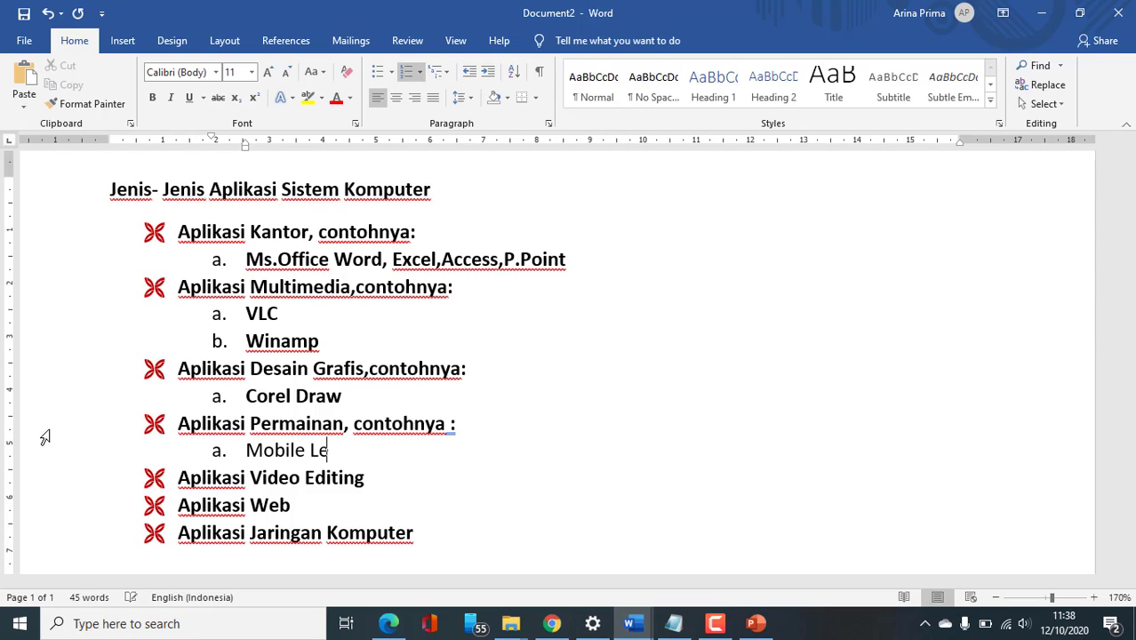
{"action": "type", "text": "gend"}
{"action": "key", "text": "Return"}
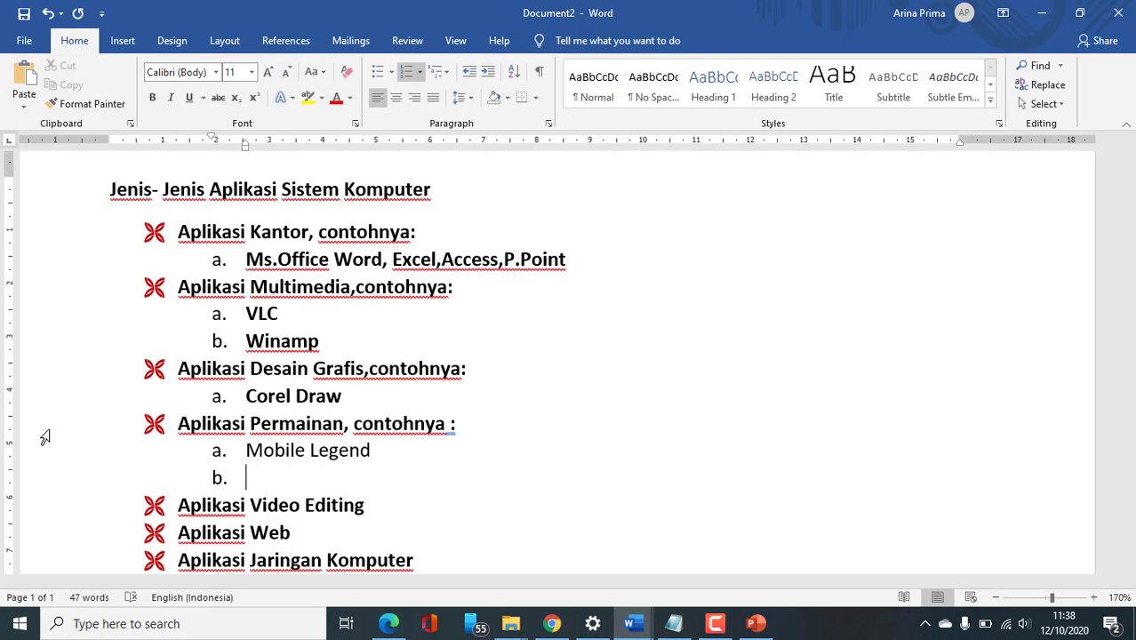
{"action": "type", "text": "PUBG"}
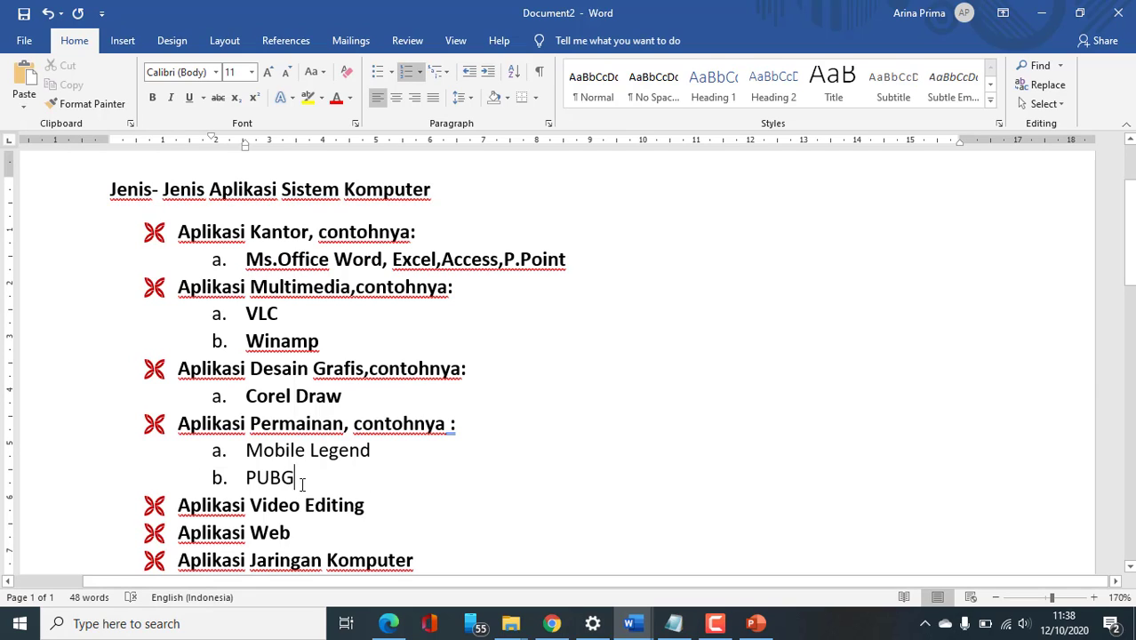
Step: Change the numbering of the sub-items Mobile Legend and PUBG to the 1., 2., 3. format, and replace it with red flower bullets
{"action": "left_click_drag", "start_coordinate": [302, 477], "coordinate": [224, 449]}
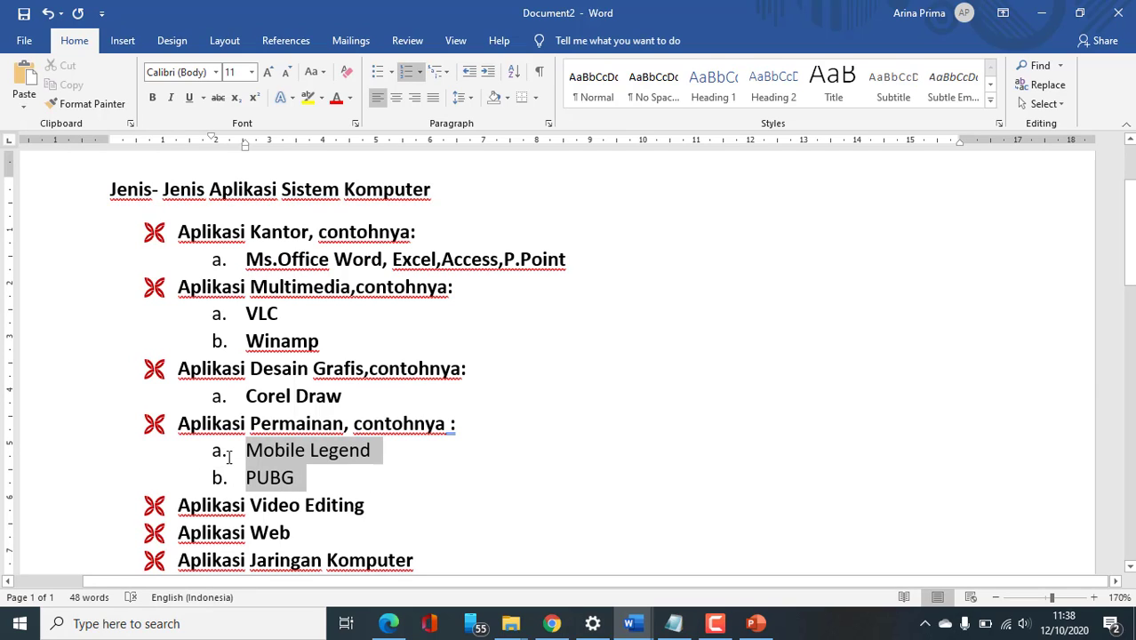
{"action": "left_click", "coordinate": [421, 72]}
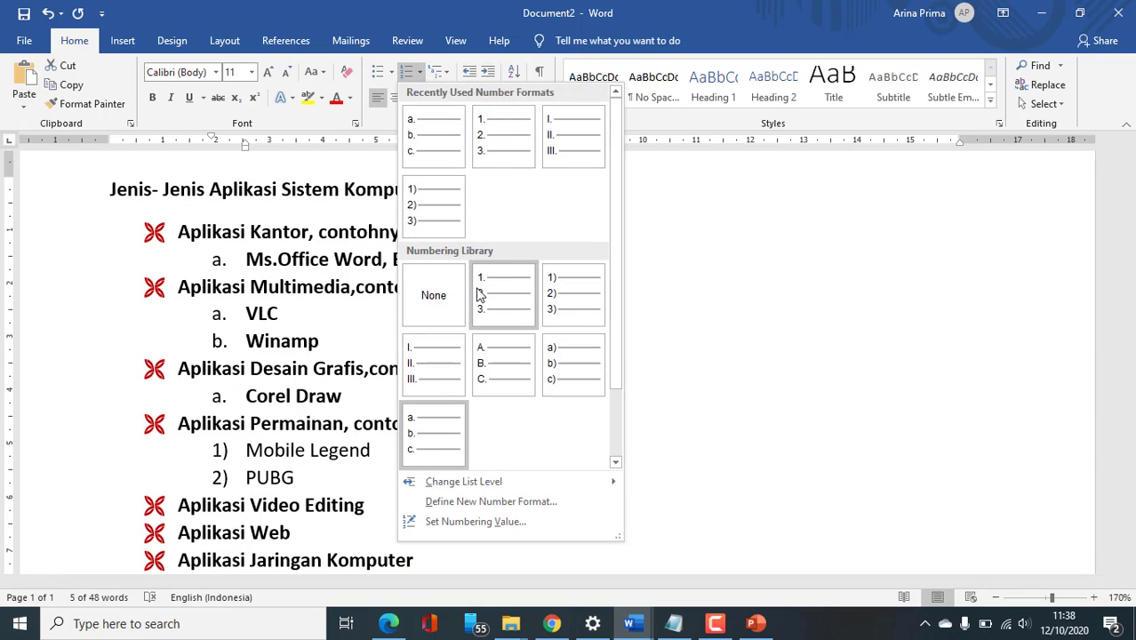
{"action": "left_click", "coordinate": [505, 300]}
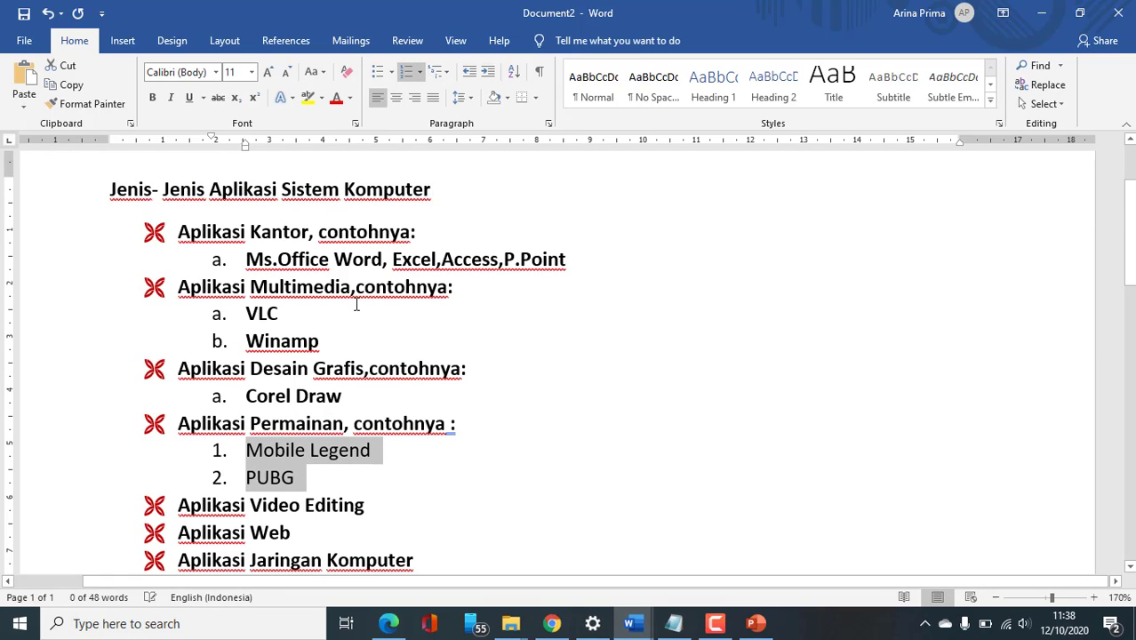
{"action": "left_click", "coordinate": [392, 72]}
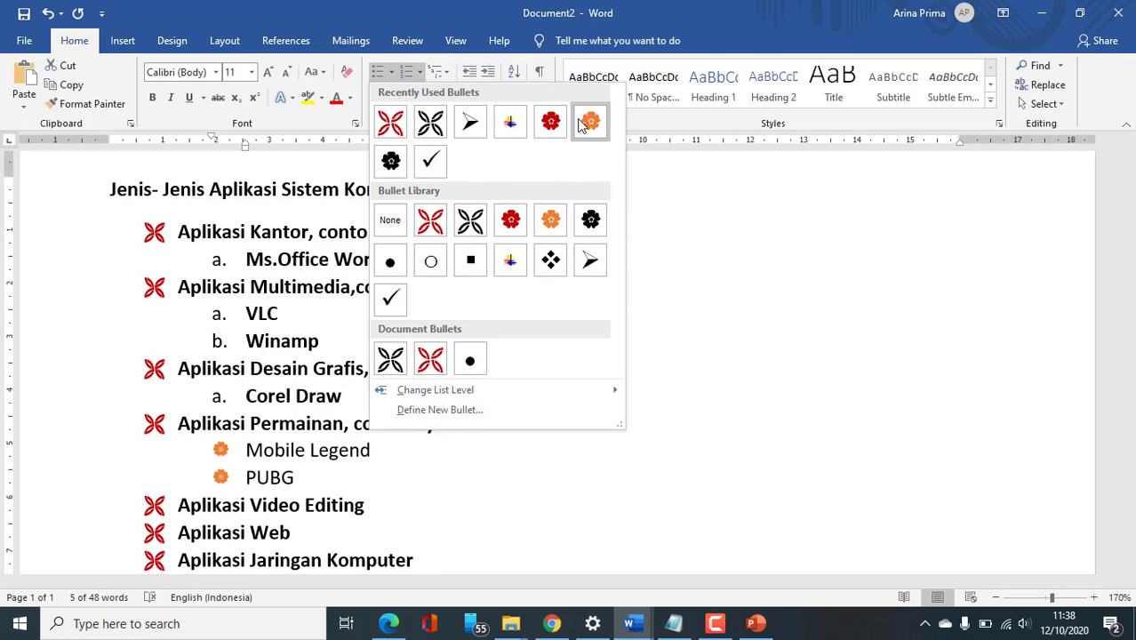
{"action": "left_click", "coordinate": [551, 123]}
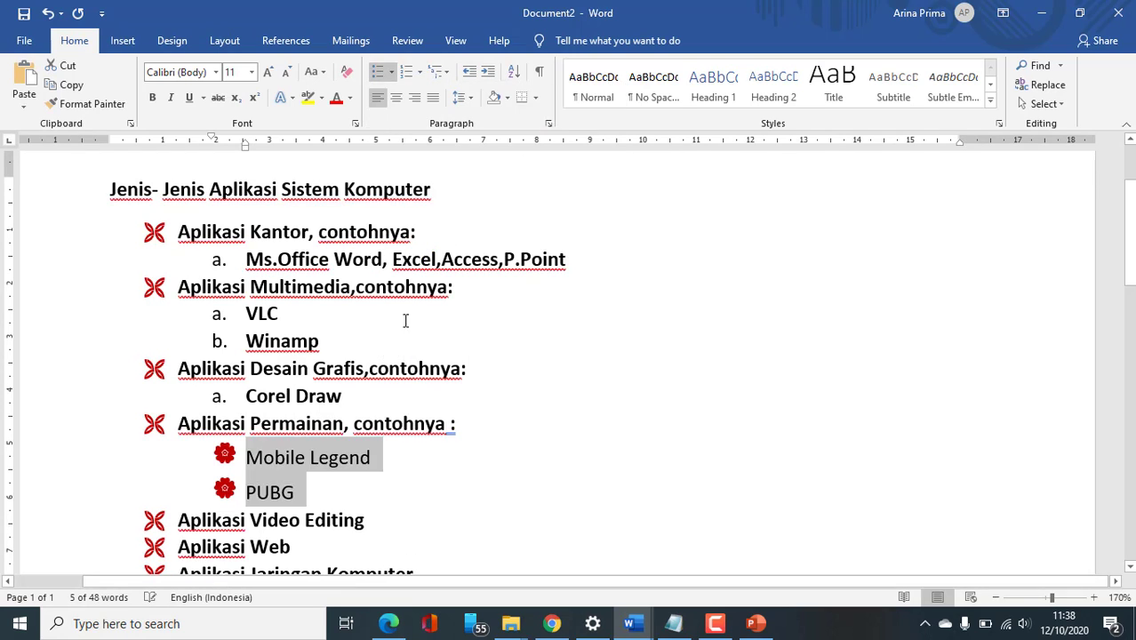
{"action": "left_click", "coordinate": [375, 491]}
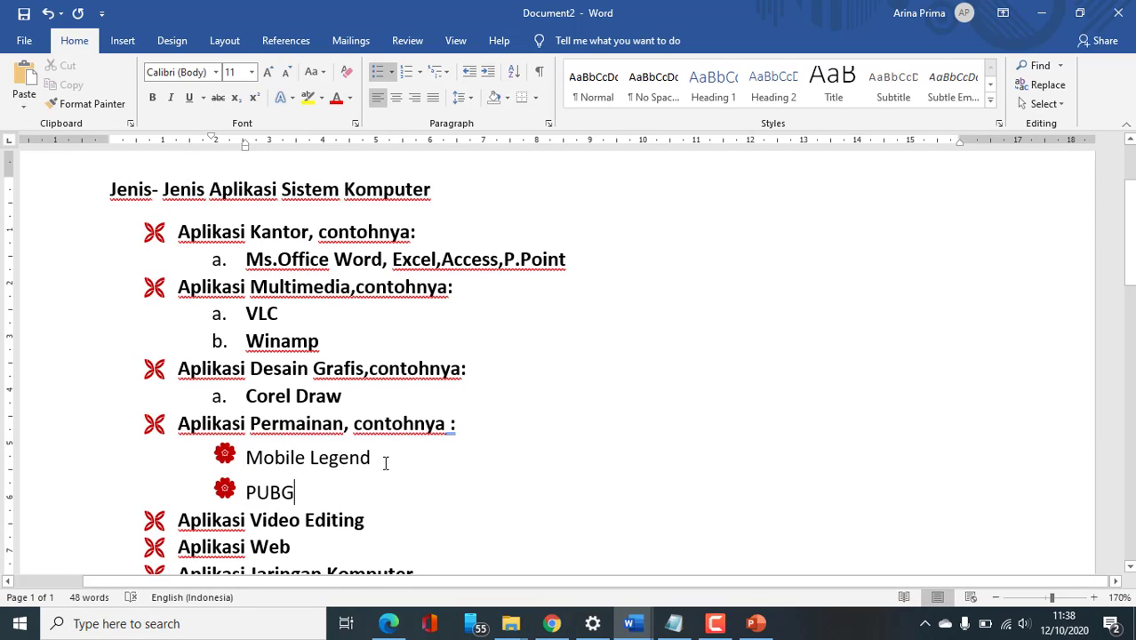
Step: Insert an empty item below Mobile Legend and demote it one list level
{"action": "left_click", "coordinate": [385, 461]}
{"action": "key", "text": "Return"}
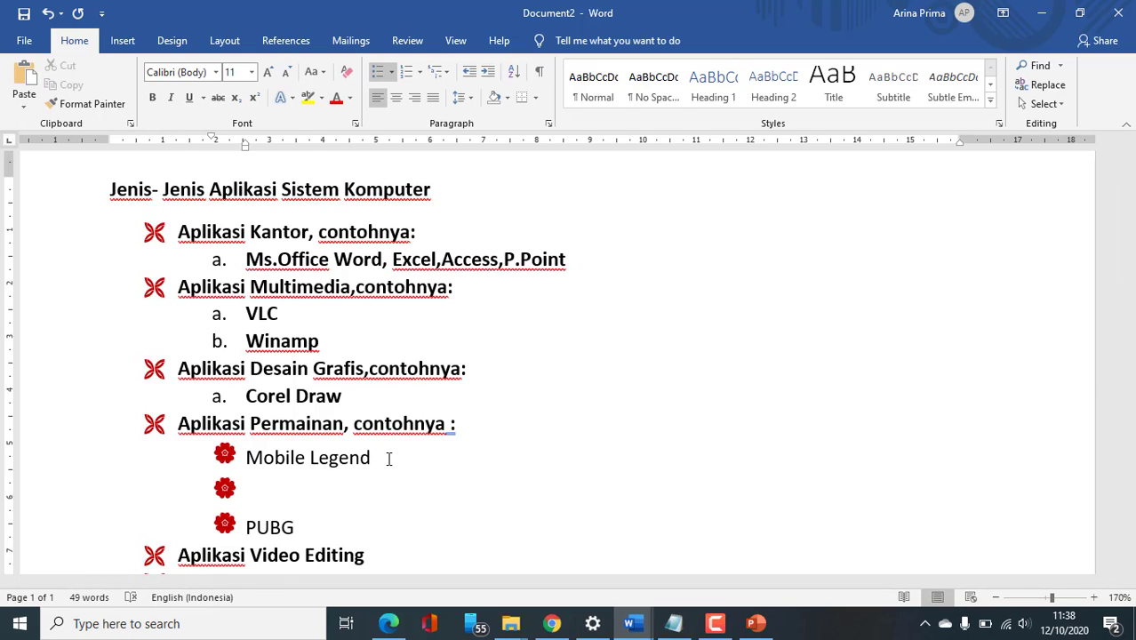
{"action": "key", "text": "Tab"}
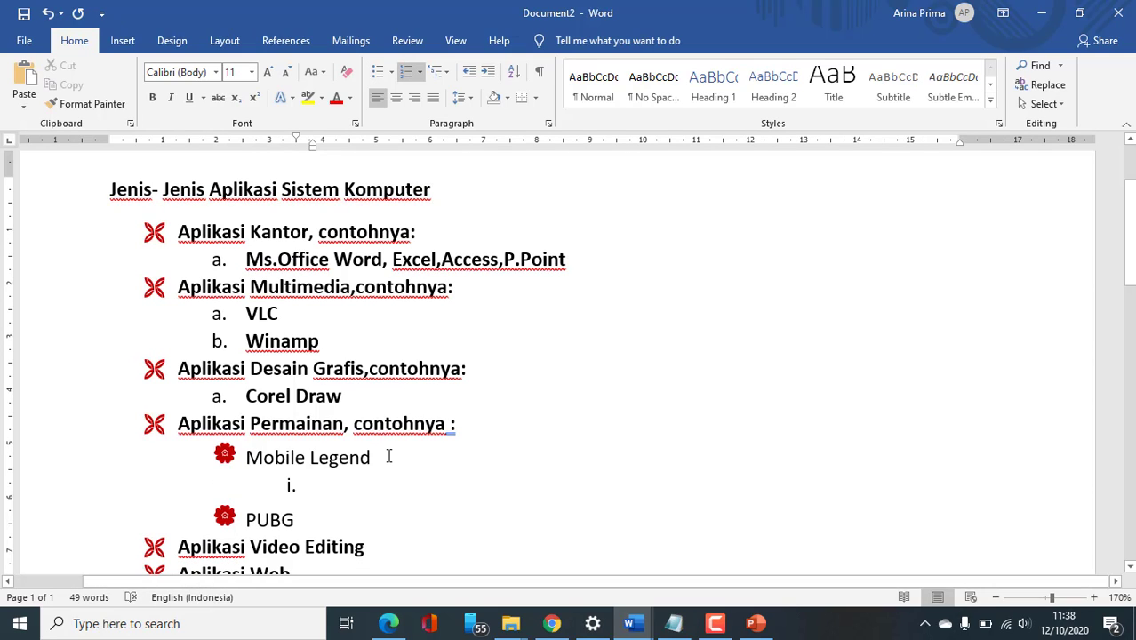
{"action": "scroll", "coordinate": [413, 428], "scroll_direction": "down", "scroll_amount": 3}
{"action": "scroll", "coordinate": [425, 409], "scroll_direction": "up", "scroll_amount": 5}
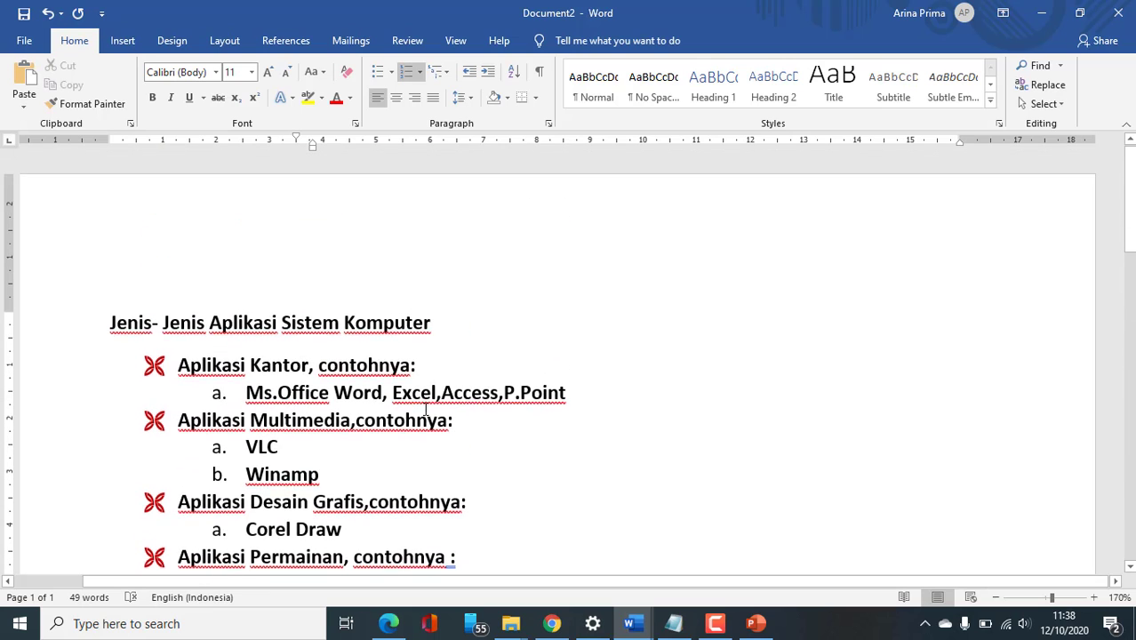
{"action": "left_click", "coordinate": [393, 272]}
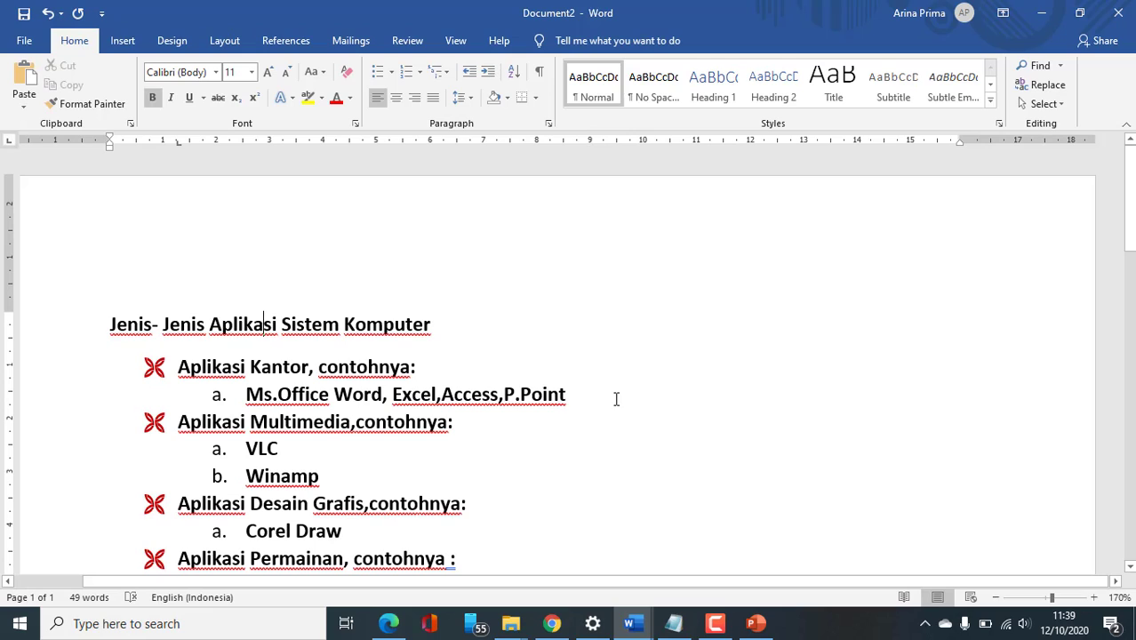
{"action": "left_click", "coordinate": [444, 378]}
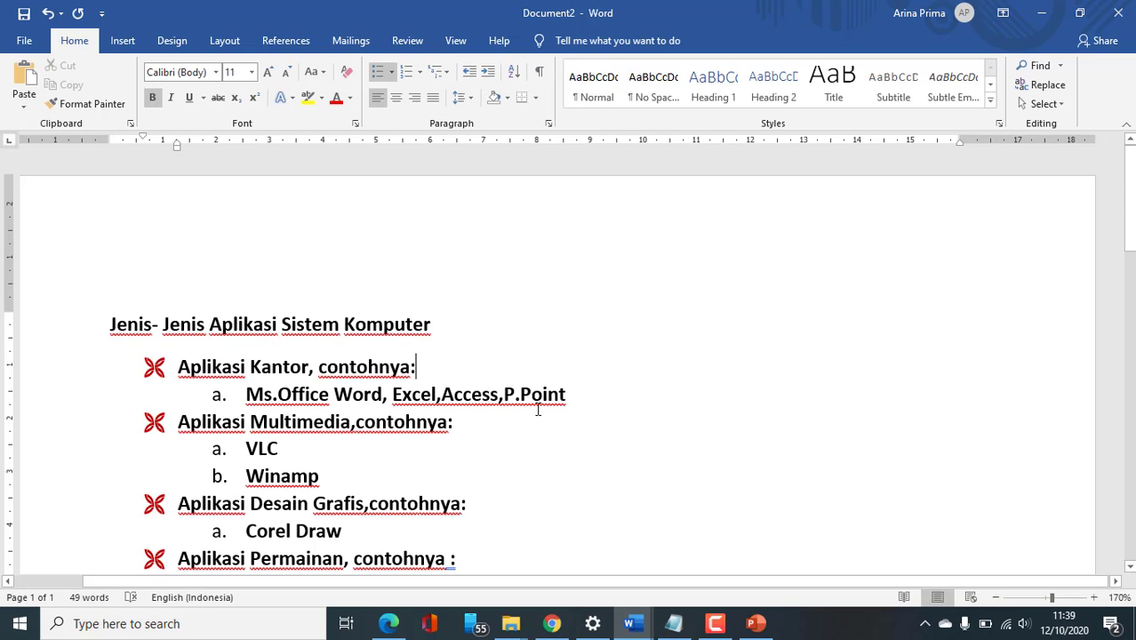
{"action": "left_click", "coordinate": [442, 394]}
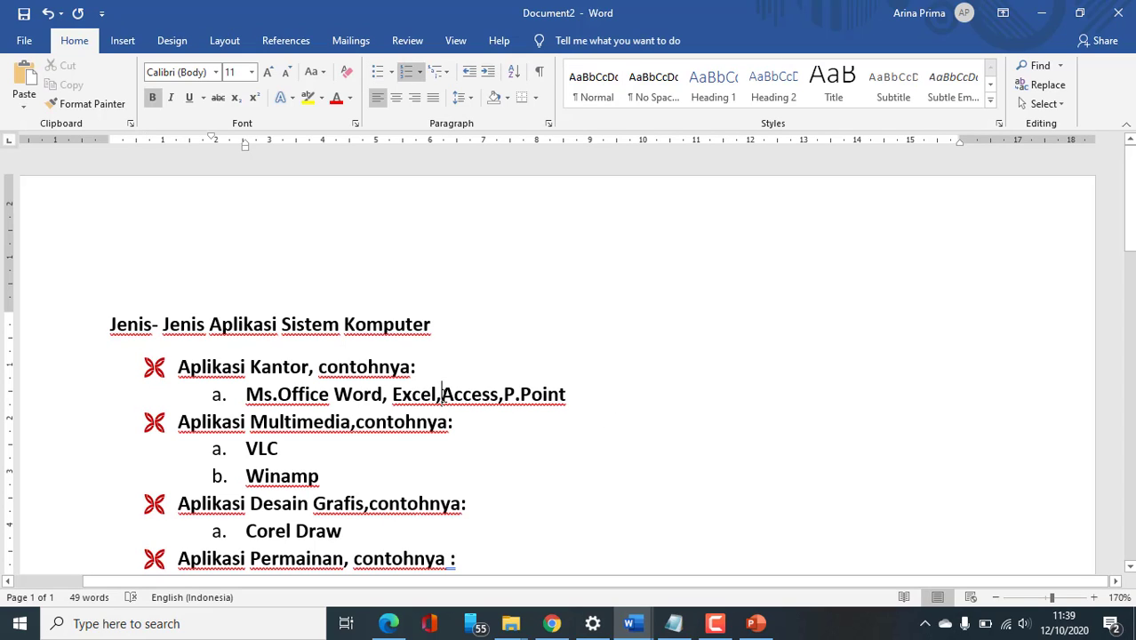
{"action": "left_click", "coordinate": [500, 397]}
{"action": "left_click", "coordinate": [519, 396]}
{"action": "left_click", "coordinate": [567, 395]}
{"action": "left_click", "coordinate": [397, 423]}
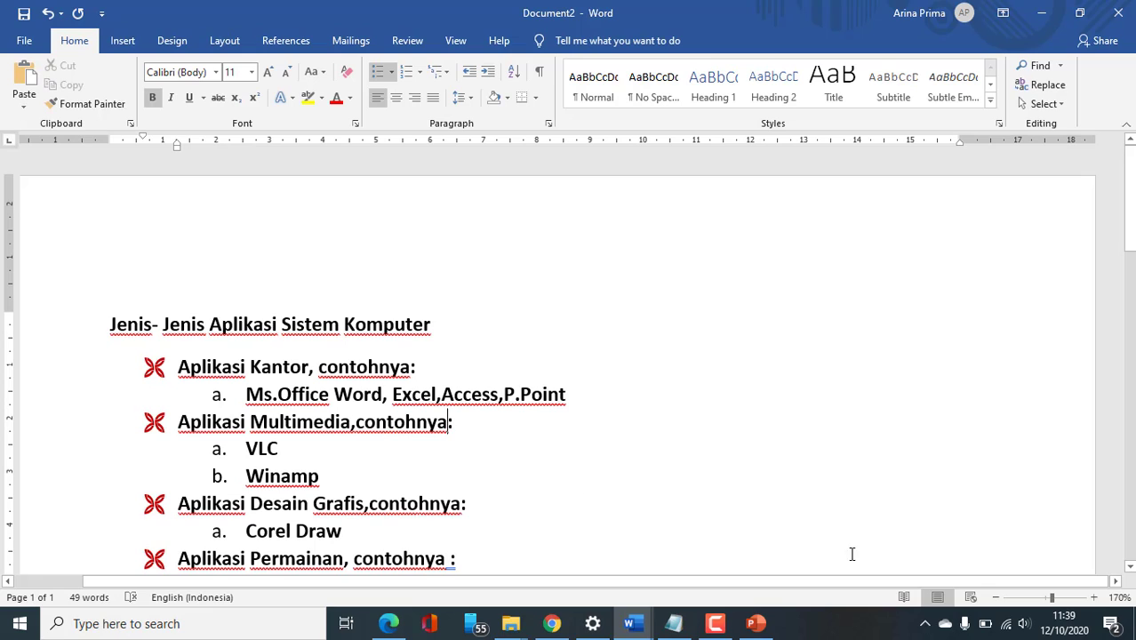
Step: Switch to the PowerPoint presentation PPA P1 S1
{"action": "mouse_move", "coordinate": [758, 630]}
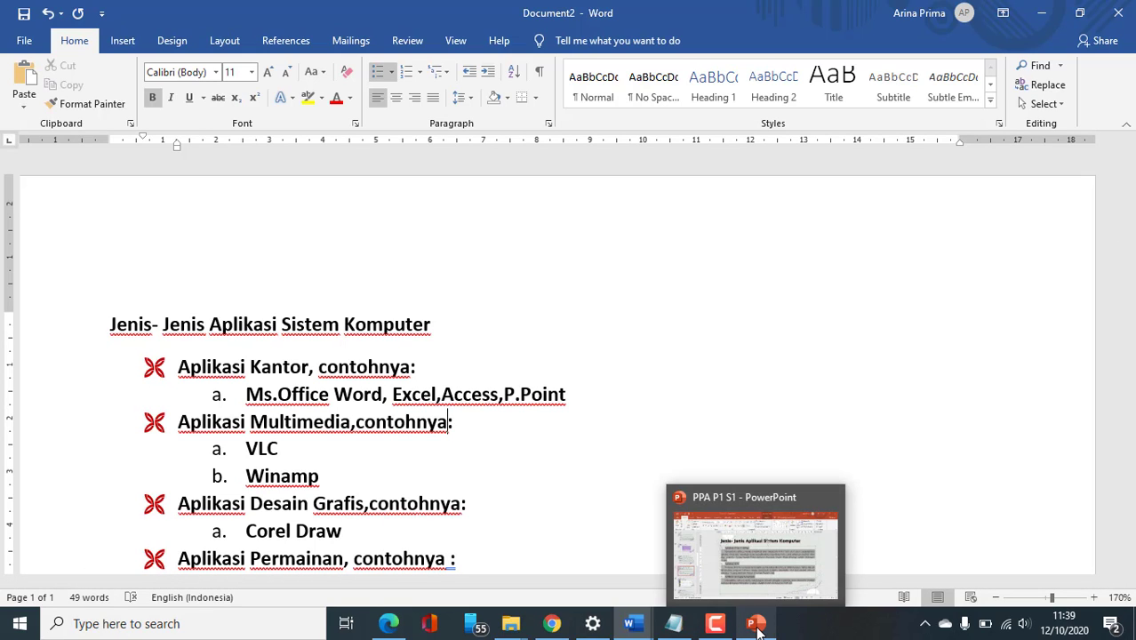